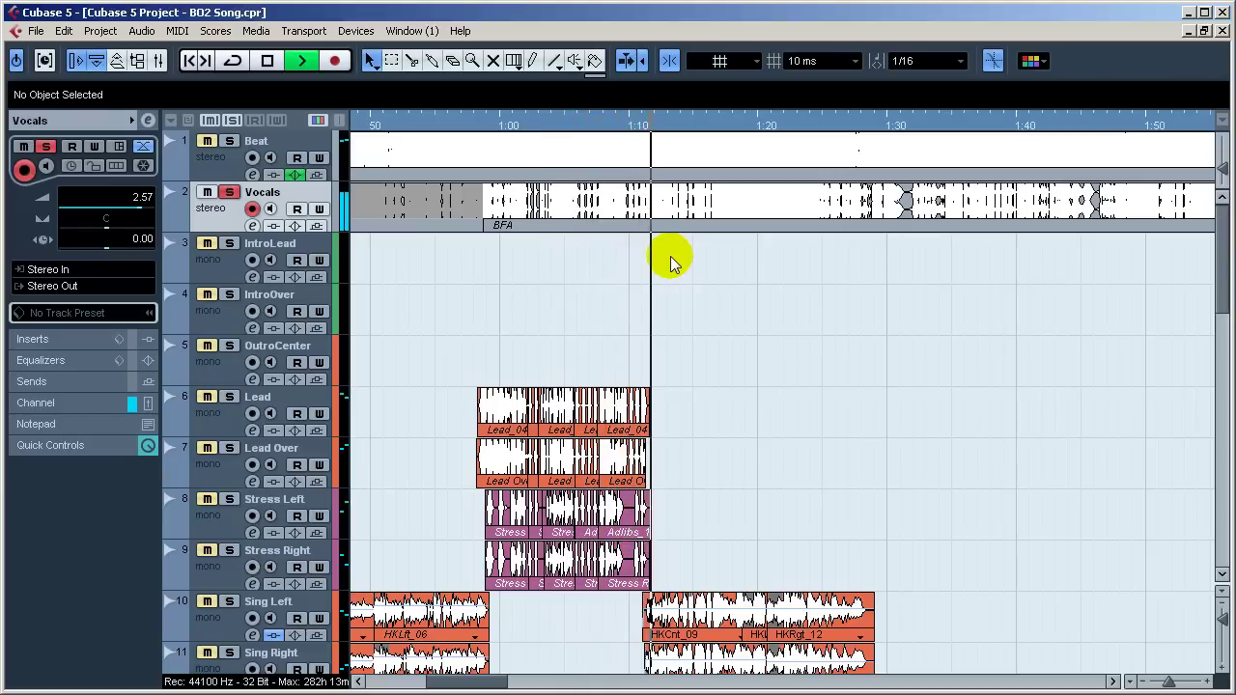
Step: Stop playback and look over the vocal clips on the Lead, Stress and Sing tracks
key(space)
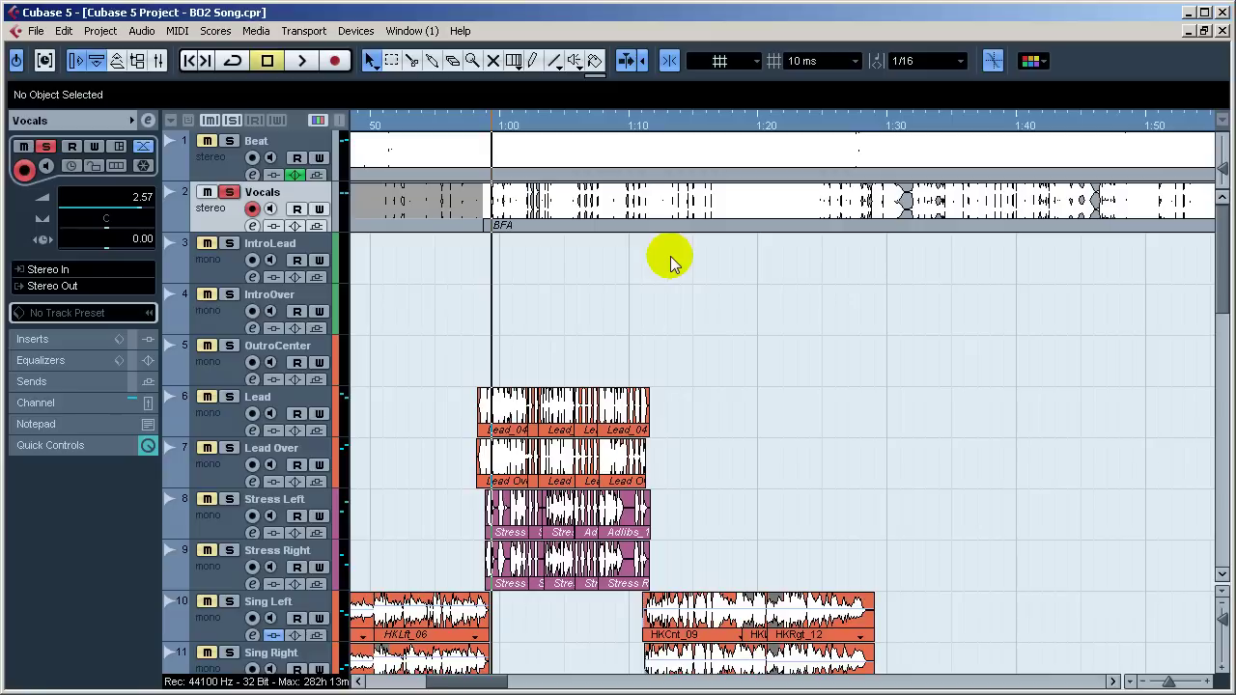
drag(610, 321, 934, 666)
drag(634, 308, 933, 664)
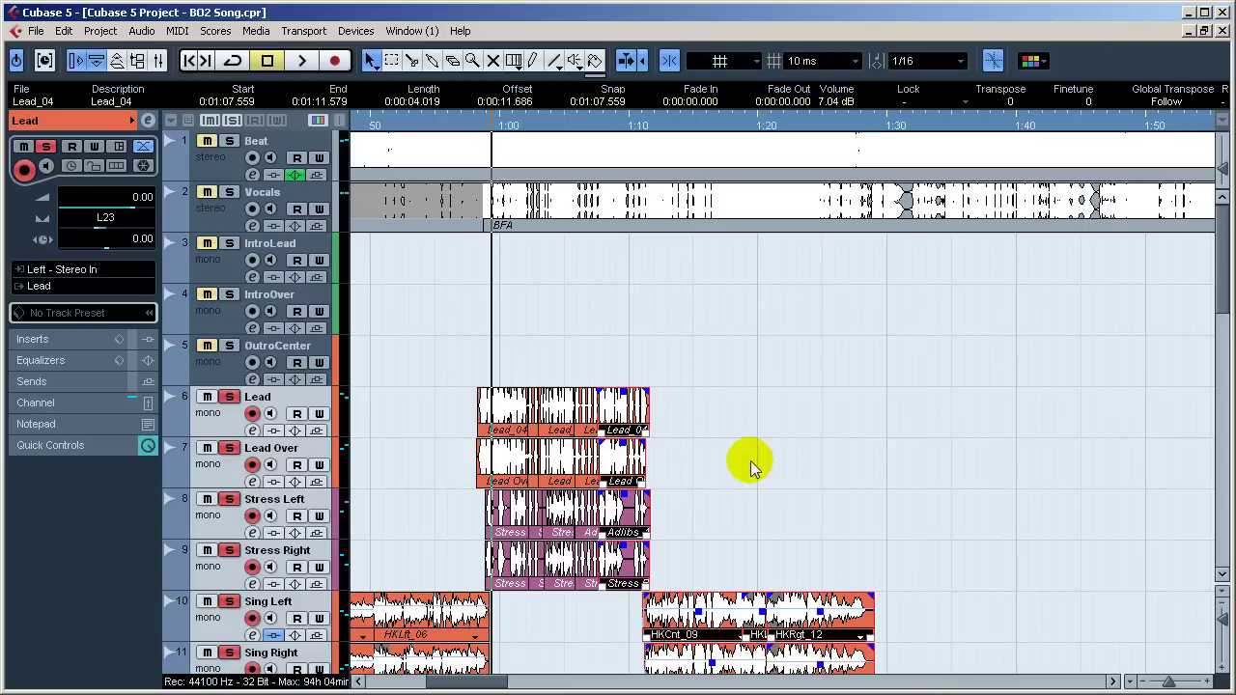
click(614, 289)
drag(608, 280, 671, 237)
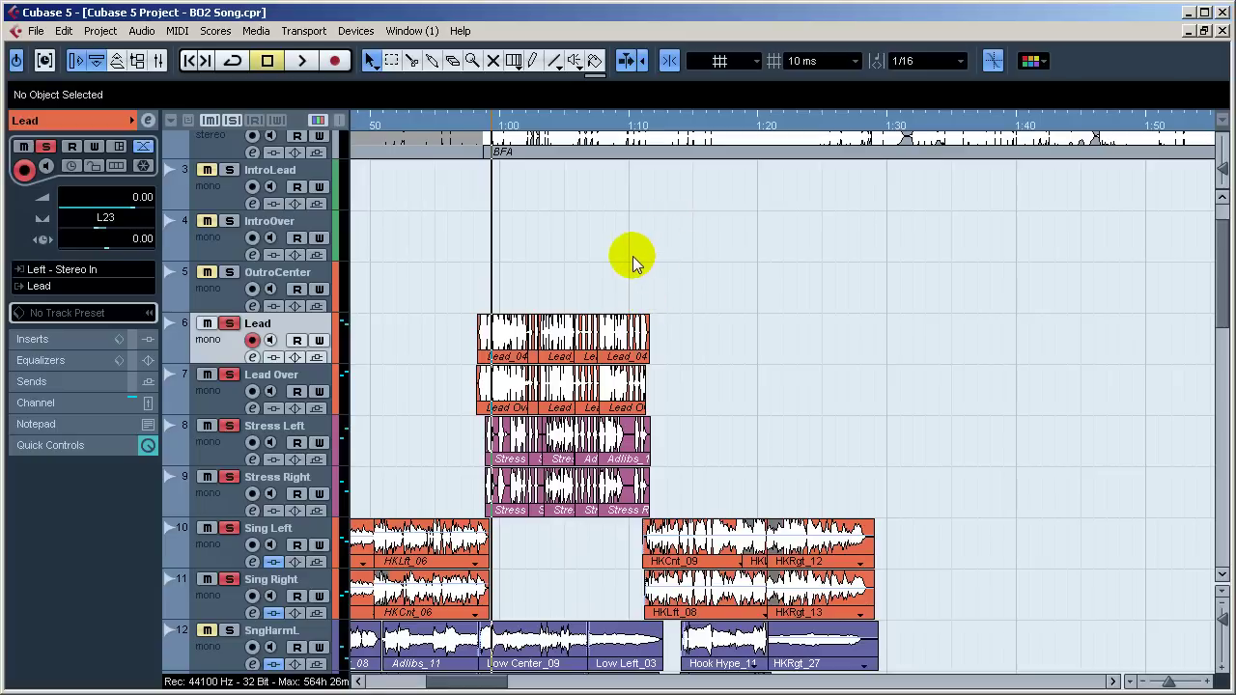
scroll(722, 314, up, 2)
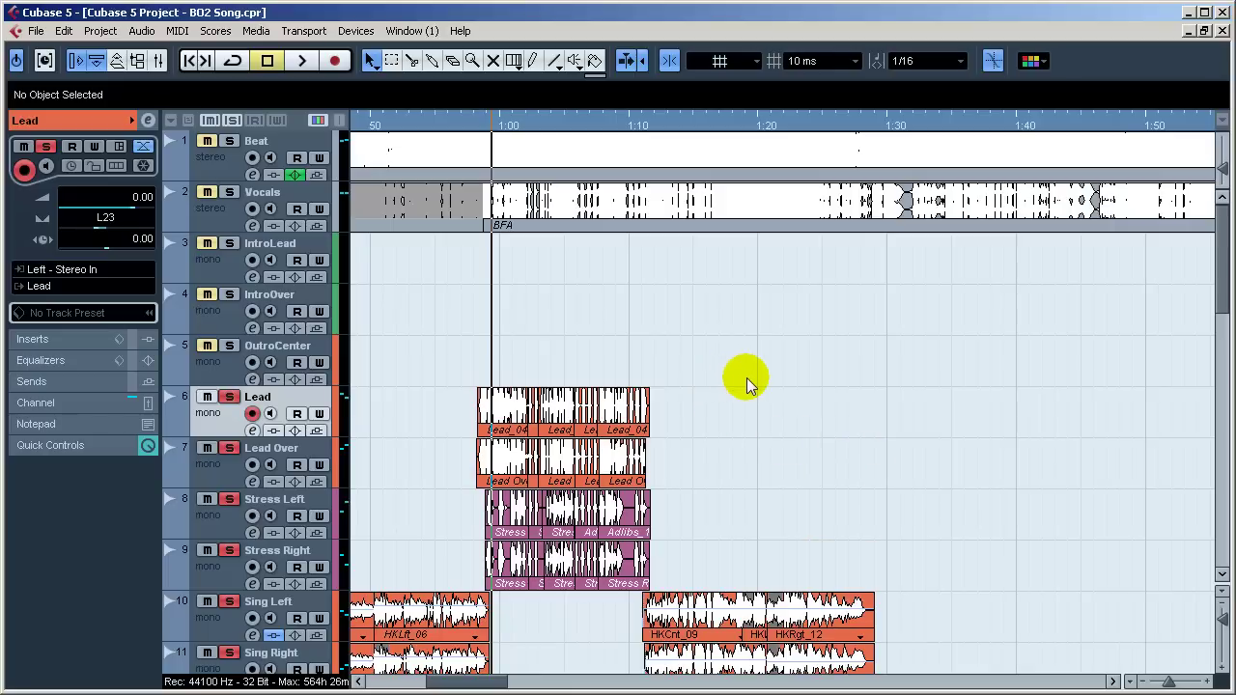
Step: In the E-MU mixer, try the mono input's 3-Band EQ at 0.43 dB Low Gain, restore 18.0 dB and close the mixer
key(alt+Tab)
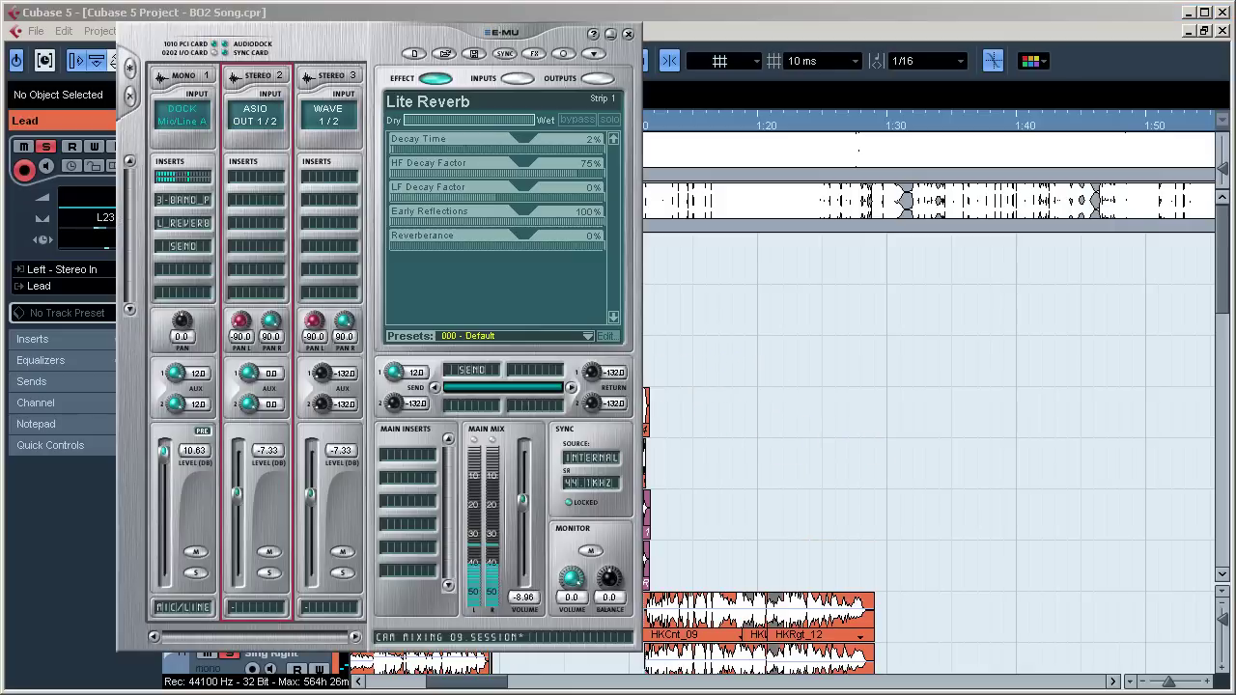
click(188, 200)
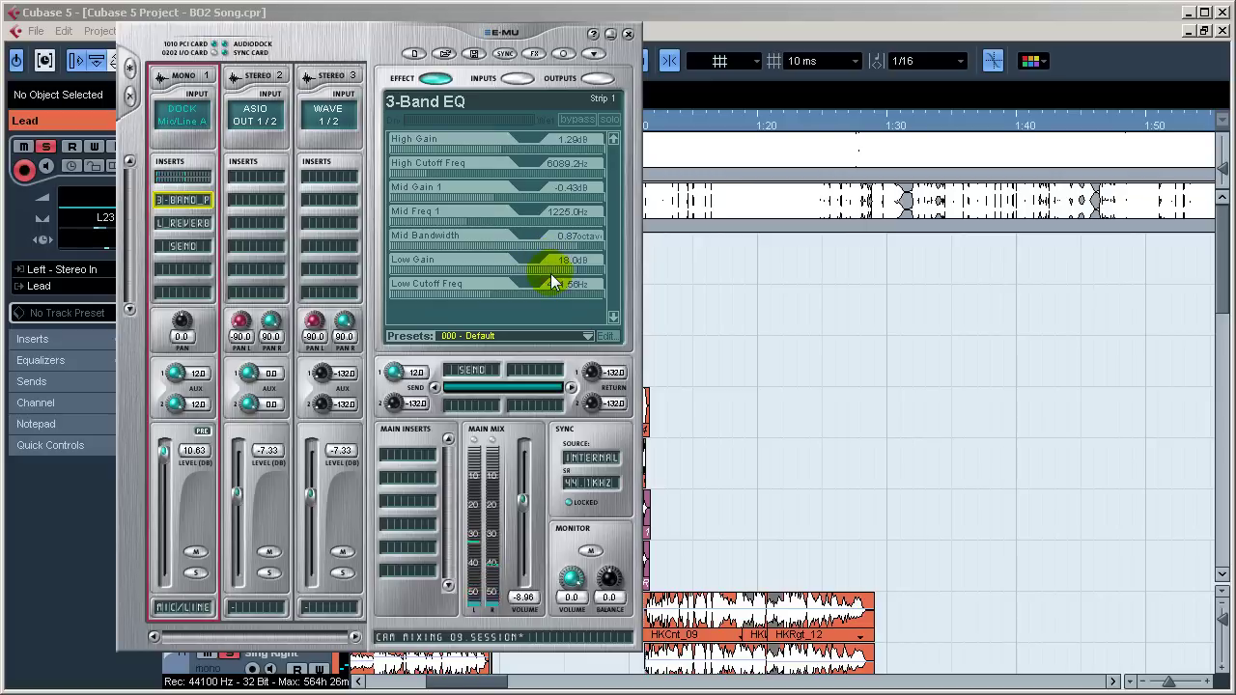
drag(553, 273, 502, 290)
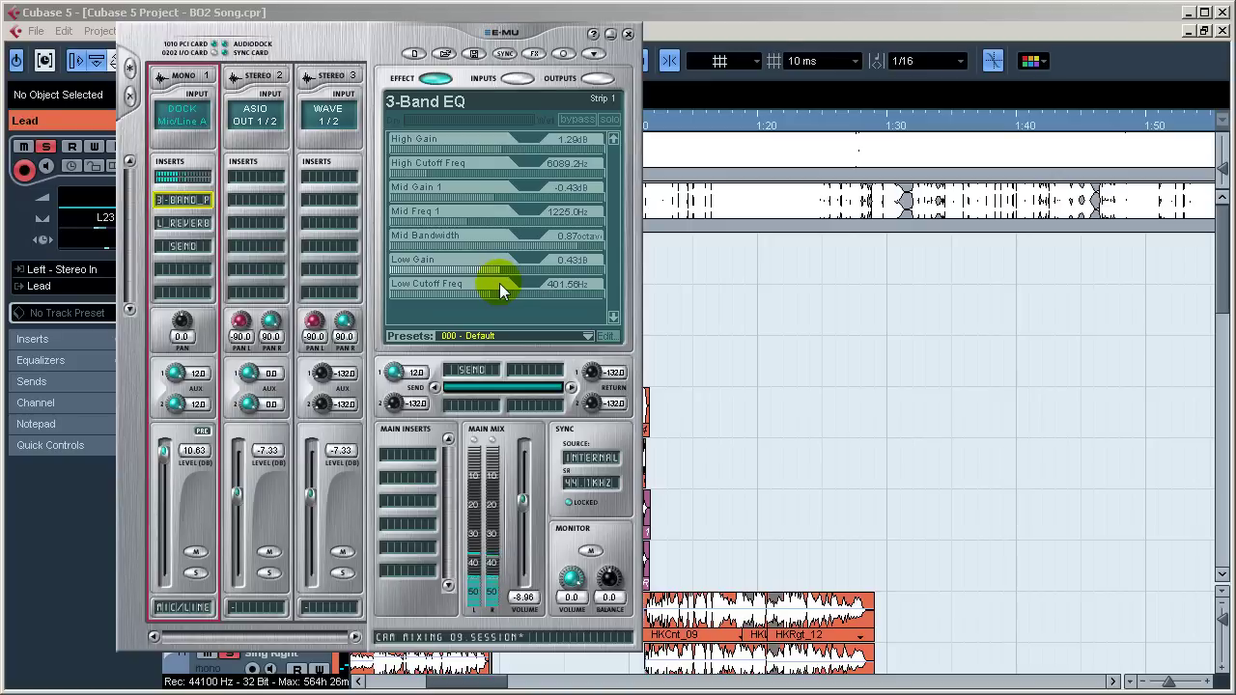
drag(510, 277, 580, 292)
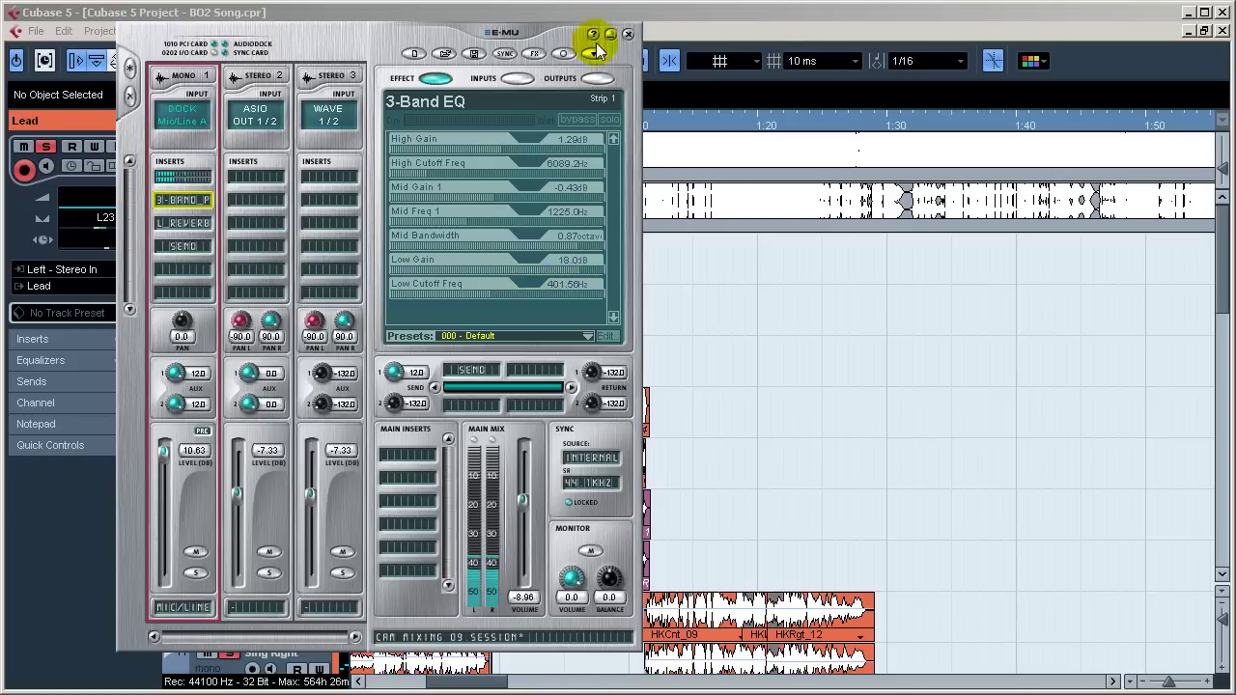
click(628, 34)
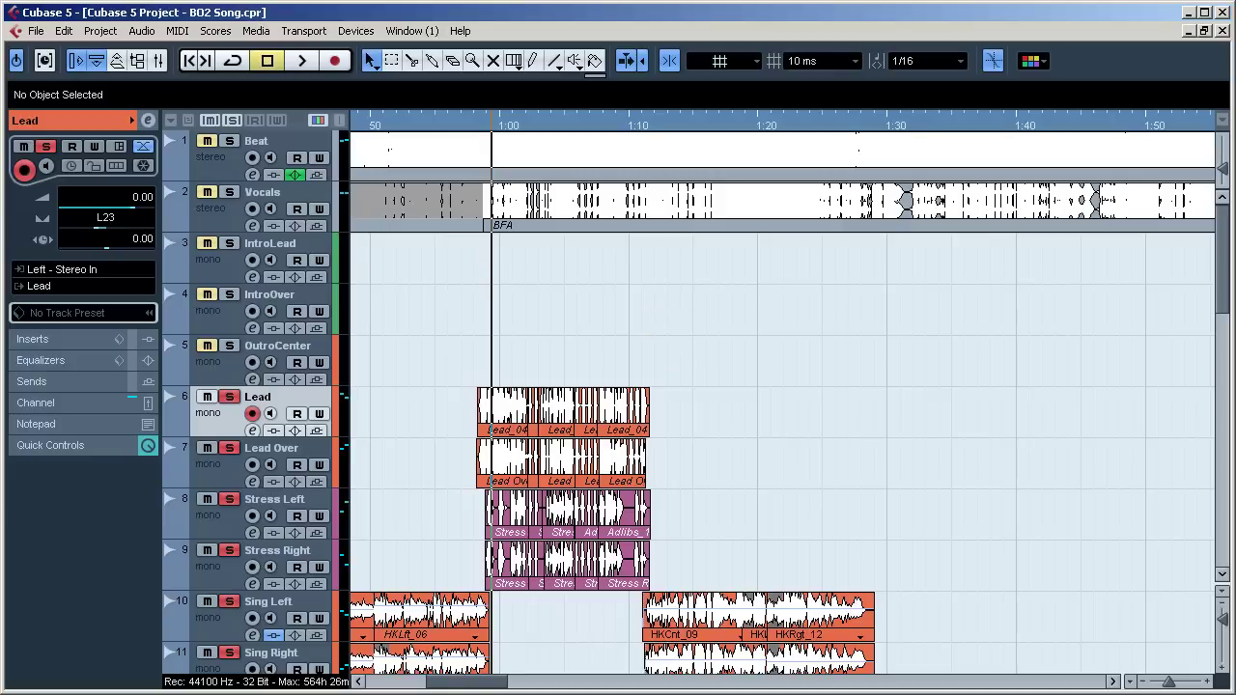
Step: Switch to the SM7B spec sheet in Adobe Acrobat, review its specifications and response charts, and highlight the microphone's name
key(alt+Tab)
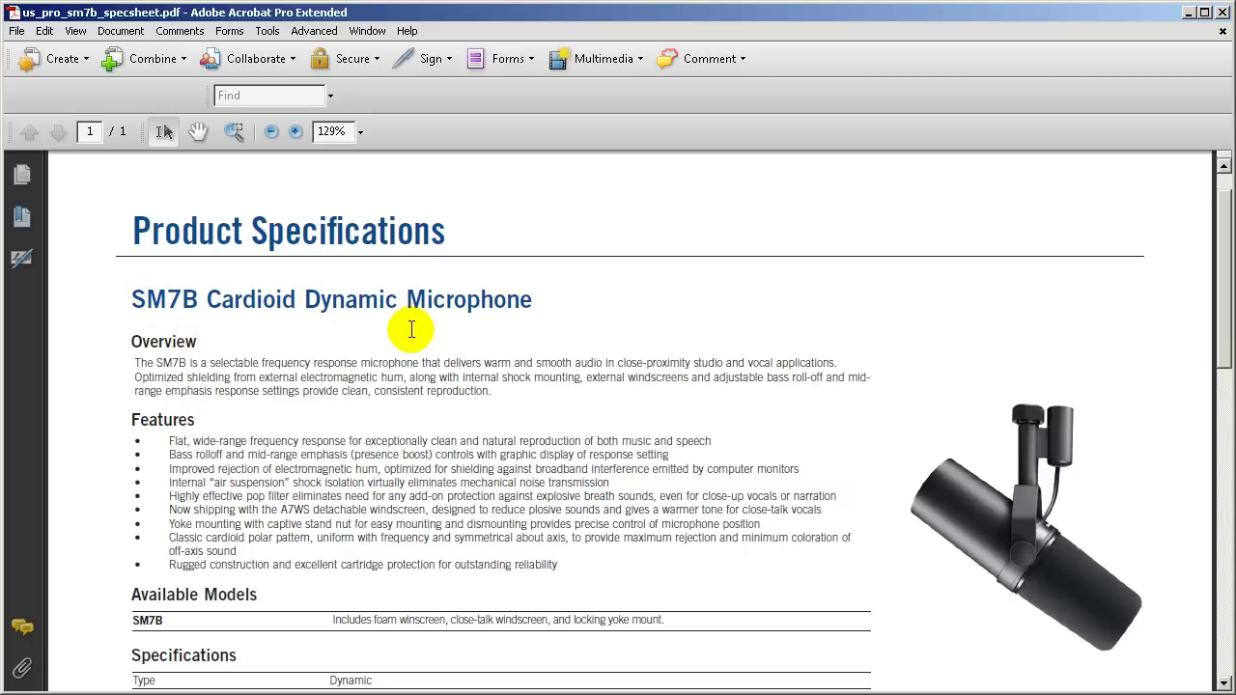
scroll(410, 330, down, 15)
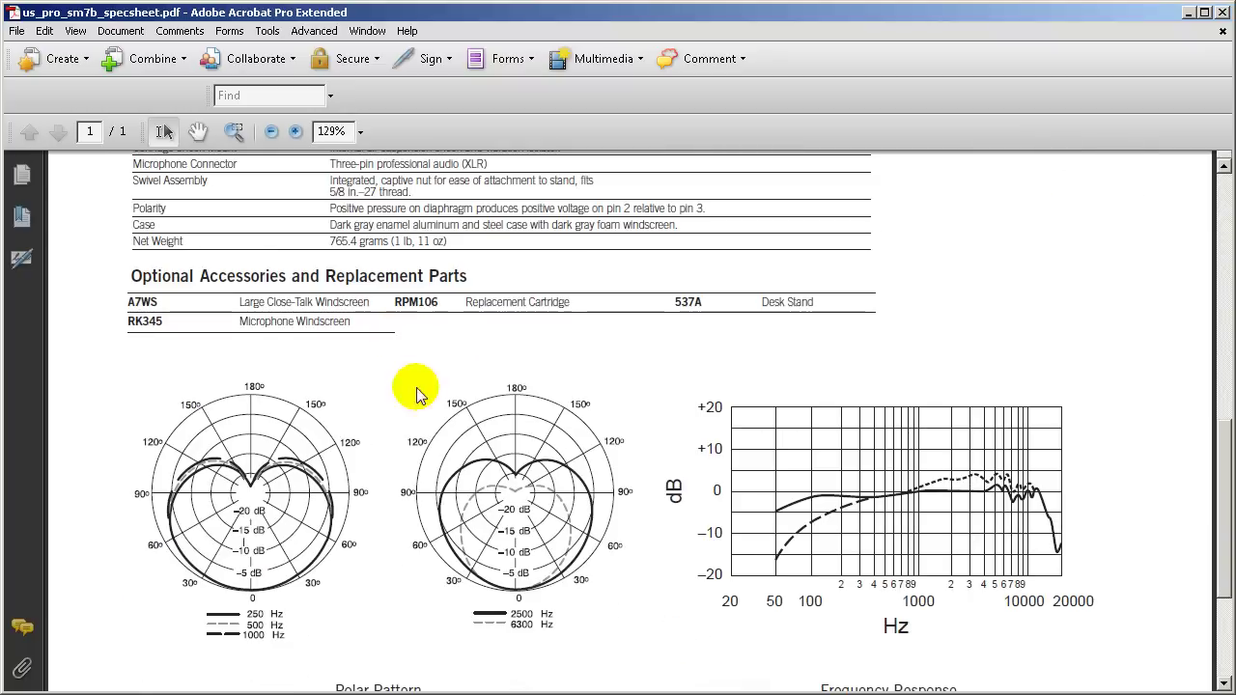
scroll(528, 461, up, 8)
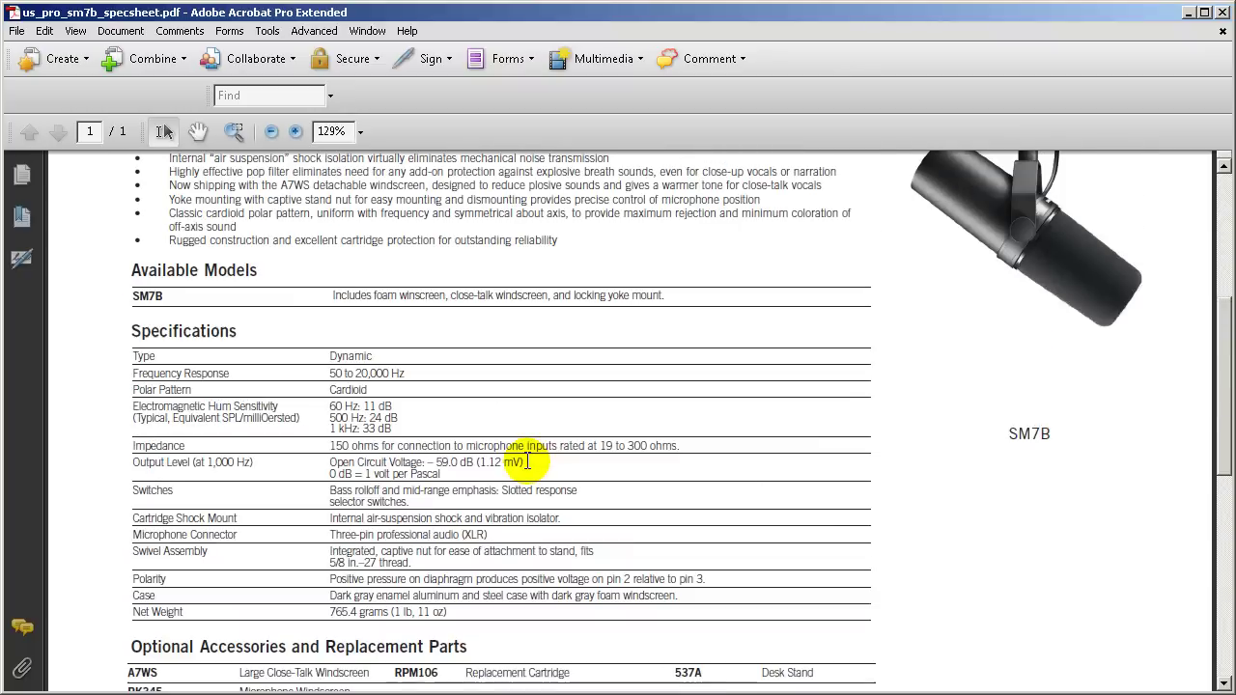
scroll(527, 462, up, 4)
scroll(922, 396, down, 6)
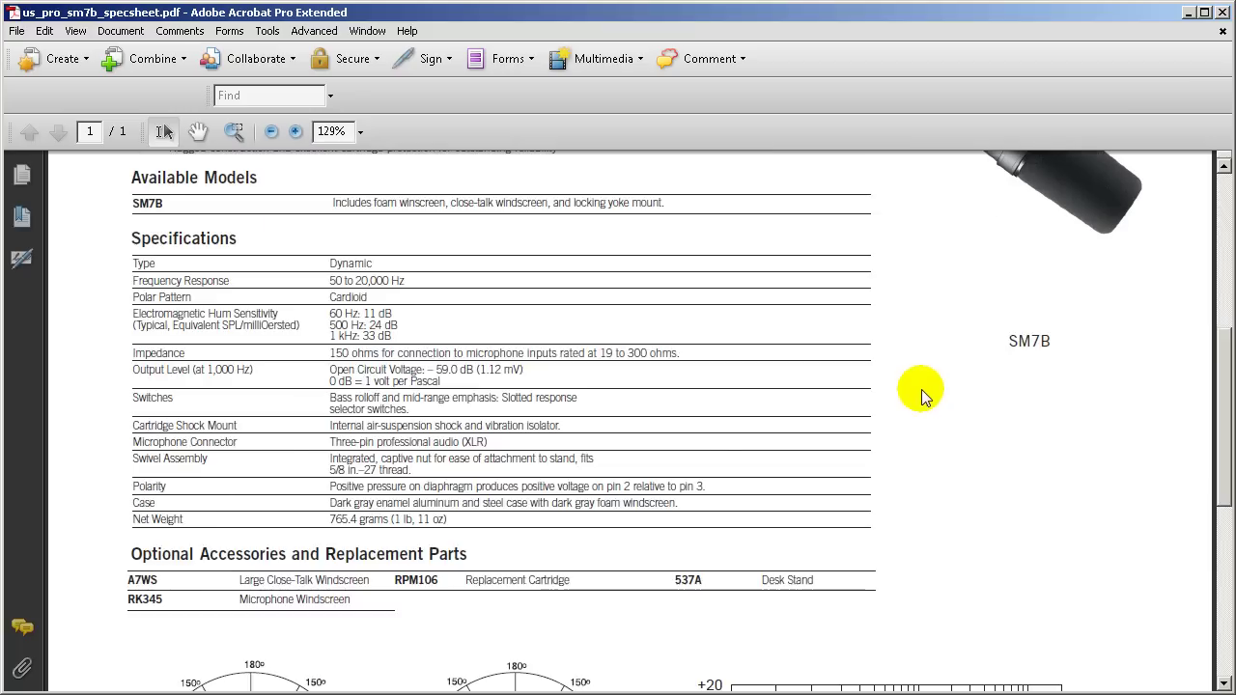
scroll(922, 396, down, 5)
scroll(836, 298, up, 7)
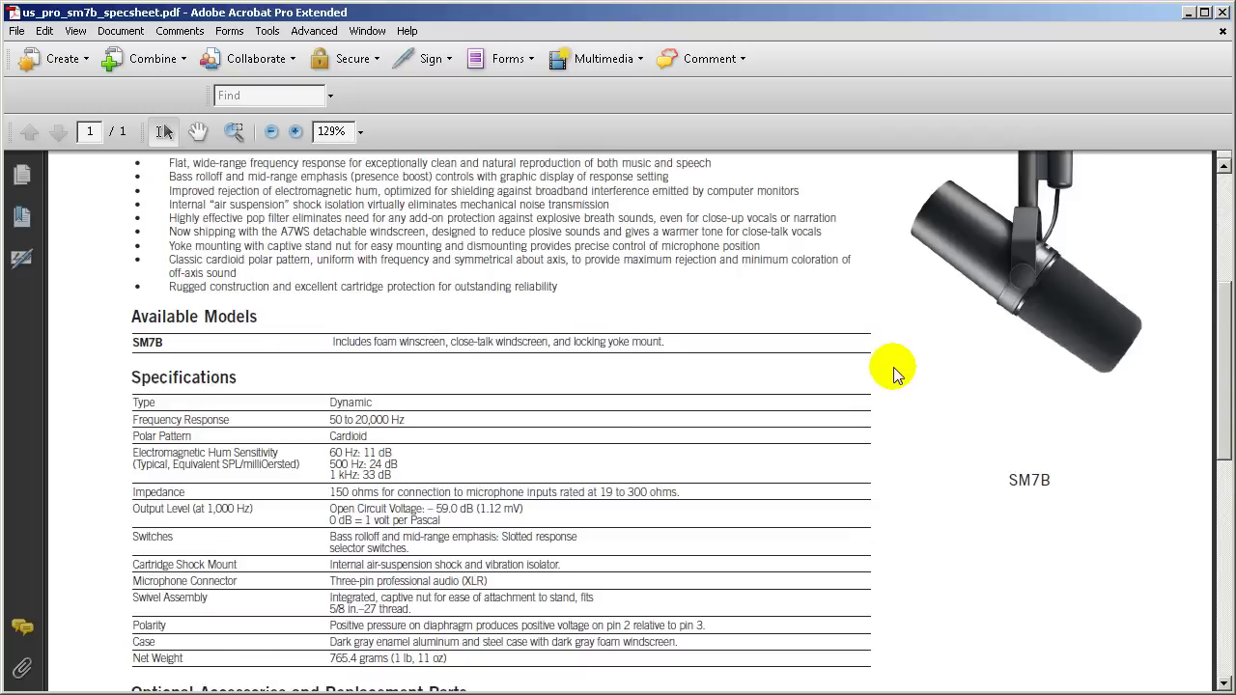
scroll(898, 374, up, 3)
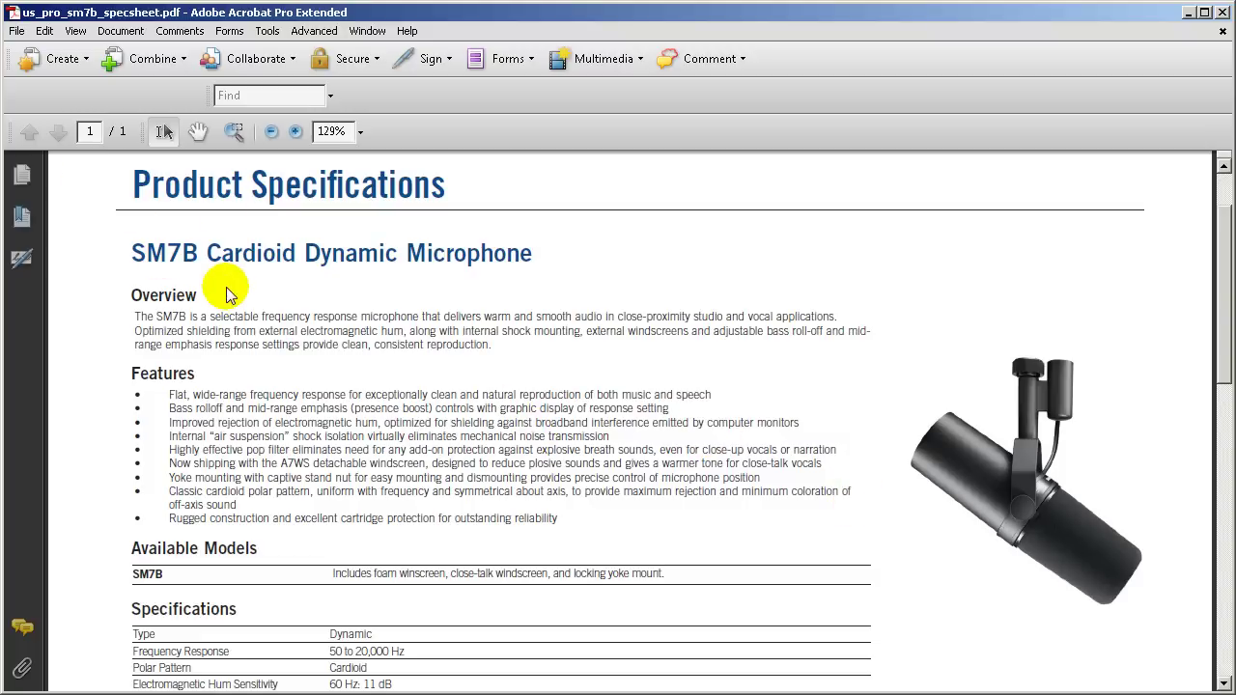
drag(134, 253, 560, 257)
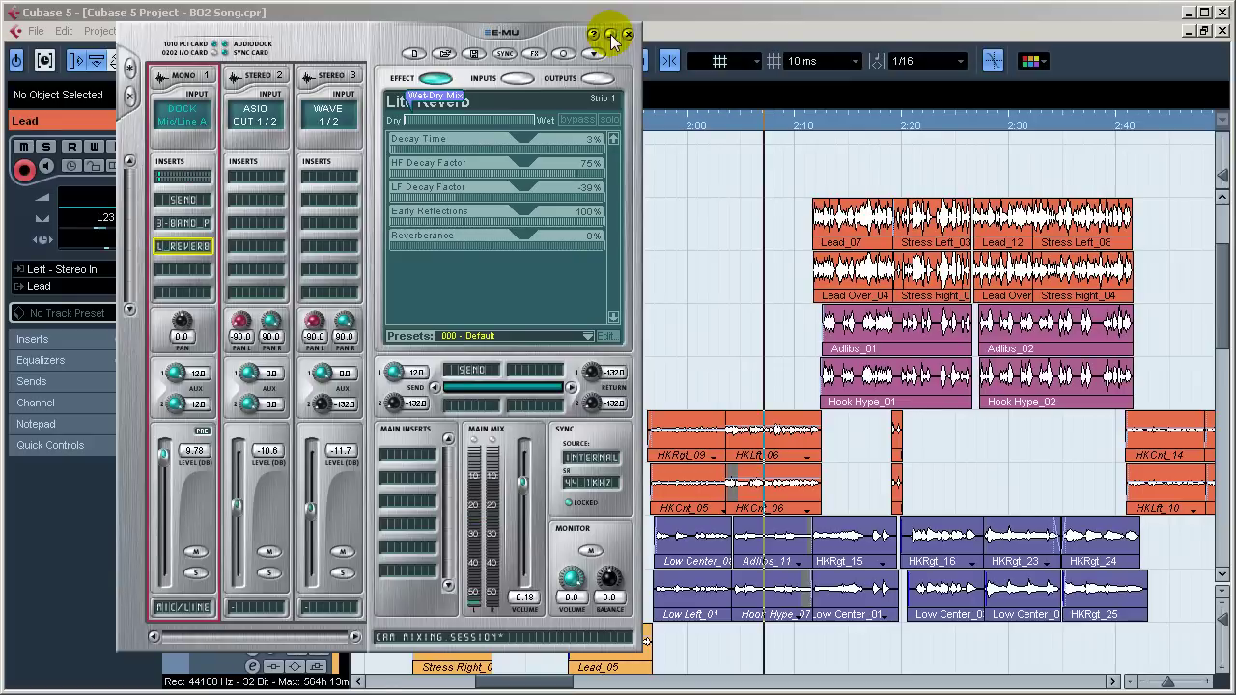
Step: Minimize the E-MU mixer and play the Cubase project from about 2:10 to 2:40
click(610, 35)
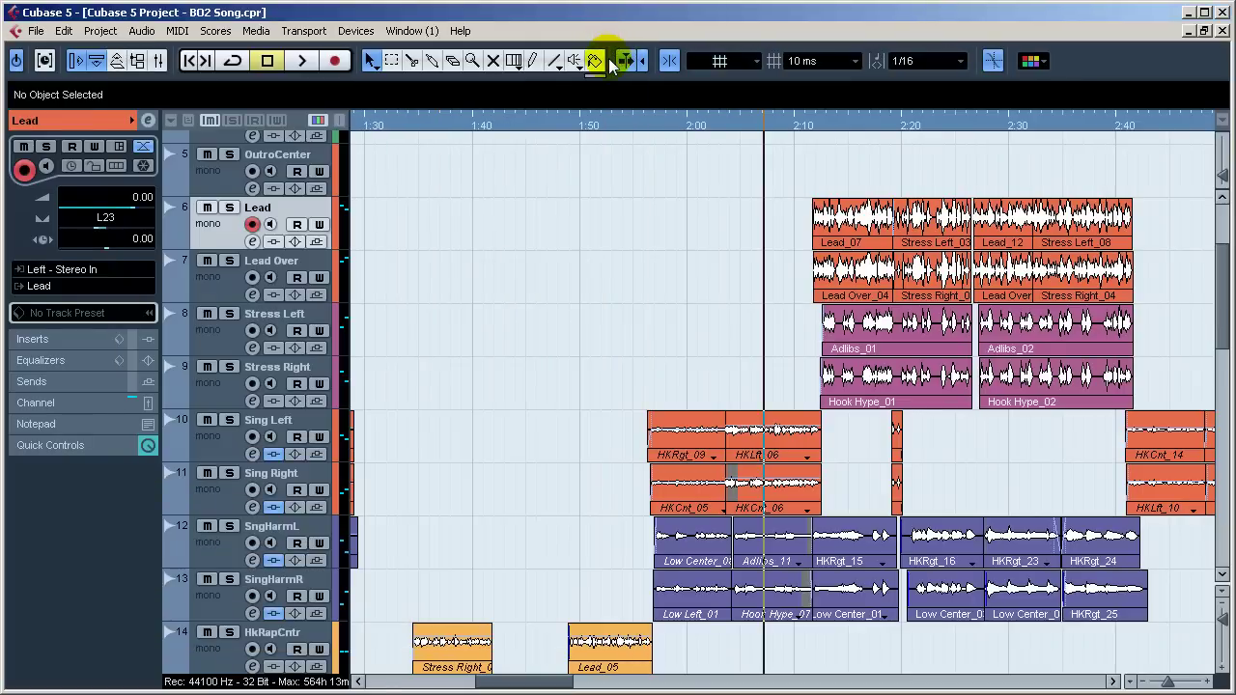
click(800, 122)
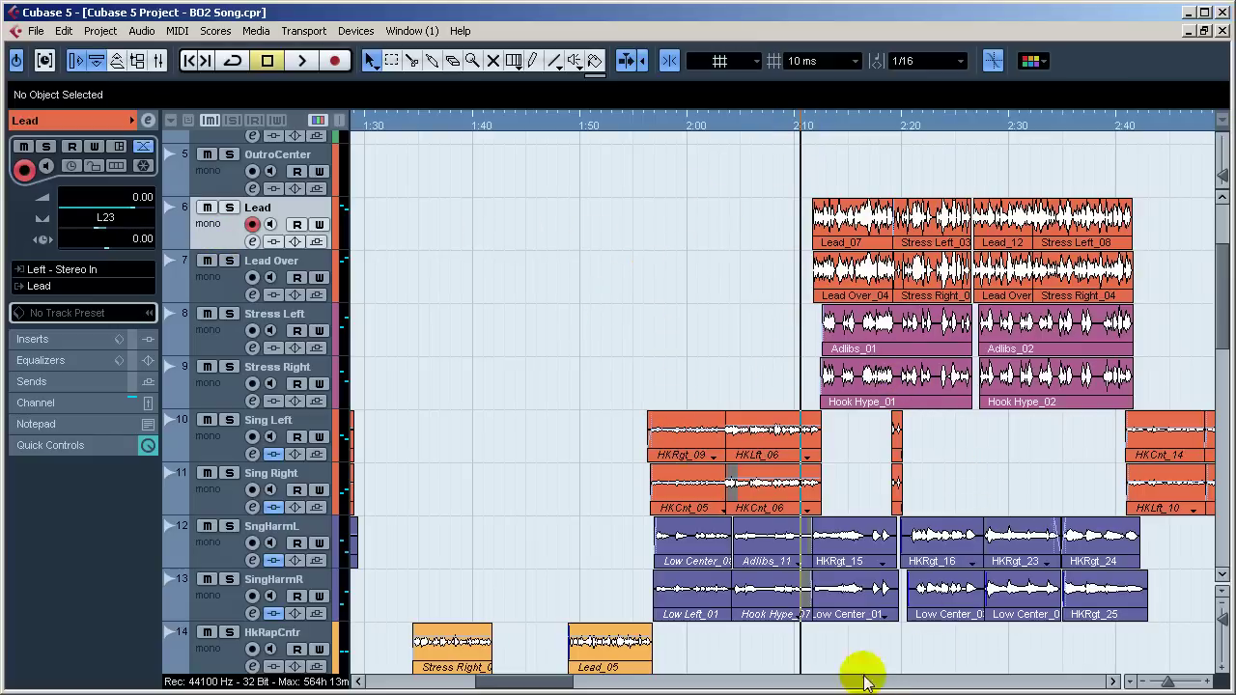
drag(515, 681, 577, 686)
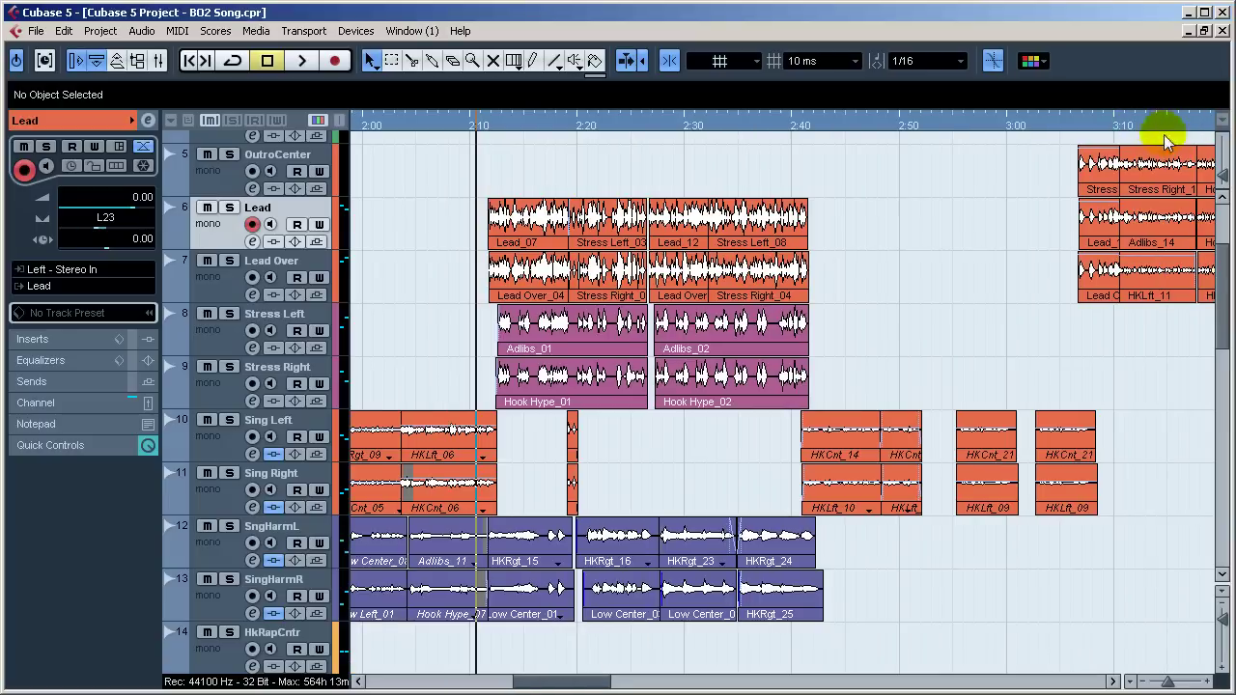
click(469, 126)
key(space)
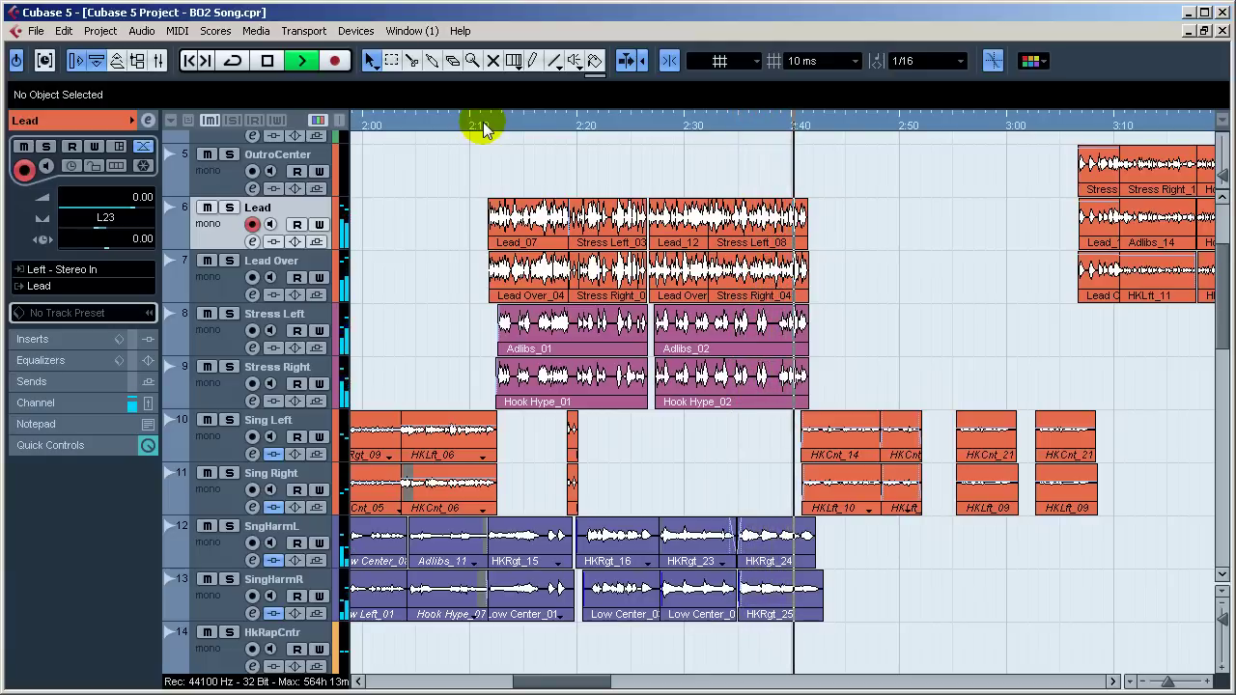
key(space)
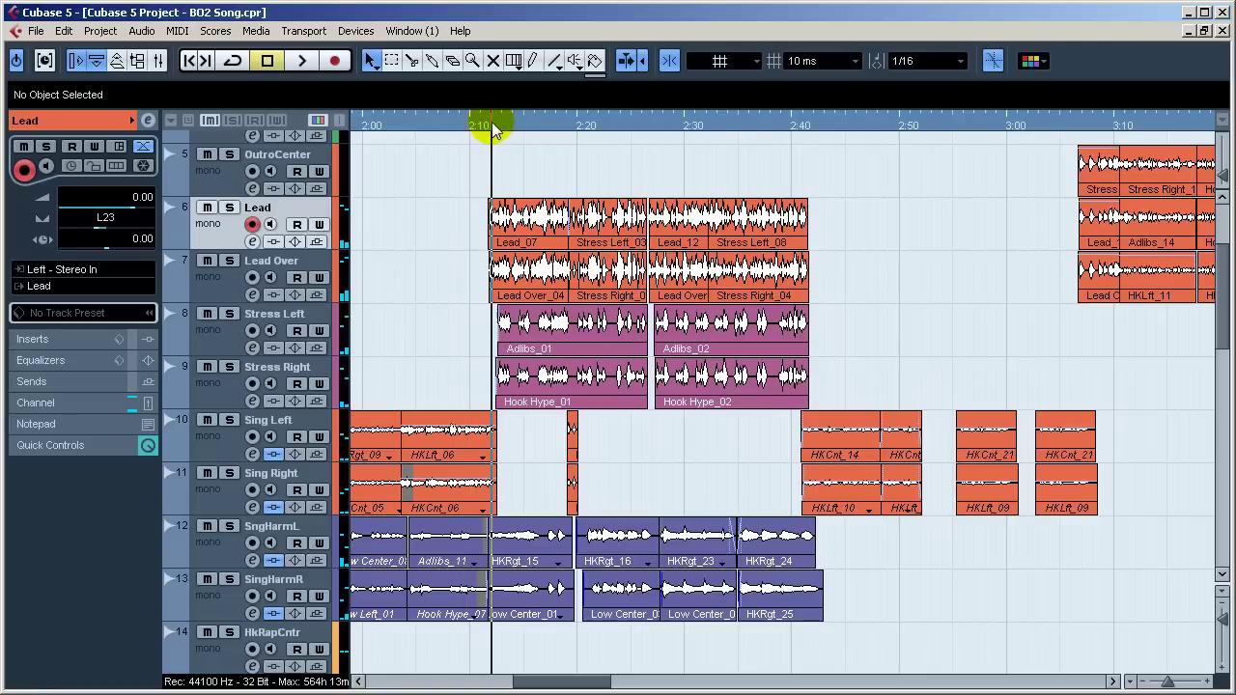
Step: Play the opening of the Lead_07 section from about 2:12
click(486, 124)
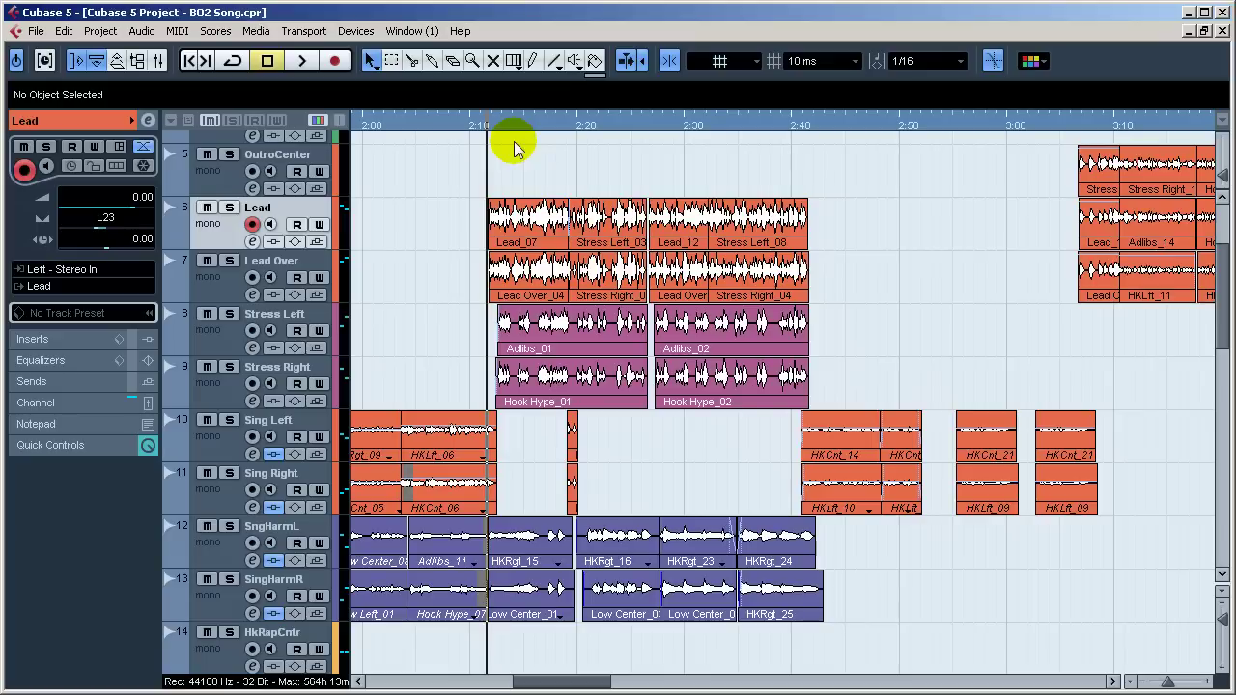
key(space)
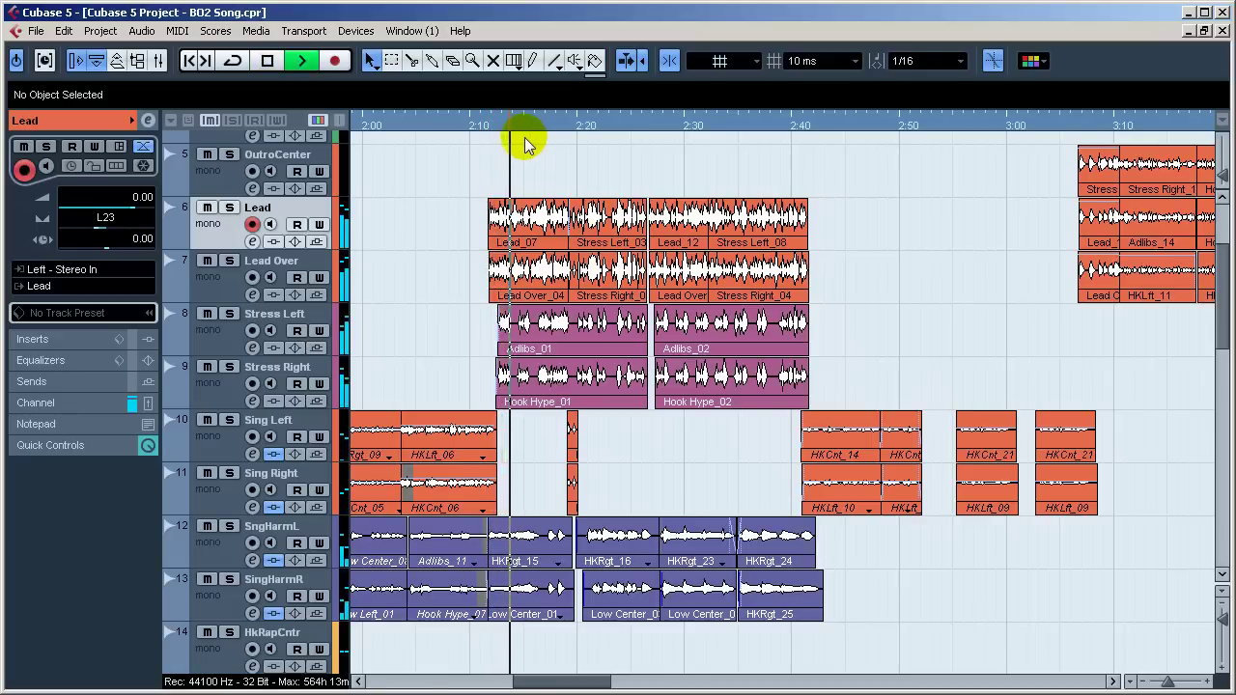
key(space)
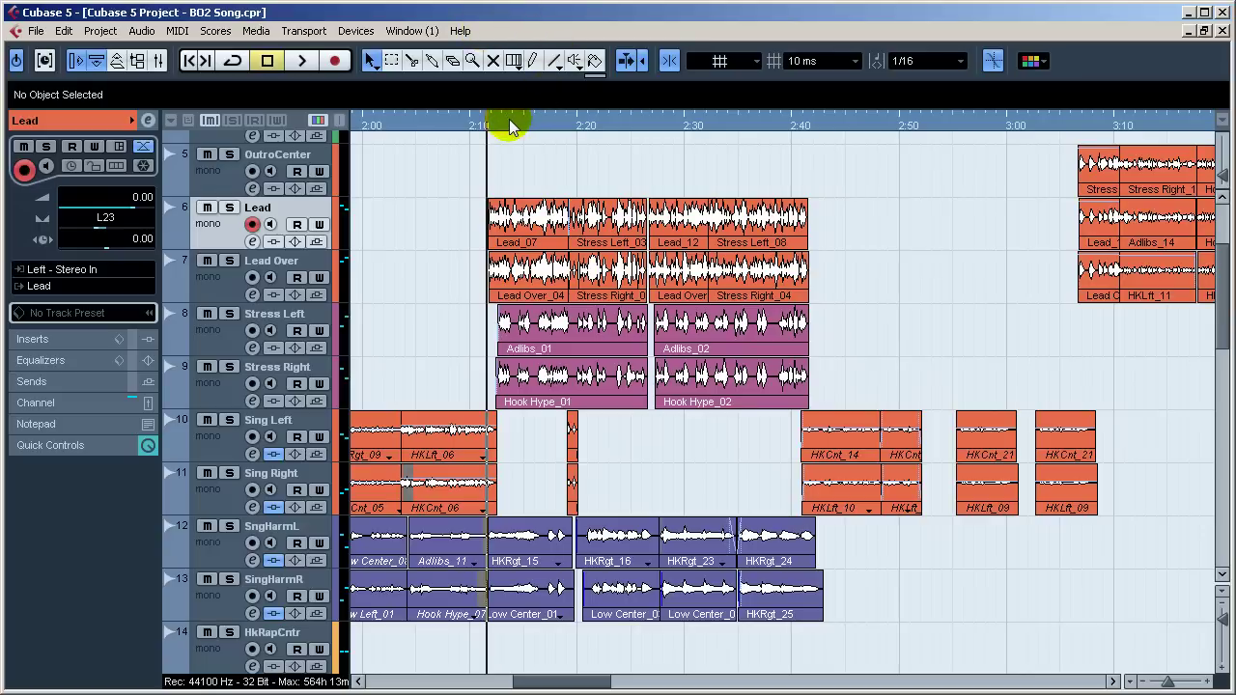
Step: Step the playhead through the Lead_07 section and play a short stretch from about 2:18
click(509, 125)
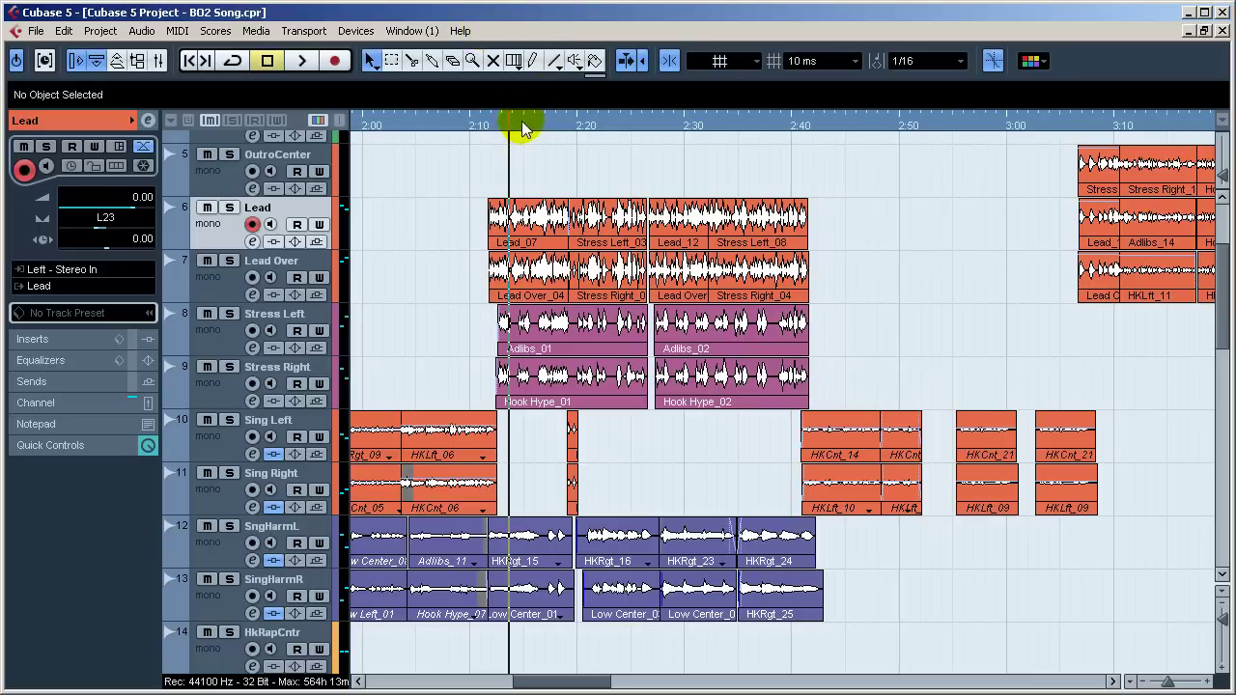
click(521, 121)
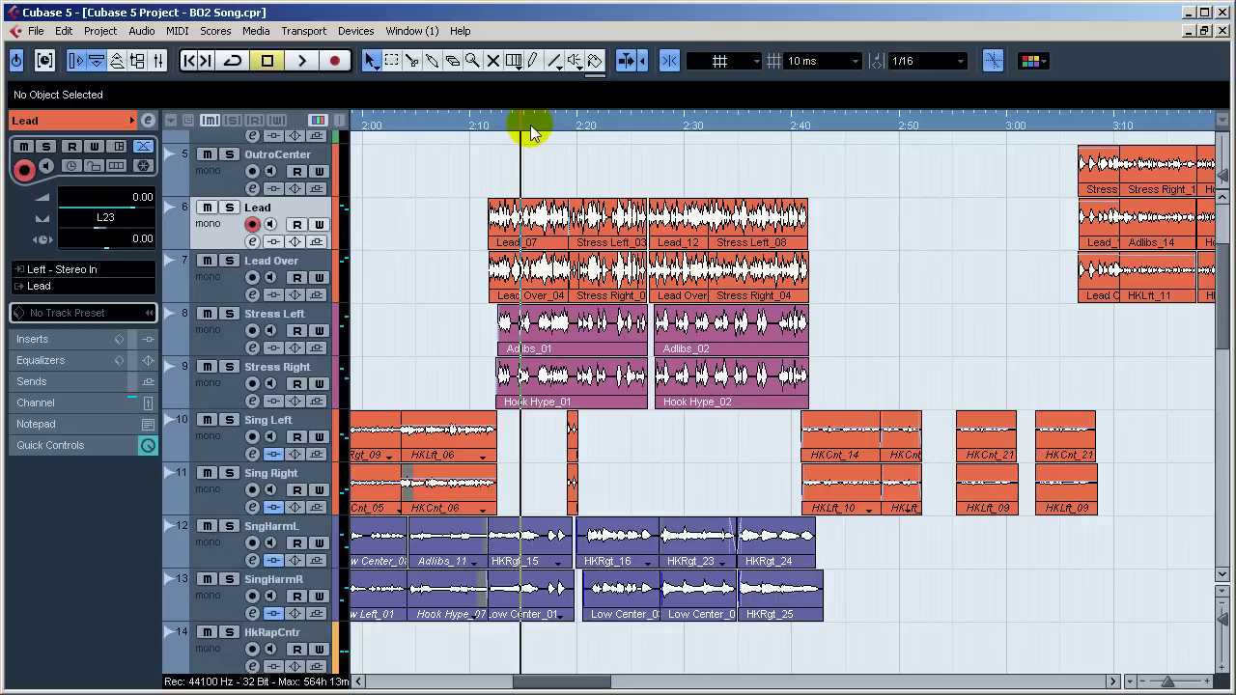
click(530, 125)
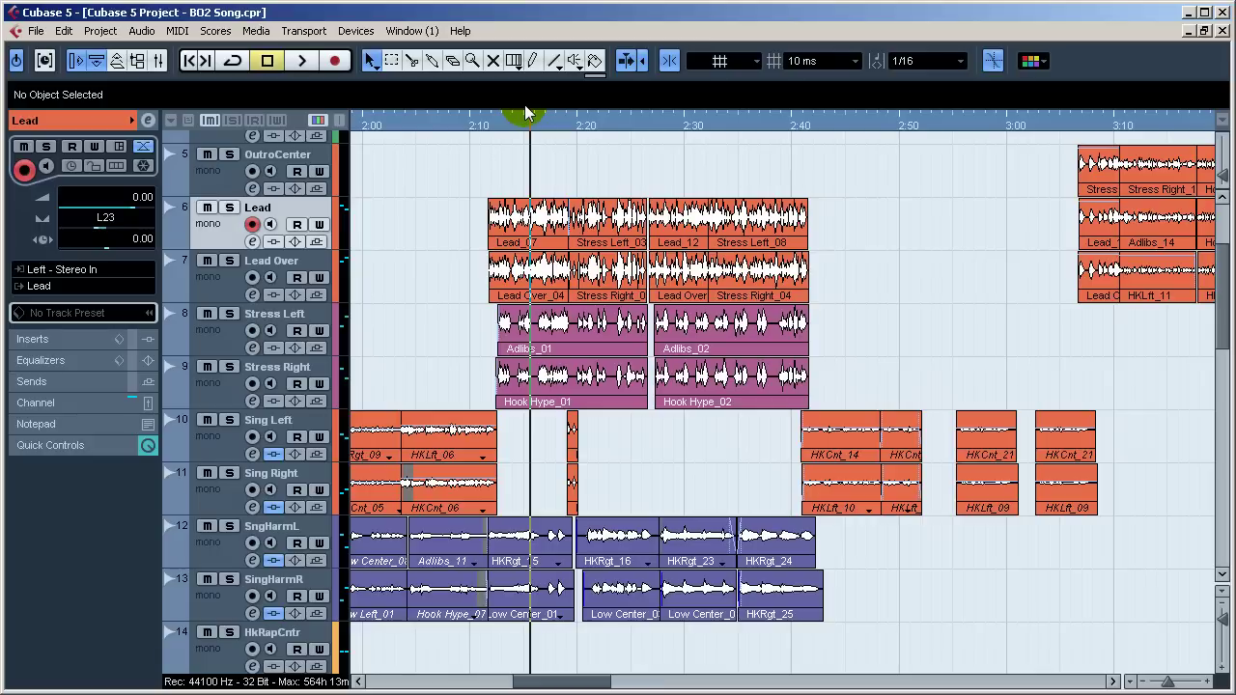
click(561, 118)
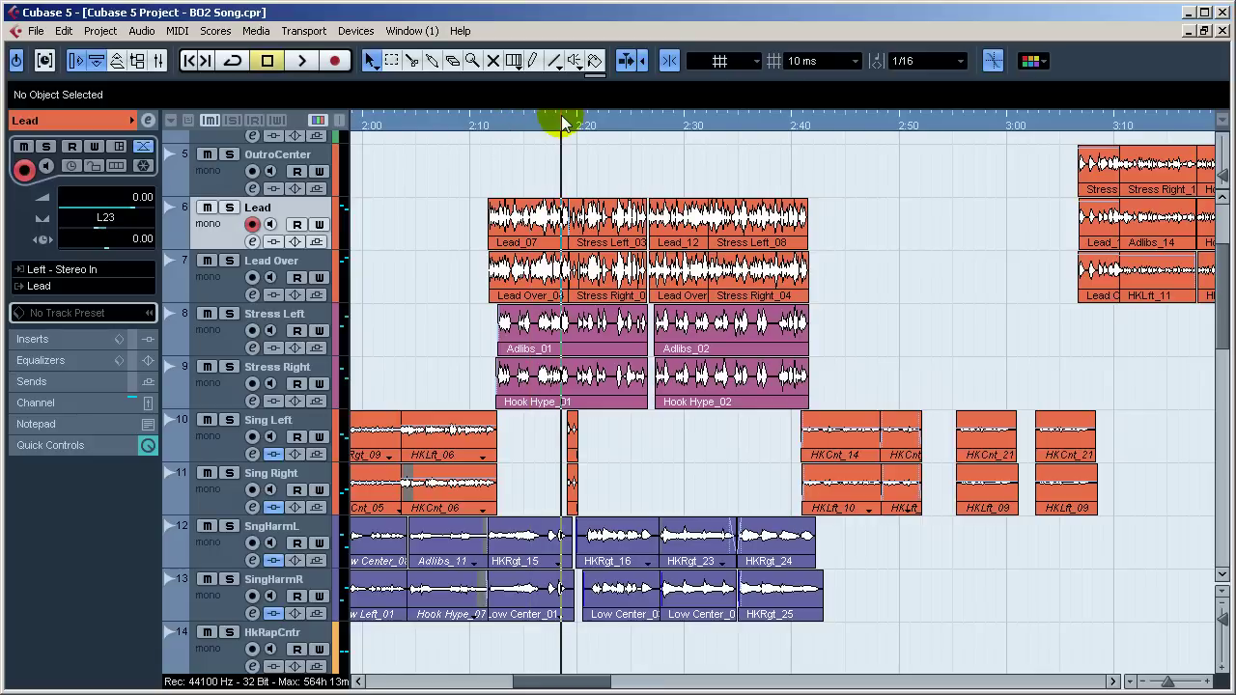
key(space)
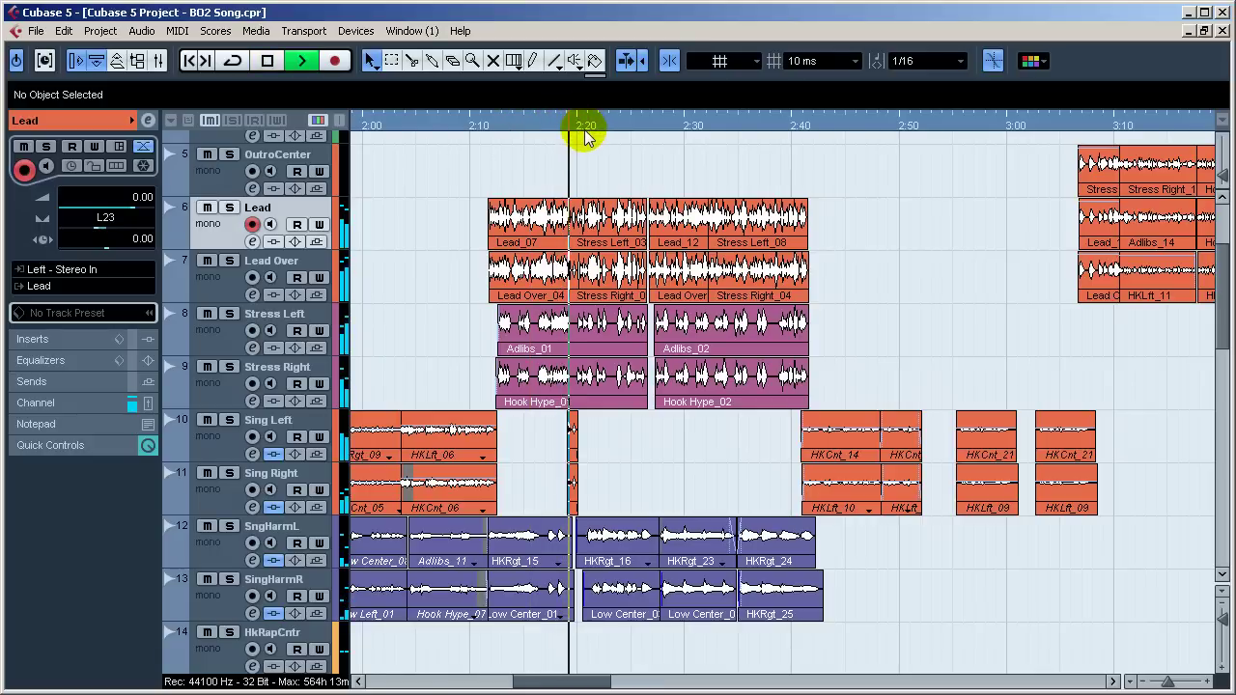
key(space)
Step: Play the Stress Left_03 section on the Lead track from about 2:20 to 2:26
click(573, 121)
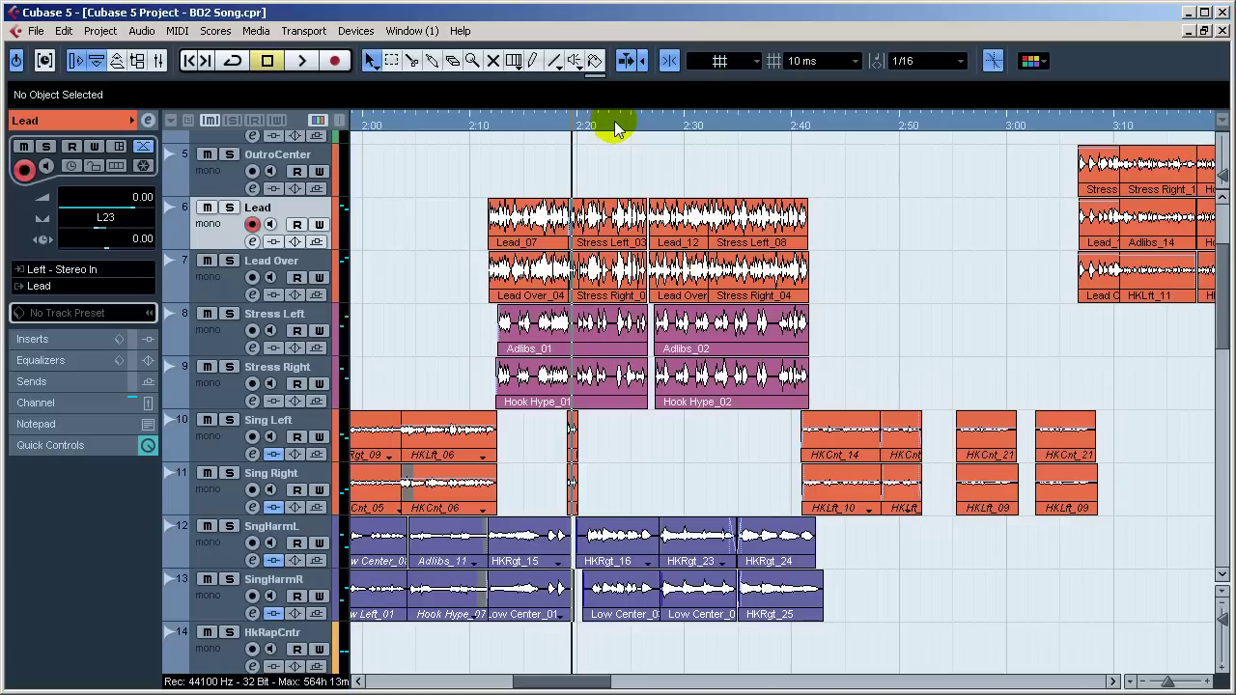
key(space)
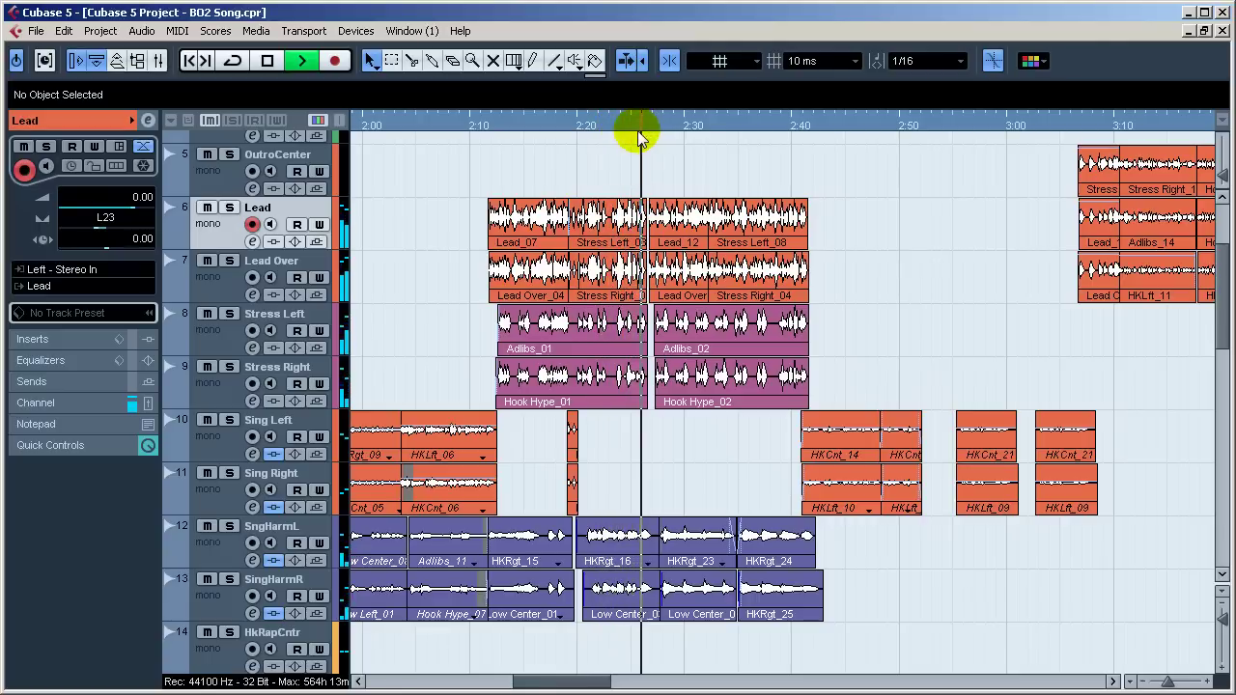
key(space)
Step: Play two short stretches at the start of the Lead_12 section, from about 2:27 and about 2:28
click(646, 126)
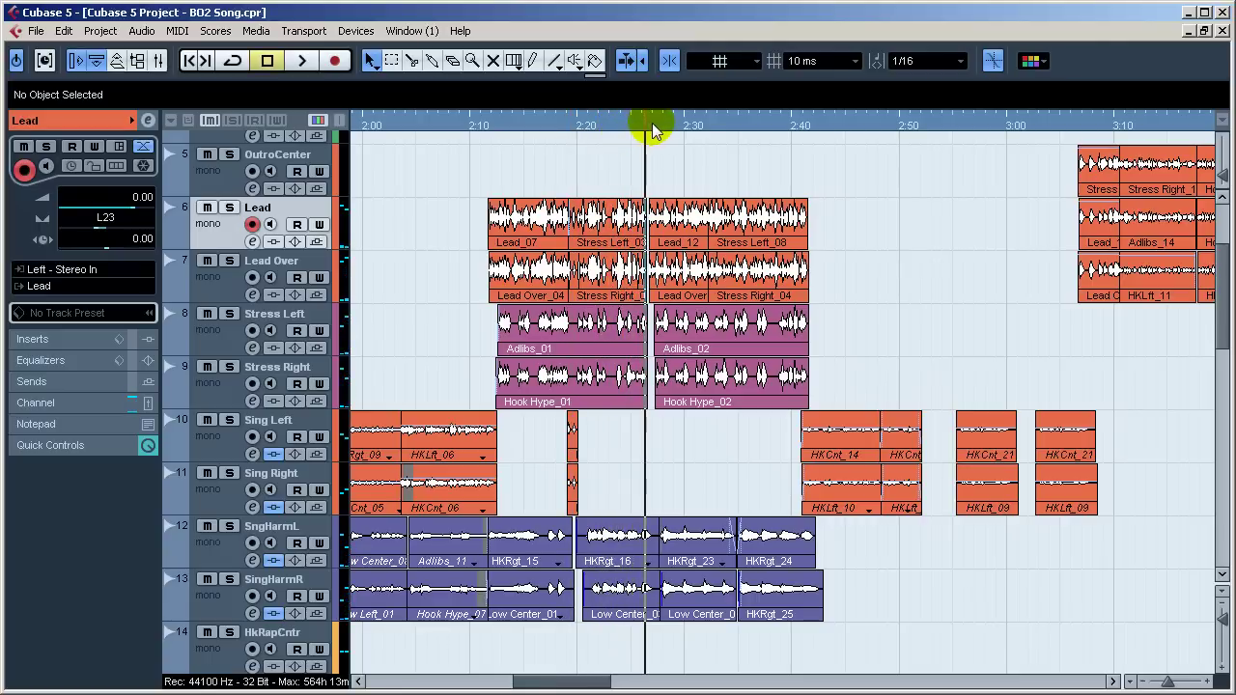
double_click(652, 126)
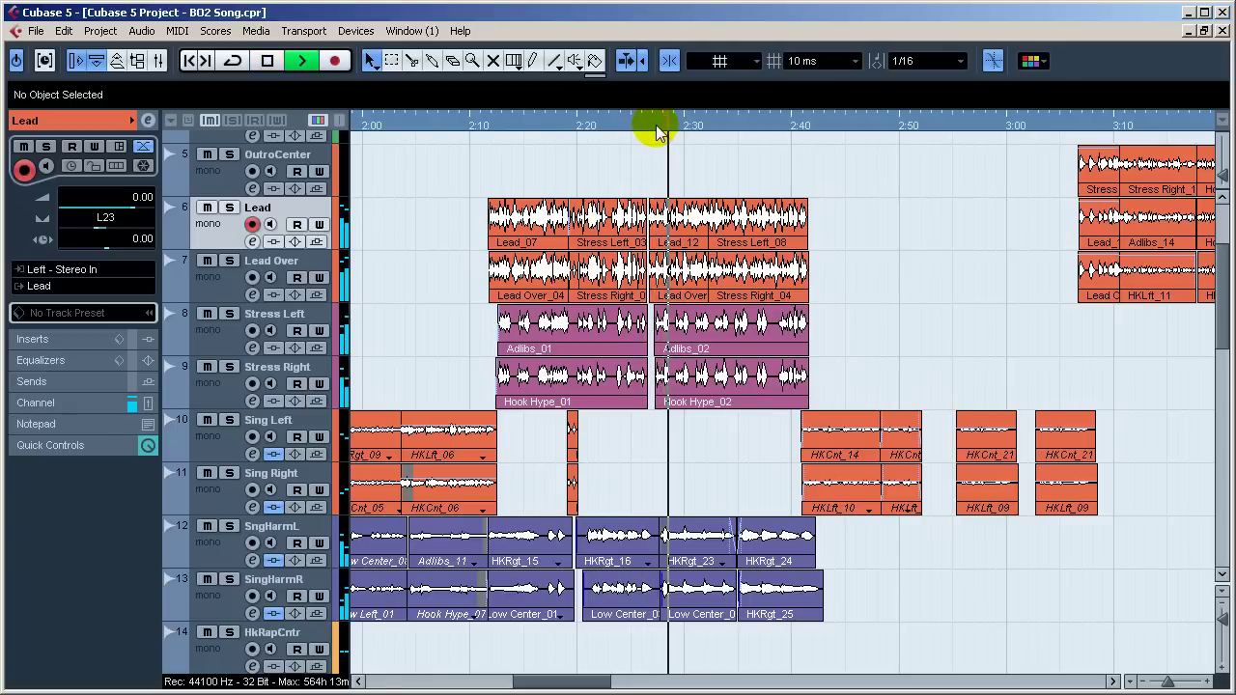
key(space)
double_click(665, 127)
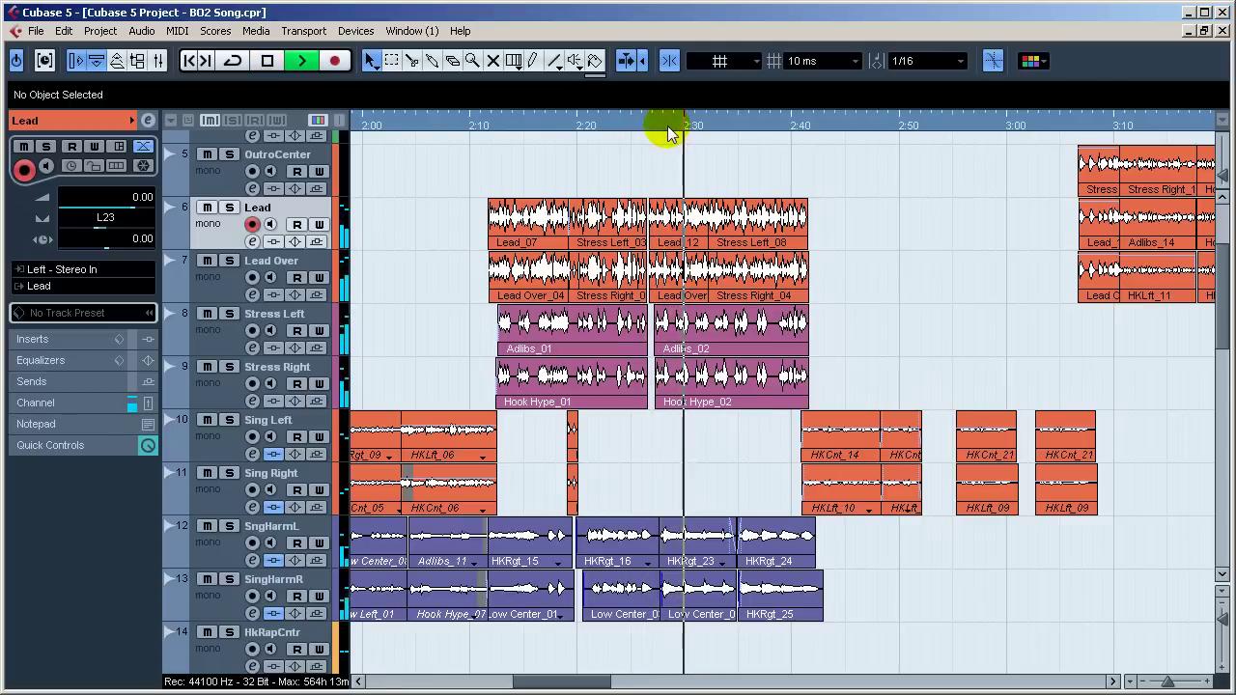
key(space)
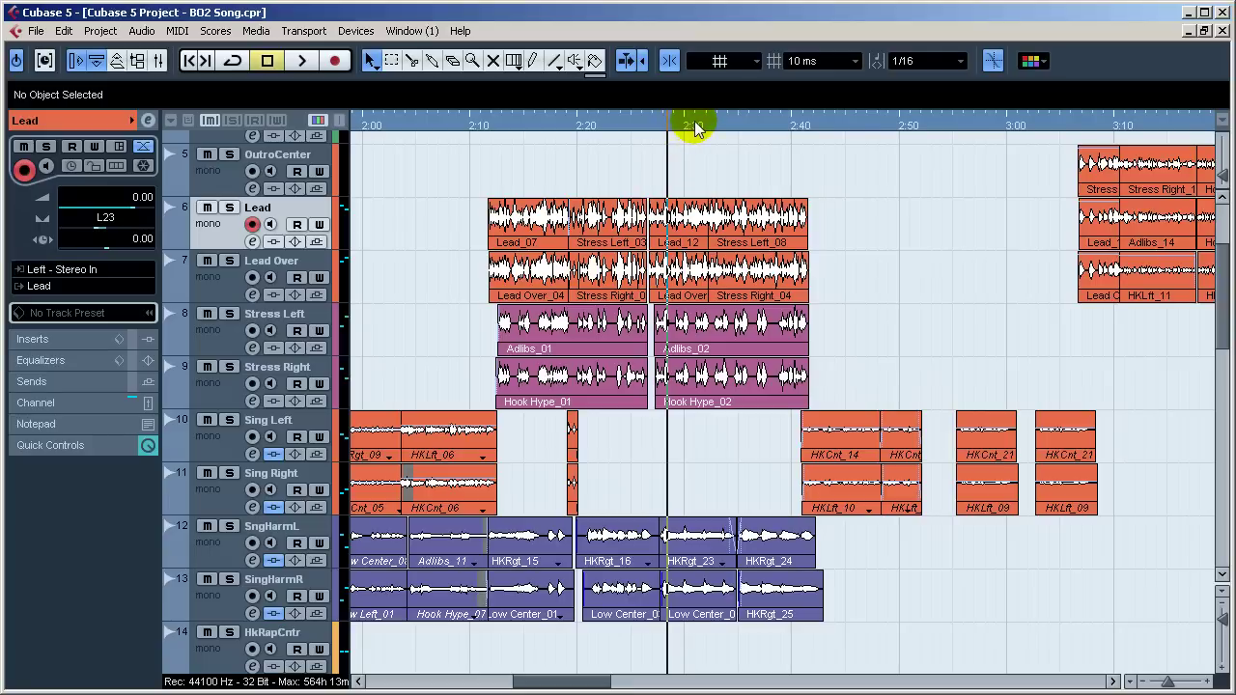
Step: Play short stretches of the Stress Left_08 section on the Lead track between about 2:33 and 2:38
drag(695, 128, 714, 129)
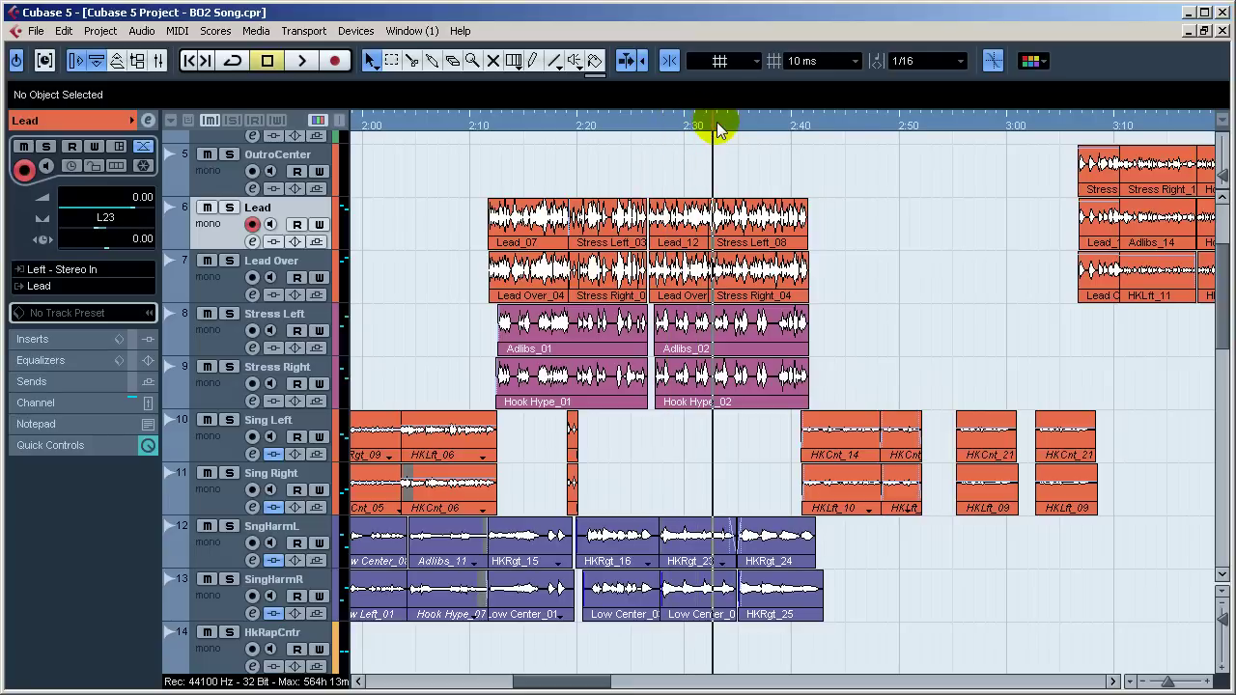
key(space)
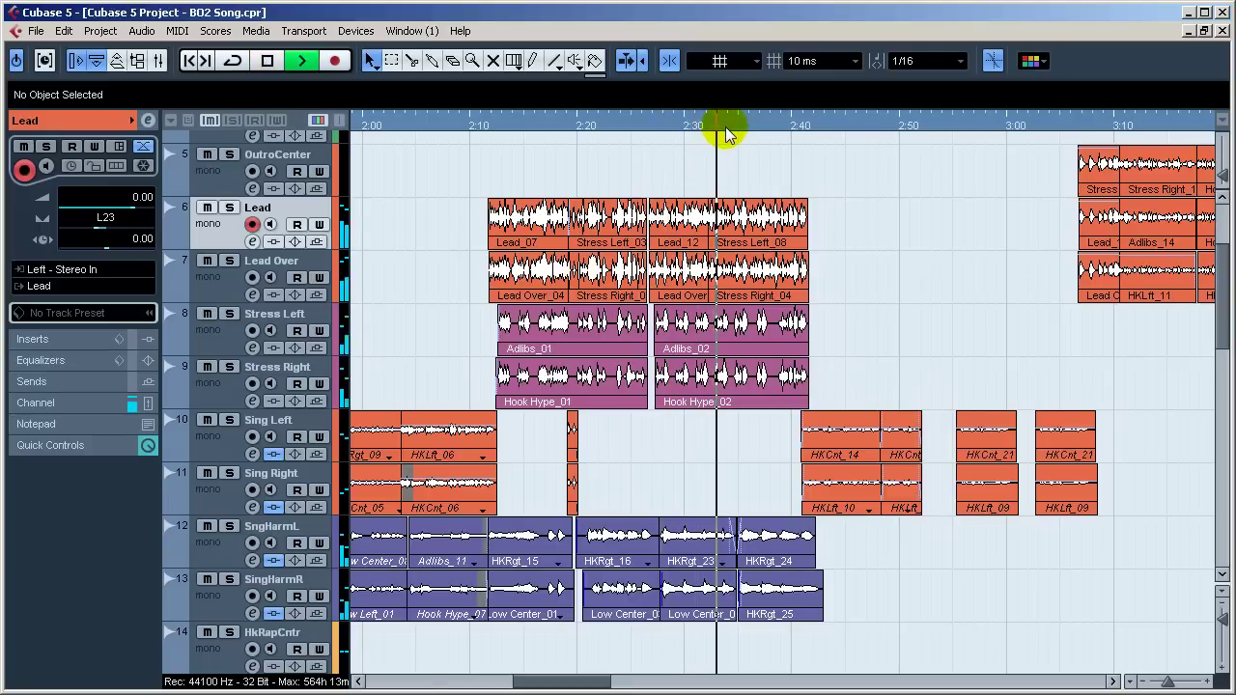
key(space)
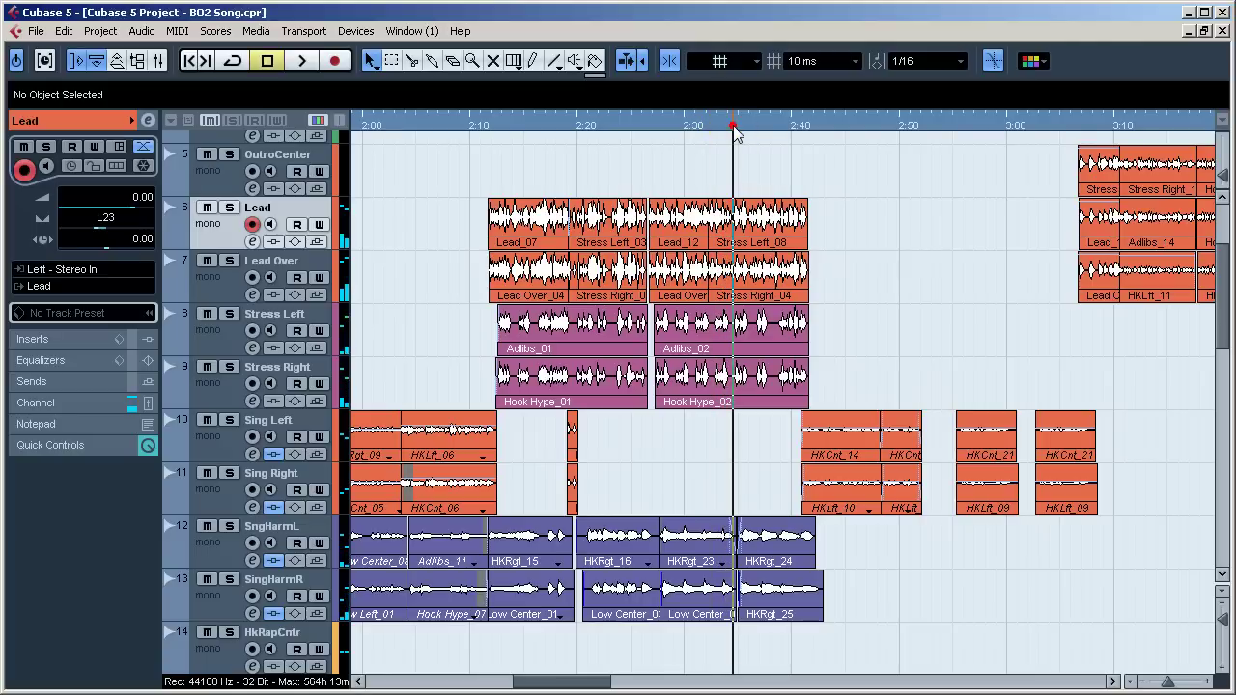
key(space)
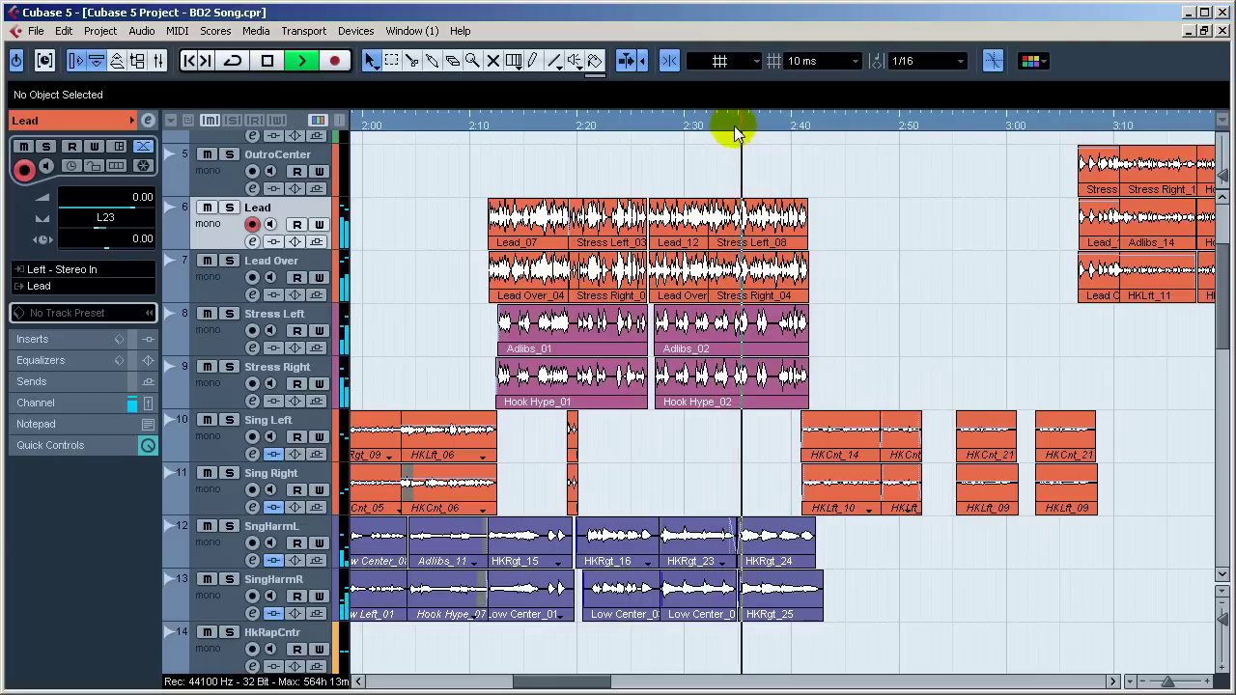
key(space)
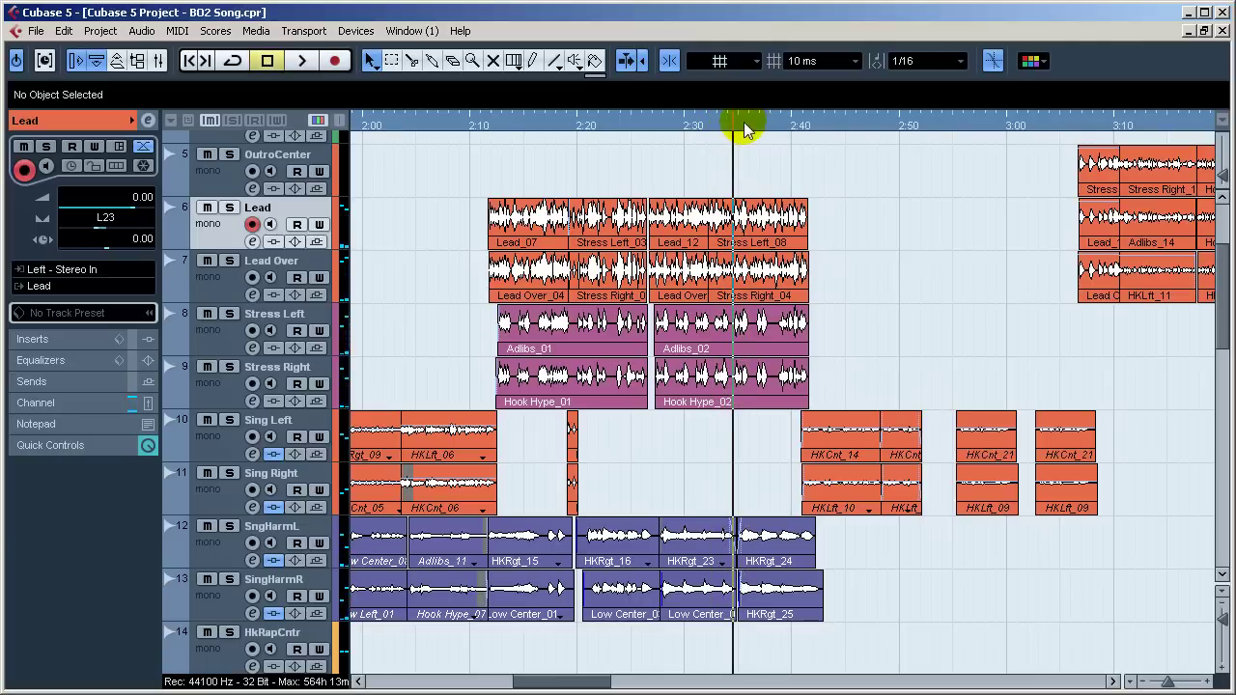
click(741, 123)
key(space)
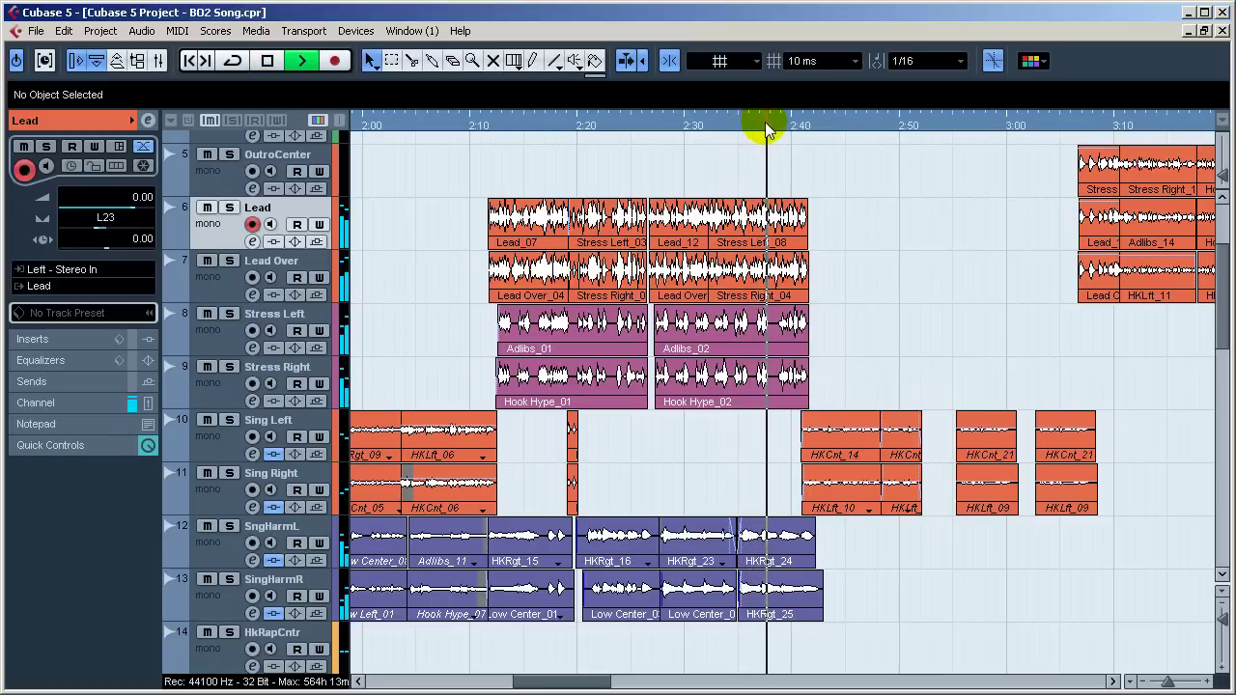
key(space)
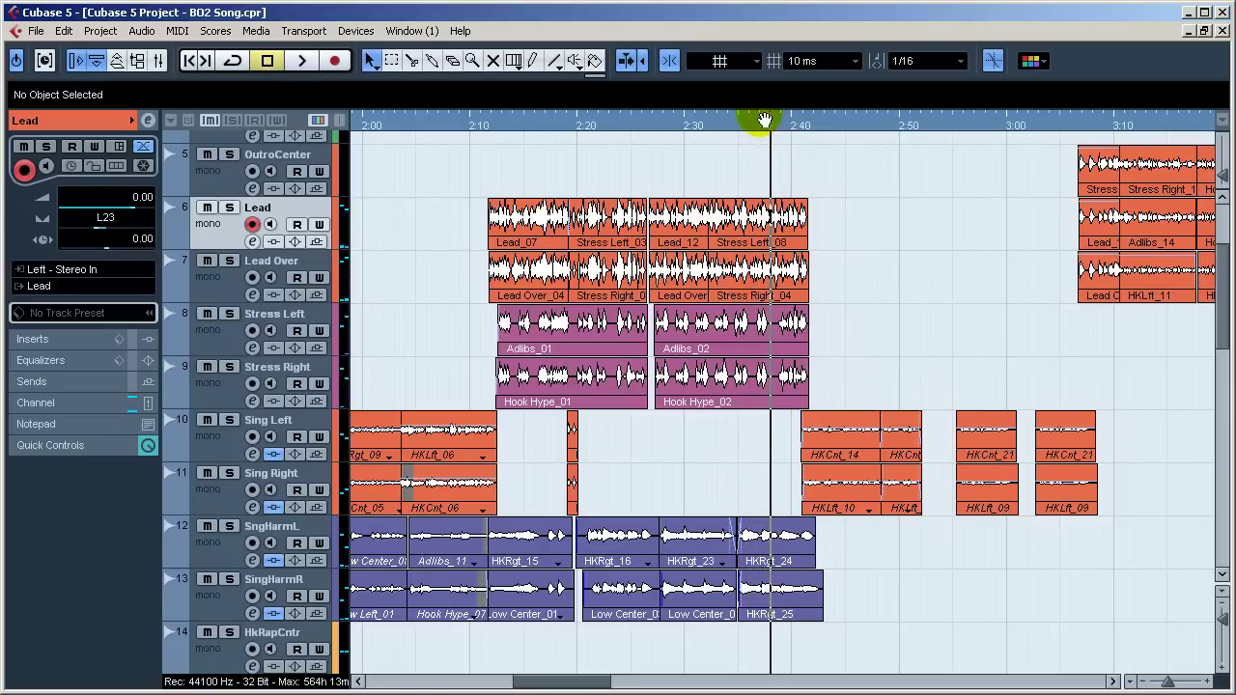
Step: Return the playhead to about 2:11, just before Lead_07, and solo the Stress Left, Stress Right, Lead Over and Lead tracks
click(494, 123)
click(491, 124)
click(488, 123)
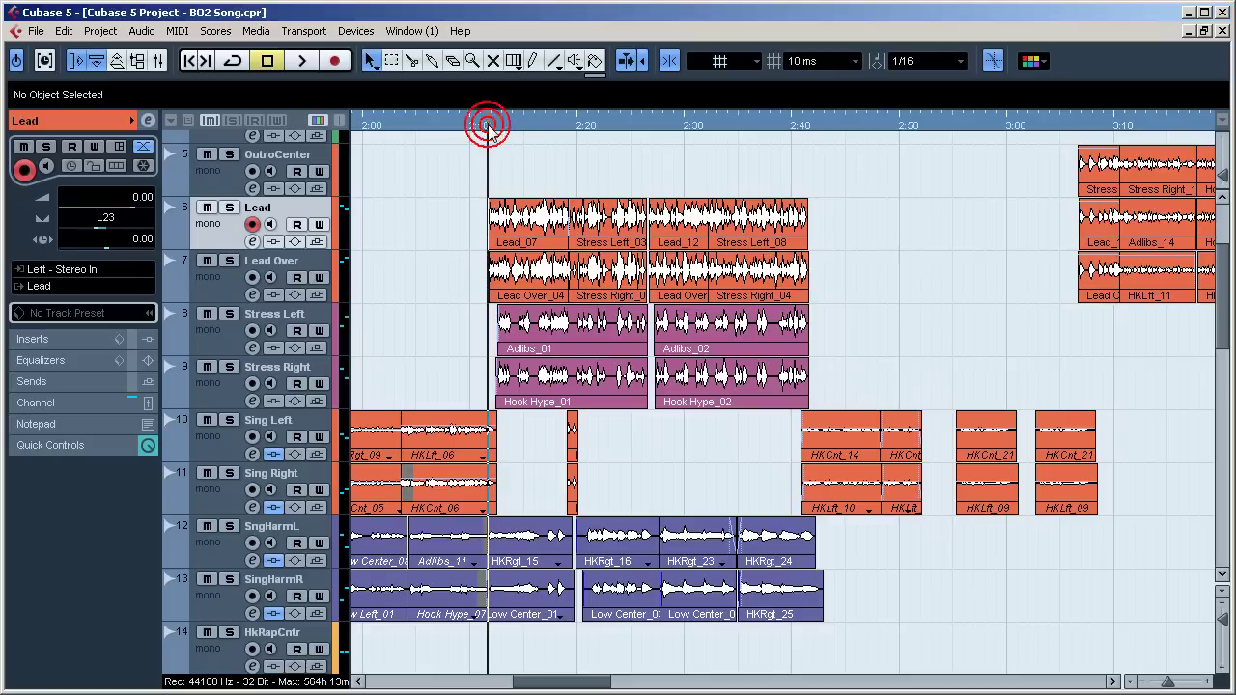
click(484, 123)
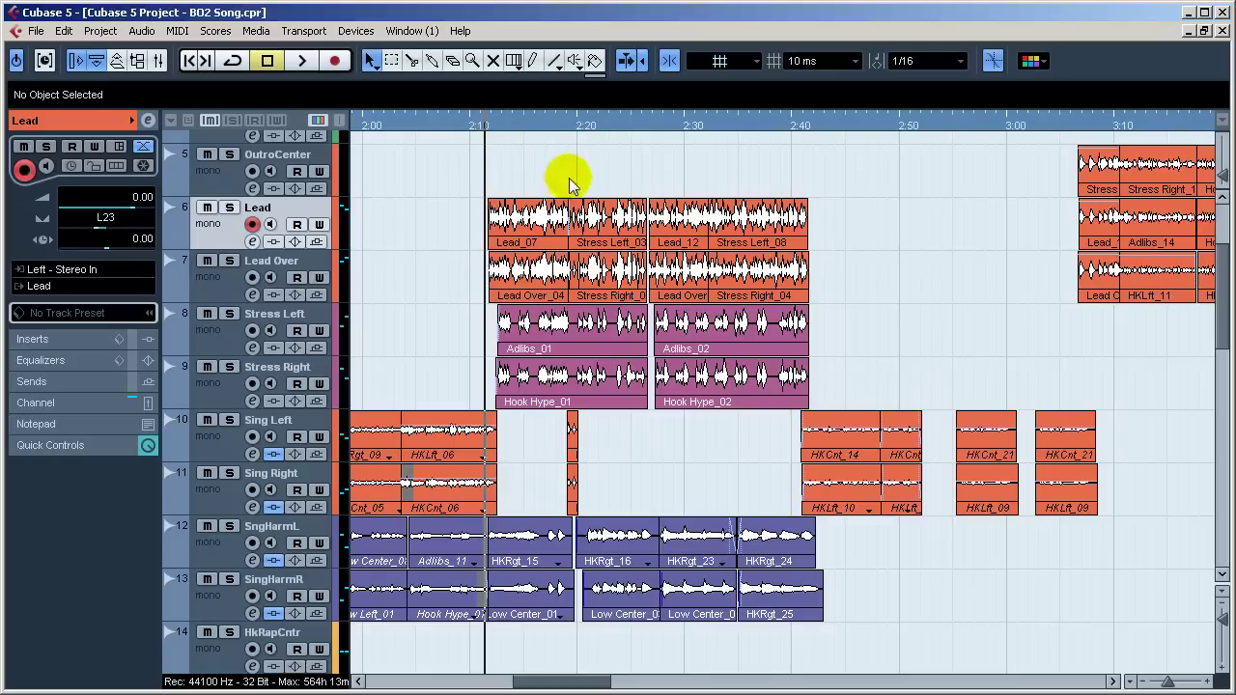
click(253, 343)
click(228, 316)
click(230, 368)
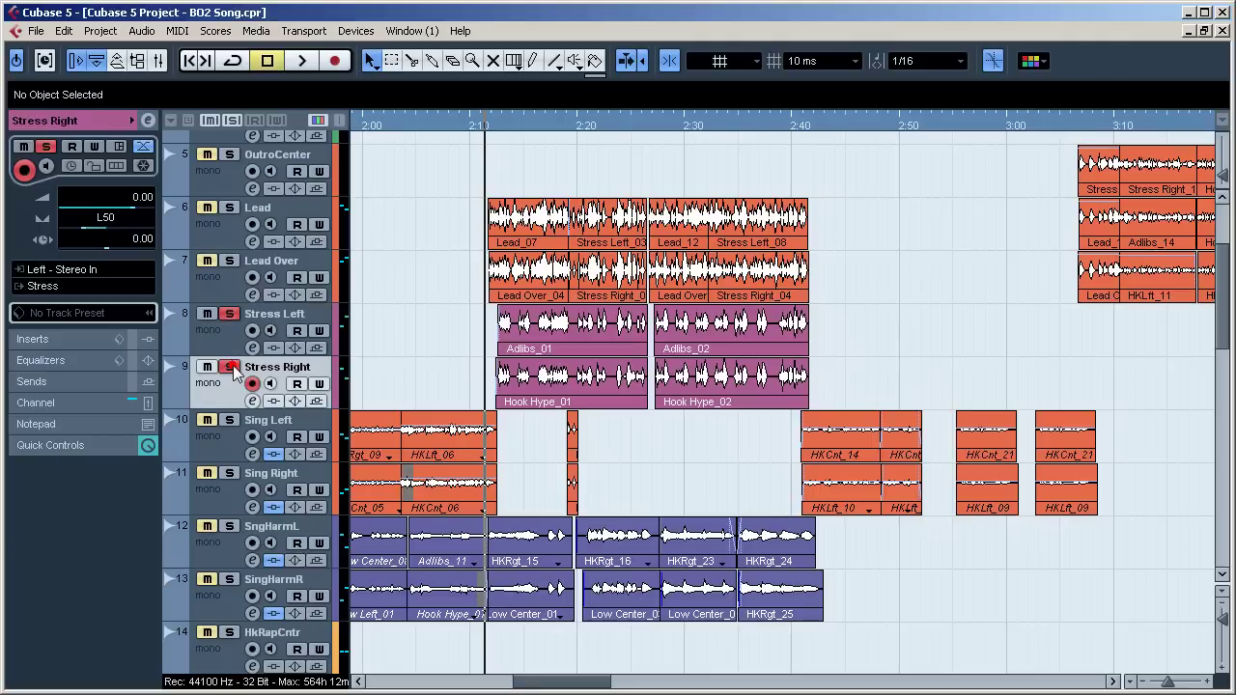
click(229, 261)
click(229, 208)
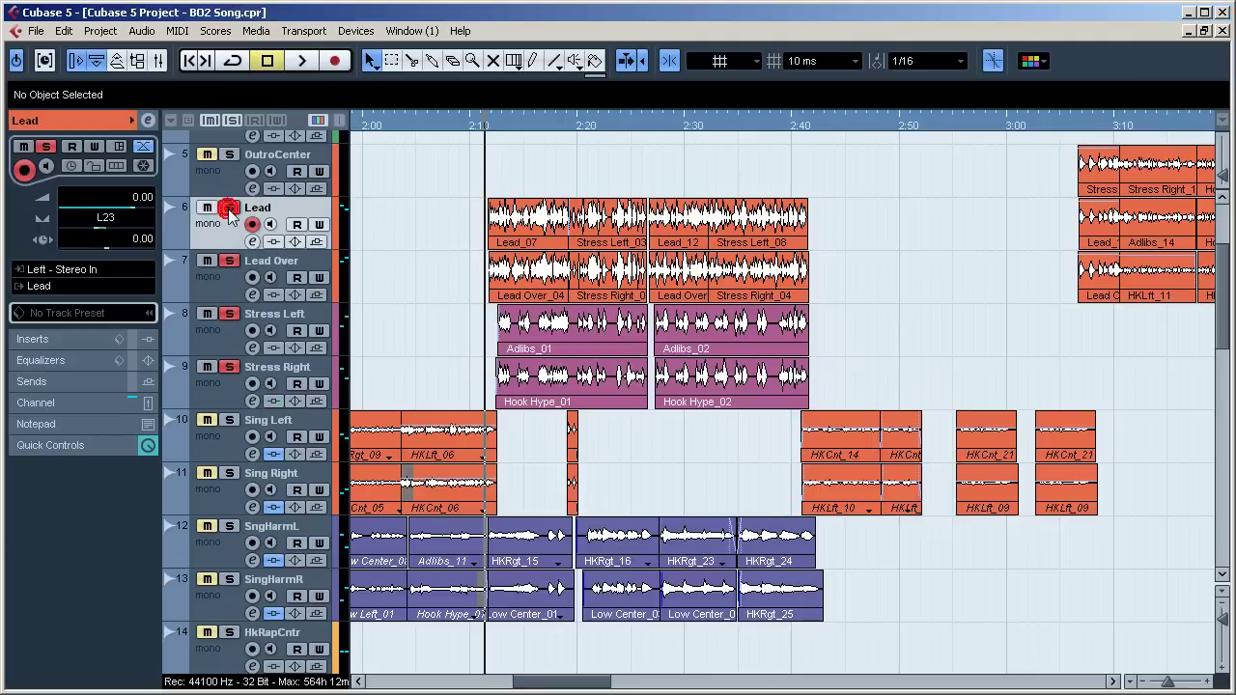
Step: Play the soloed Lead and Stress tracks from about 2:11, restarting once
key(space)
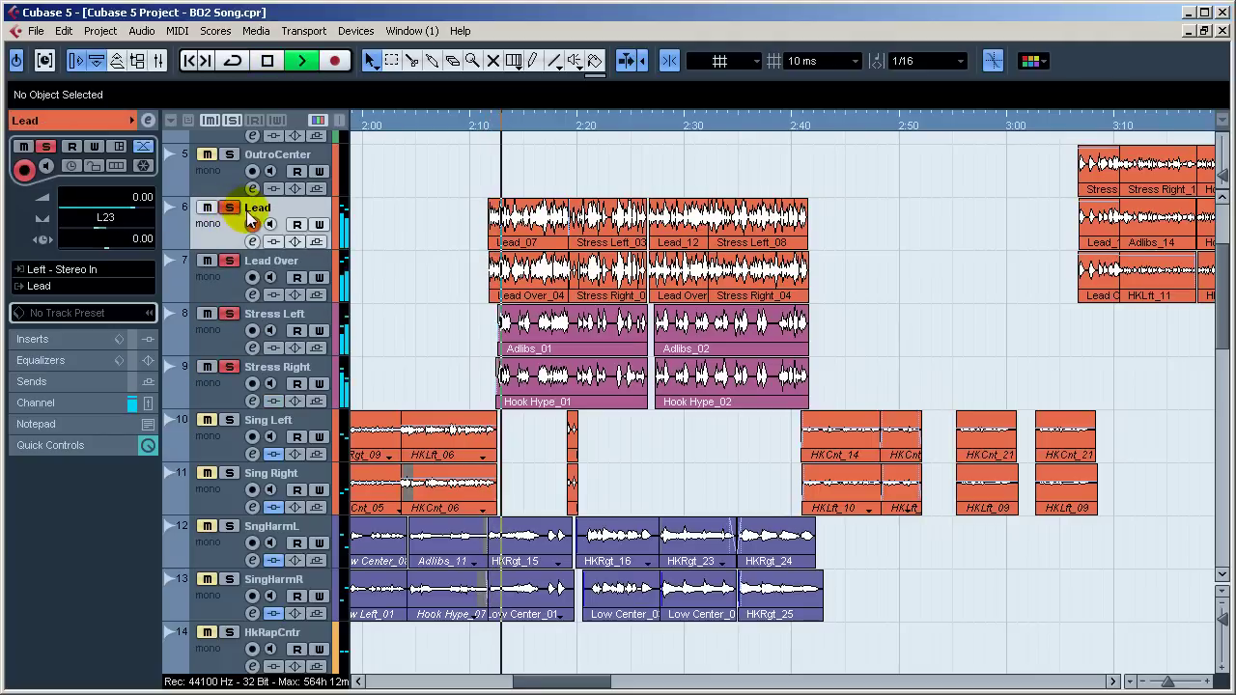
click(252, 224)
key(space)
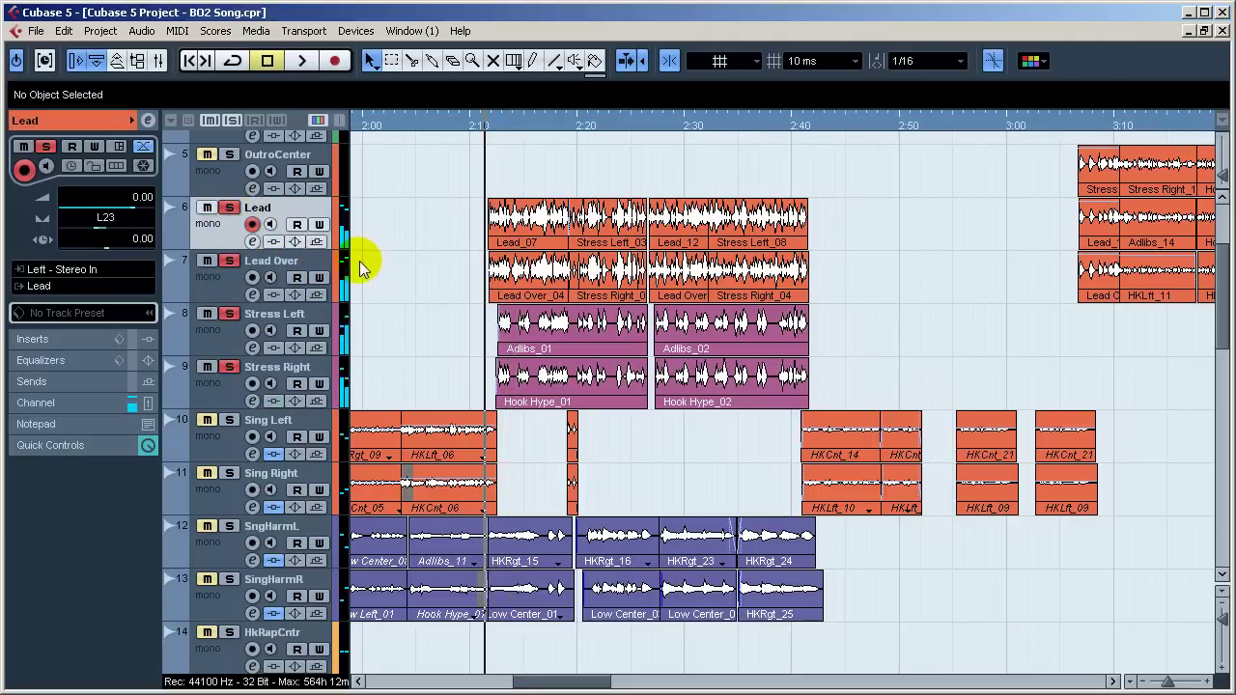
key(space)
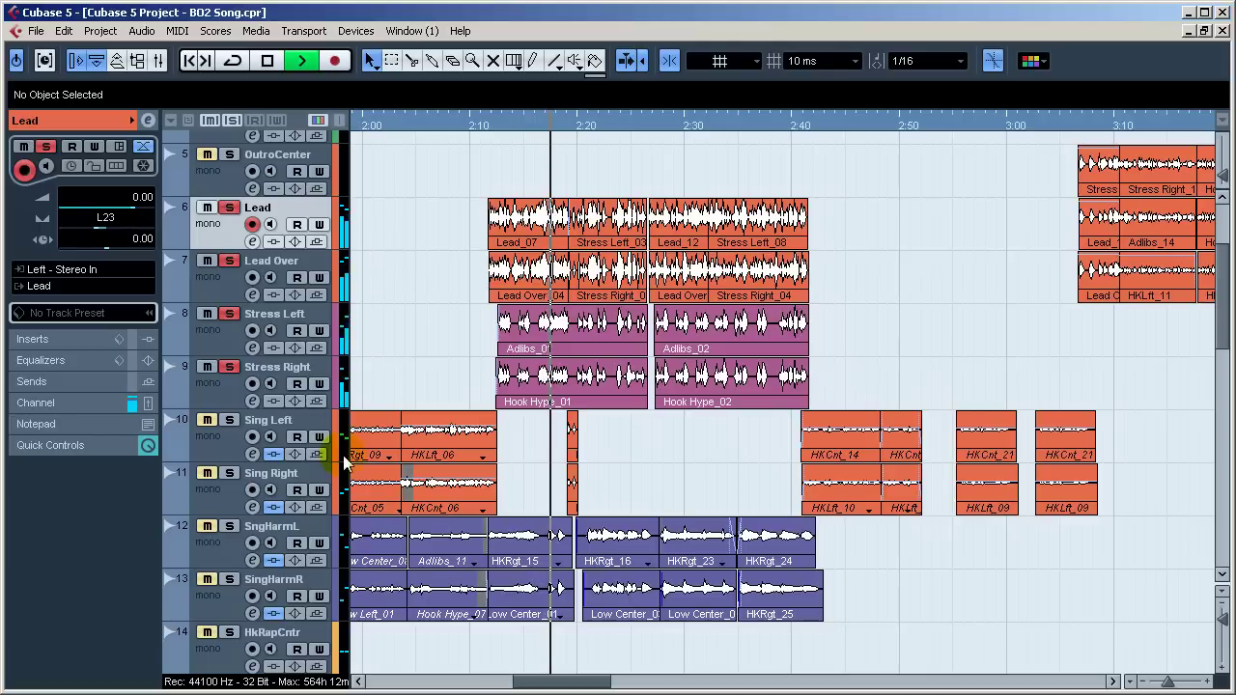
Step: Add the Sing Left and Sing Right tracks to the solo during playback, and stop after their short clips at about 2:19
click(229, 420)
click(229, 474)
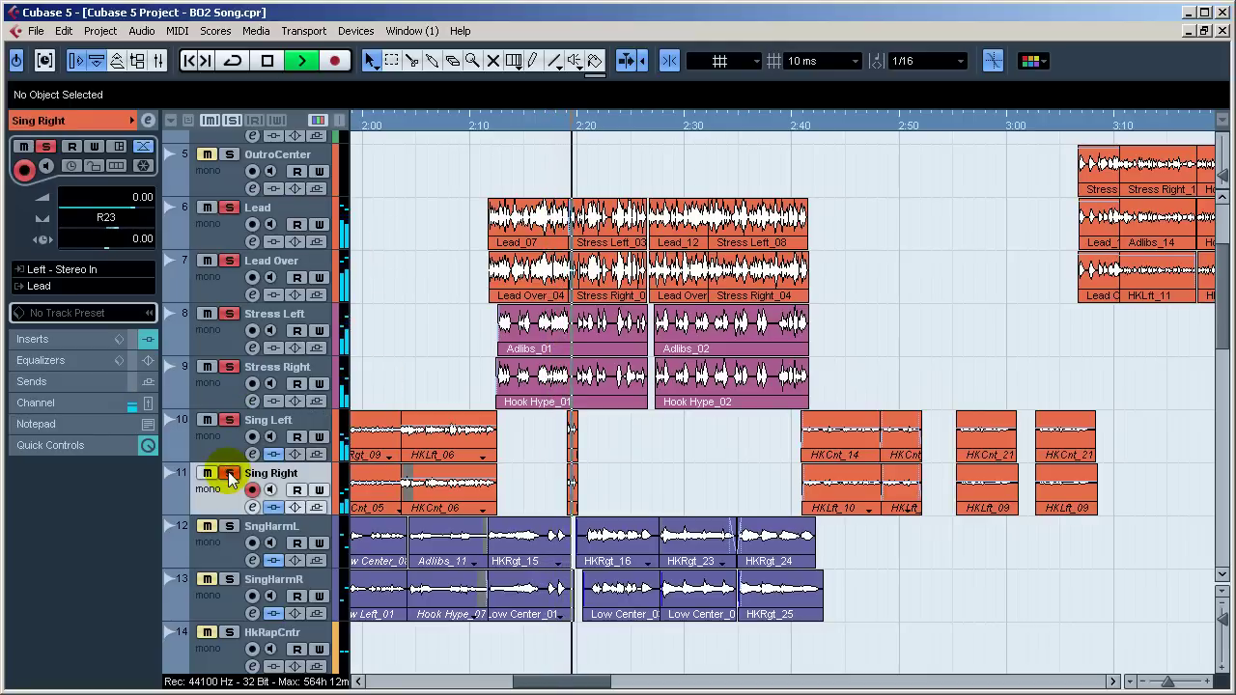
key(space)
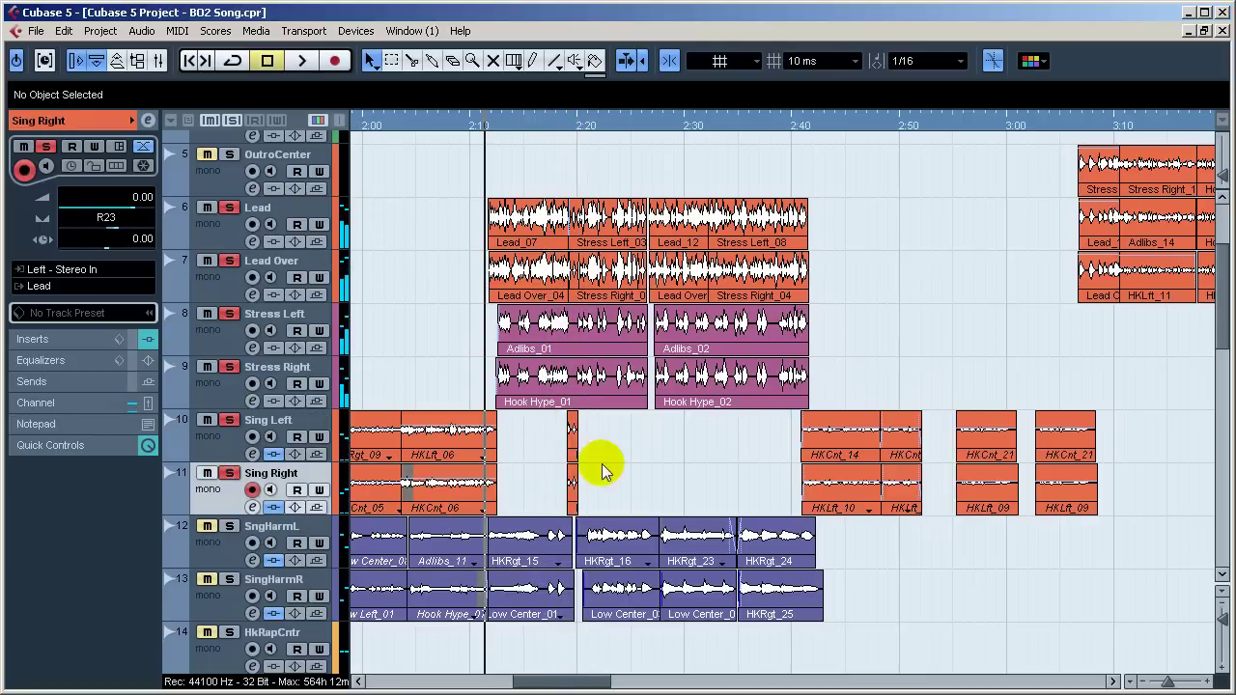
Step: Select the short clips at about 2:19 on Sing Left and Sing Right, and play the soloed tracks from about 2:11 and 2:26
click(618, 494)
drag(576, 427, 572, 423)
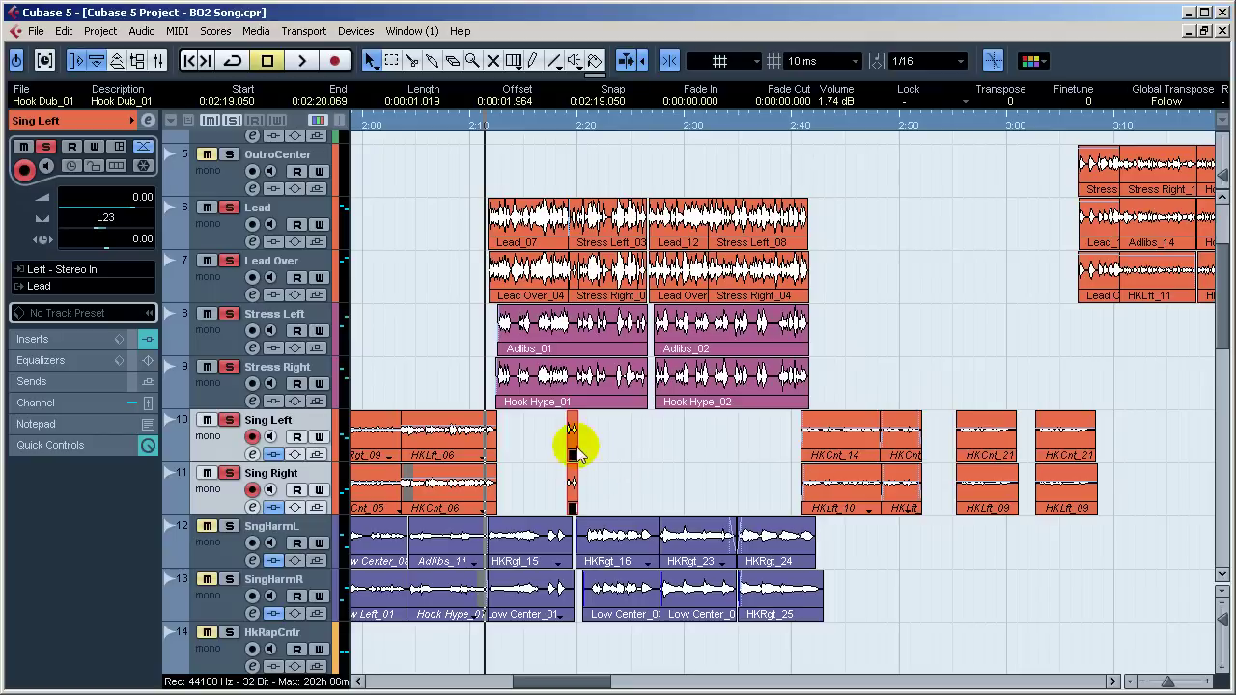
key(space)
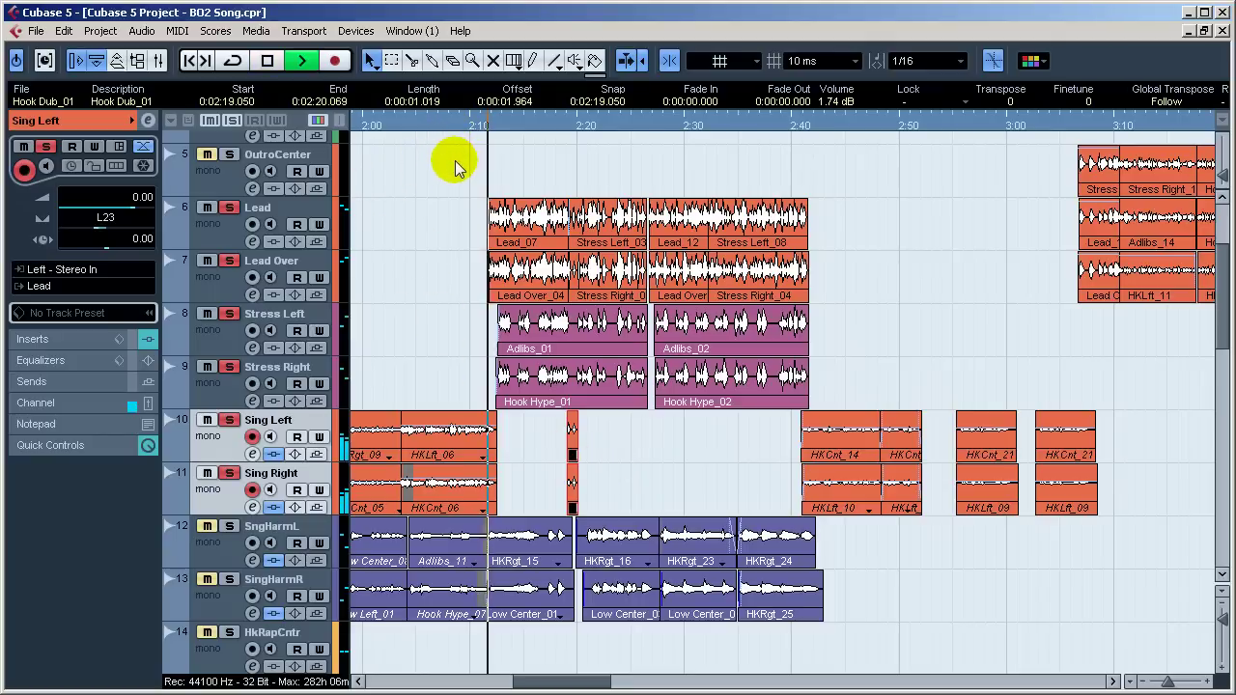
click(637, 128)
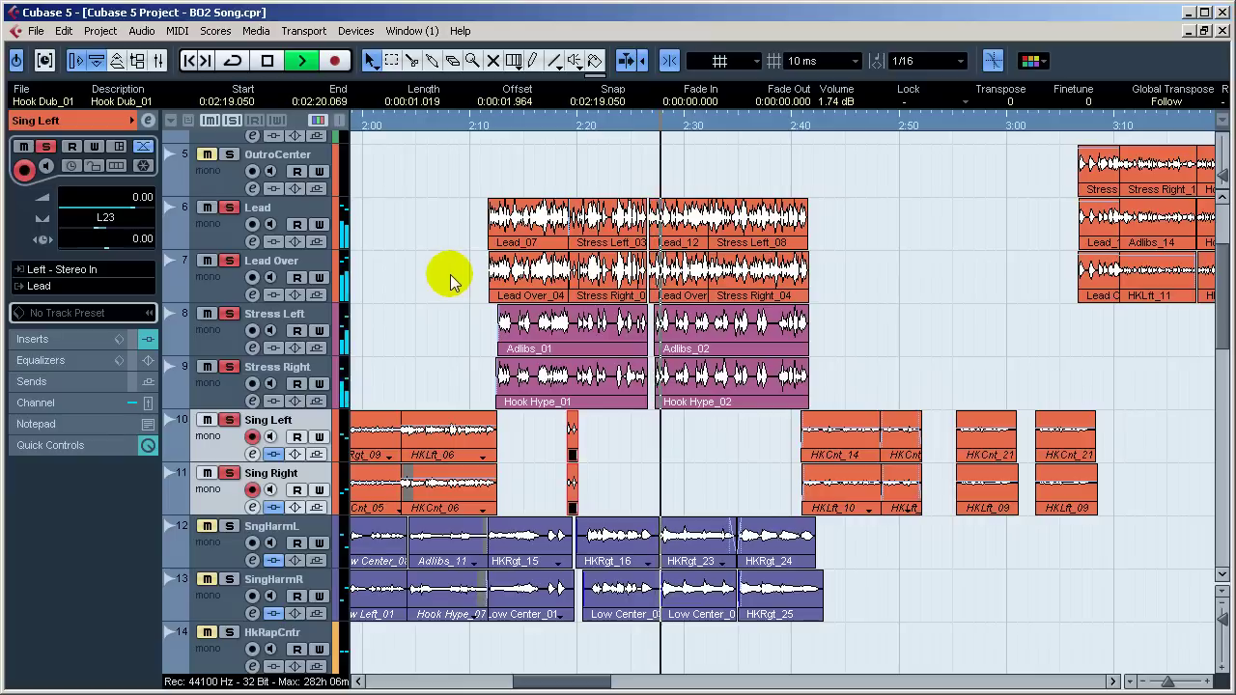
key(space)
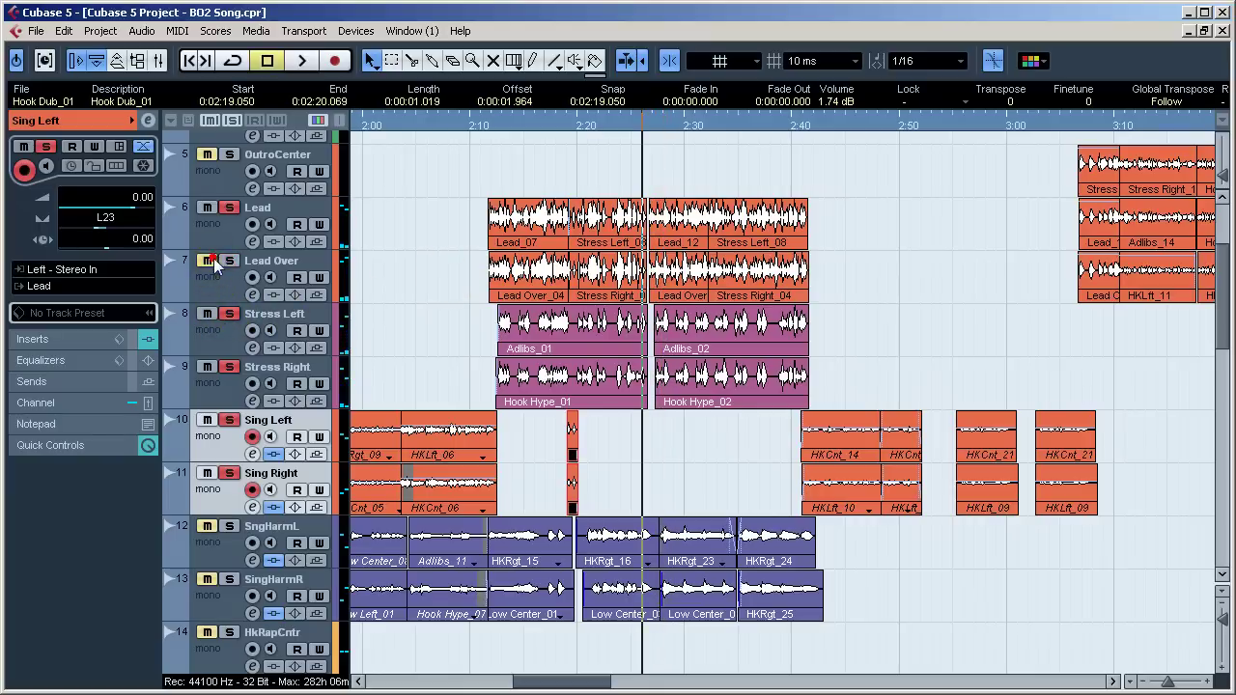
Step: Unsolo the Lead and Lead Over tracks and play the Stress Left and Stress Right tracks from about 2:12 and 2:27
click(491, 125)
key(space)
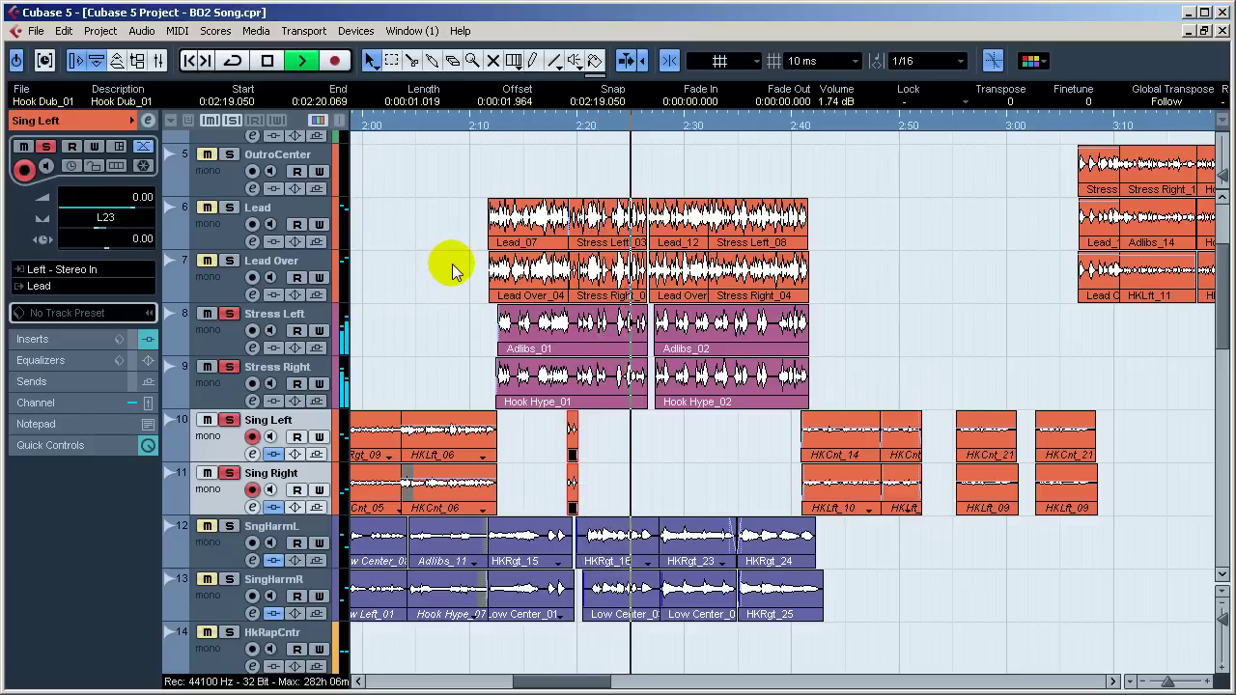
key(space)
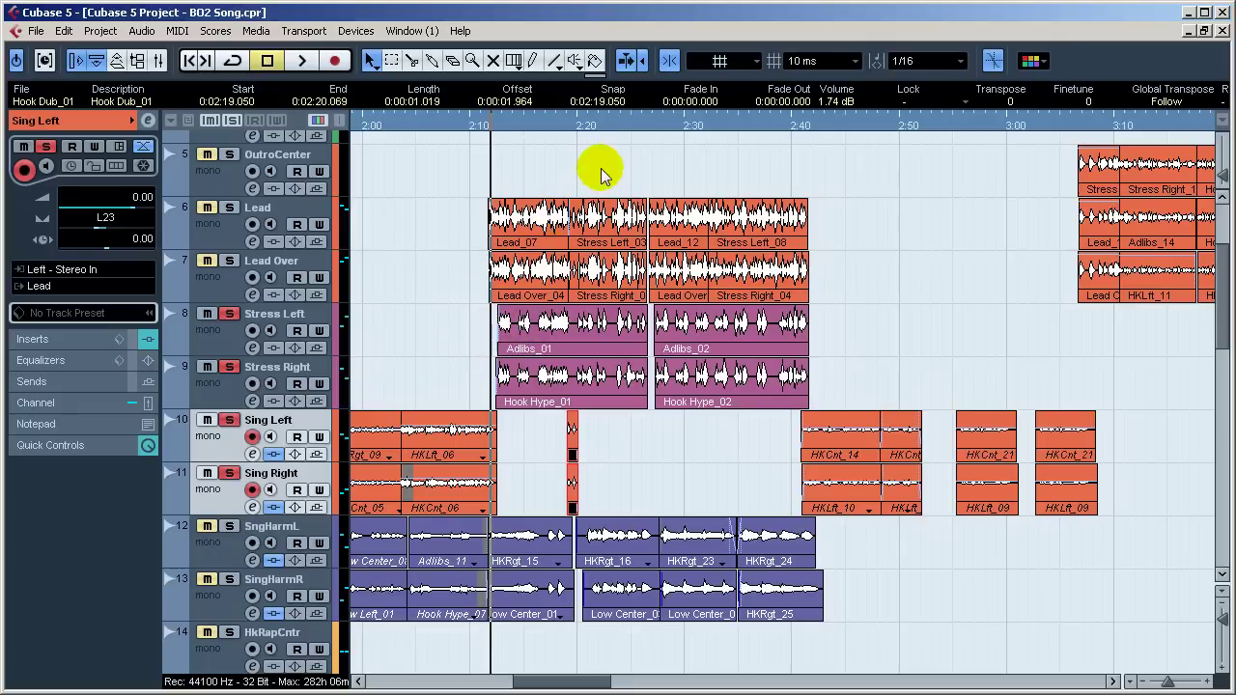
click(649, 123)
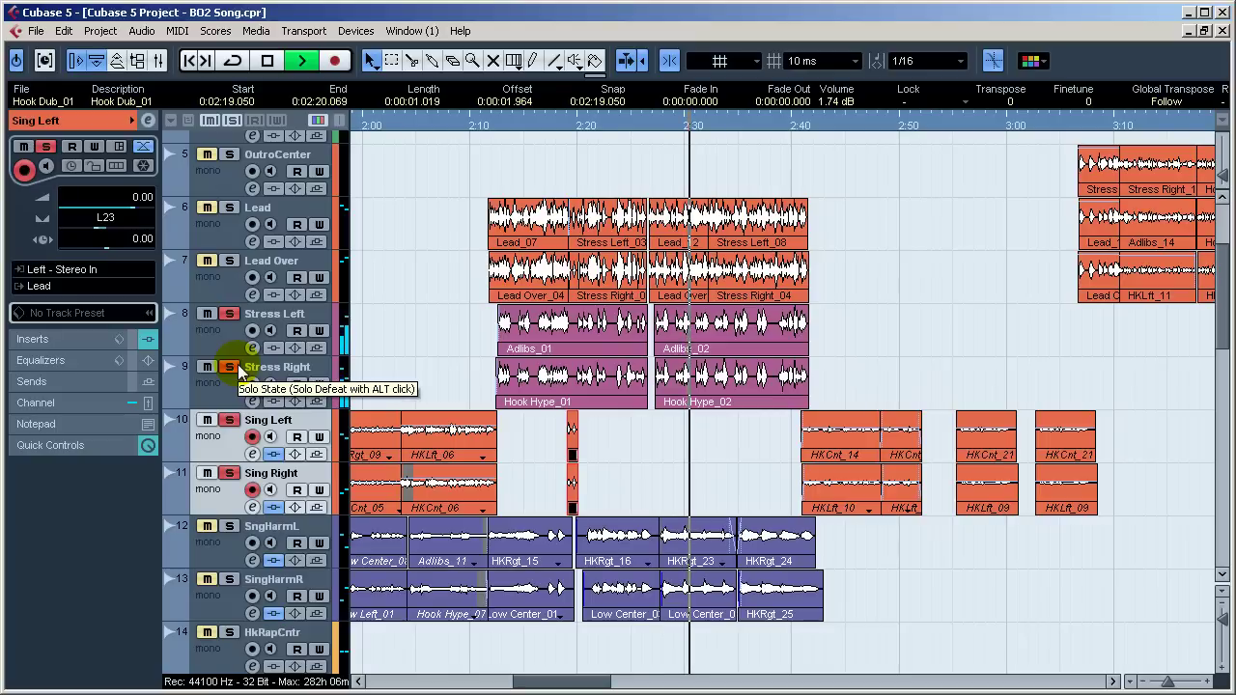
key(space)
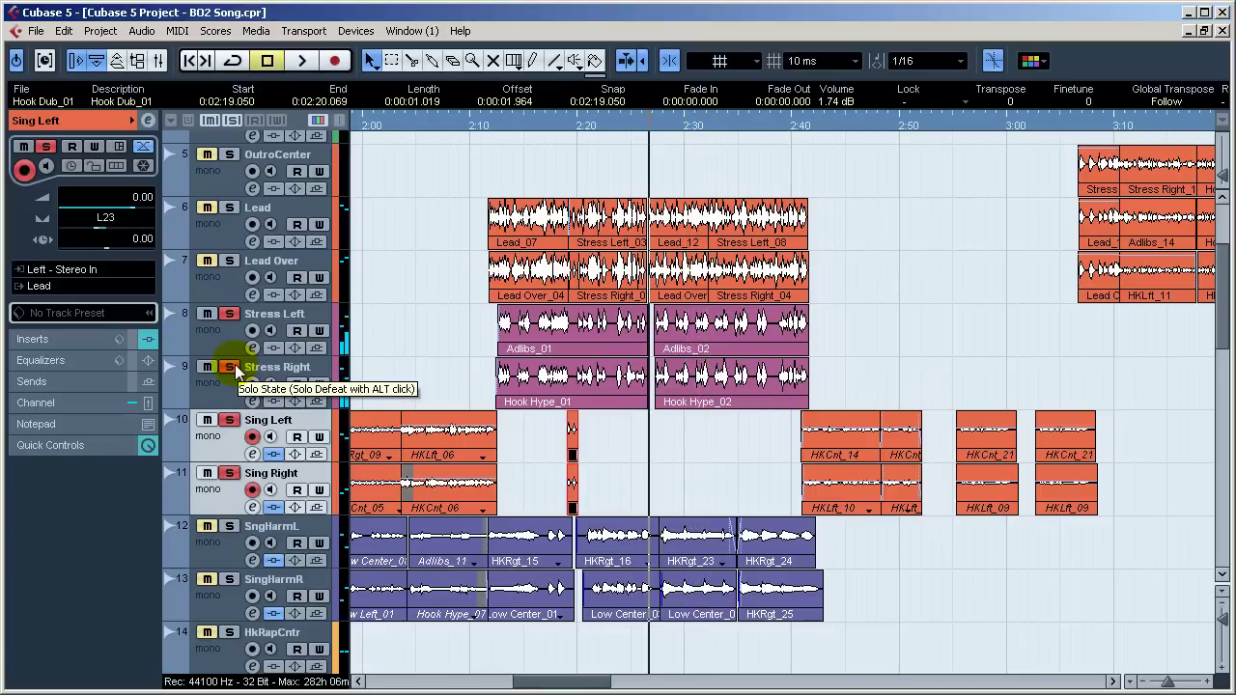
Step: Switch the solo from the Stress and Sing tracks to SngHarmL and SngHarmR, and place the playhead at about 2:11
click(229, 369)
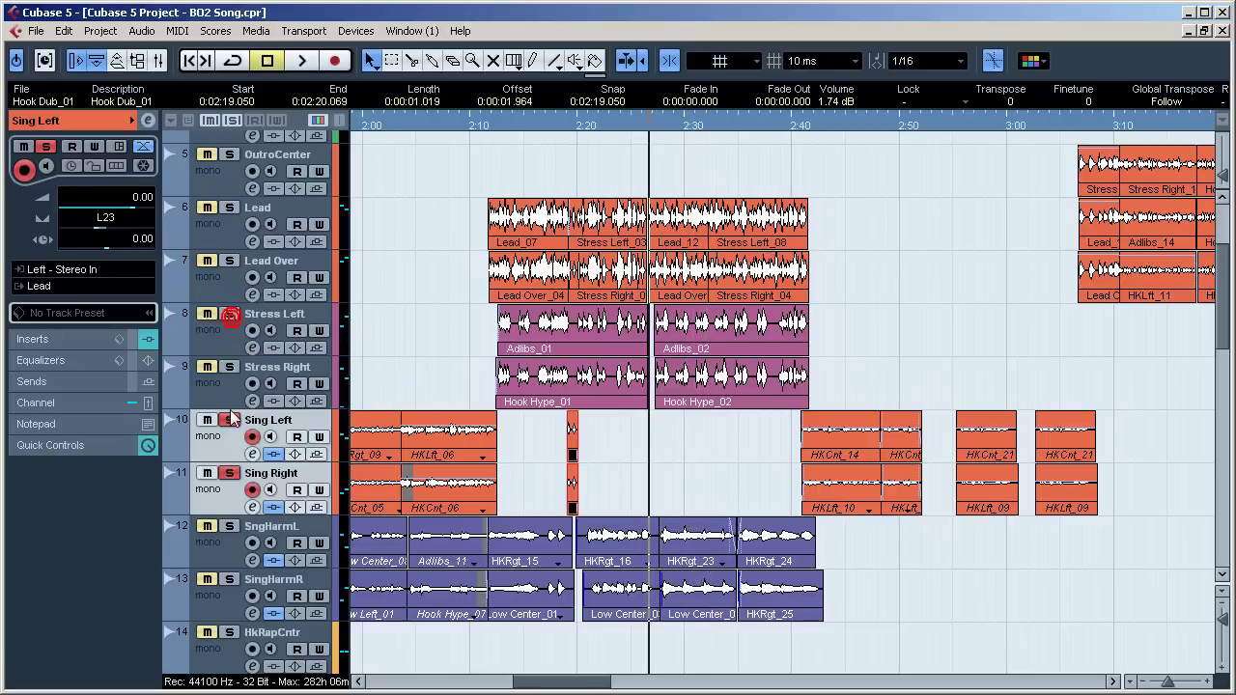
click(230, 474)
click(230, 526)
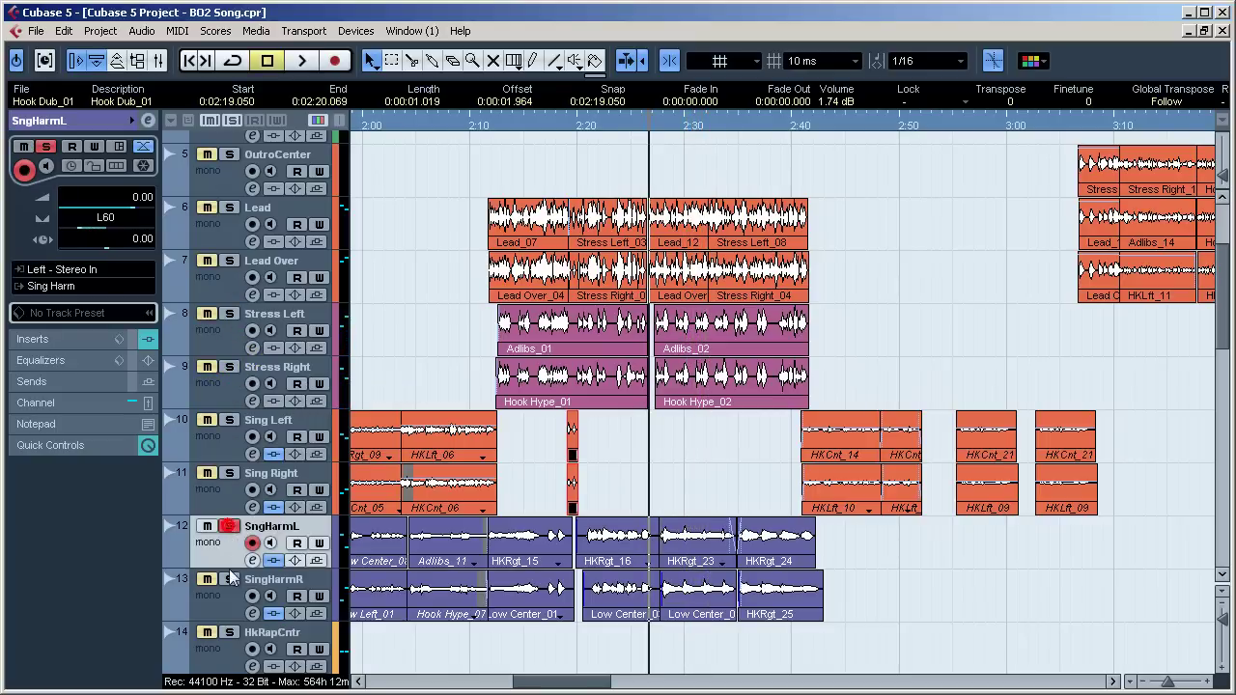
click(230, 579)
click(481, 123)
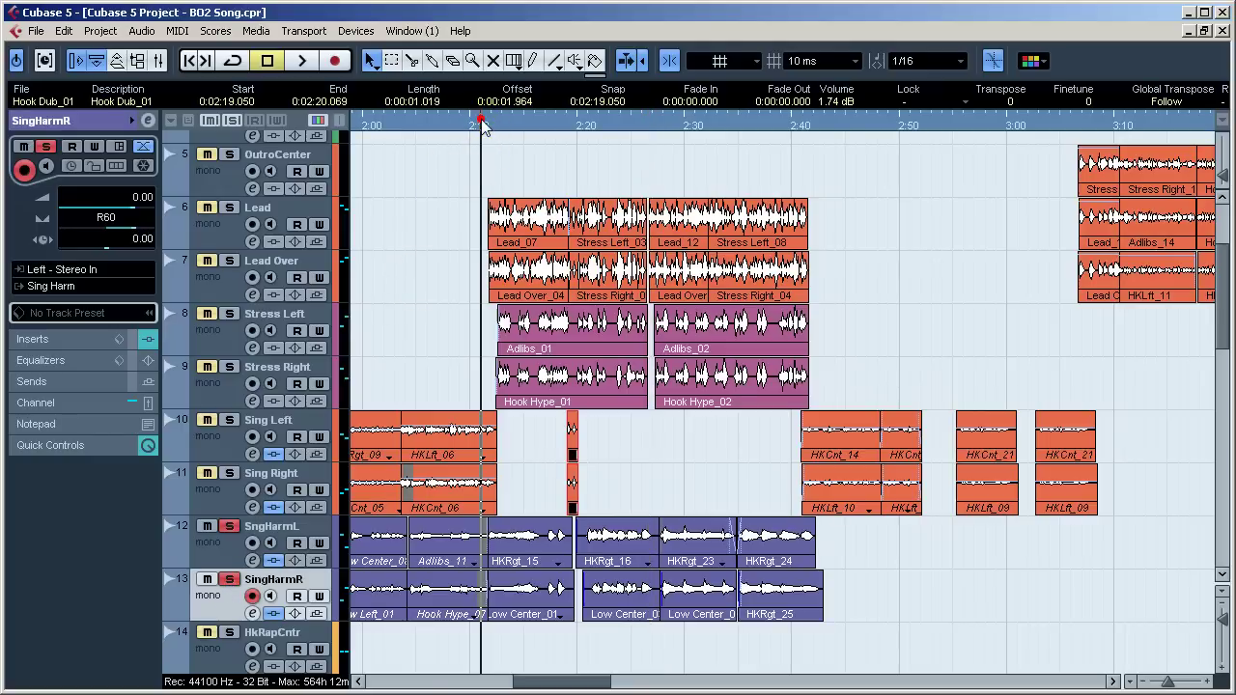
Step: Clear the solo on SngHarmL and SngHarmR and play all the vocal tracks together from about 2:11
click(230, 527)
click(230, 579)
key(space)
click(252, 542)
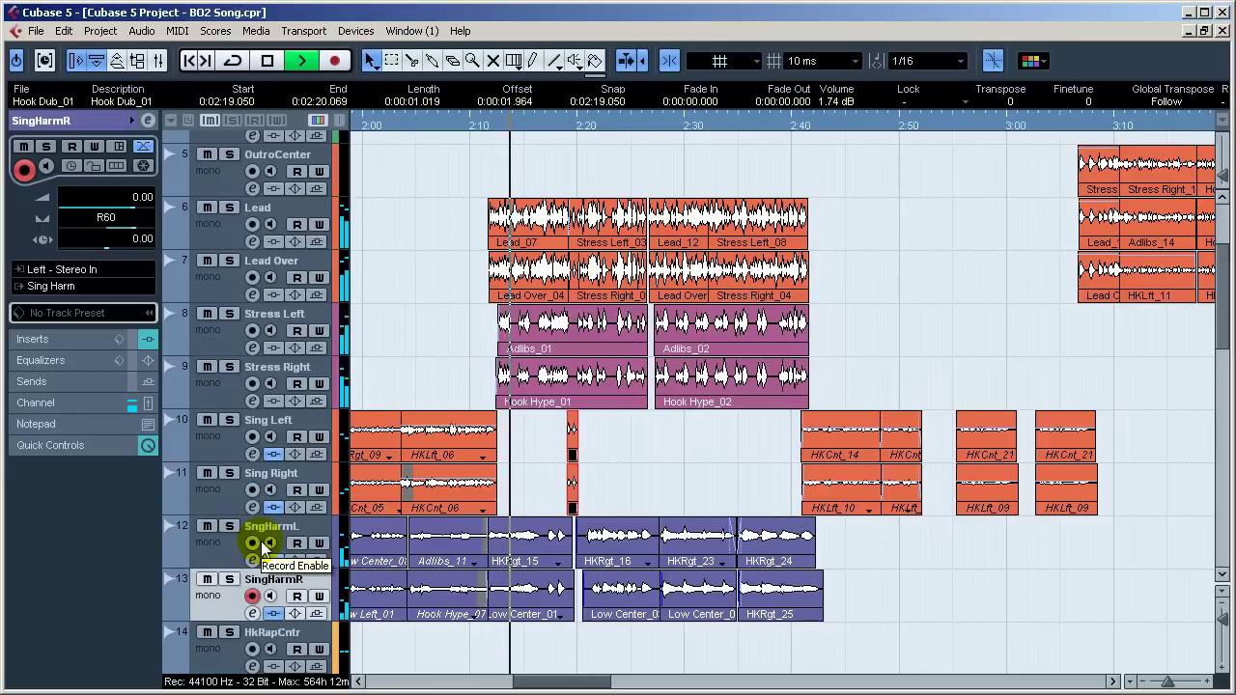
click(232, 527)
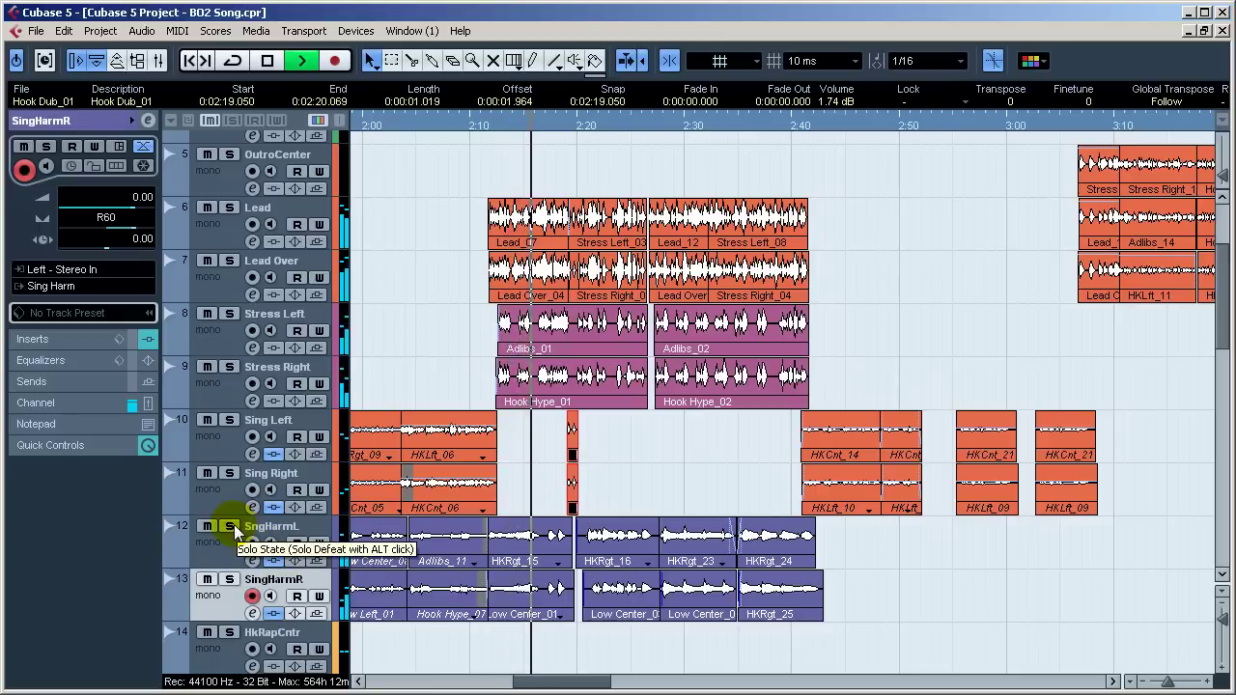
key(space)
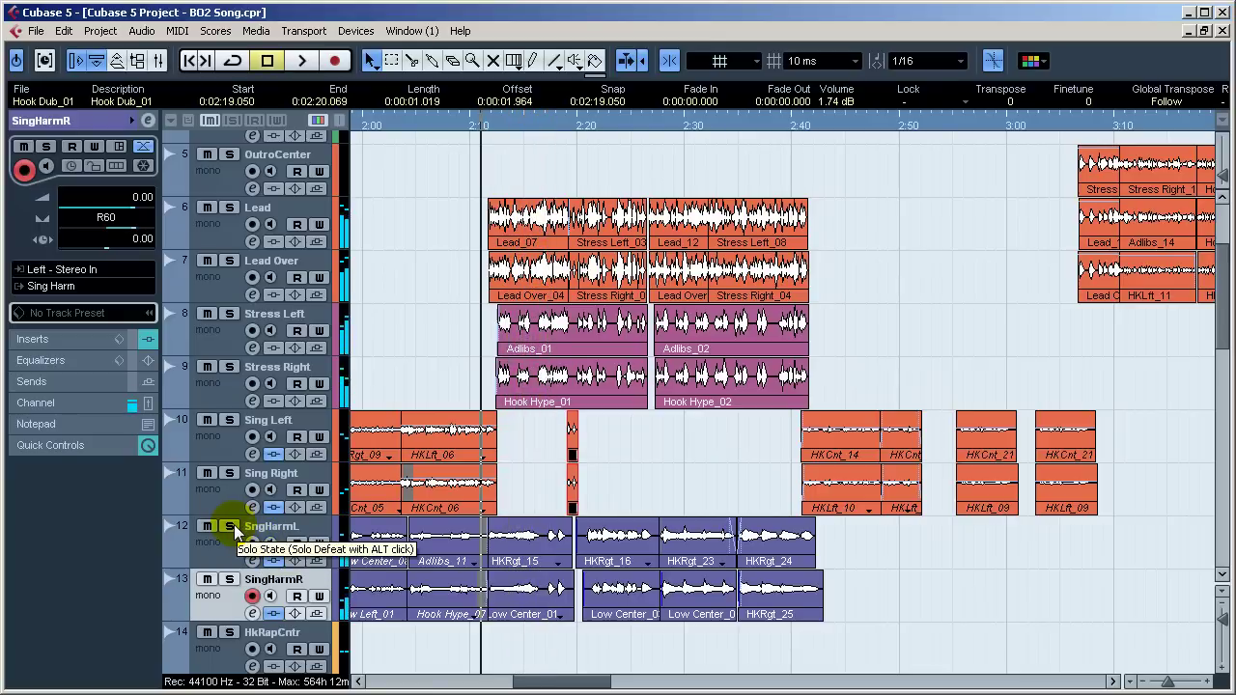
Step: Solo SngHarmL and SngHarmR again and play only these two harmony tracks from about 2:11 past 2:25
click(234, 525)
click(234, 580)
key(space)
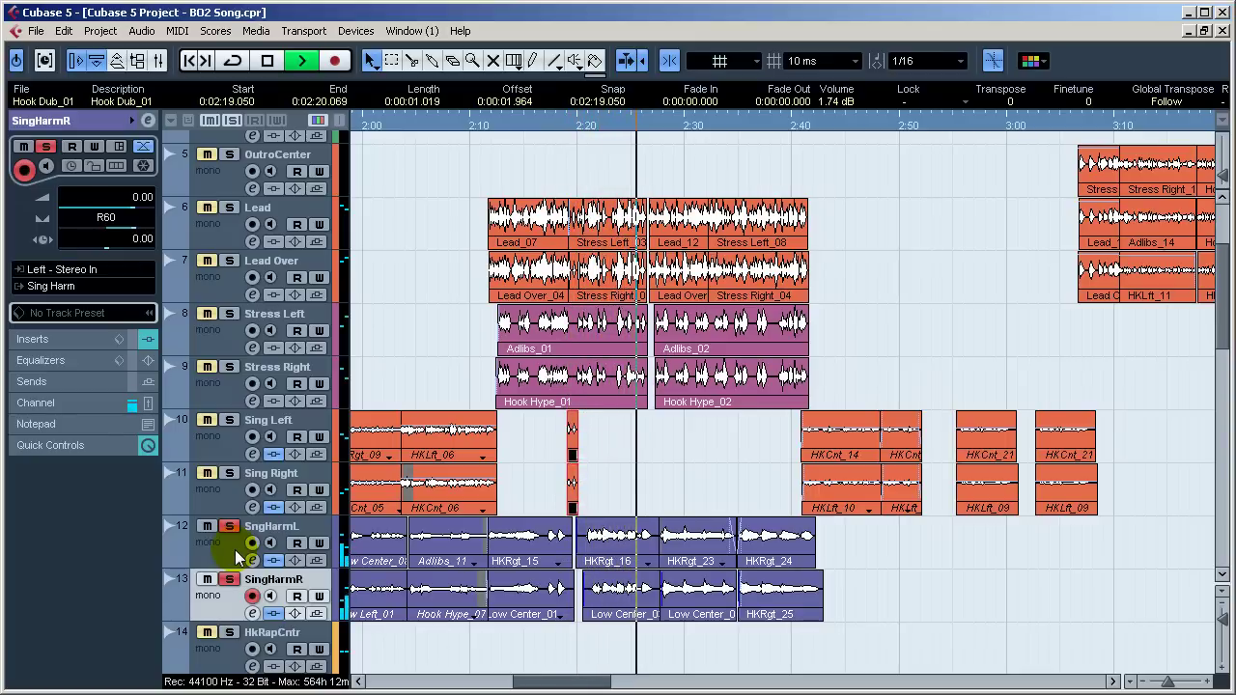
key(space)
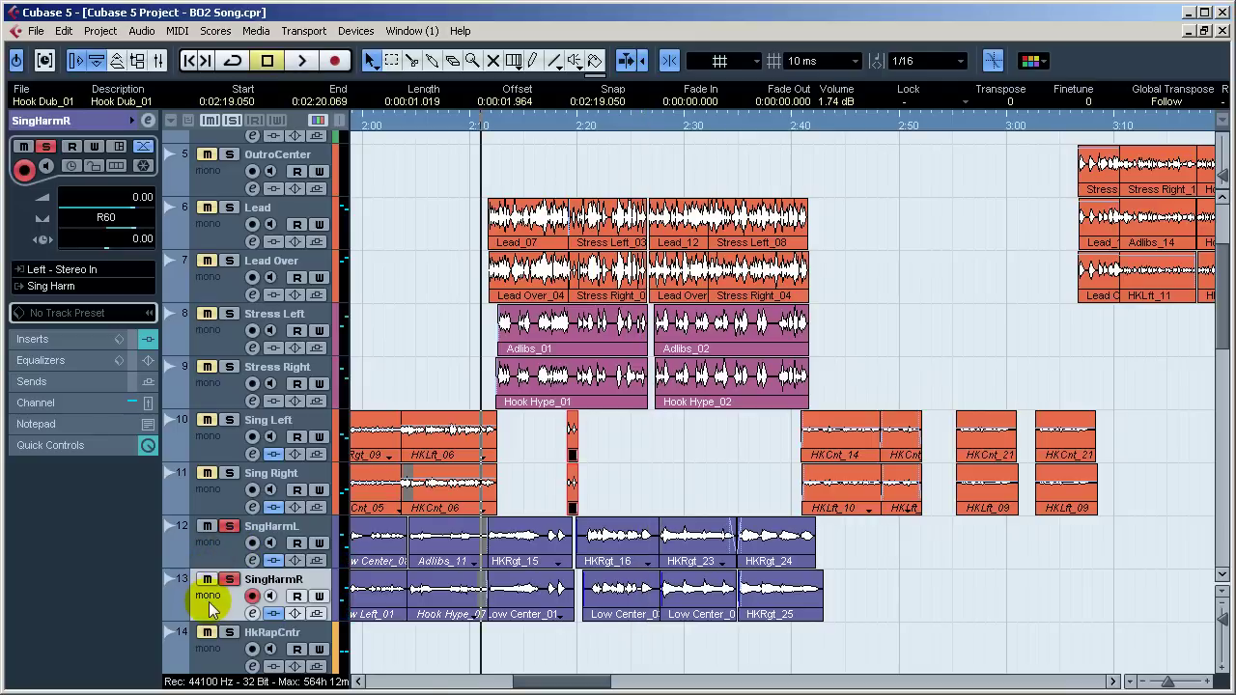
Step: Show the inserts of the two harmony tracks and turn off Auto-Tune EFX on SngHarmR and SngHarmL
click(222, 550)
click(220, 587)
click(74, 339)
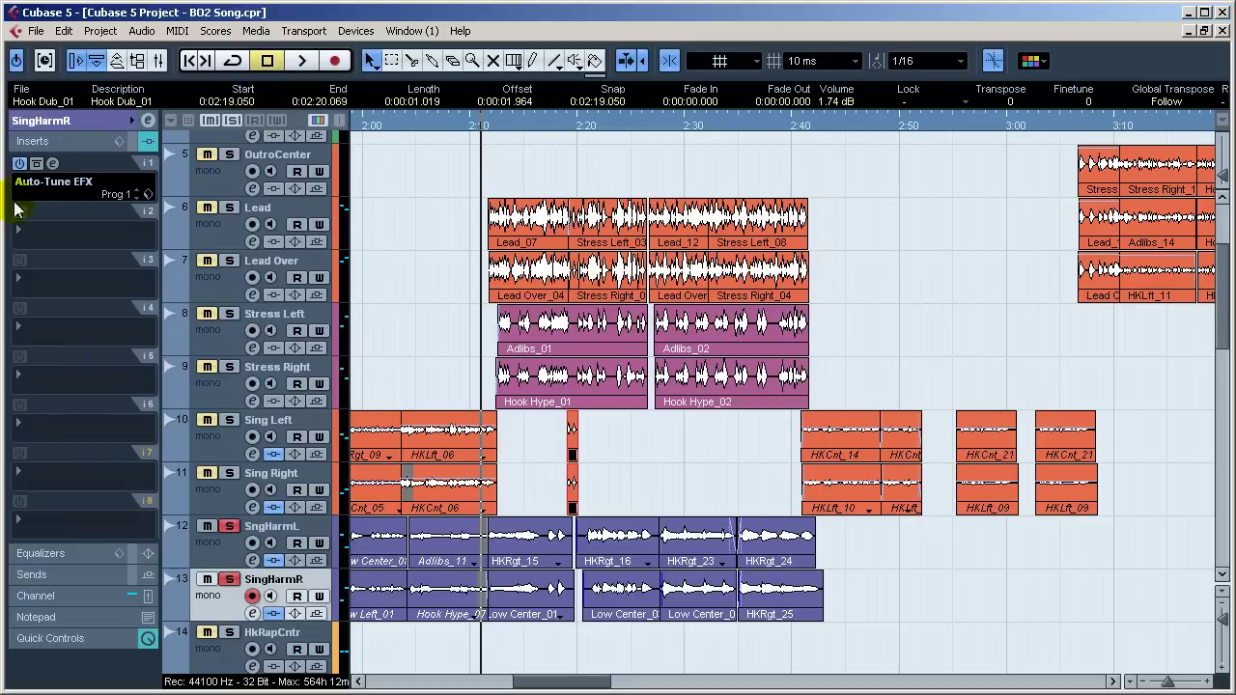
click(224, 549)
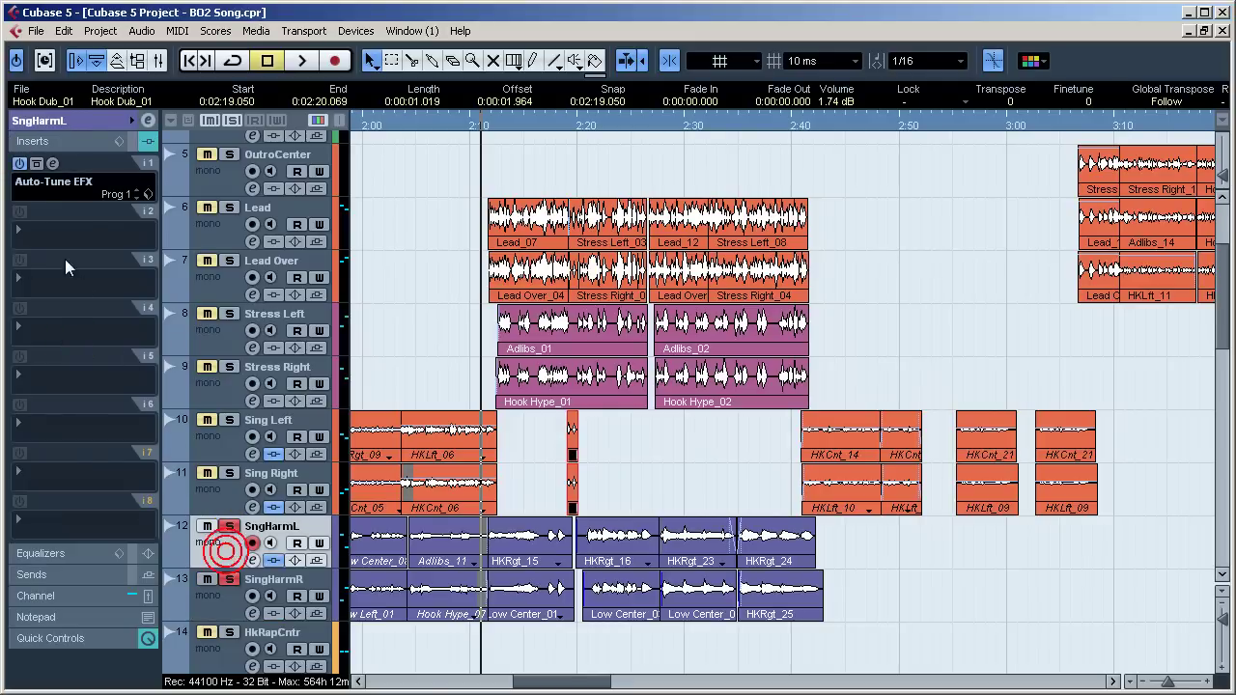
click(19, 164)
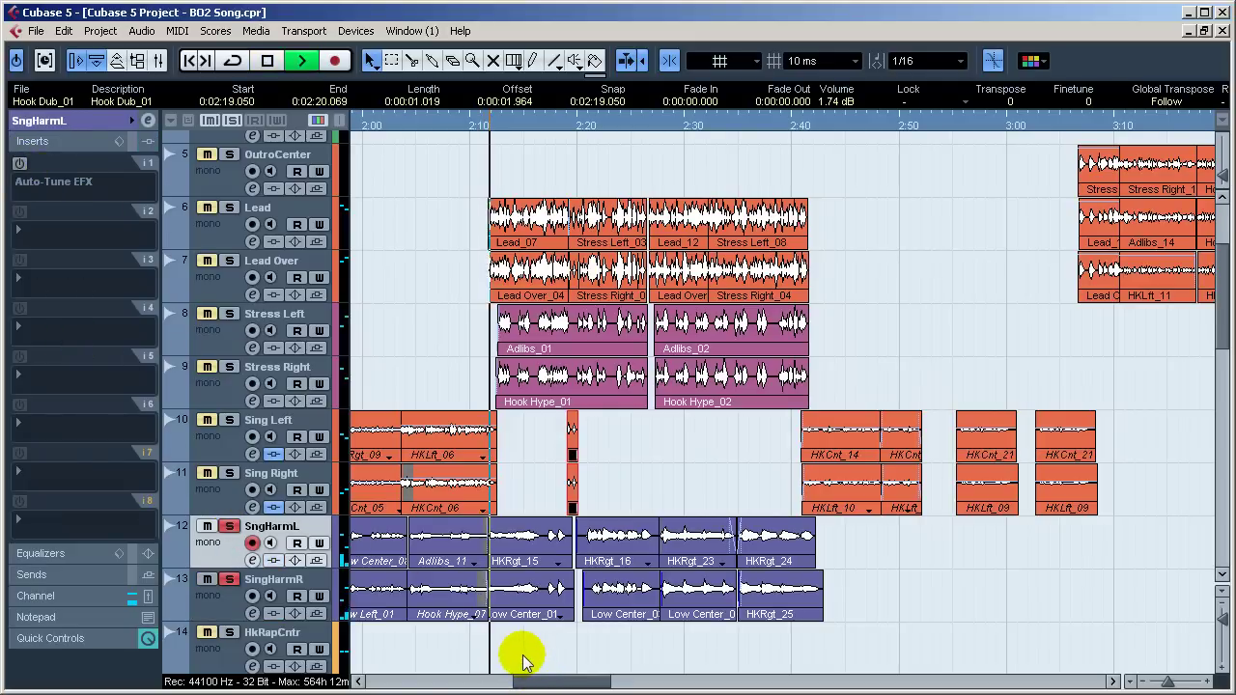
Step: Turn off the AVOX CHOIR insert on the Sing Harm group track and return to the harmony tracks
drag(1221, 312, 1224, 550)
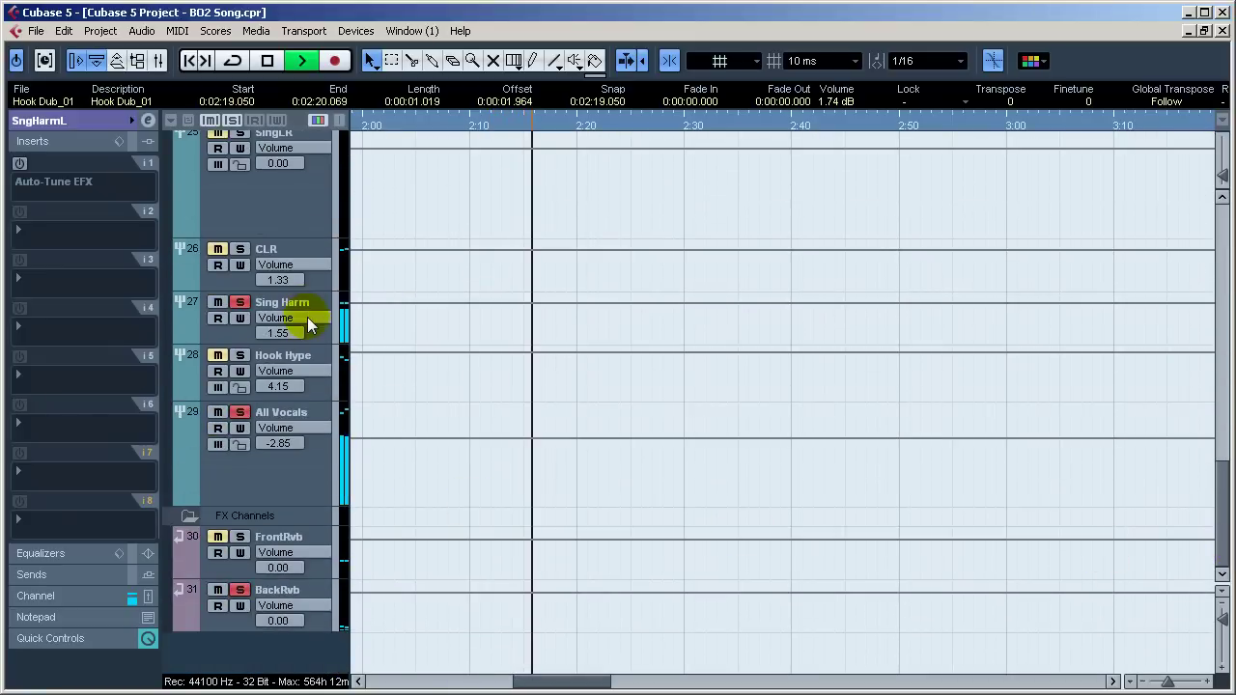
click(315, 334)
click(21, 453)
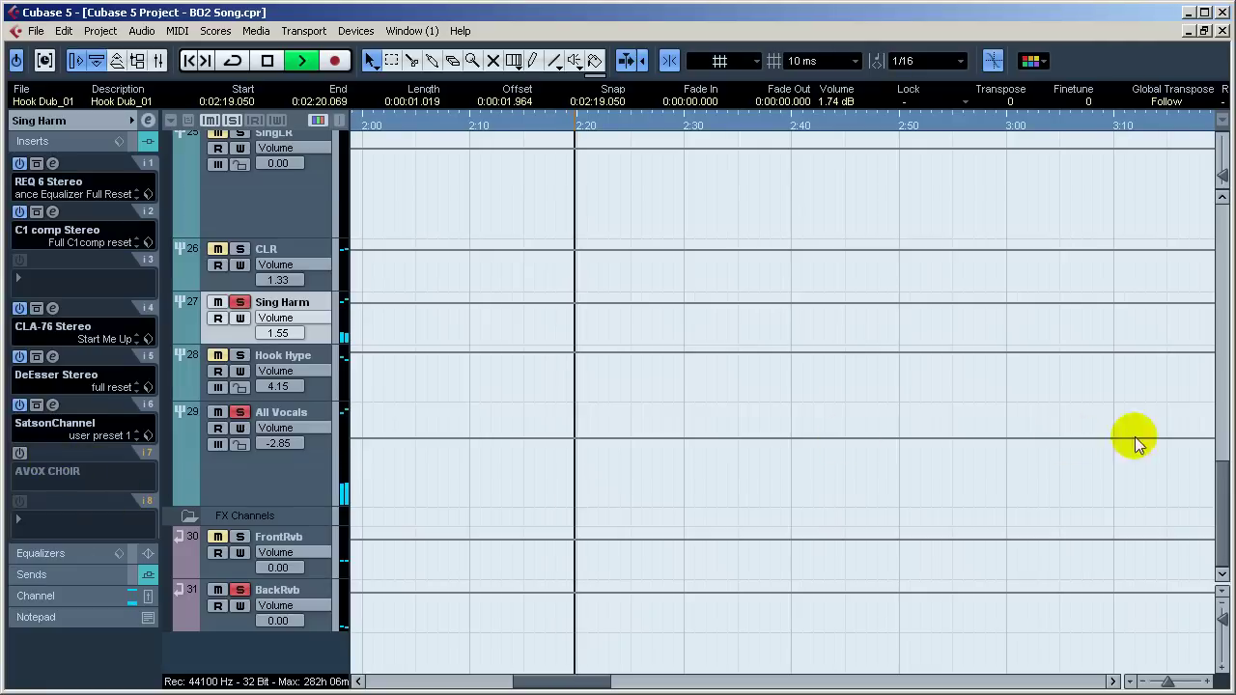
drag(1224, 522, 1206, 351)
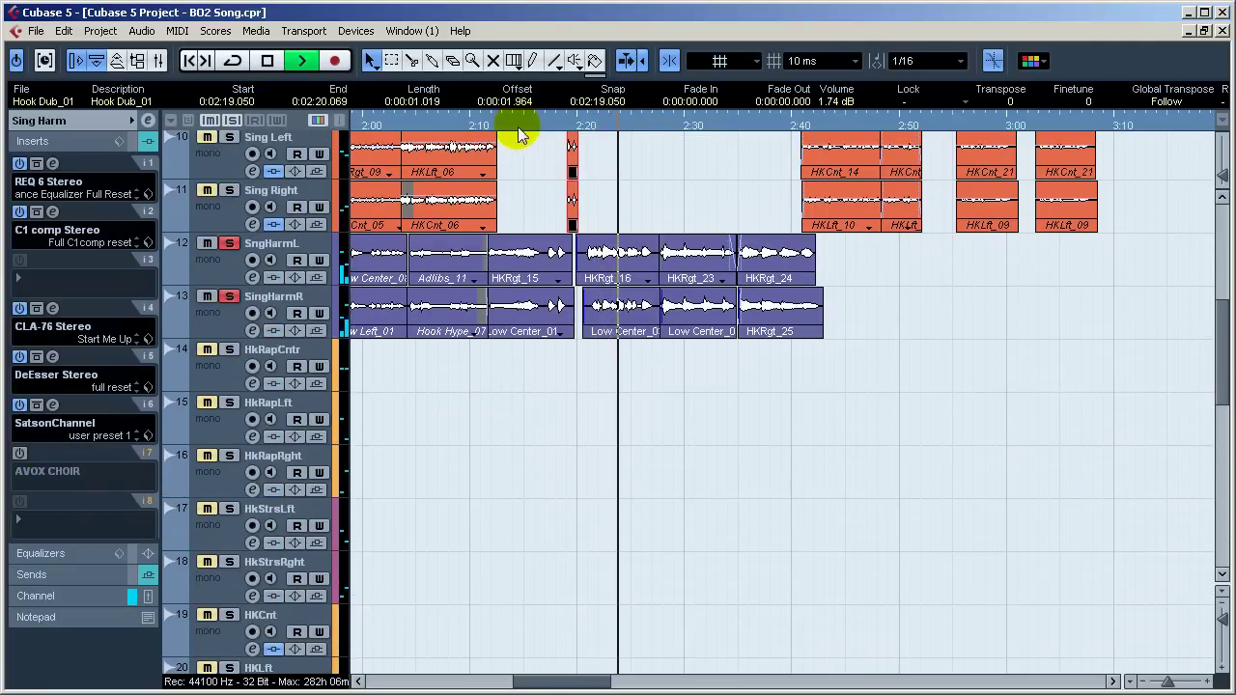
Step: Replay the soloed harmony tracks without their effects from about 2:12 to past 2:27
key(space)
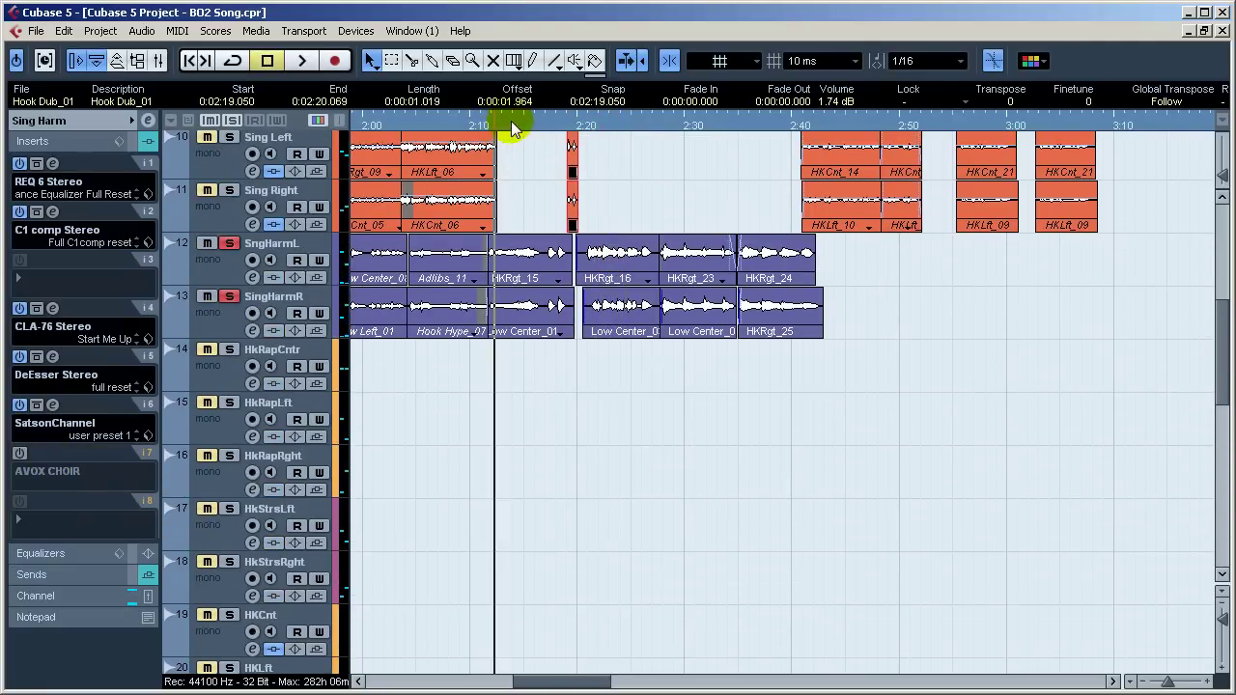
key(space)
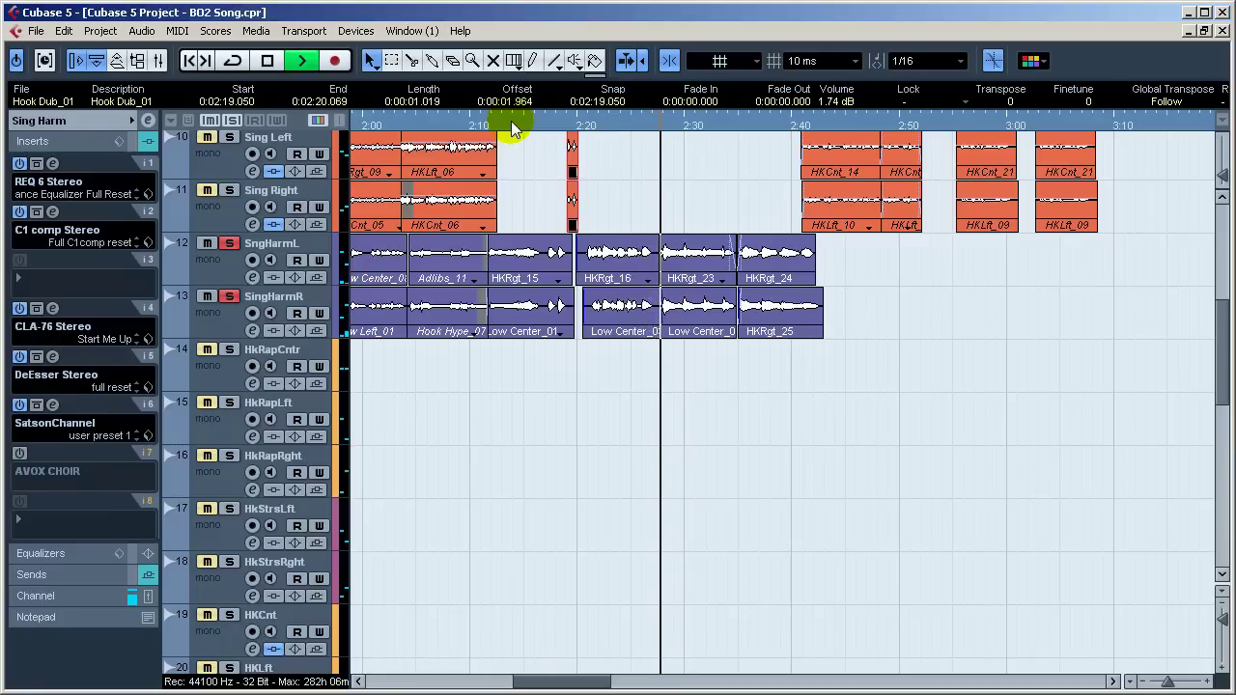
key(space)
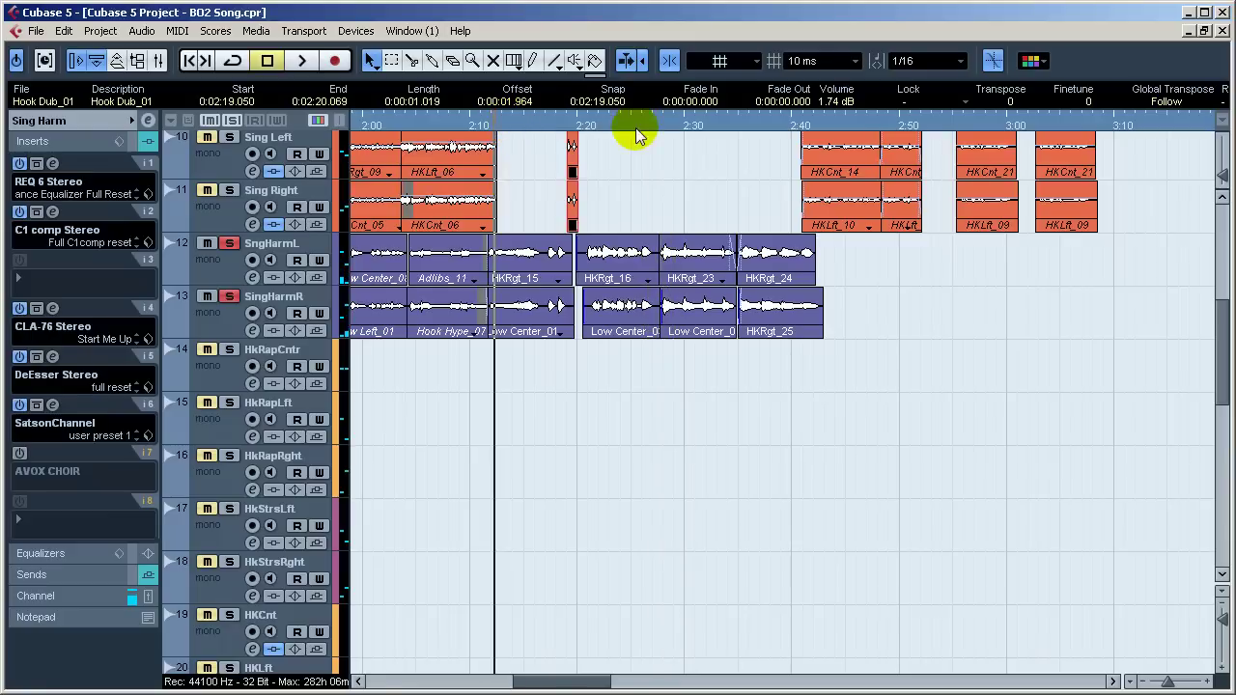
Step: Play the two unprocessed harmony tracks from about 2:22, and again from about 2:28 to 2:40
click(602, 123)
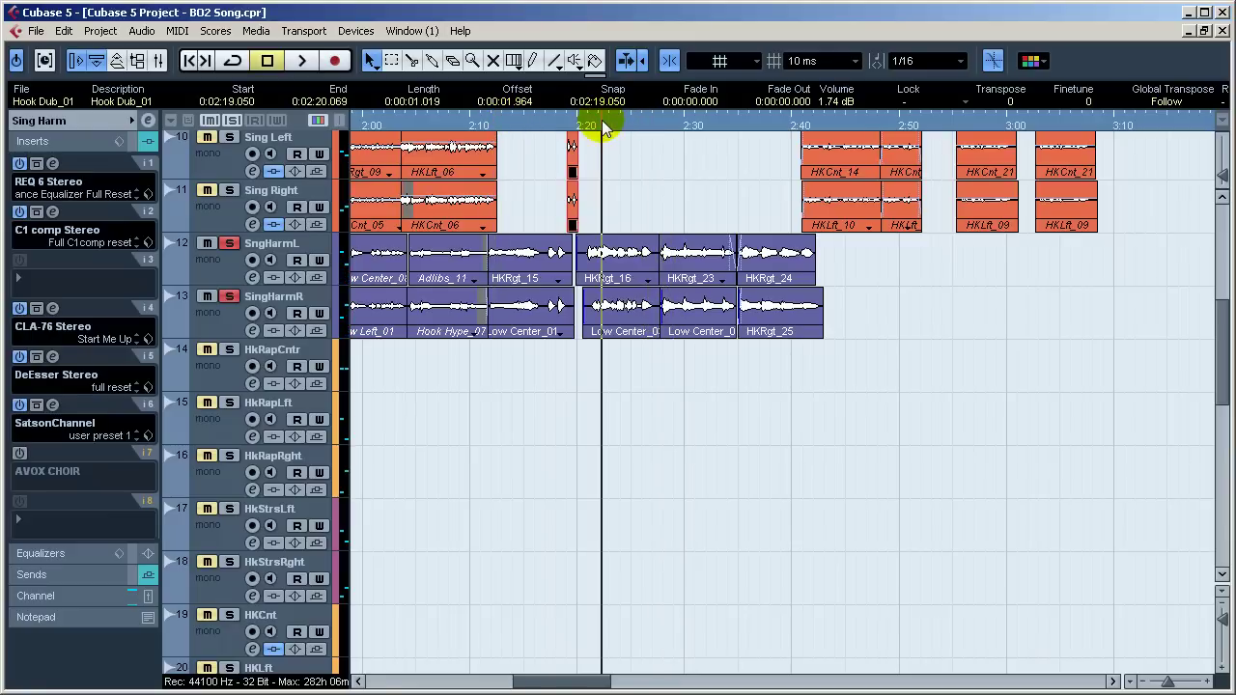
key(space)
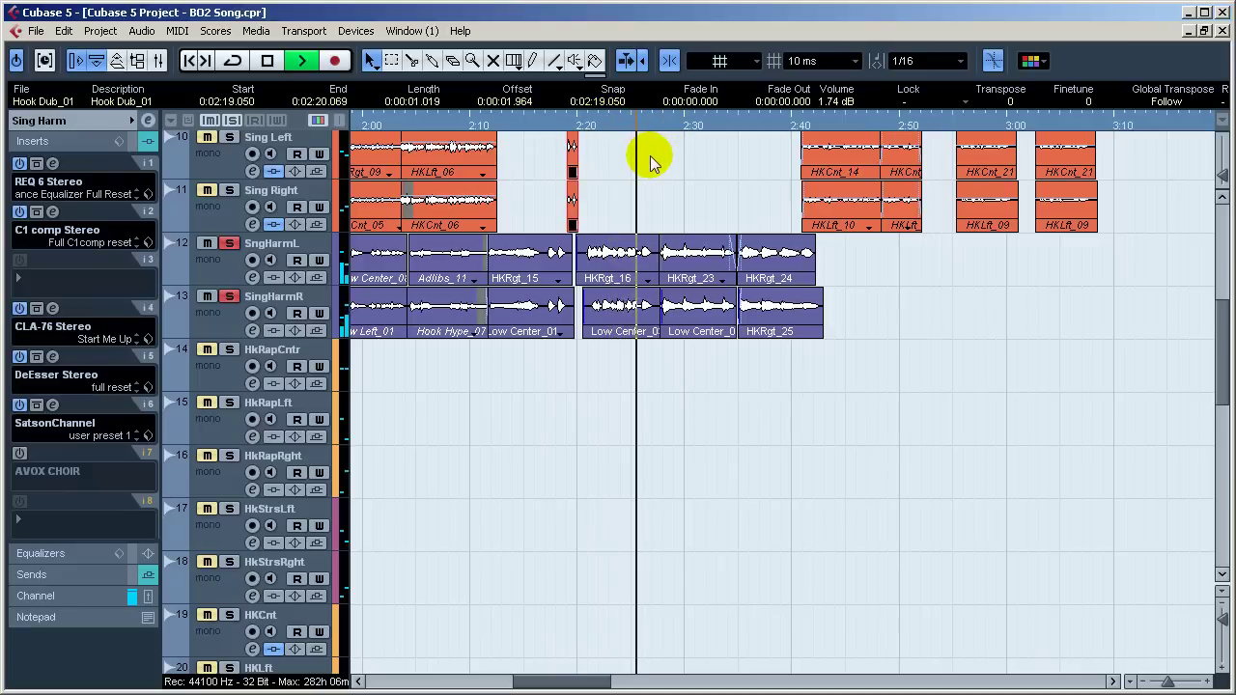
key(space)
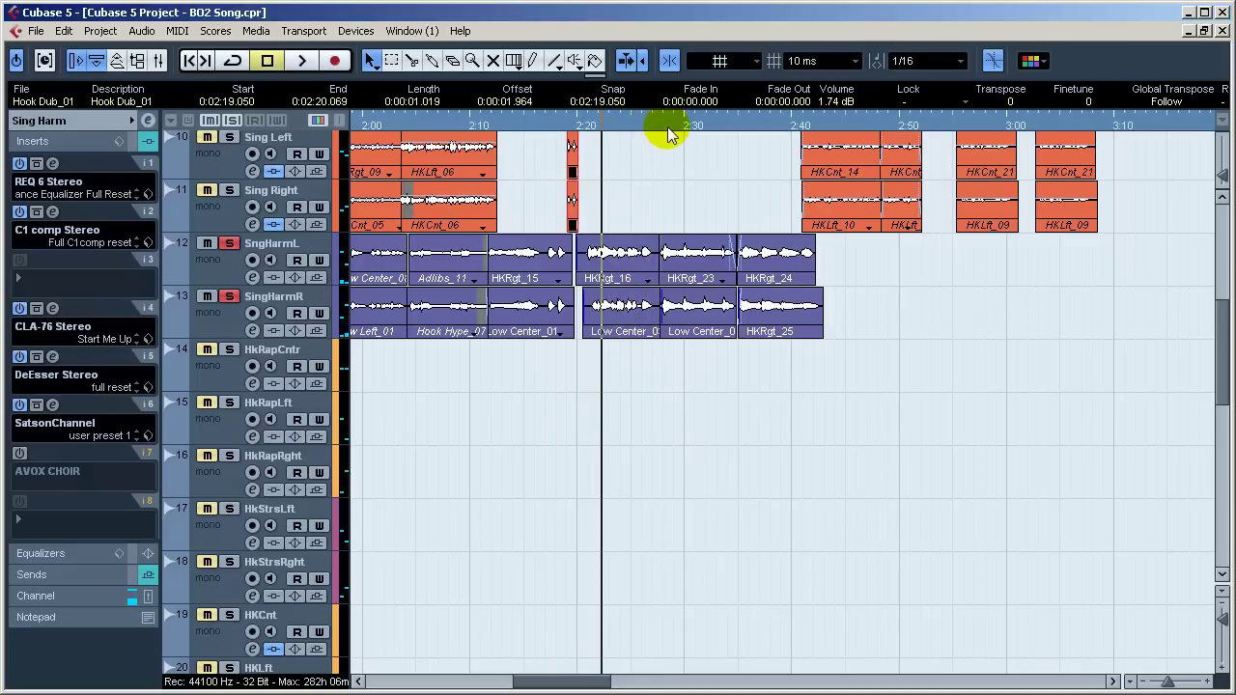
click(667, 127)
key(space)
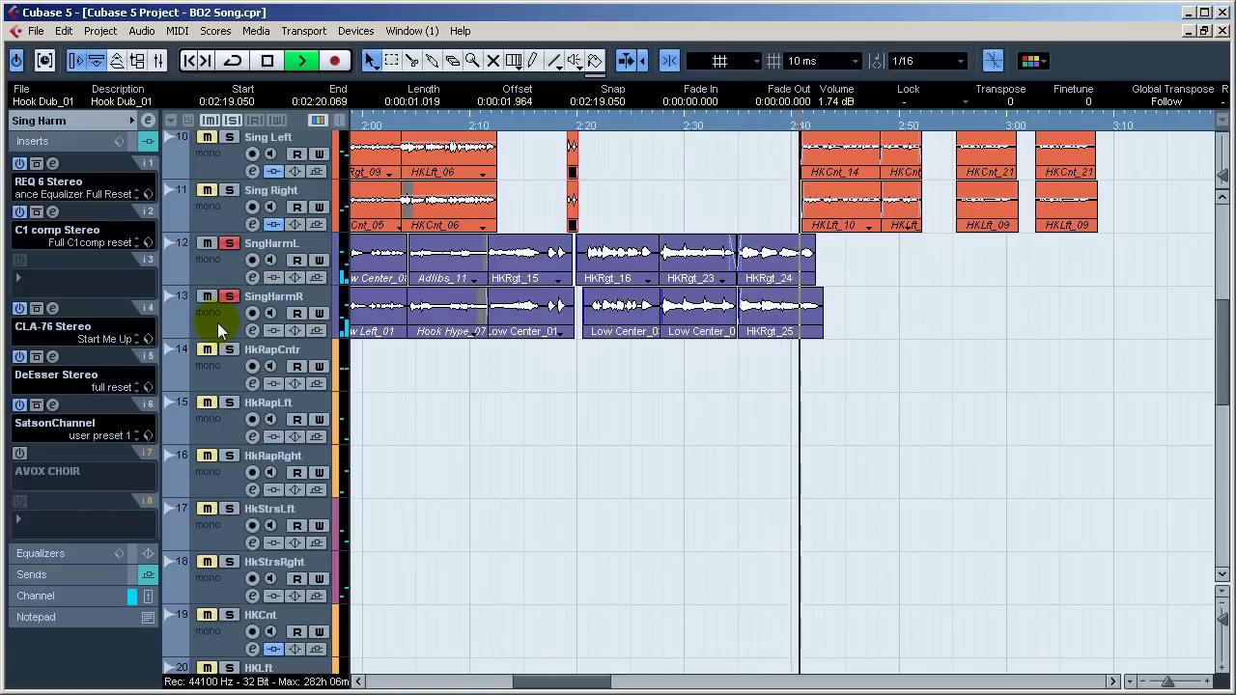
key(space)
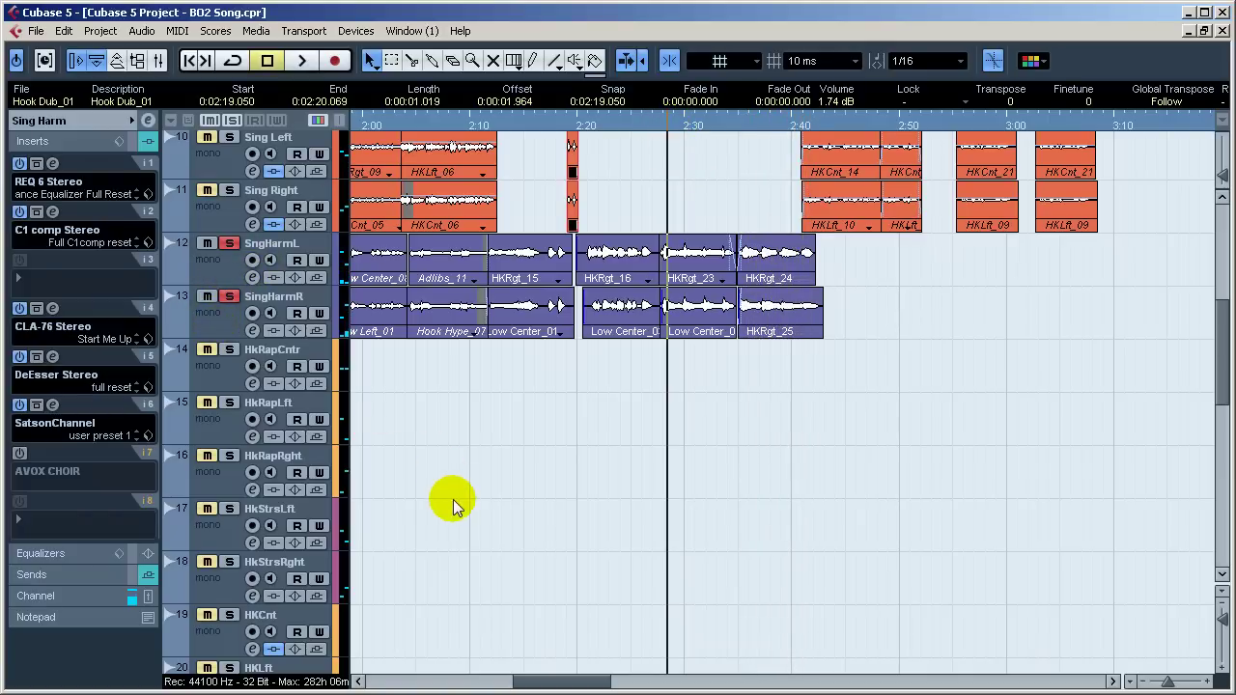
Step: Turn Auto-Tune EFX back on for SngHarmL and SngHarmR
scroll(454, 517, down, 2)
scroll(454, 517, up, 2)
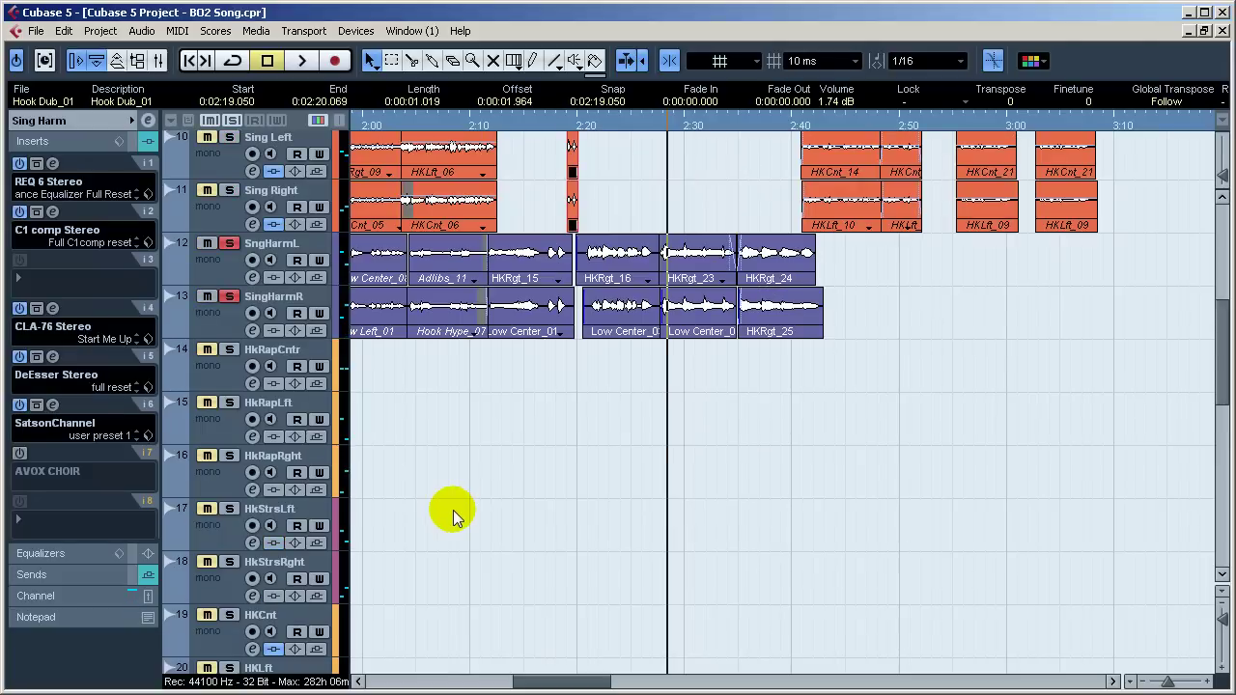
scroll(453, 516, down, 4)
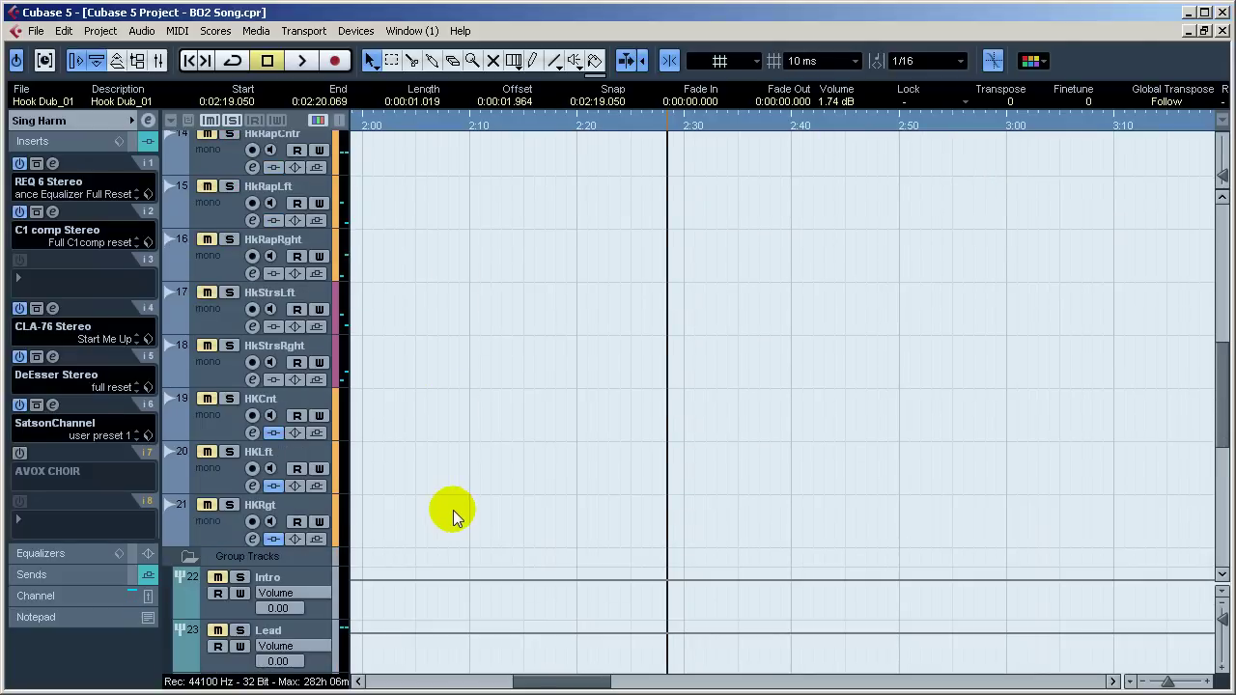
scroll(453, 516, up, 4)
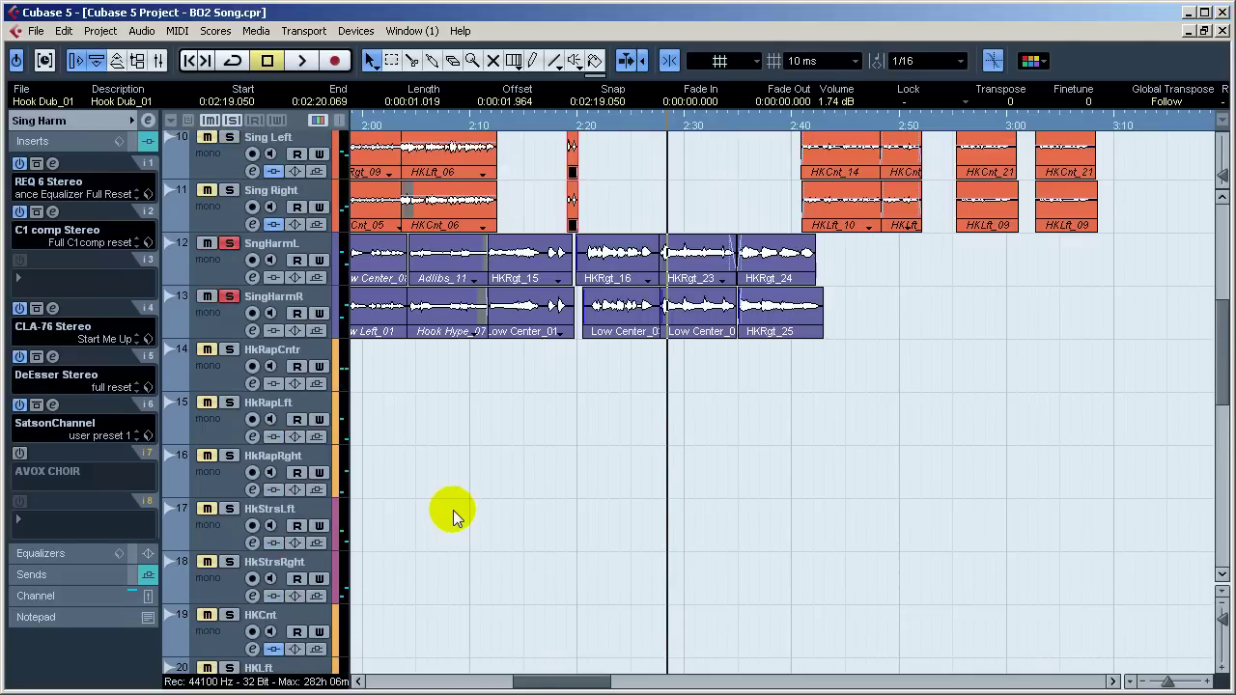
click(224, 269)
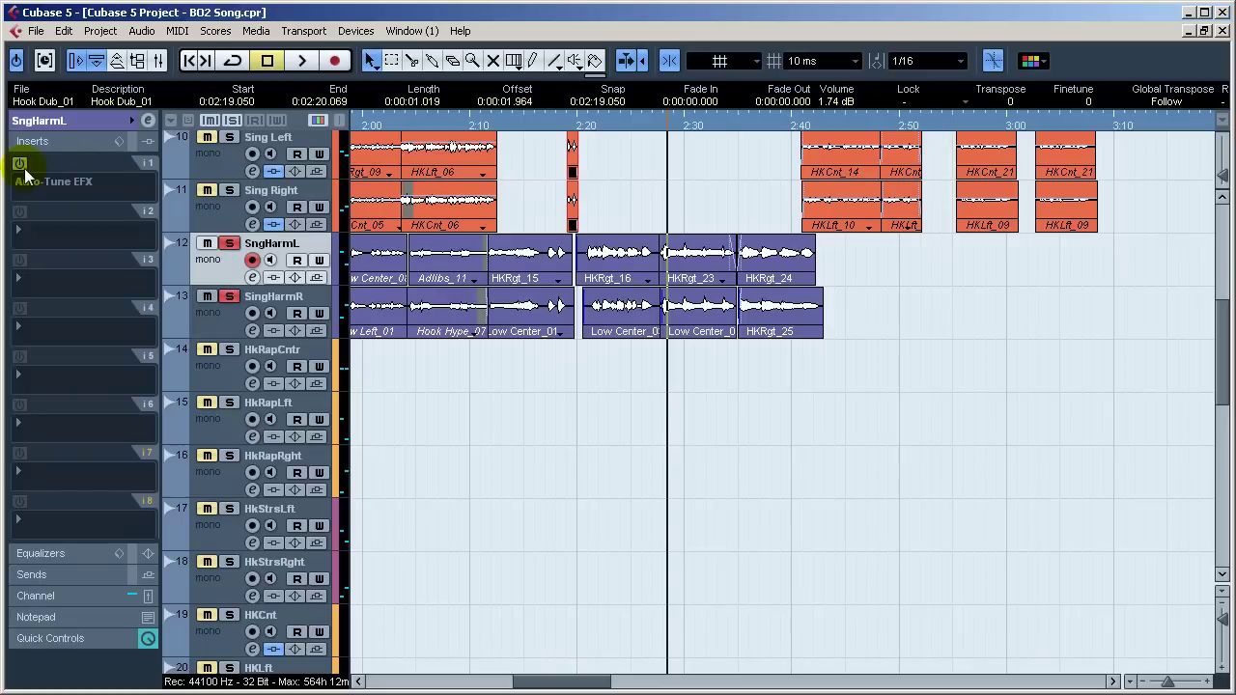
click(203, 319)
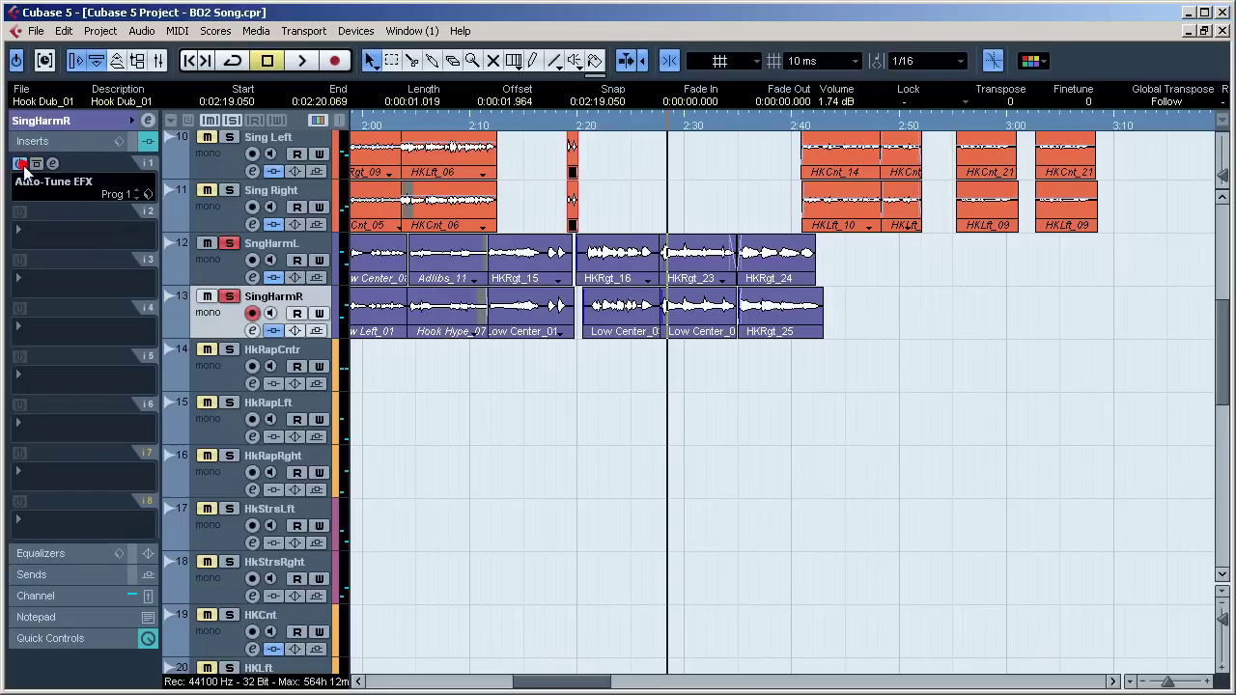
scroll(511, 478, down, 10)
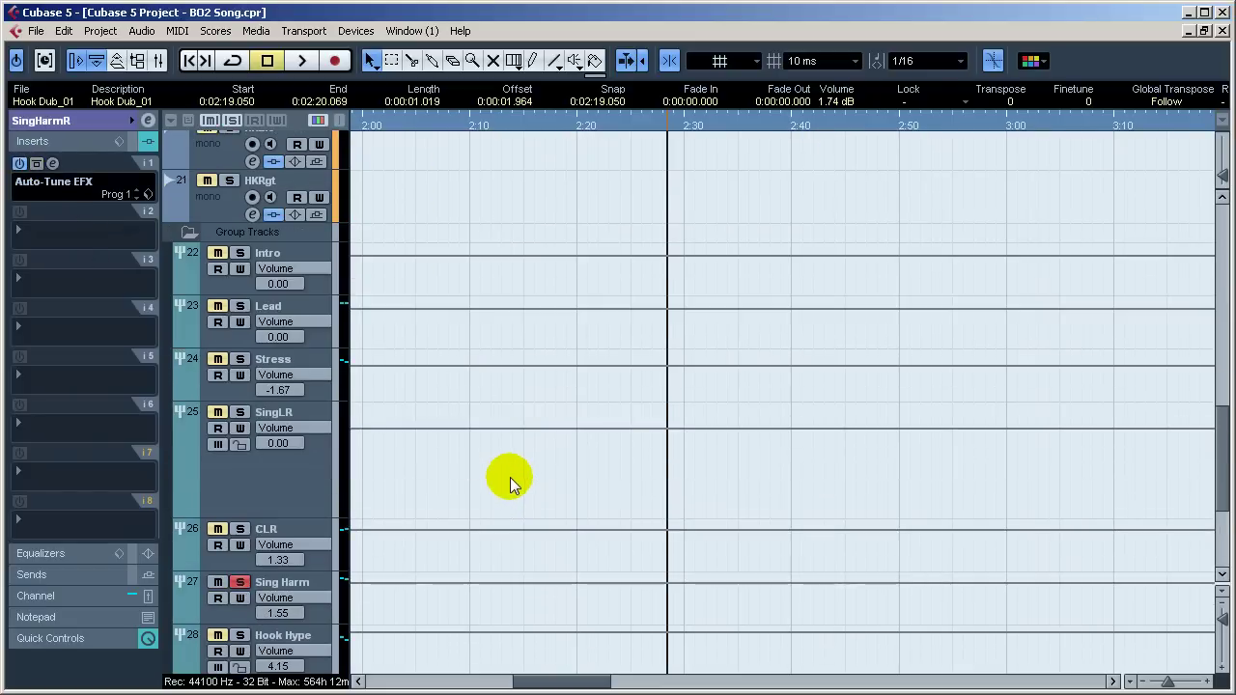
Step: Play the two harmony tracks with Auto-Tune EFX active from about 2:28, and stop after a short listen
key(space)
scroll(468, 526, up, 6)
scroll(470, 514, up, 4)
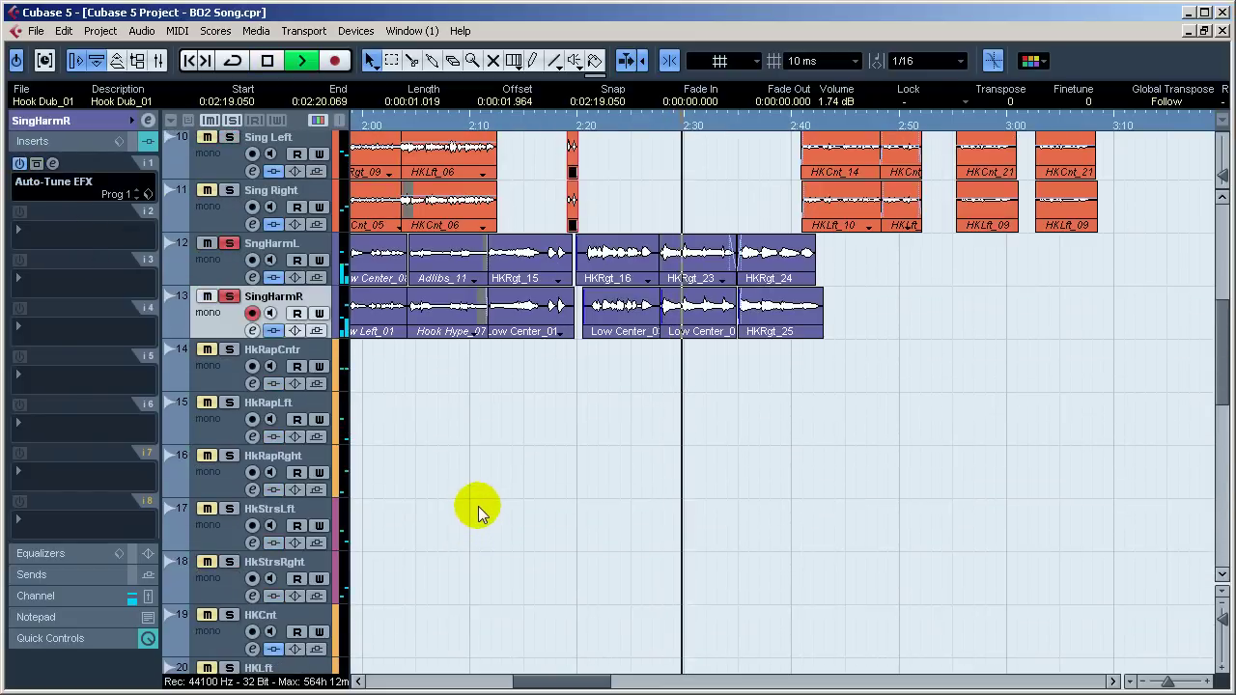
scroll(434, 450, down, 8)
key(space)
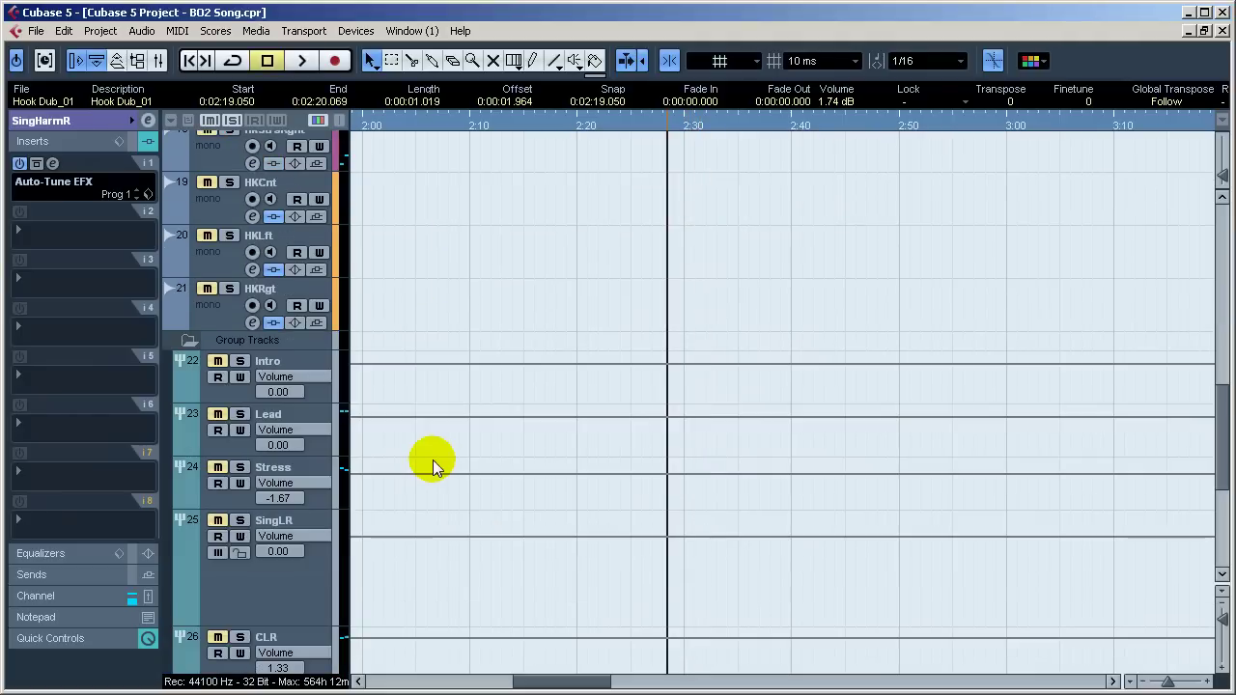
Step: Turn AVOX CHOIR back on for the Sing Harm group and play the harmonies briefly from about 2:28
scroll(433, 460, down, 5)
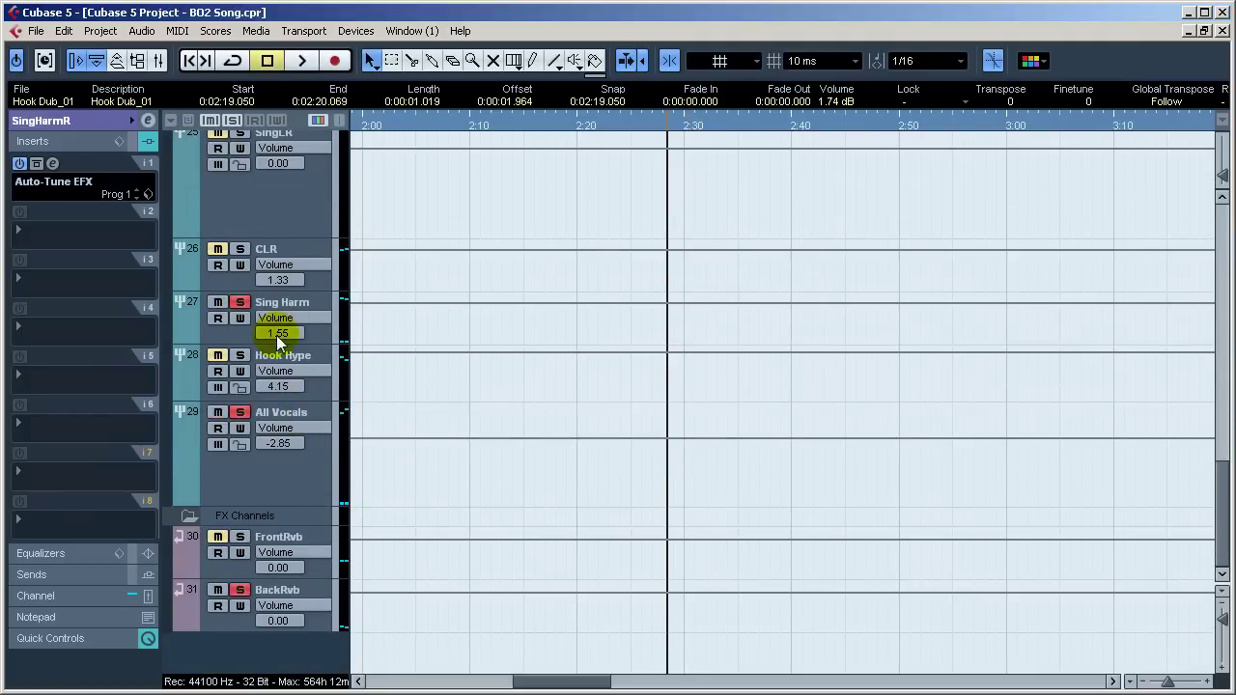
click(222, 332)
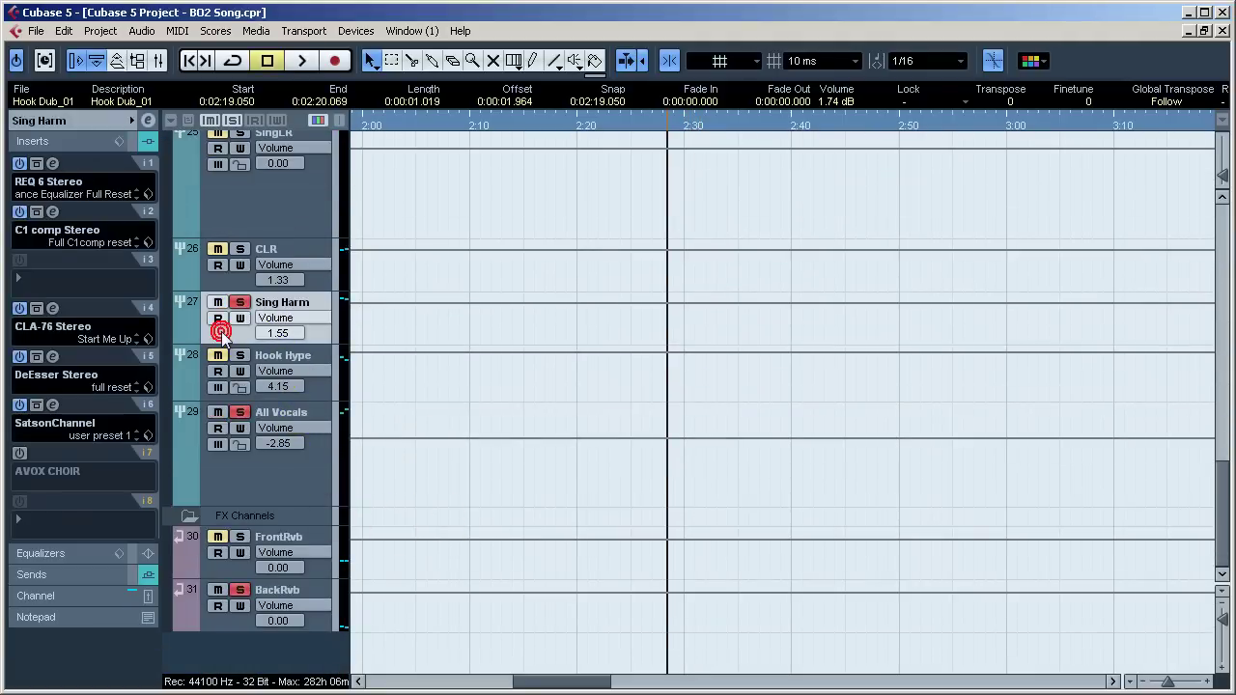
click(17, 454)
scroll(568, 497, up, 15)
key(space)
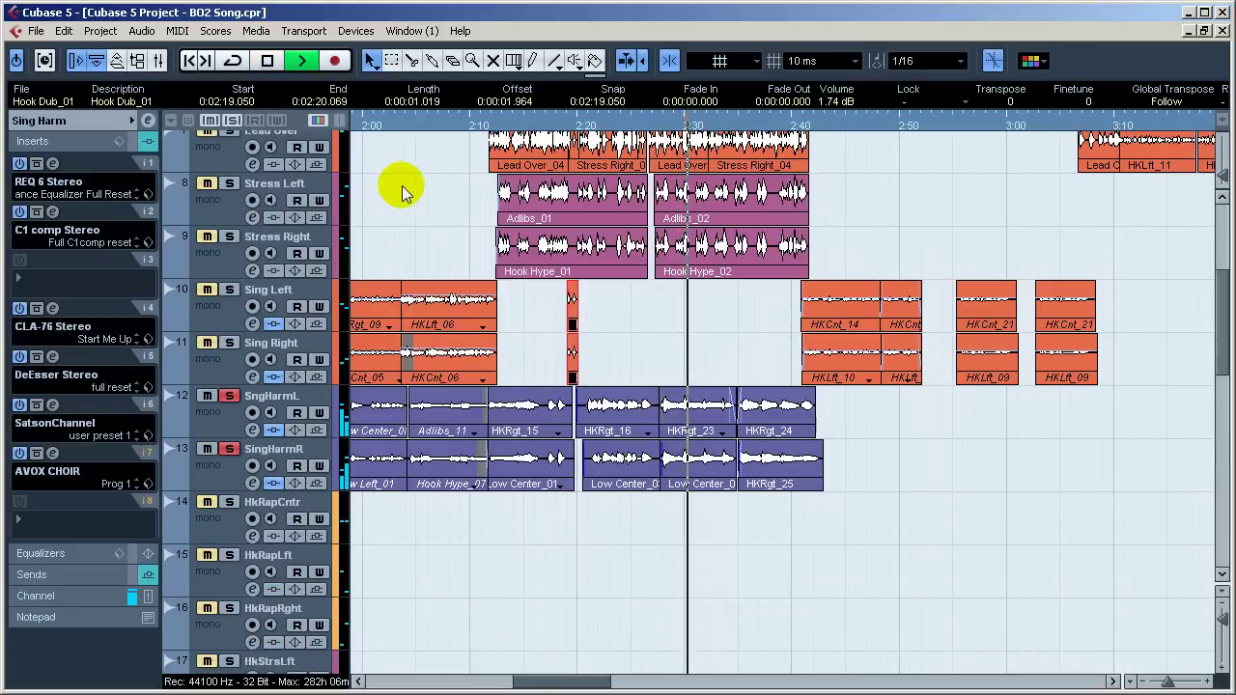
key(space)
Step: Check the E-MU ASIO buffer latency in Device Setup and leave without changing it
scroll(477, 579, down, 6)
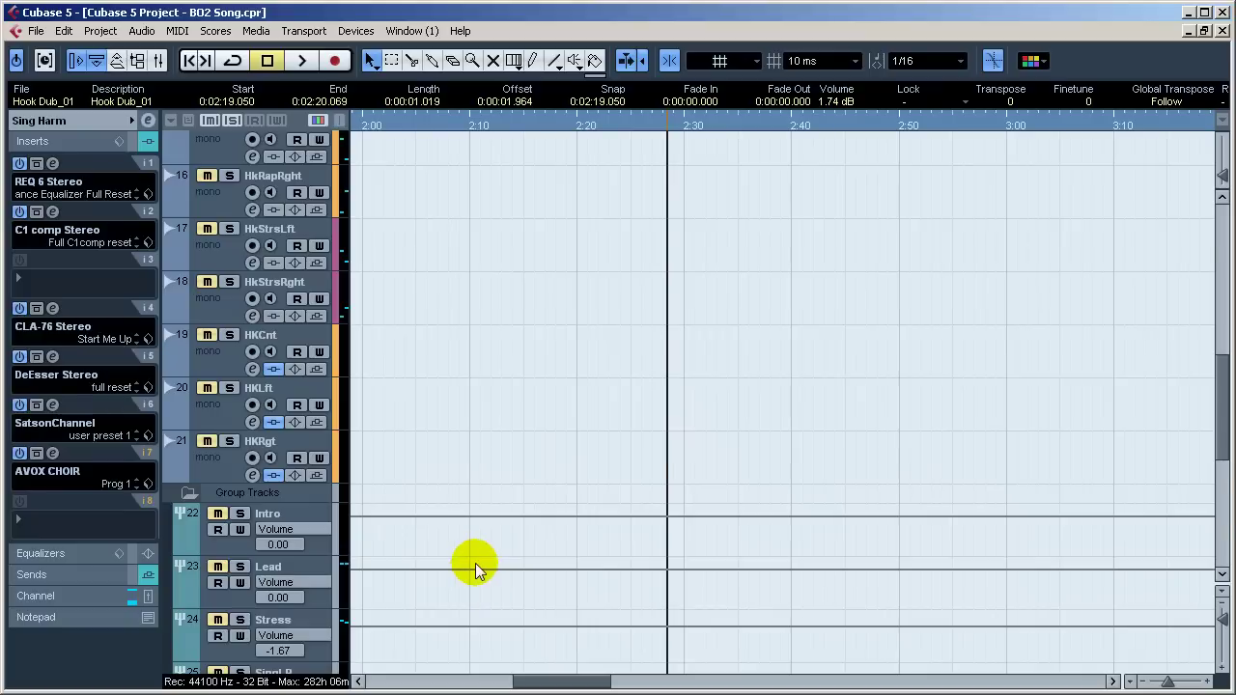
scroll(475, 563, down, 5)
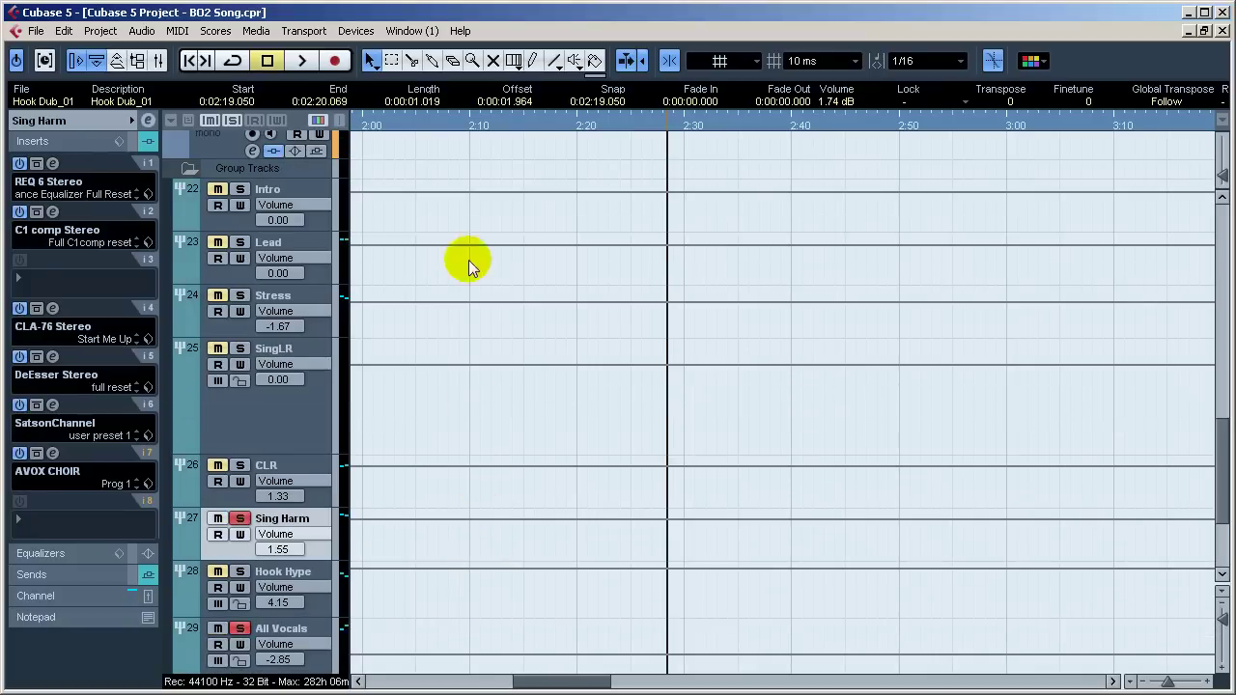
click(352, 32)
click(453, 405)
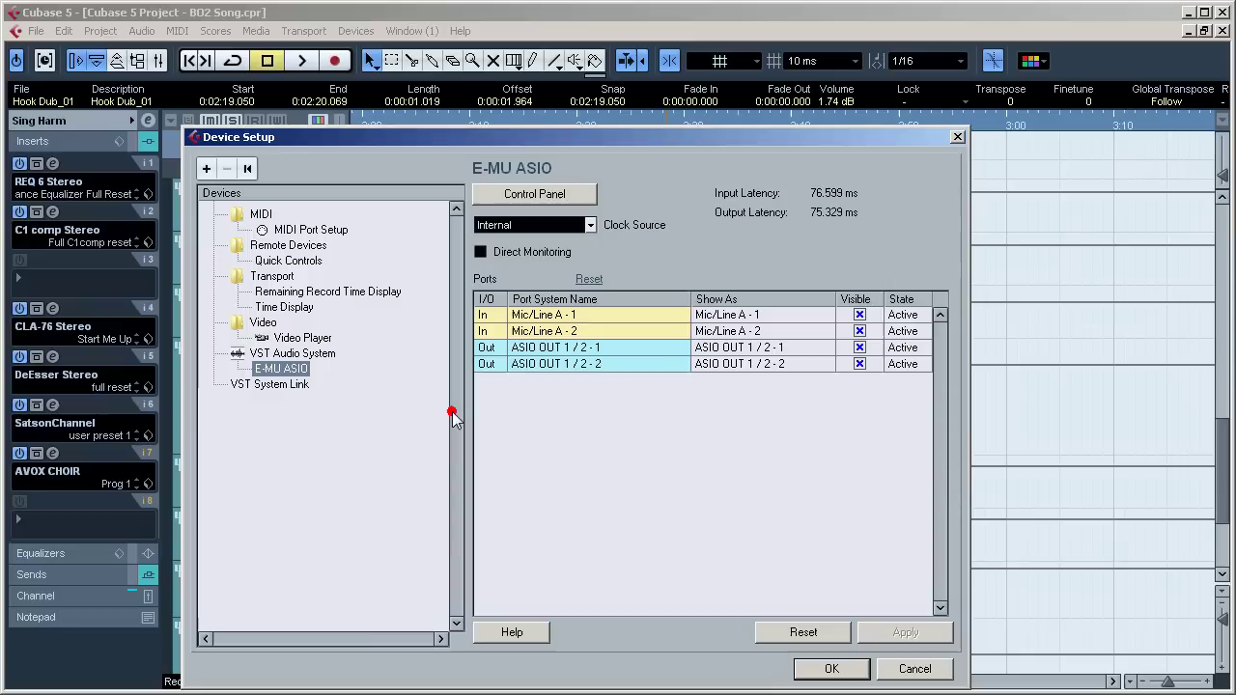
click(537, 193)
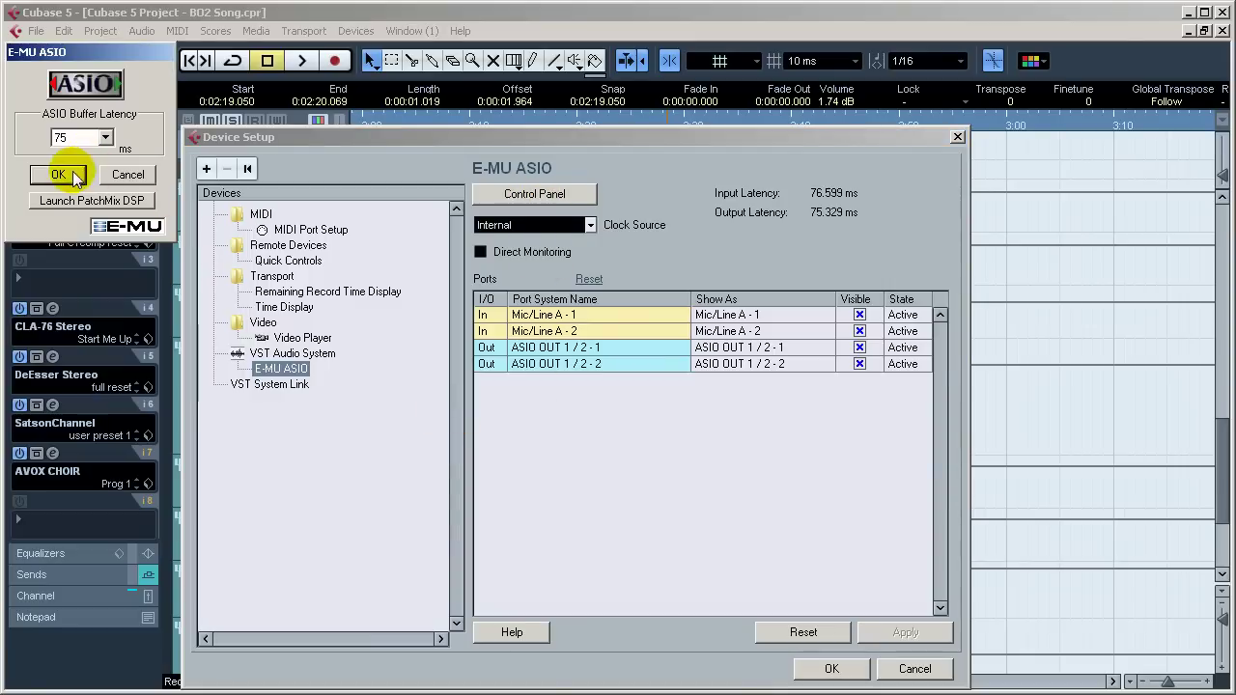
click(123, 176)
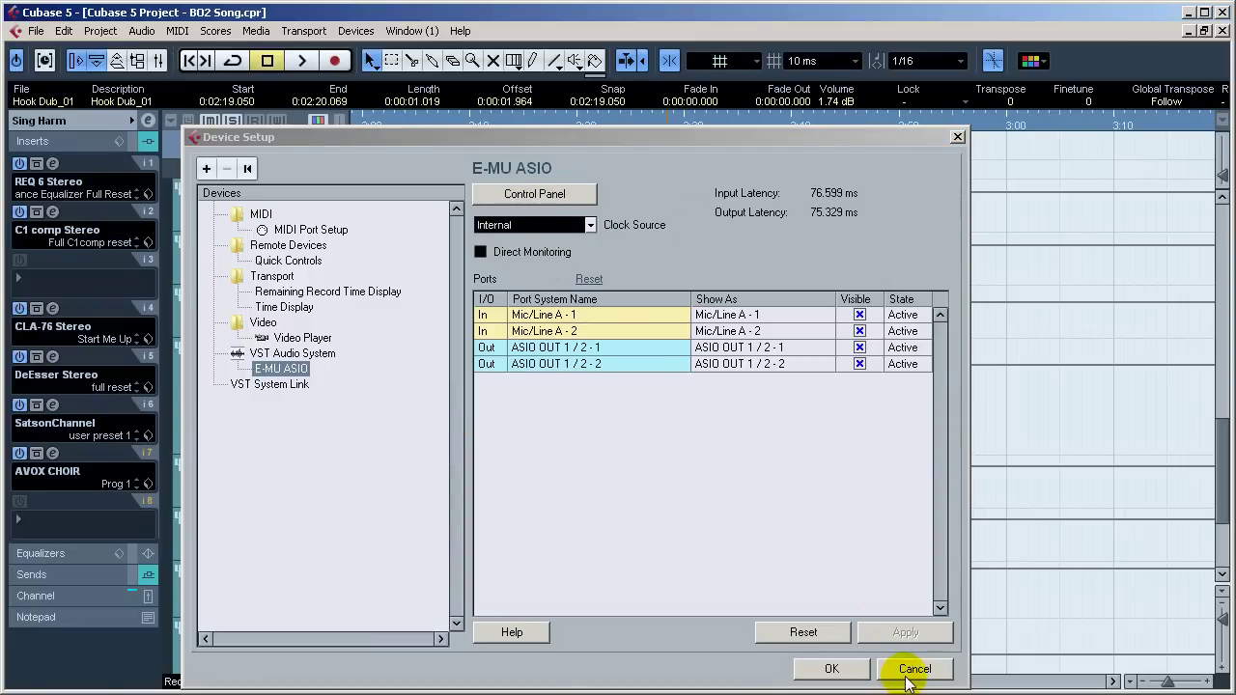
click(956, 138)
Step: Examine the choir size, variation and stereo spread settings of the Sing Harm group's AVOX CHOIR insert
click(52, 454)
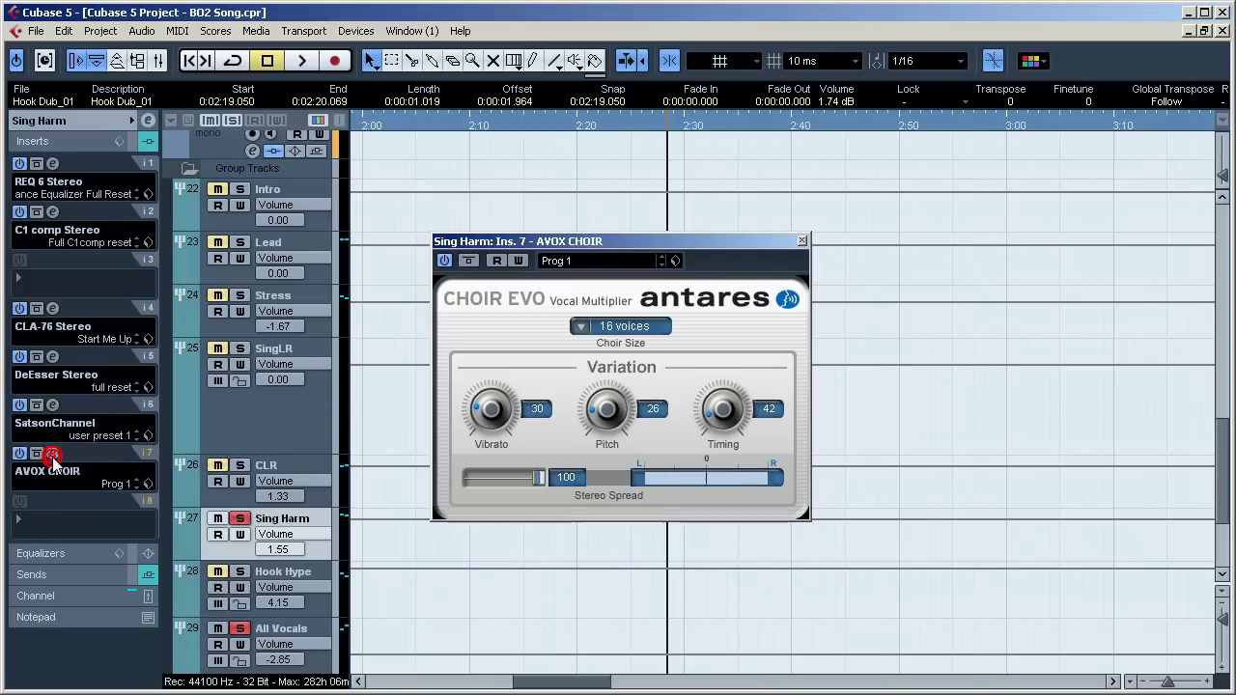
click(52, 453)
scroll(599, 444, up, 10)
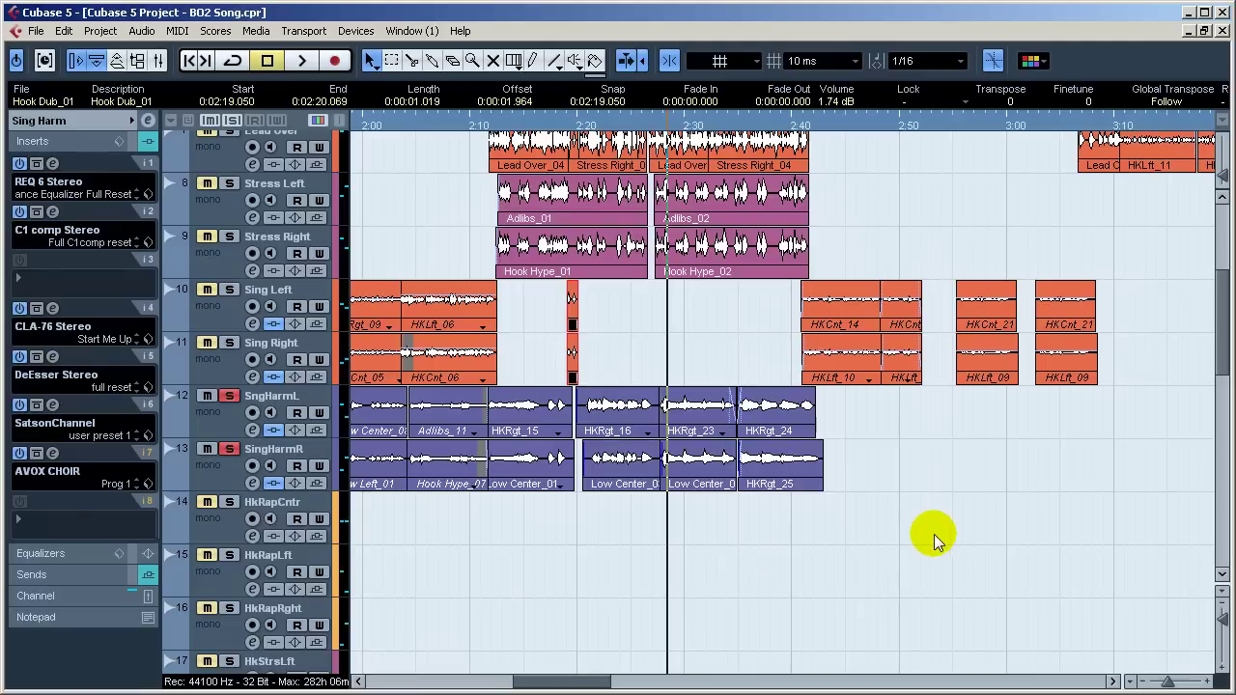
Step: Stop the harmony playback and clear the solo on SngHarmL and SngHarmR
scroll(951, 579, up, 3)
key(space)
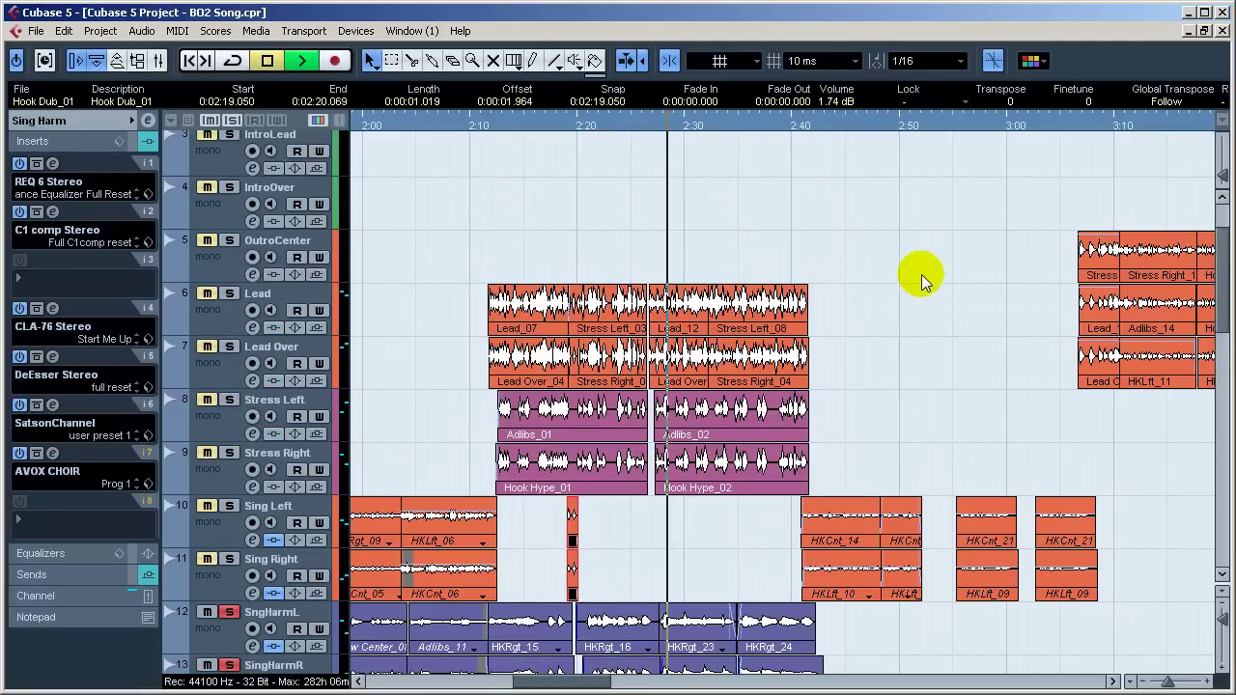
scroll(927, 251, down, 5)
key(space)
click(232, 287)
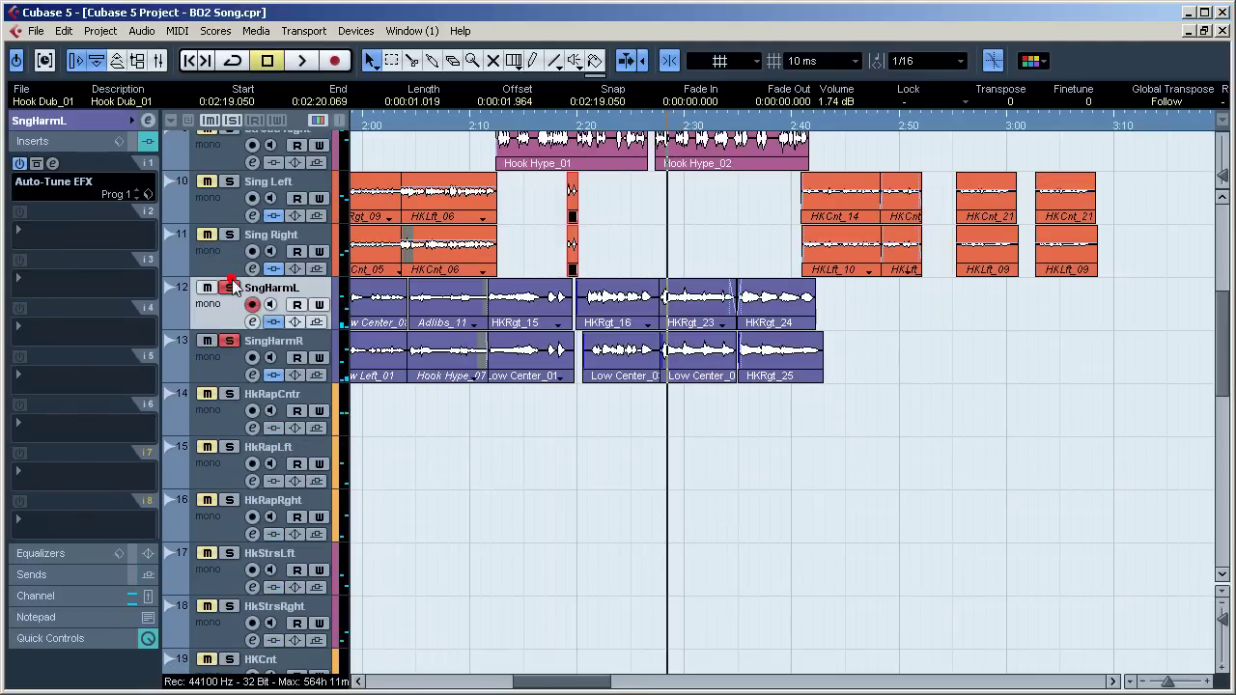
click(229, 288)
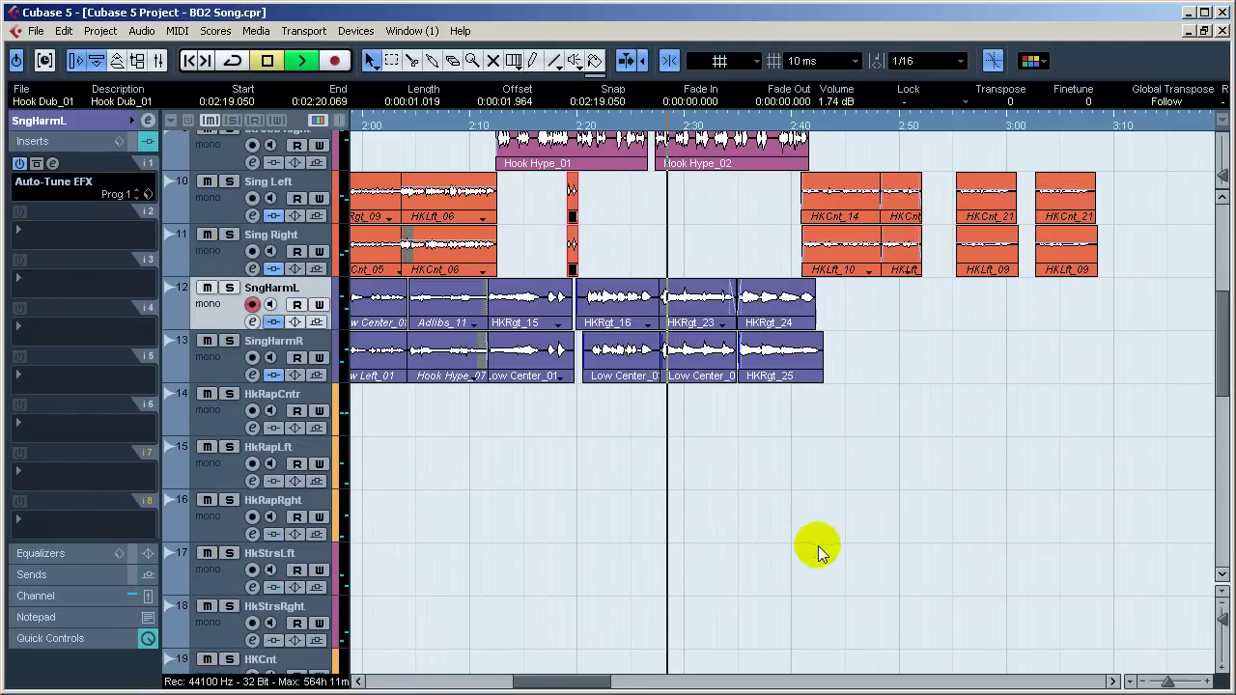
Step: Play all the tracks together from about 2:28, and place the playhead at about 2:35
key(space)
scroll(918, 545, up, 3)
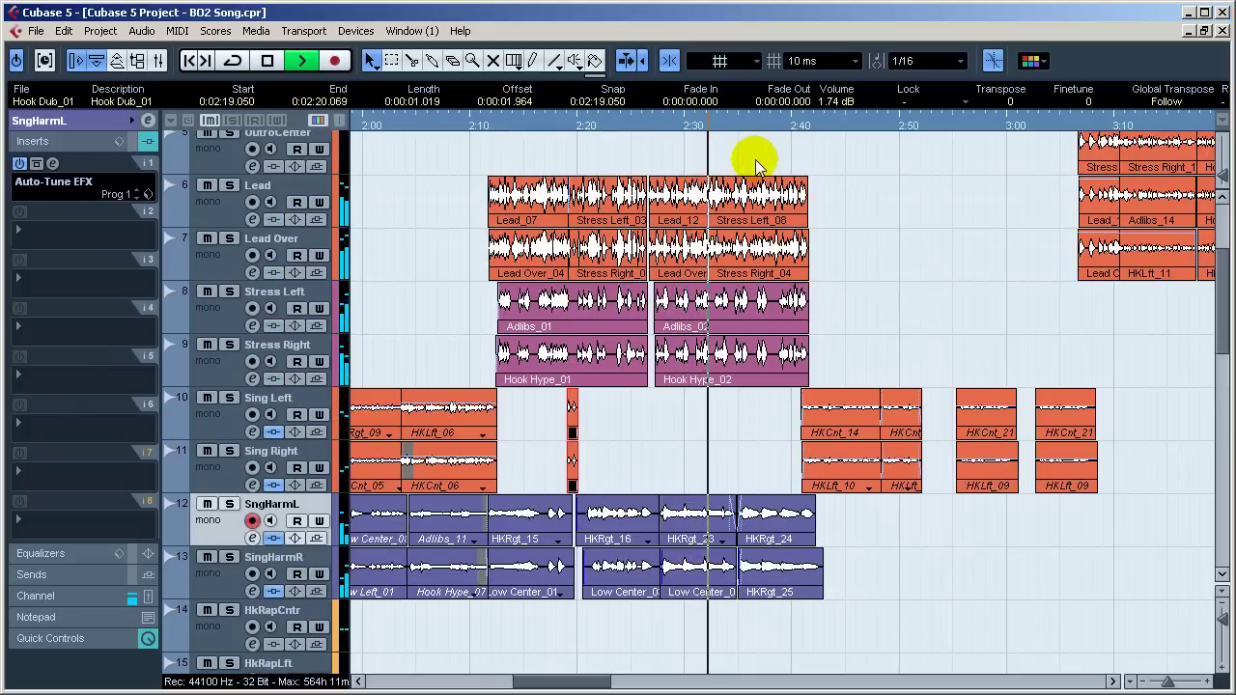
key(space)
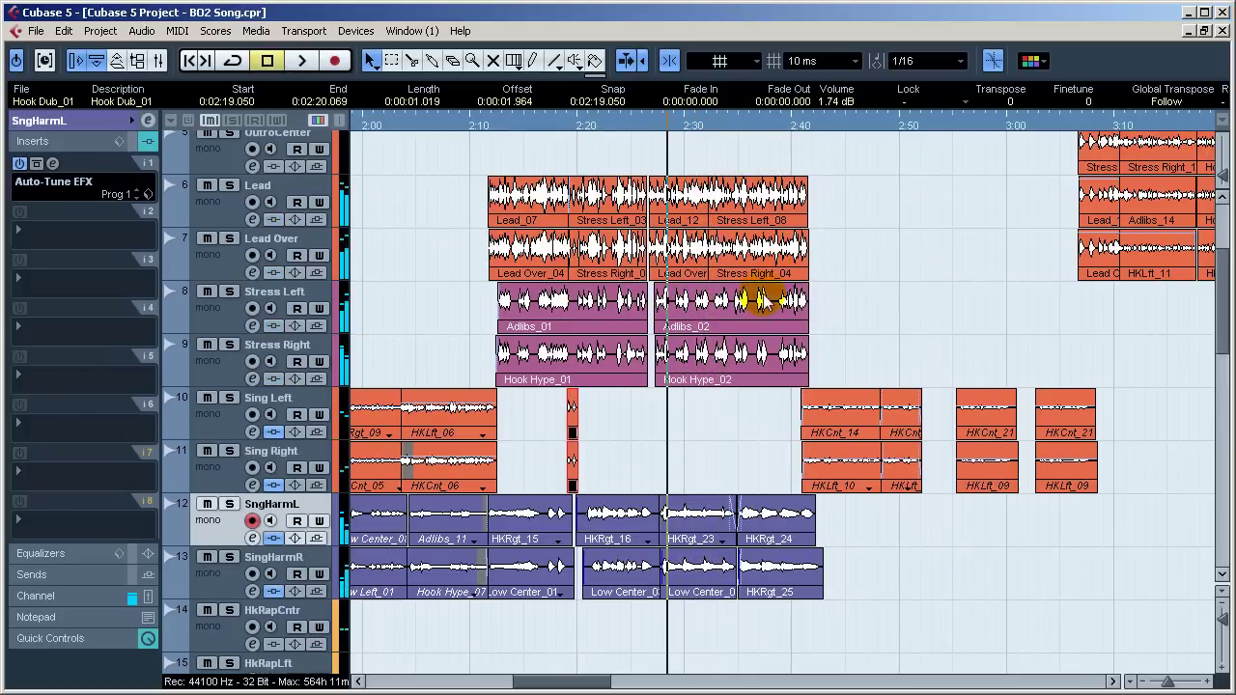
click(743, 123)
click(739, 124)
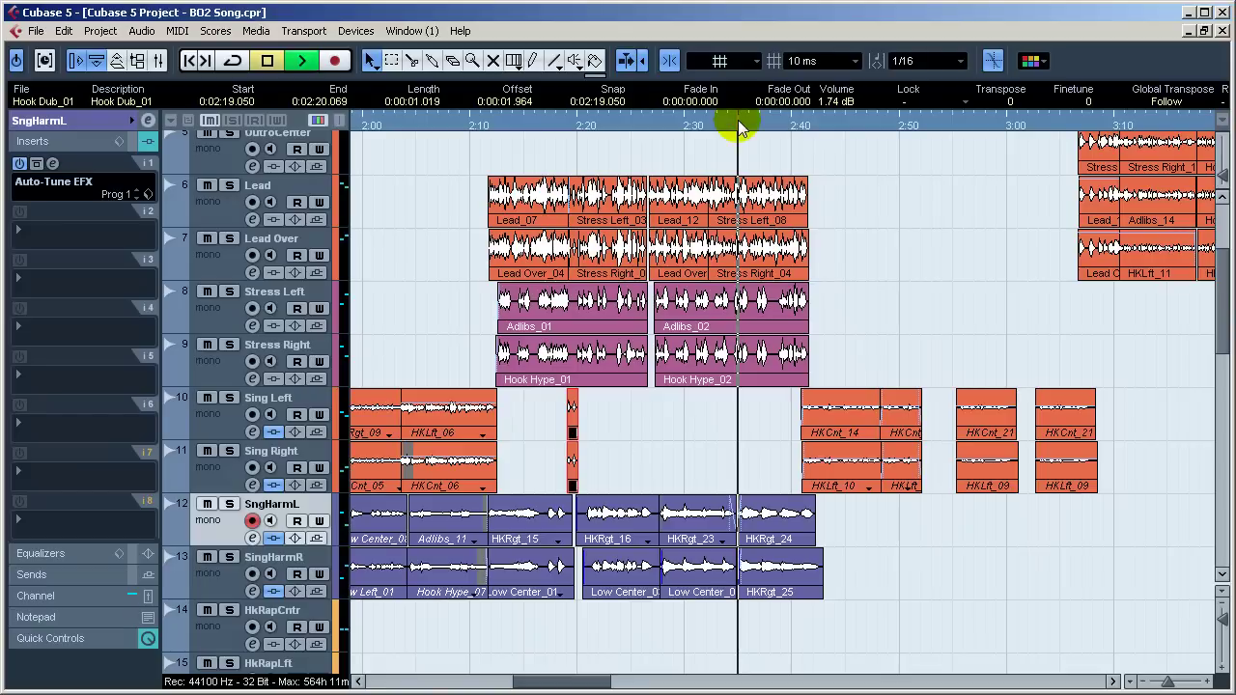
Step: Play the mix from about 2:35 with the harmonies included, and mute the SngHarmL and SngHarmR tracks
key(space)
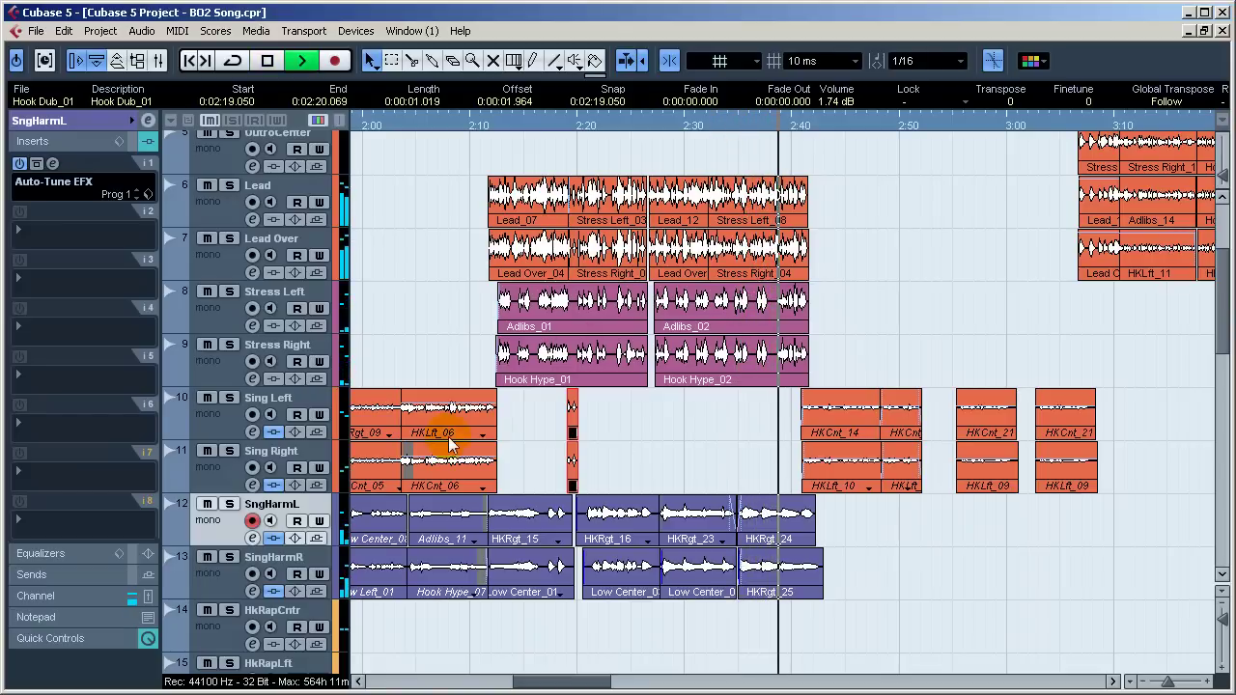
key(space)
click(206, 504)
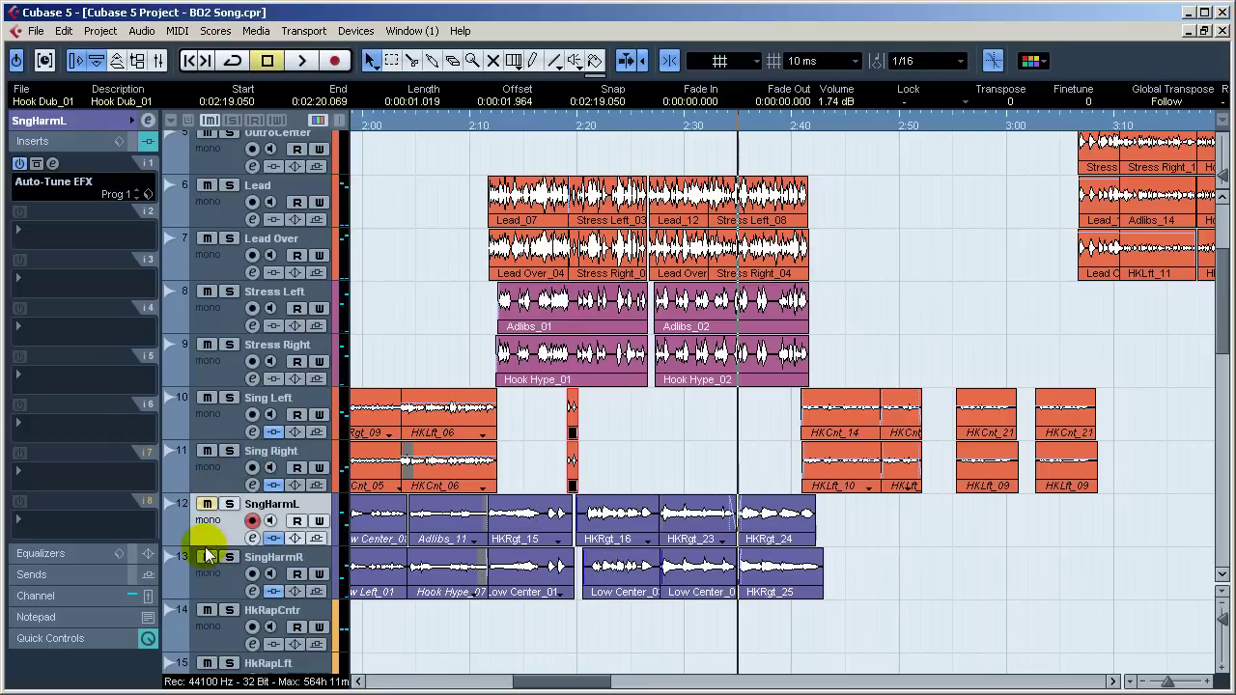
click(206, 558)
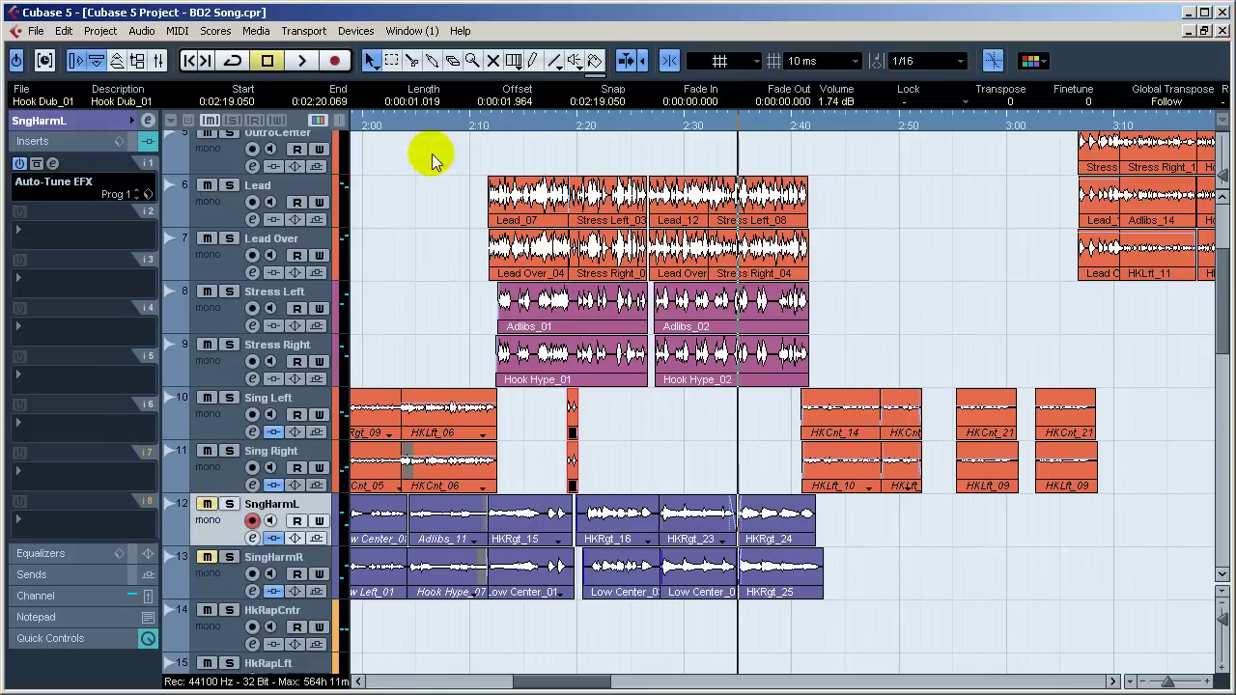
Step: Play from about 2:11 with the harmonies muted, and unmute SngHarmL and SngHarmR during playback to compare
click(483, 126)
key(space)
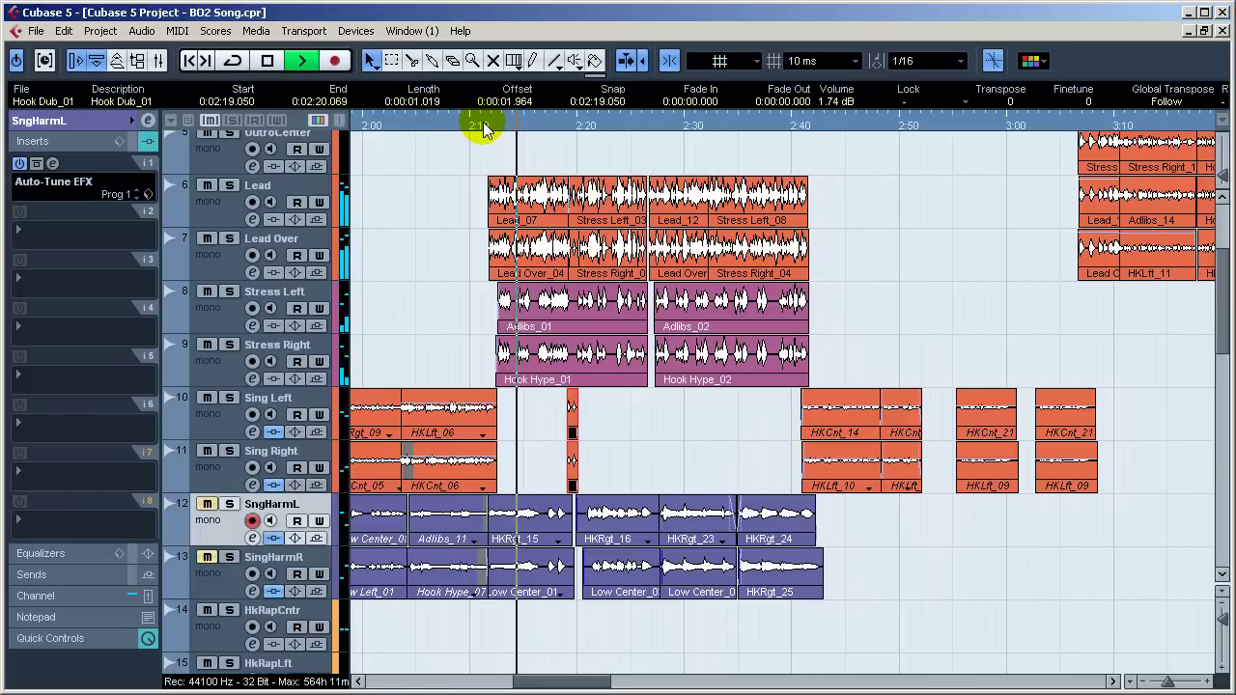
click(205, 557)
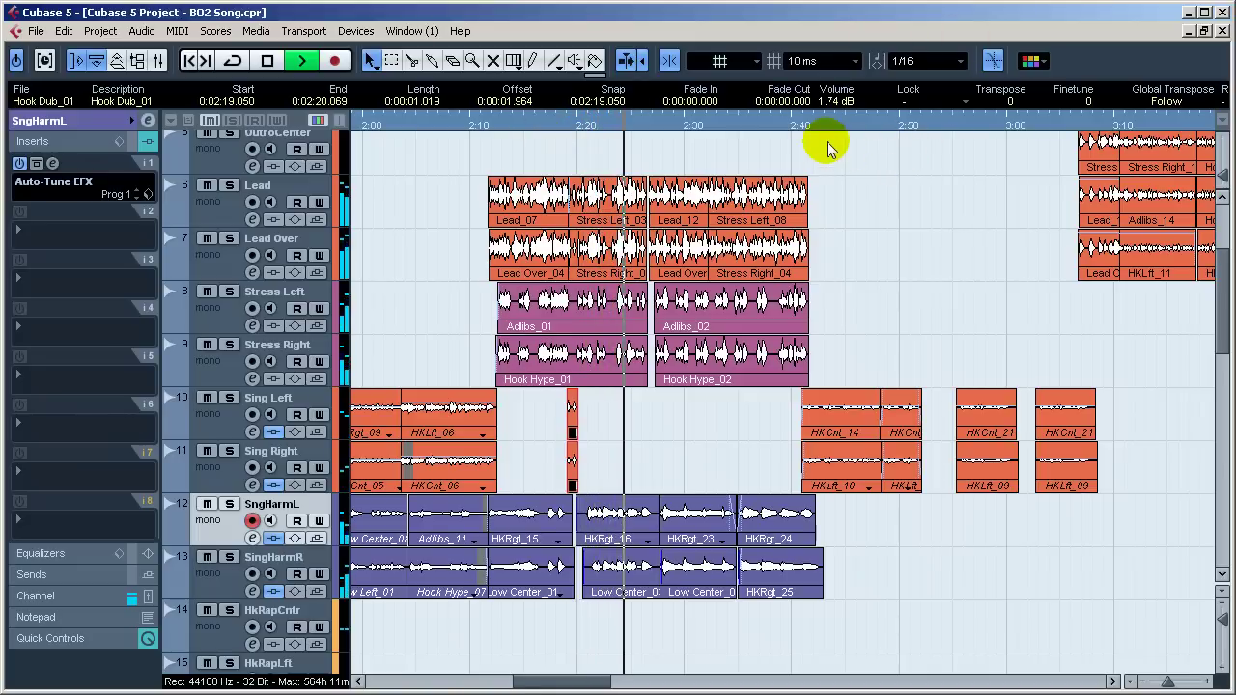
key(space)
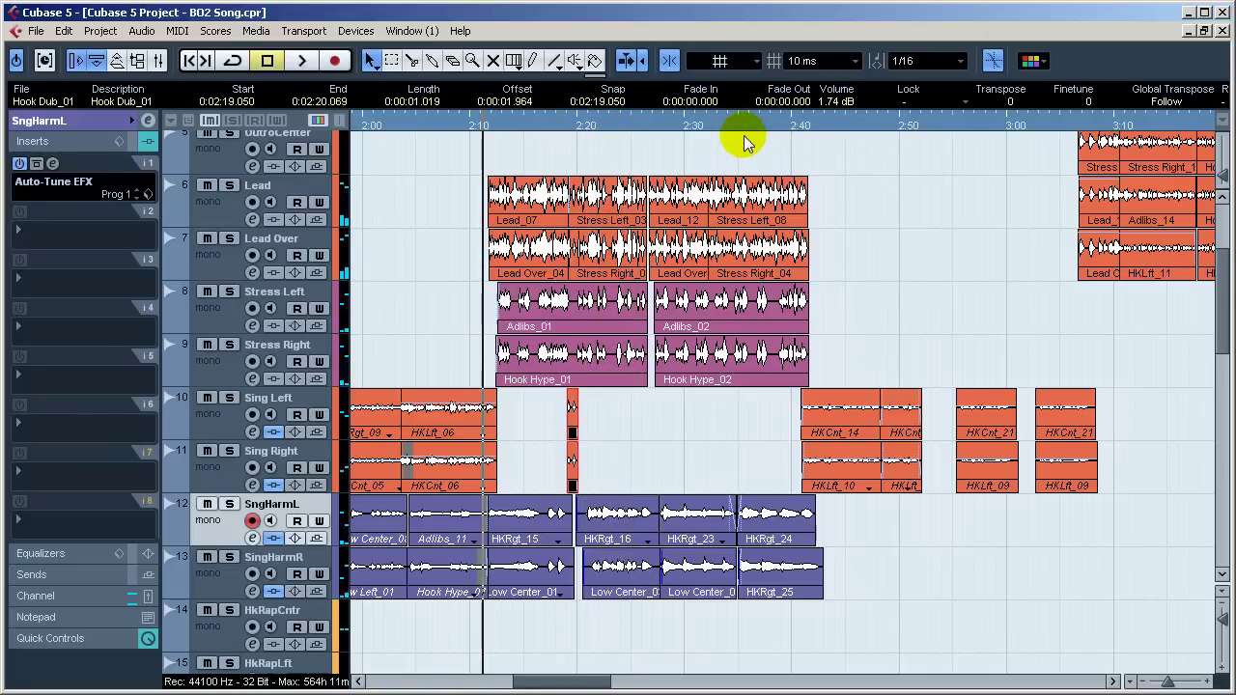
Step: Place the playhead at about 2:41 and check the inserts of the Sing Left and Sing Right tracks
drag(758, 133, 859, 486)
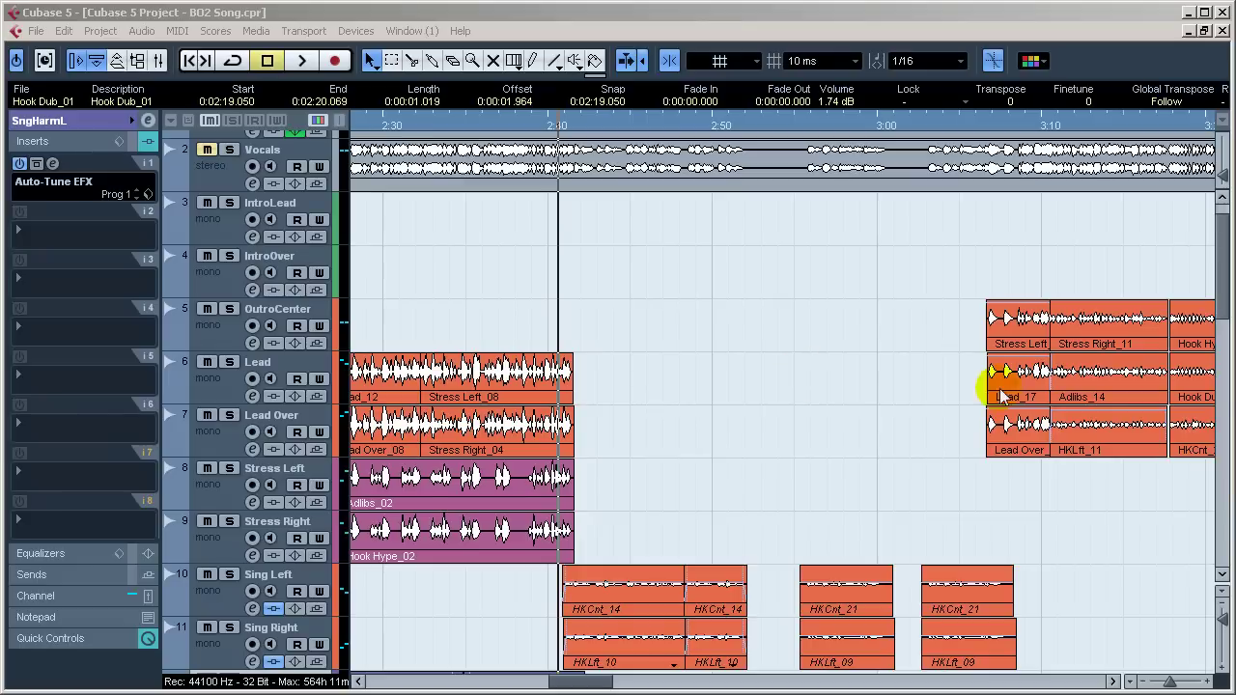
scroll(1227, 319, down, 3)
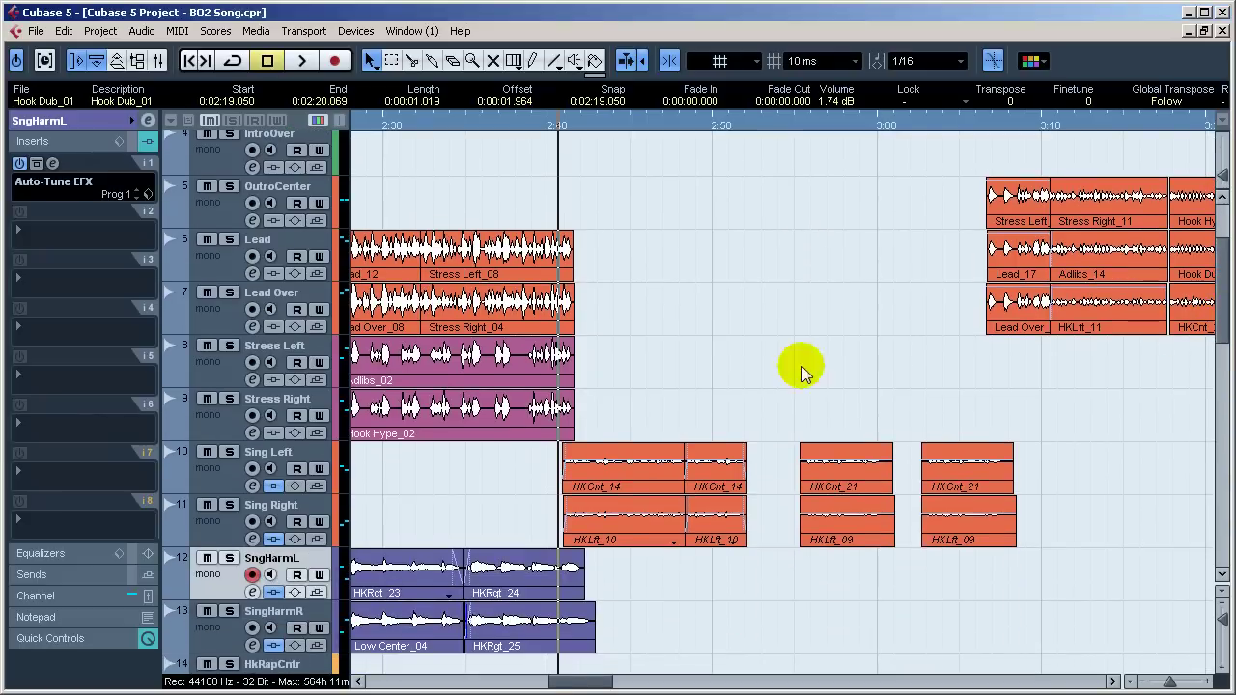
click(226, 472)
click(212, 527)
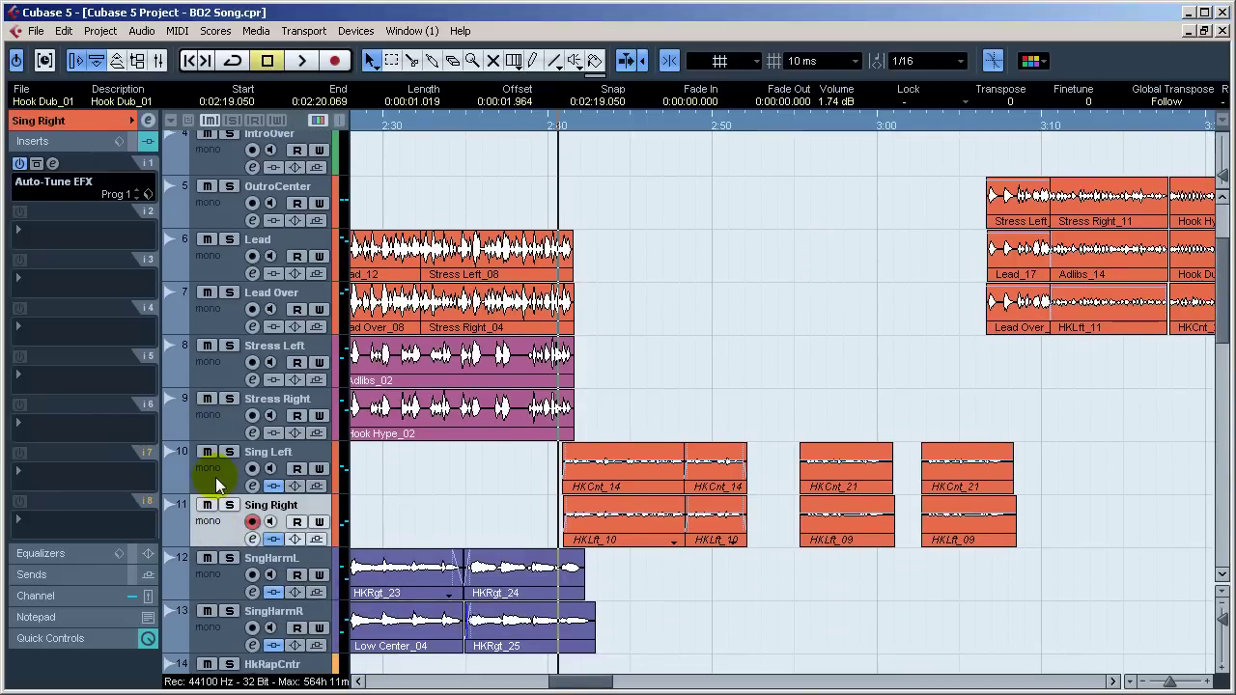
click(214, 479)
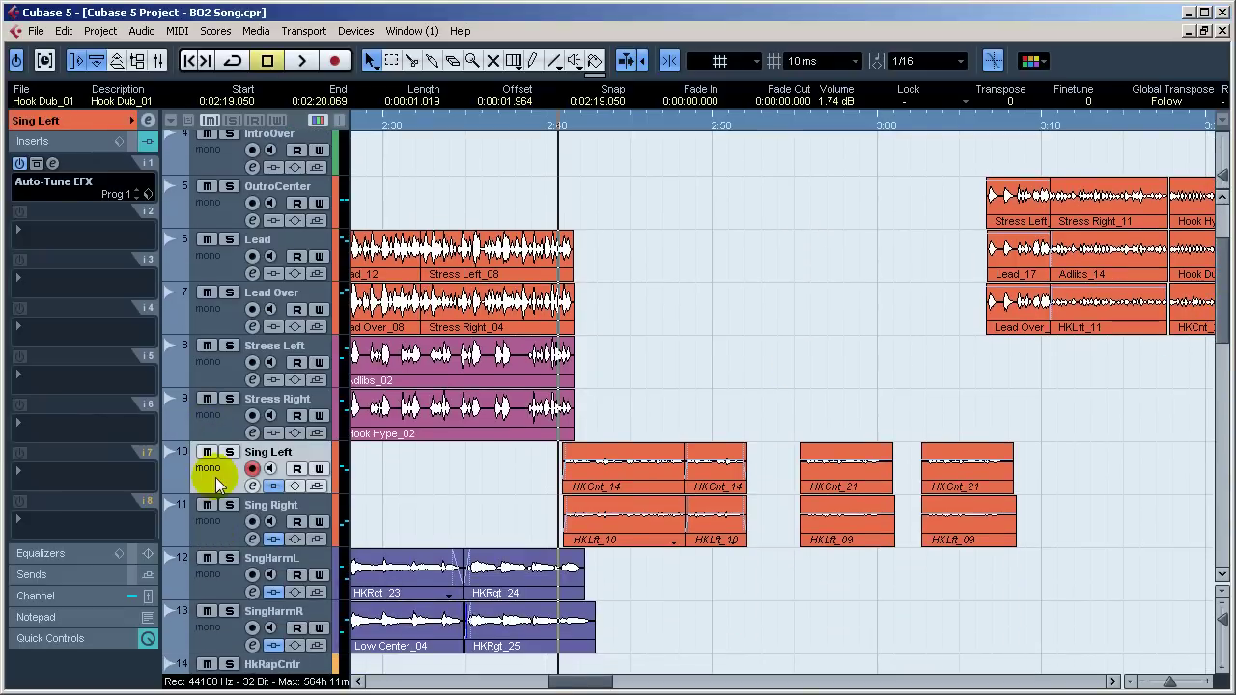
click(230, 530)
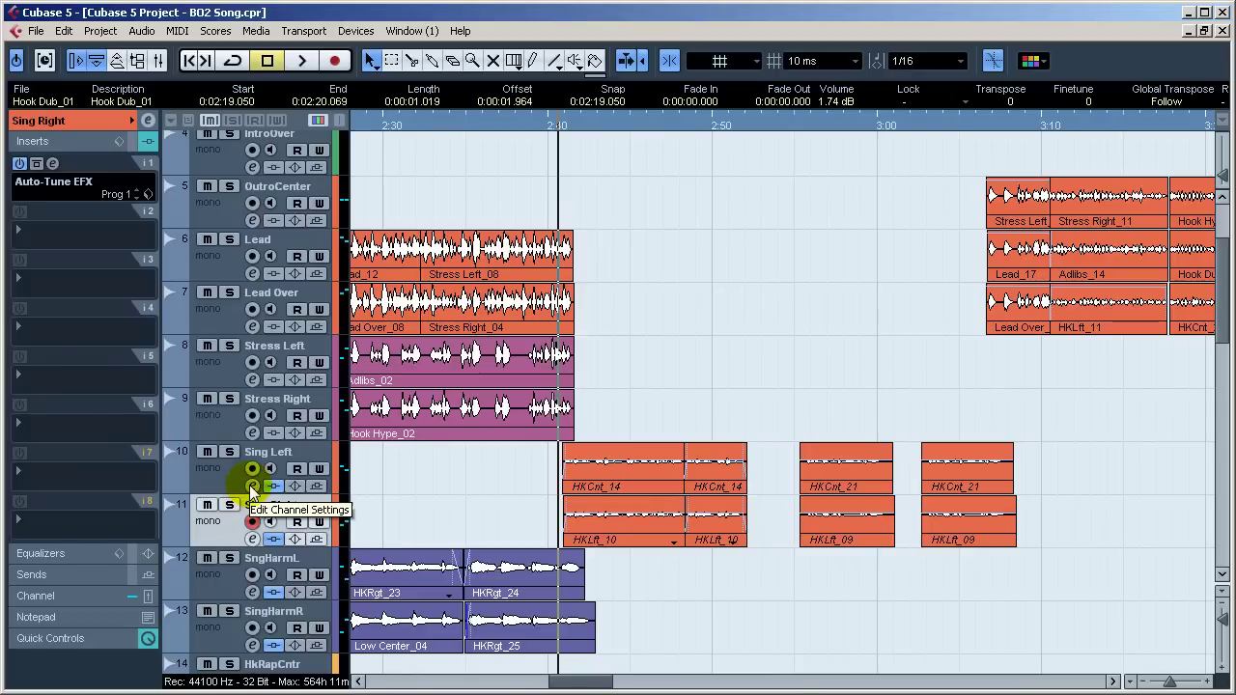
Step: Play all the tracks together from about 2:41, and replay the sung section from about 2:51
key(space)
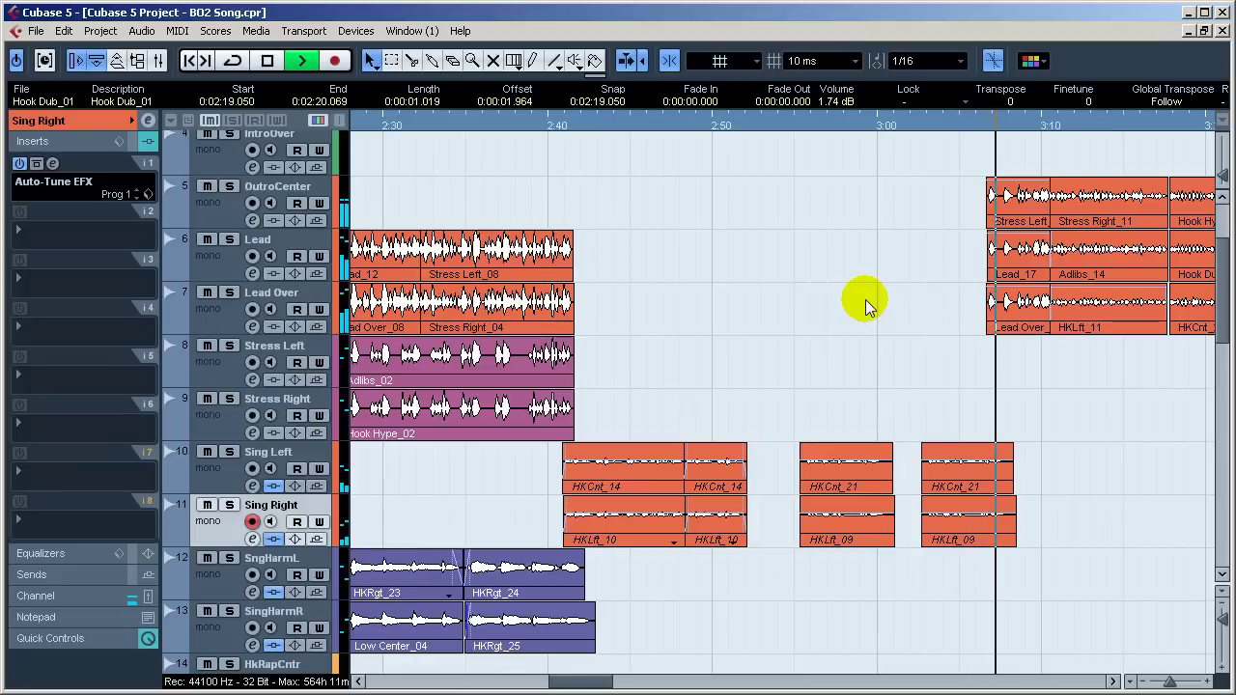
key(space)
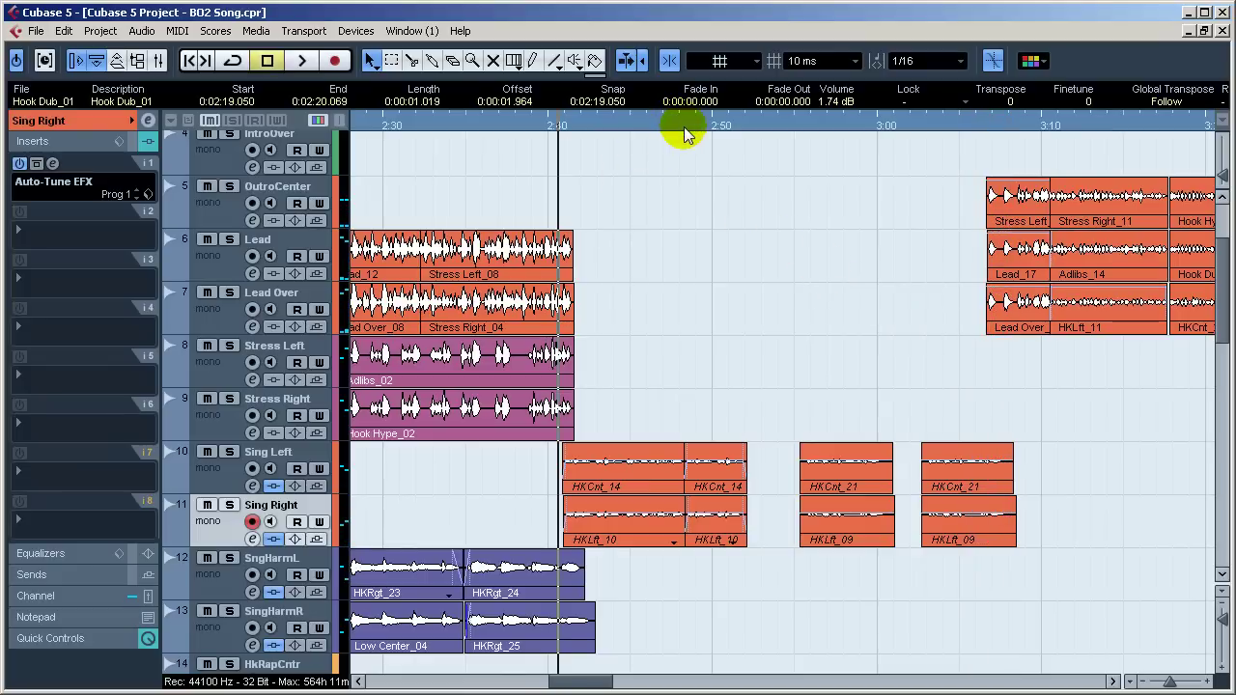
click(720, 126)
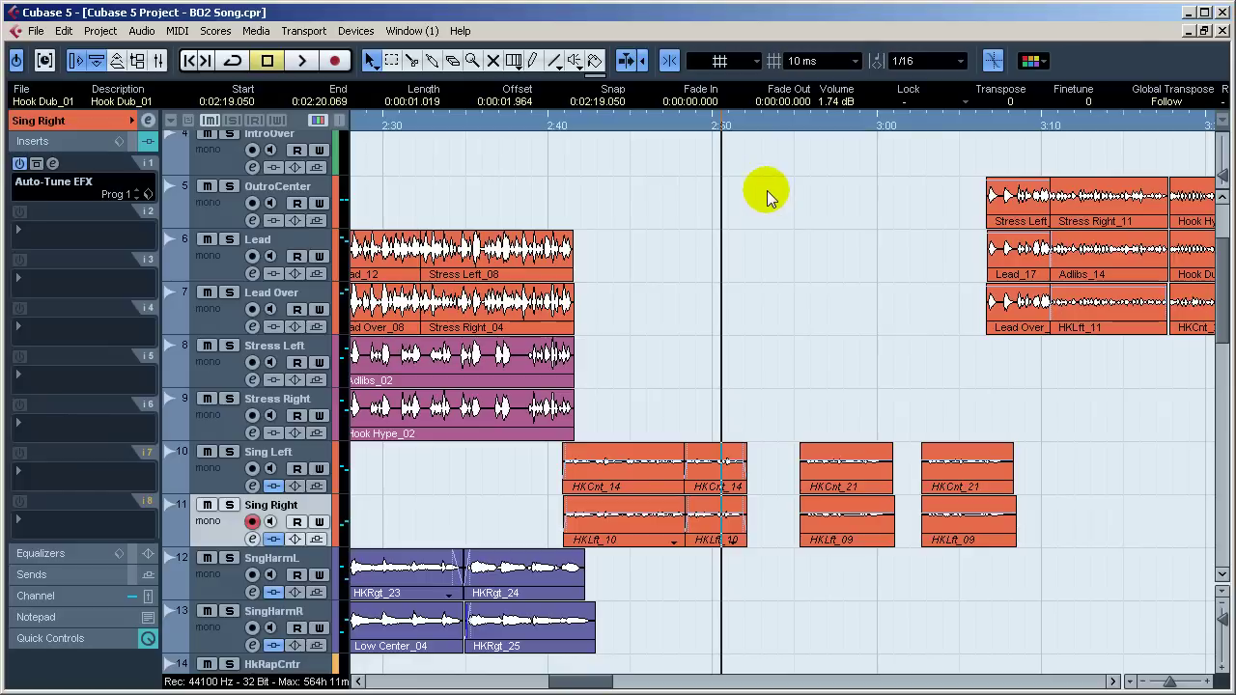
click(725, 127)
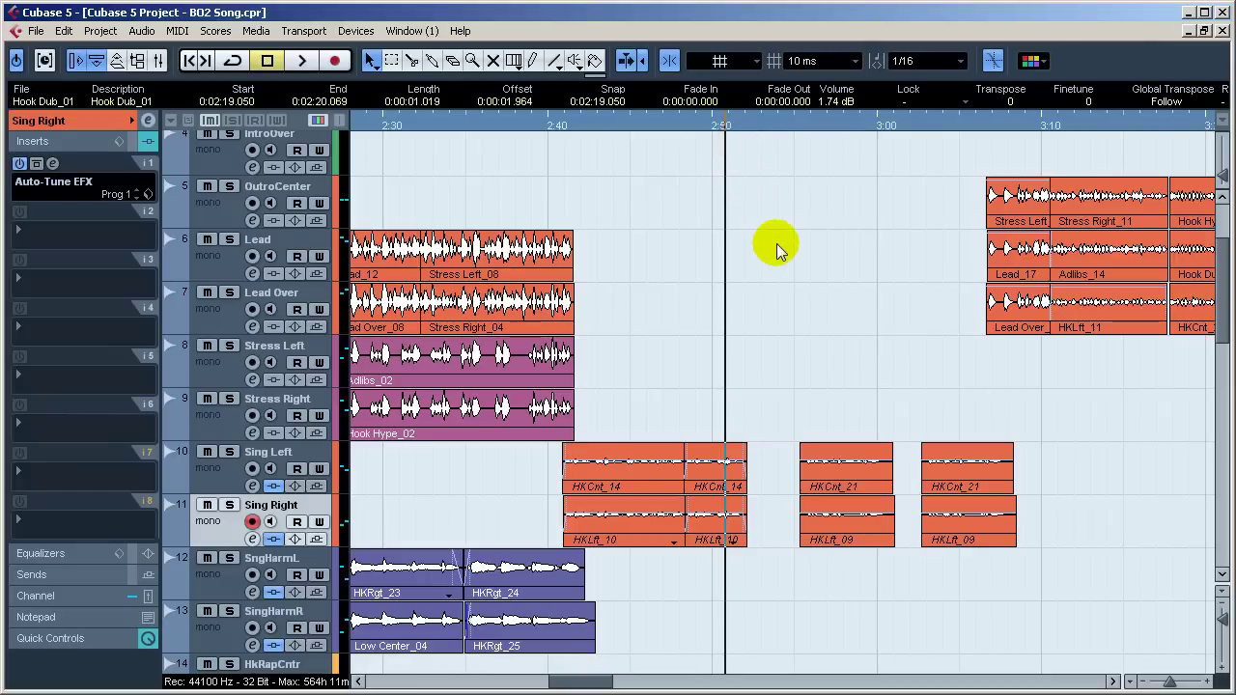
key(space)
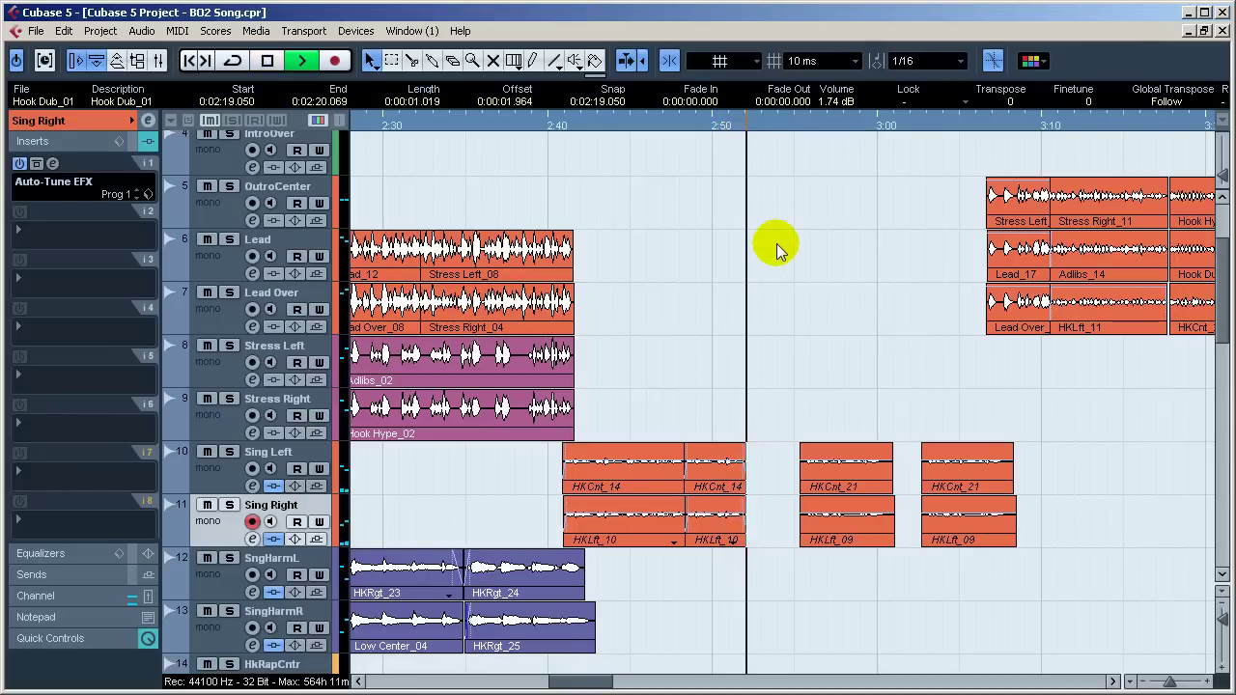
key(space)
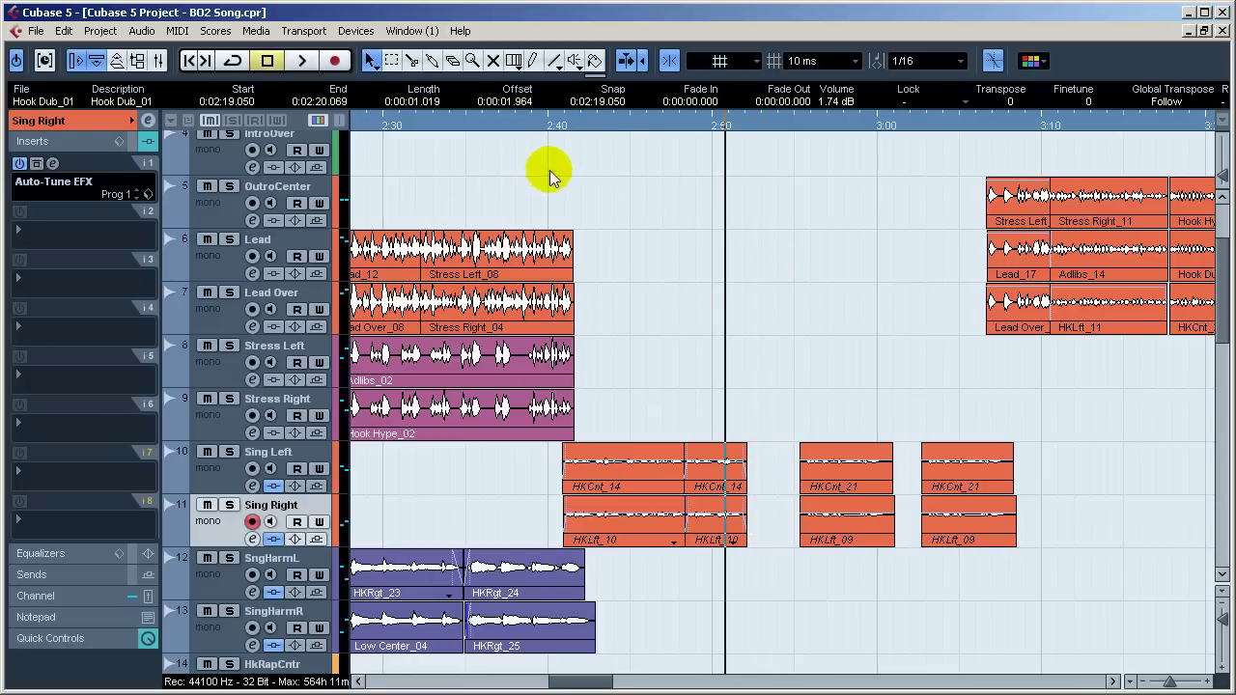
Step: Compare the panning and output routing of the Sing Left and Sing Right tracks
click(209, 473)
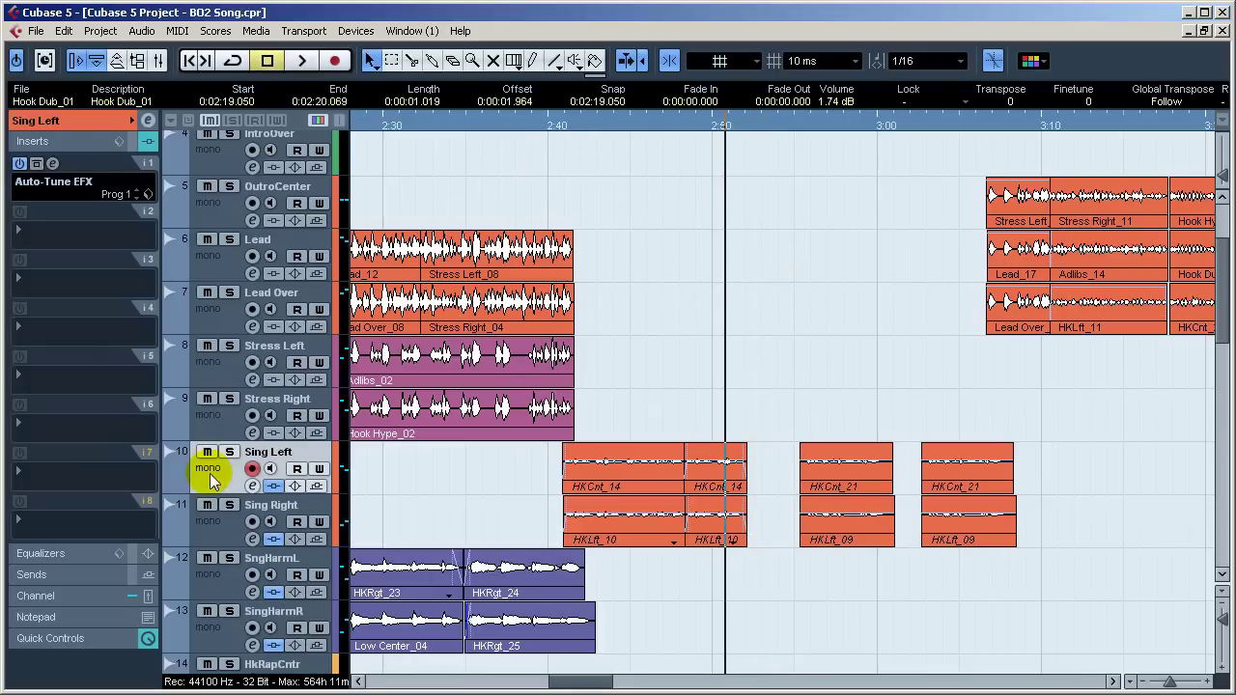
click(220, 537)
click(221, 473)
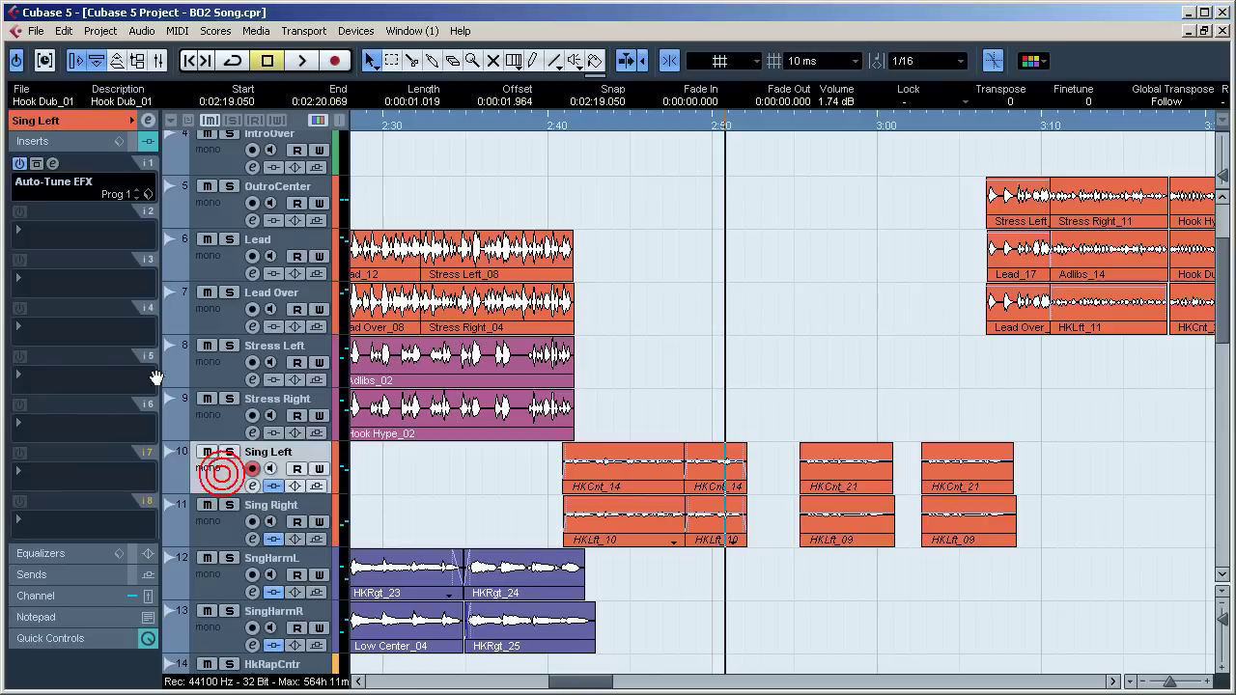
click(57, 124)
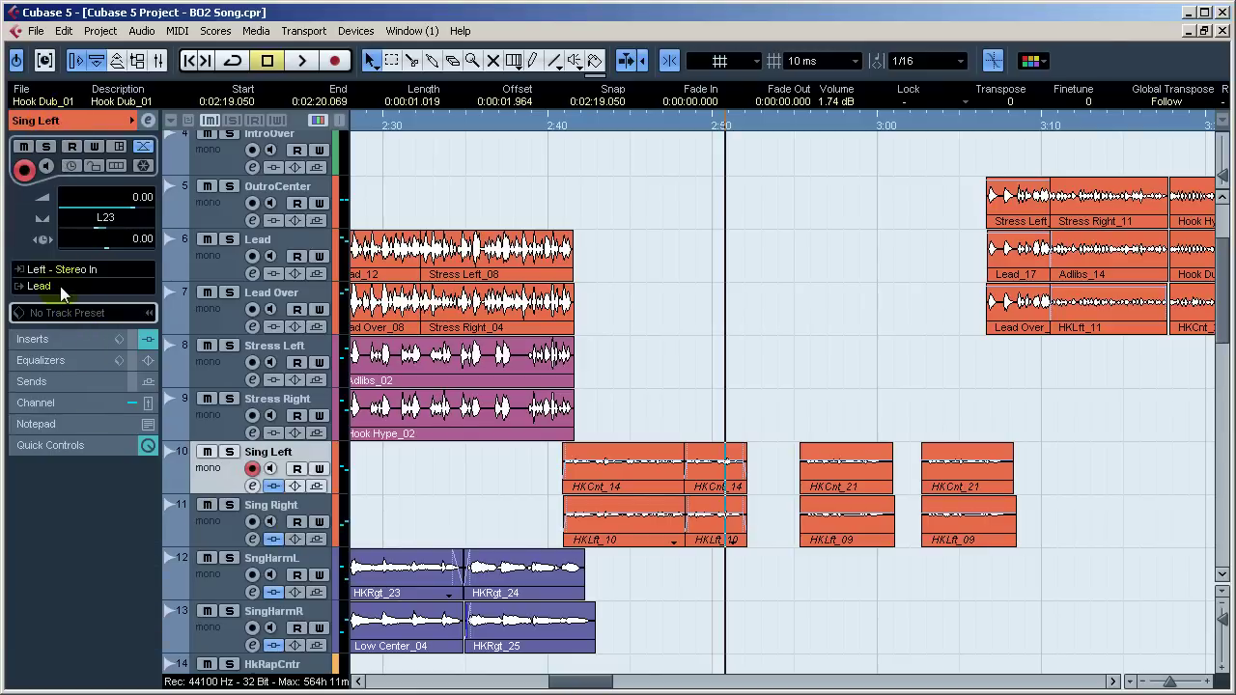
click(211, 534)
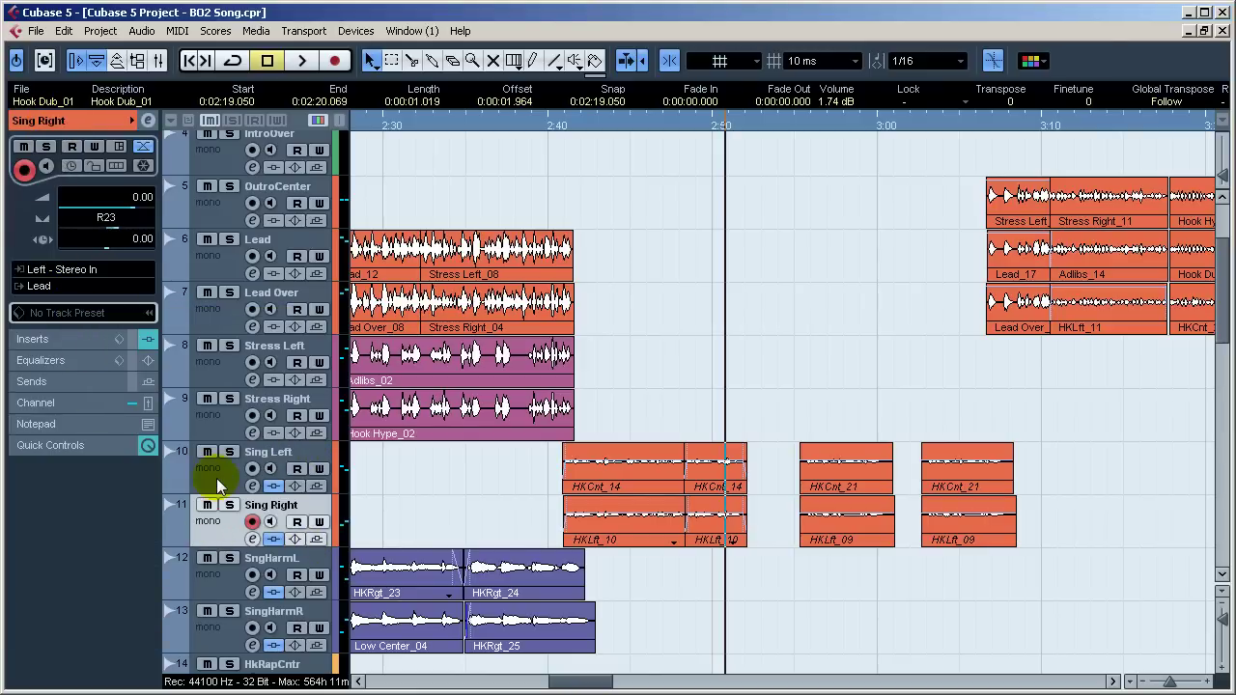
click(218, 484)
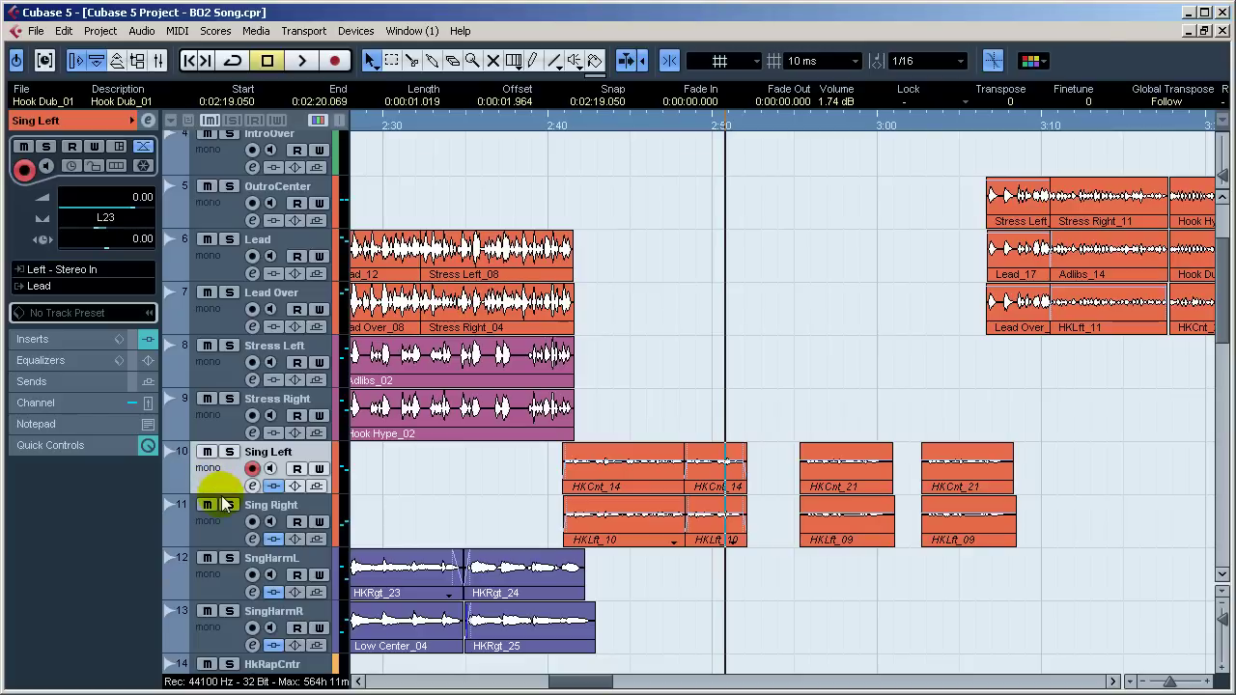
click(219, 537)
click(220, 473)
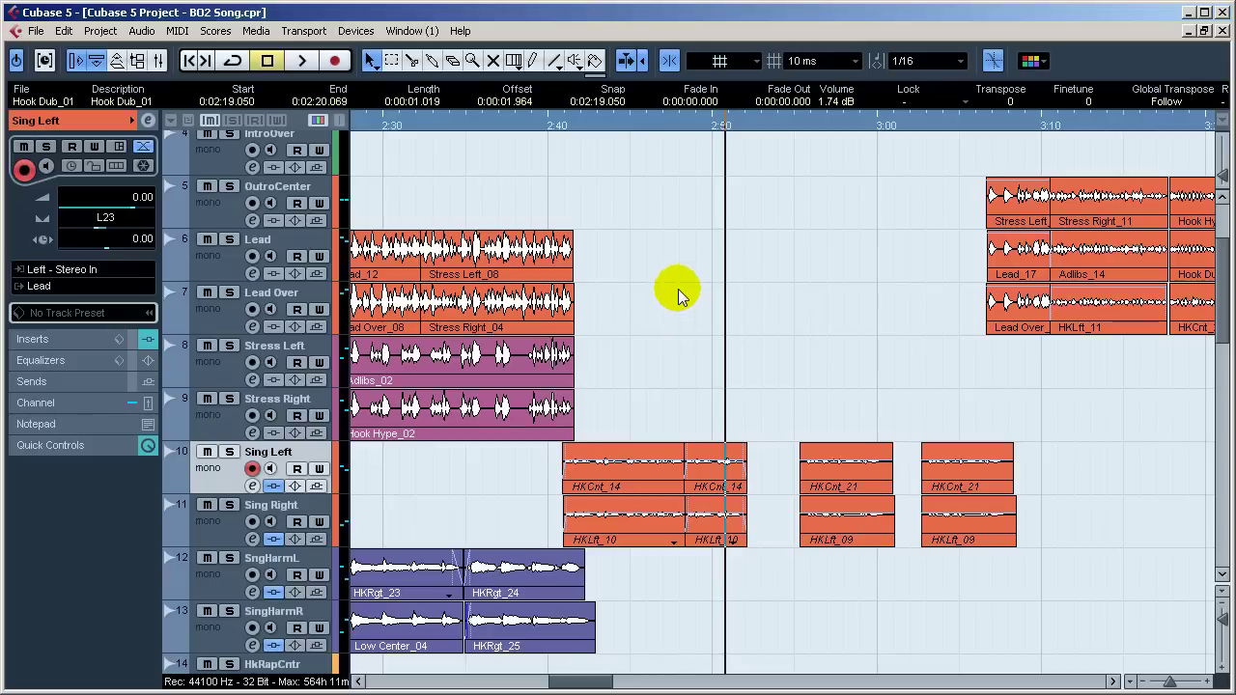
Step: Place the playhead at about 2:42 and turn off the Auto-Tune EFX insert on Sing Left and Sing Right
click(577, 130)
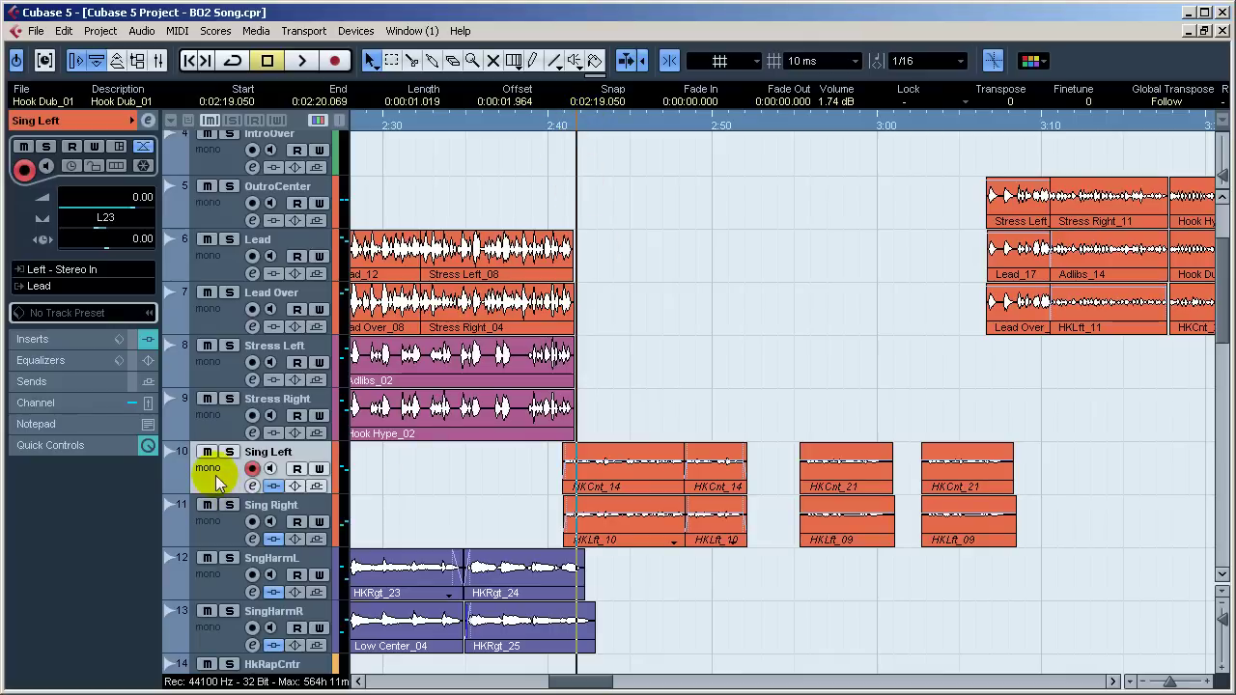
click(75, 339)
click(20, 164)
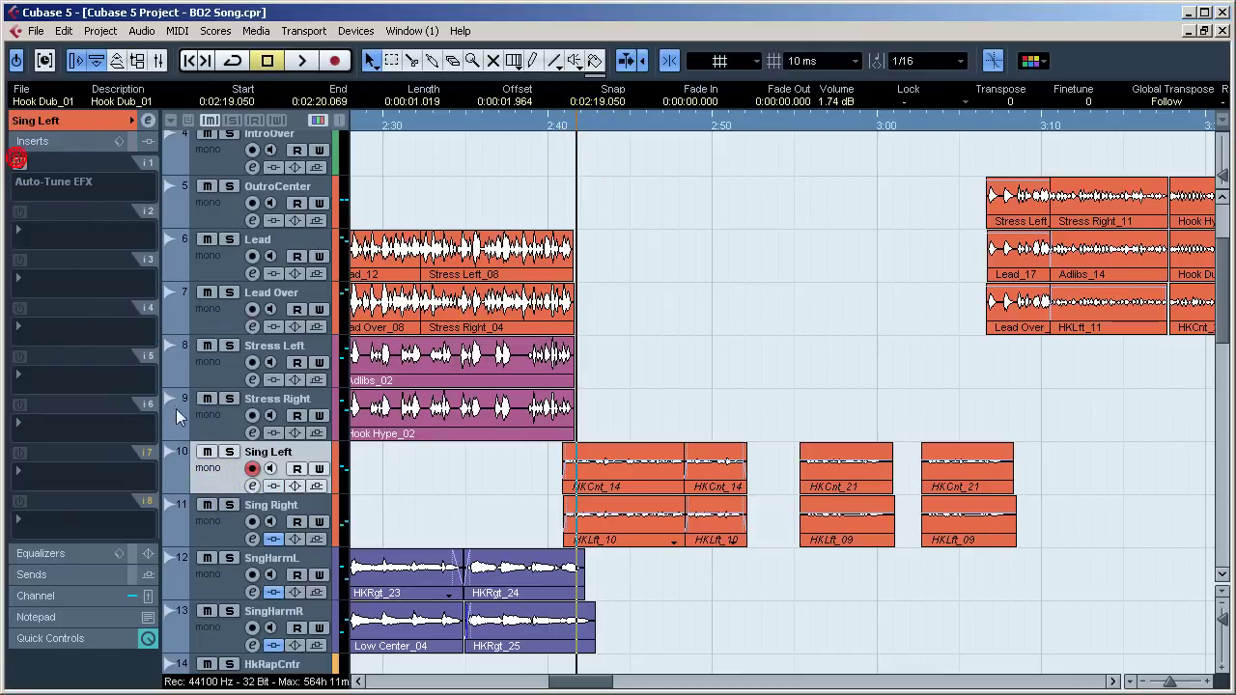
key(Down)
click(19, 164)
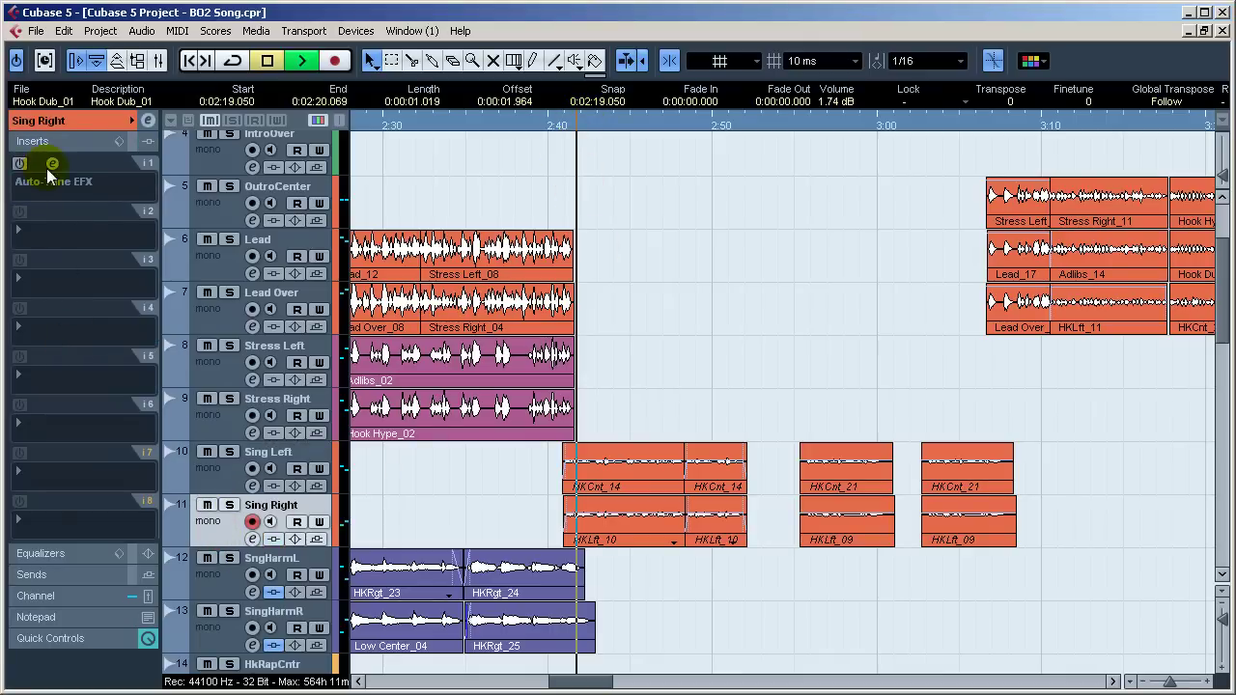
Step: Solo Sing Left and Sing Right and play them from about 2:42 without Auto-Tune
key(space)
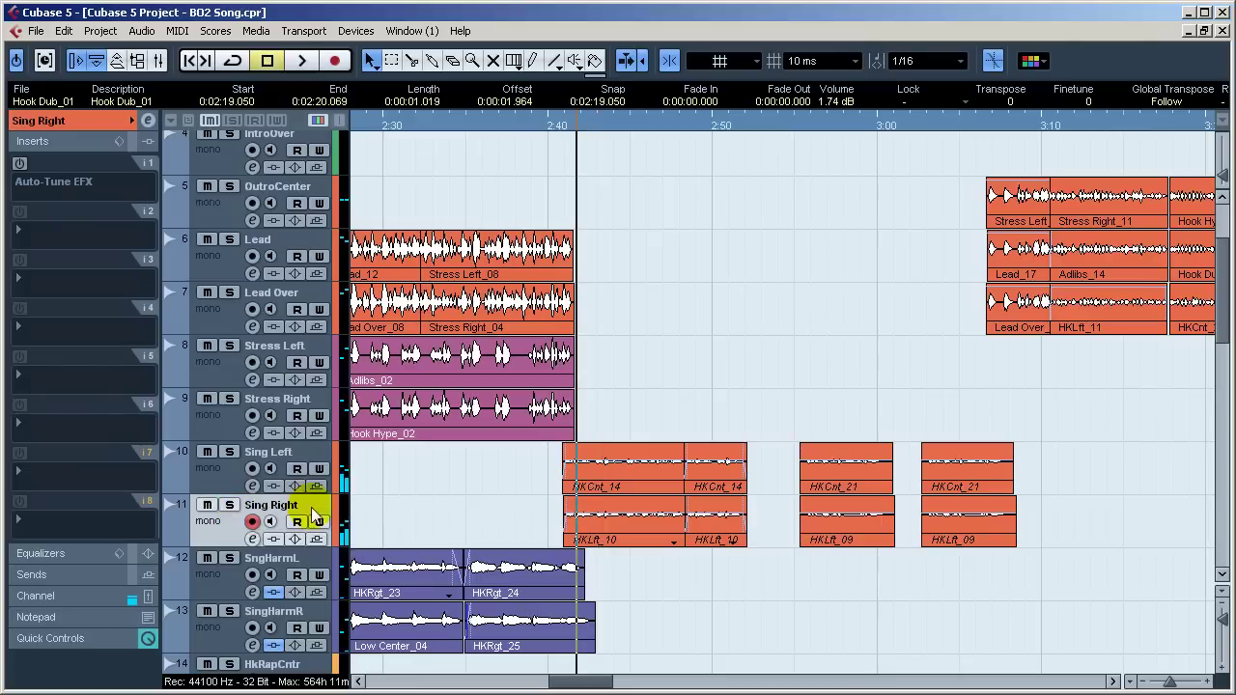
click(230, 505)
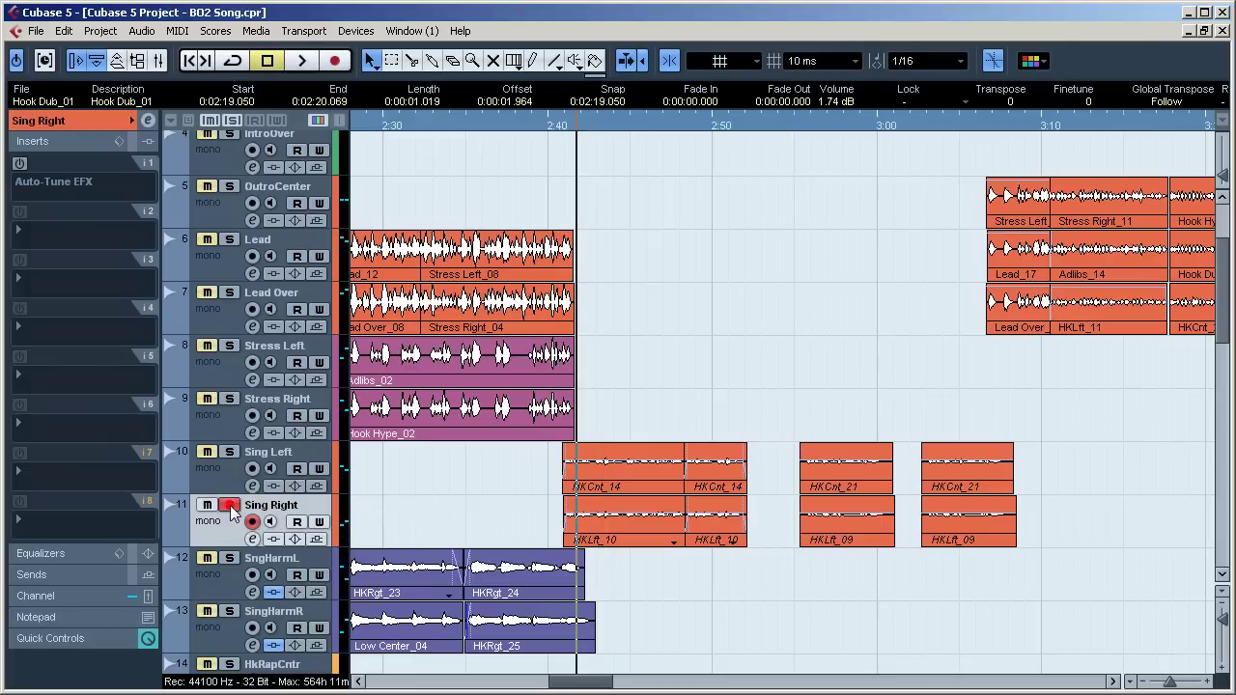
click(230, 453)
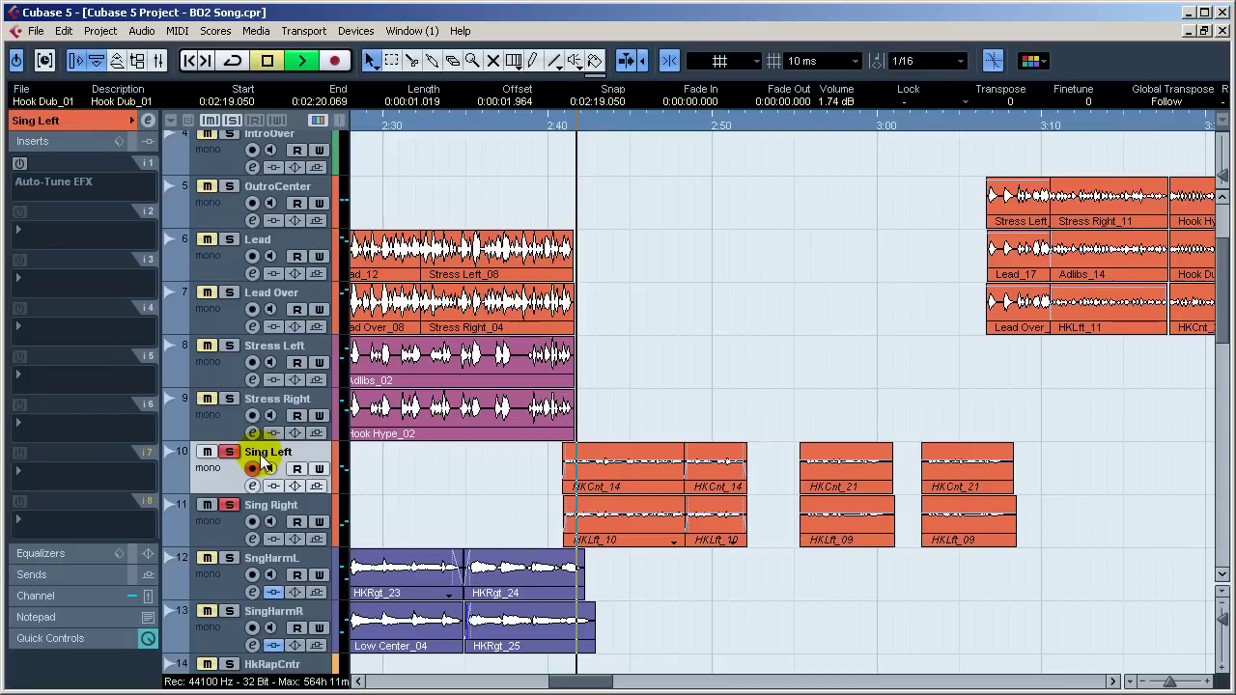
key(space)
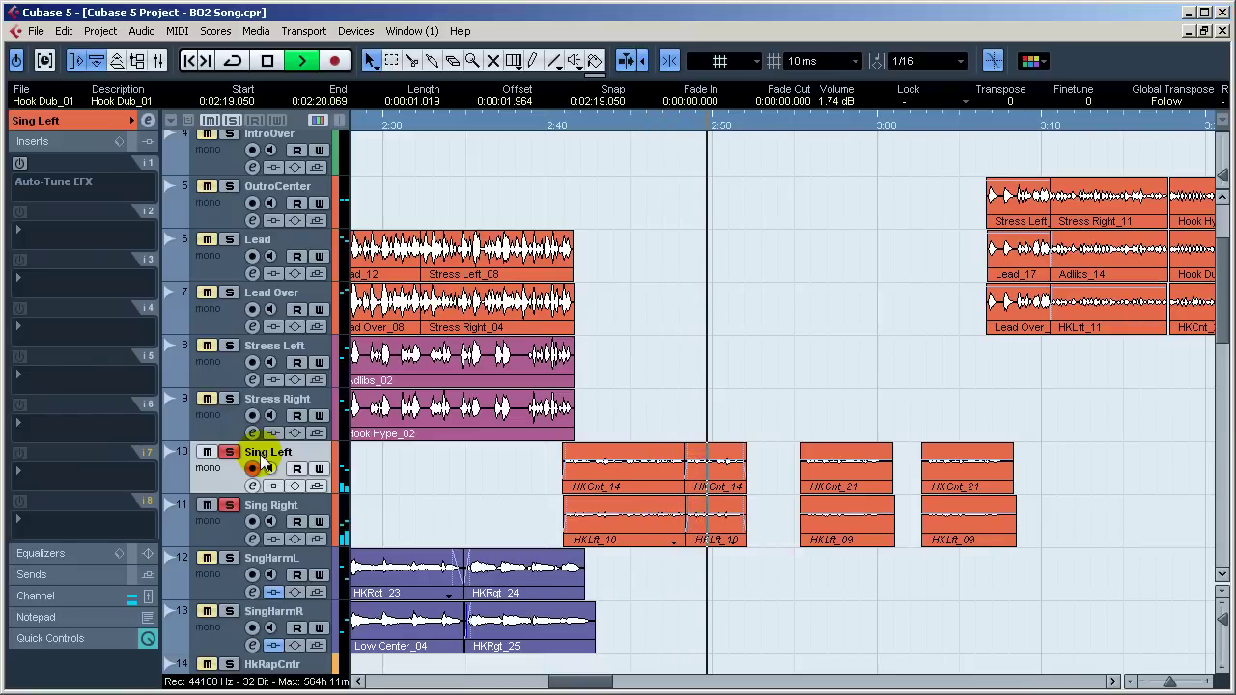
Step: Keep only Sing Left soloed with its Auto-Tune EFX insert turned back on, and play it from about 2:55
click(207, 505)
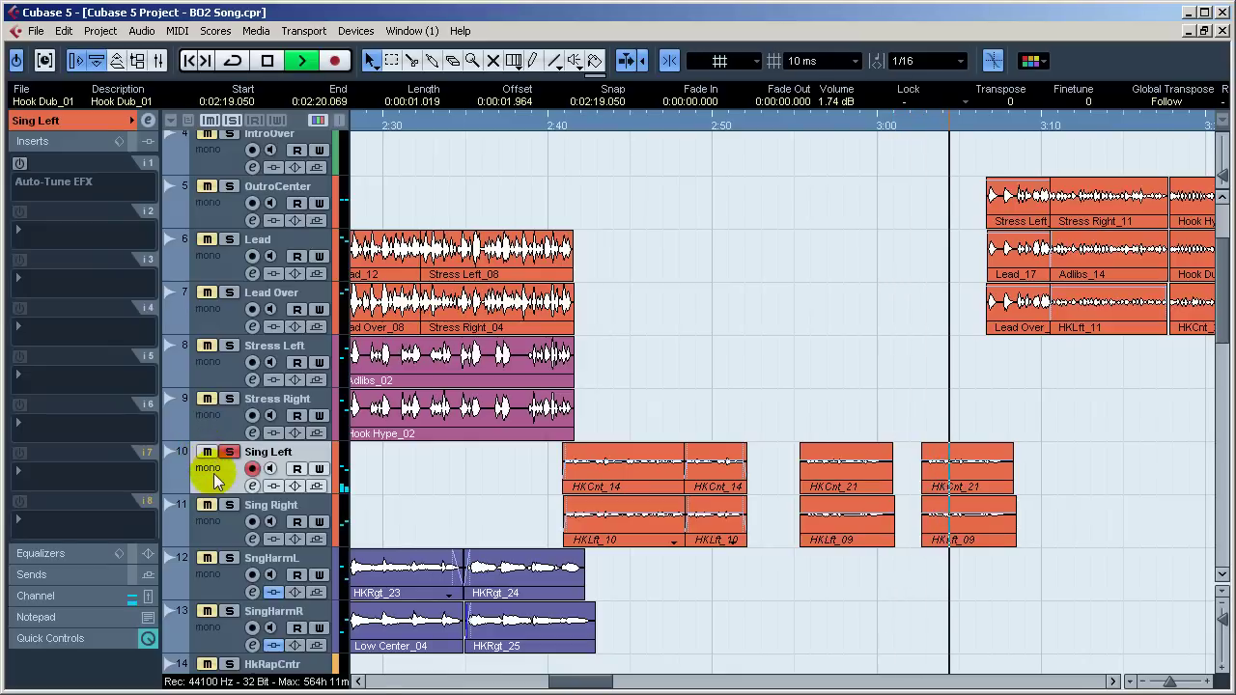
click(50, 188)
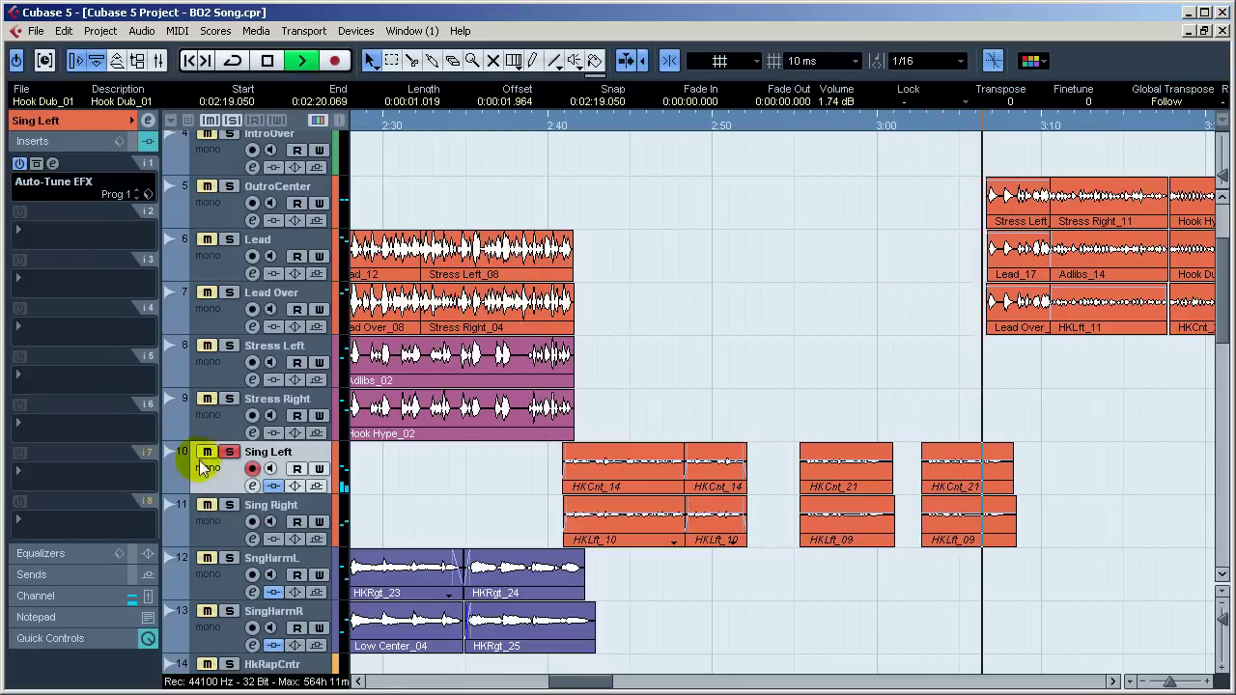
key(space)
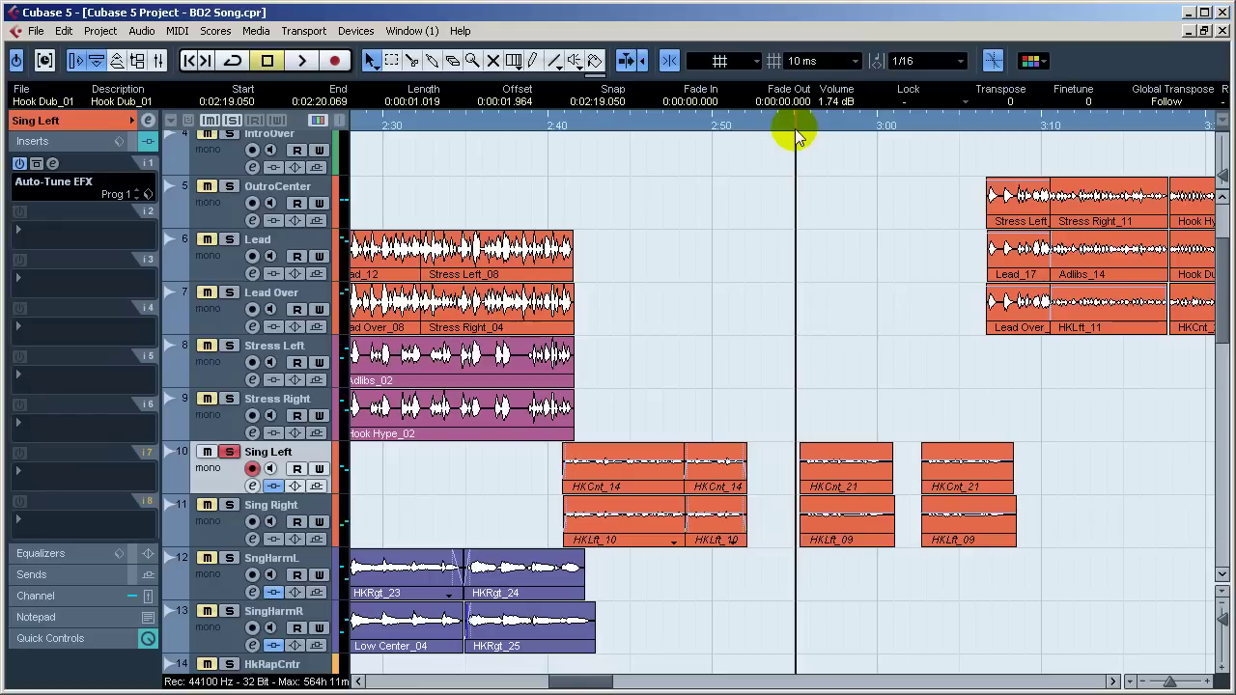
key(space)
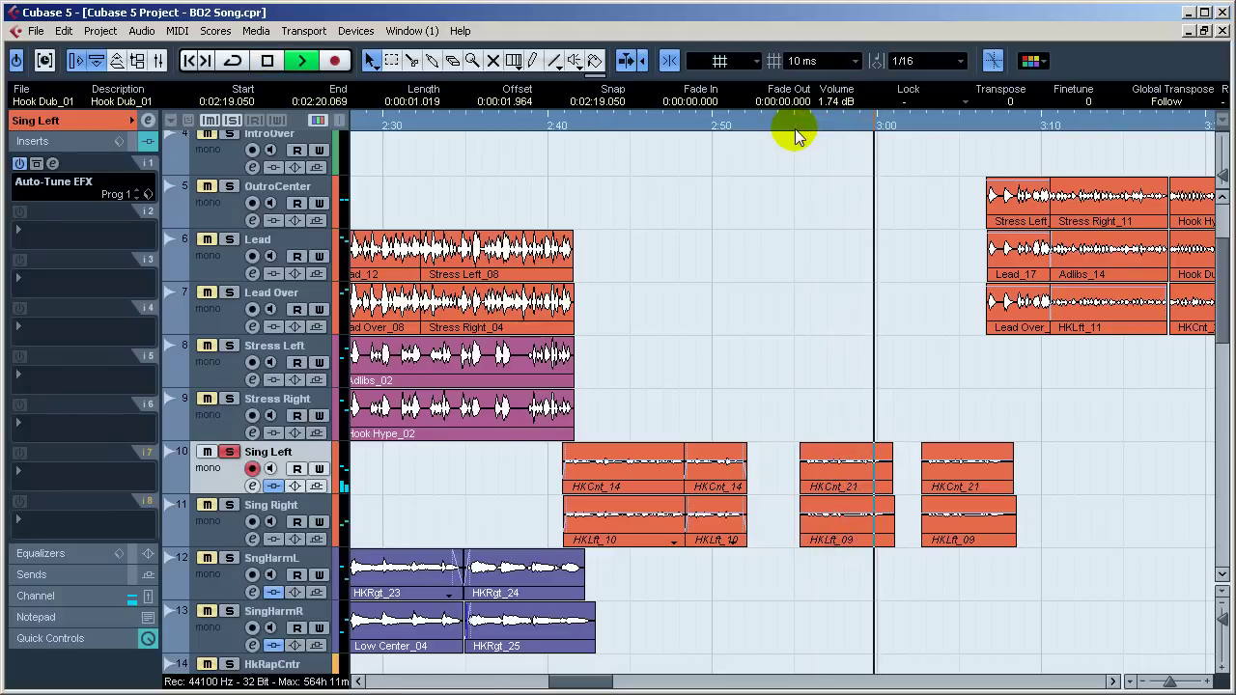
key(space)
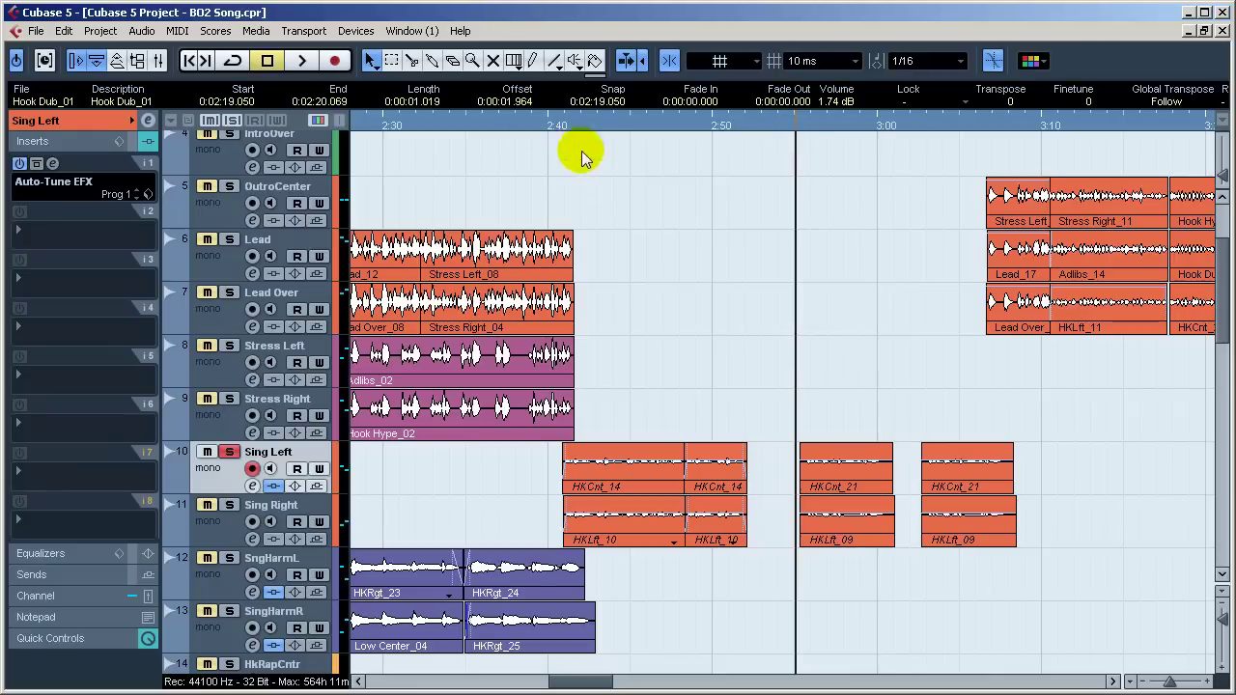
Step: Solo Sing Right alongside Sing Left, turn on its Auto-Tune EFX insert, and play both from about 2:40
click(556, 124)
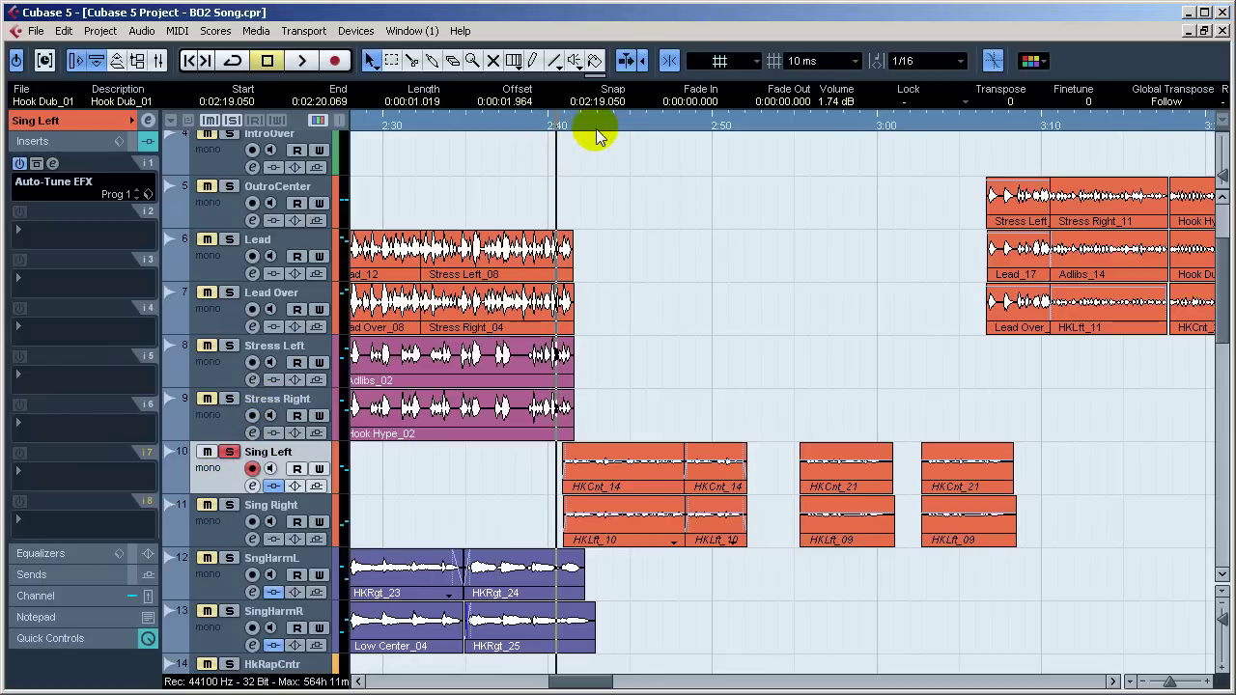
key(space)
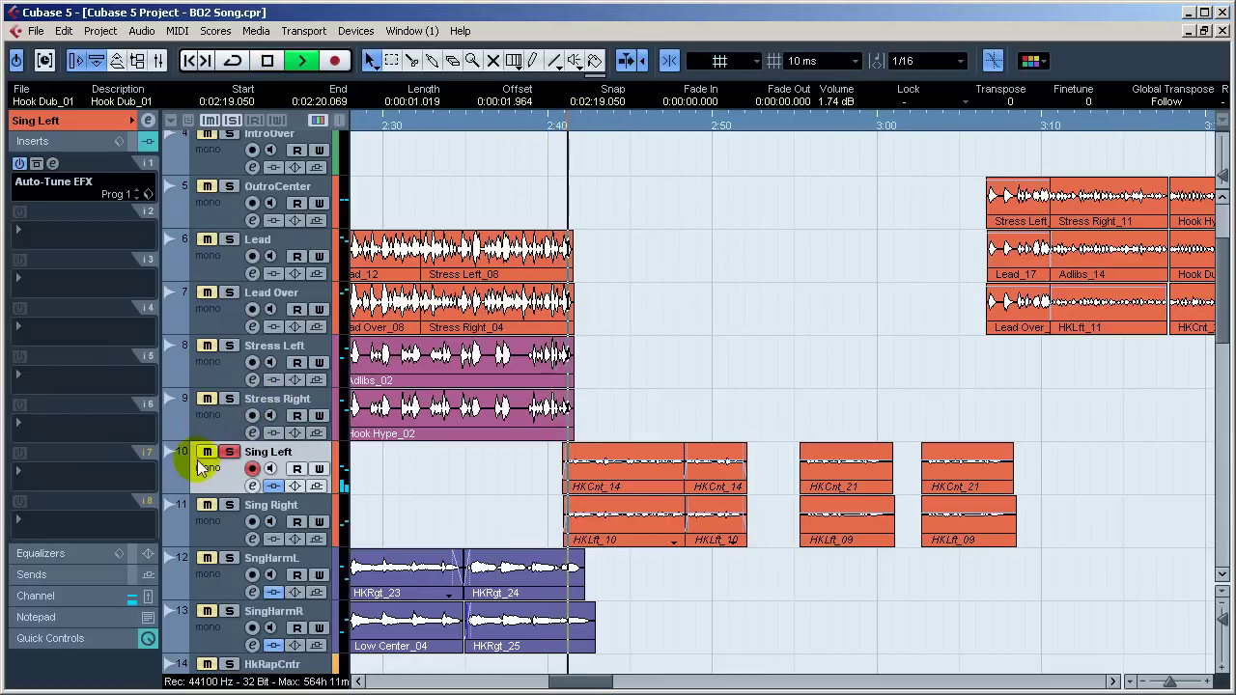
click(214, 508)
click(229, 504)
key(space)
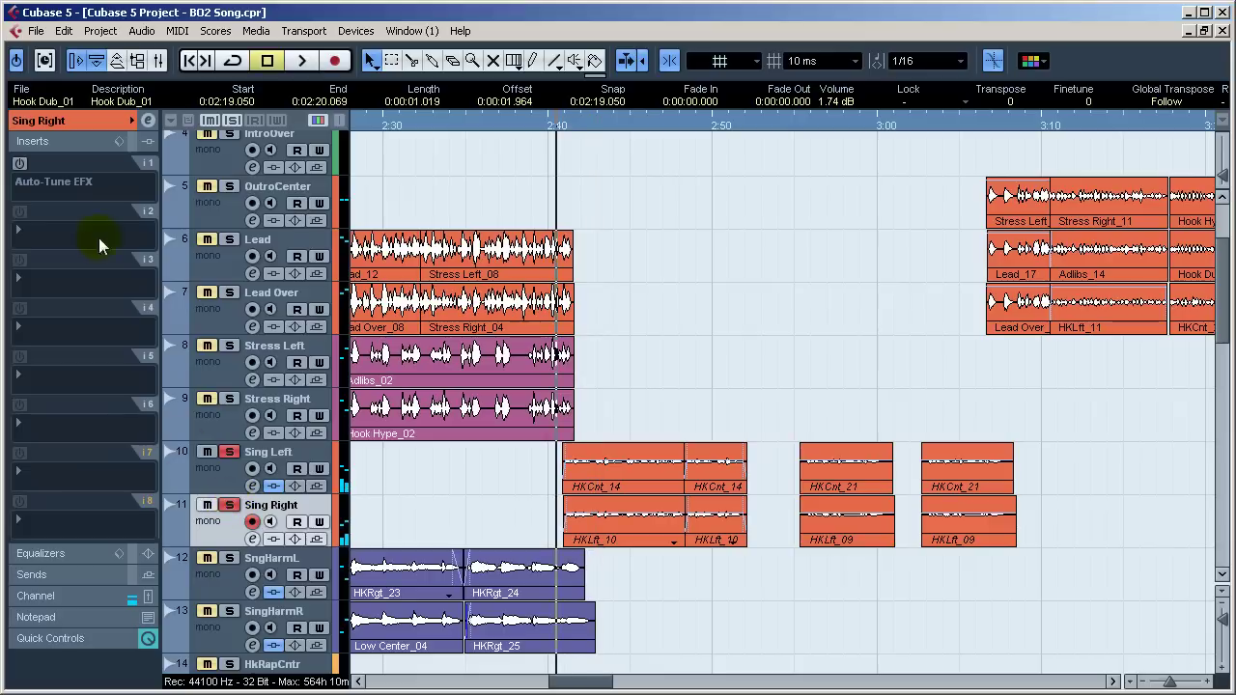
click(20, 164)
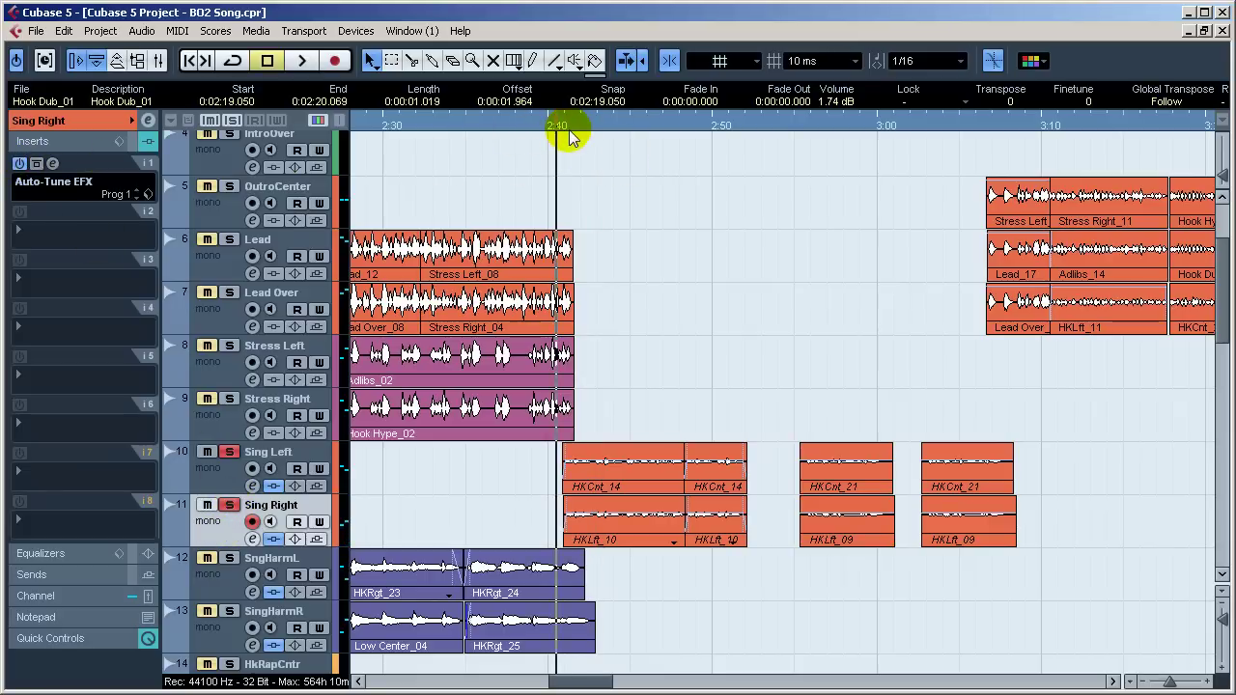
key(space)
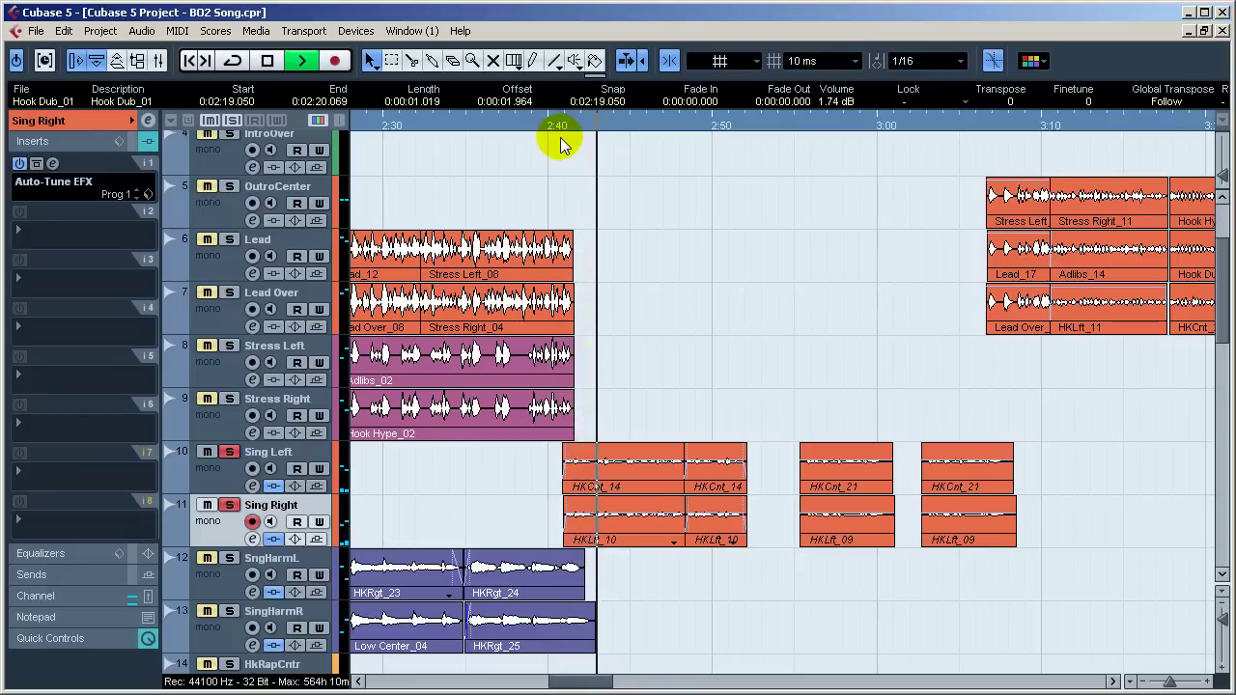
key(space)
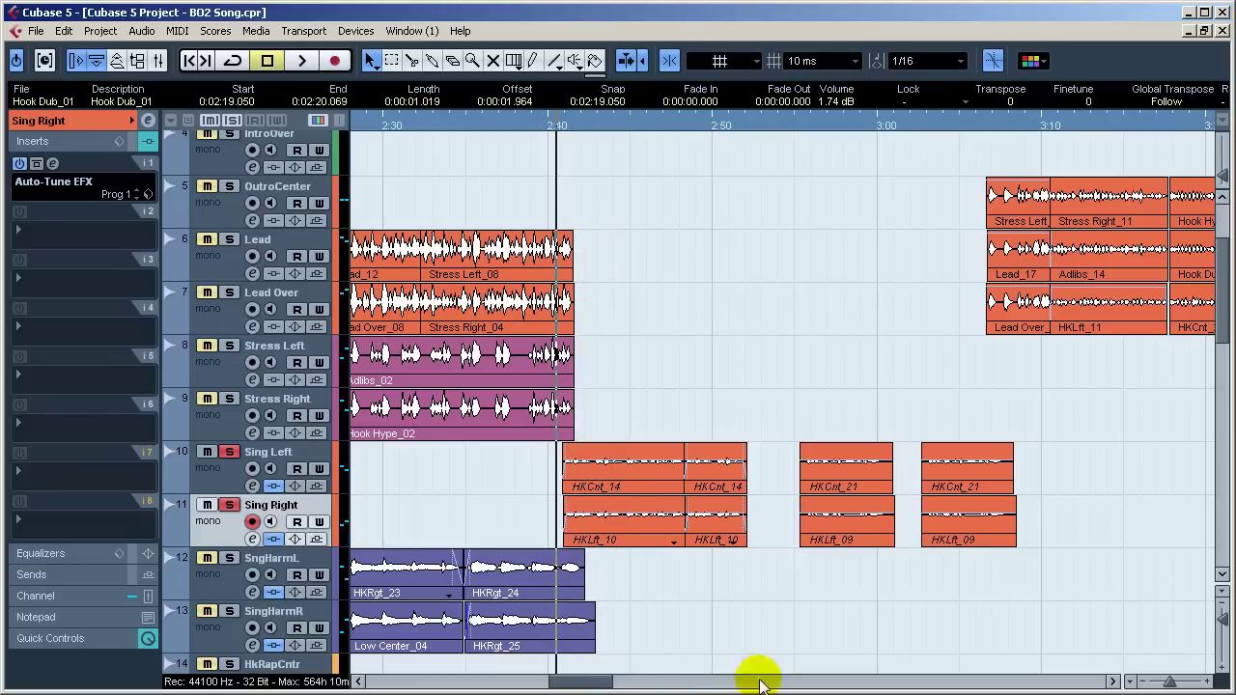
Step: Unsolo Sing Left and Sing Right and place the playhead at about 3:06, just before the outro clips
drag(578, 682, 595, 682)
click(226, 503)
click(228, 453)
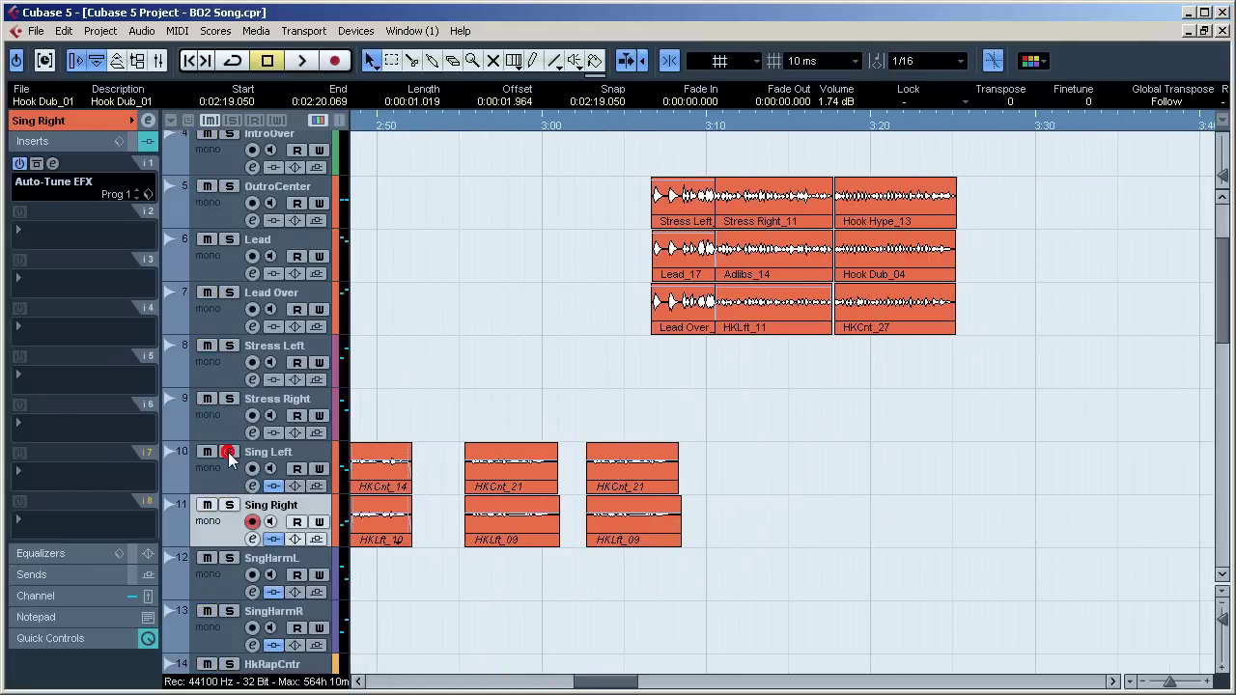
click(645, 127)
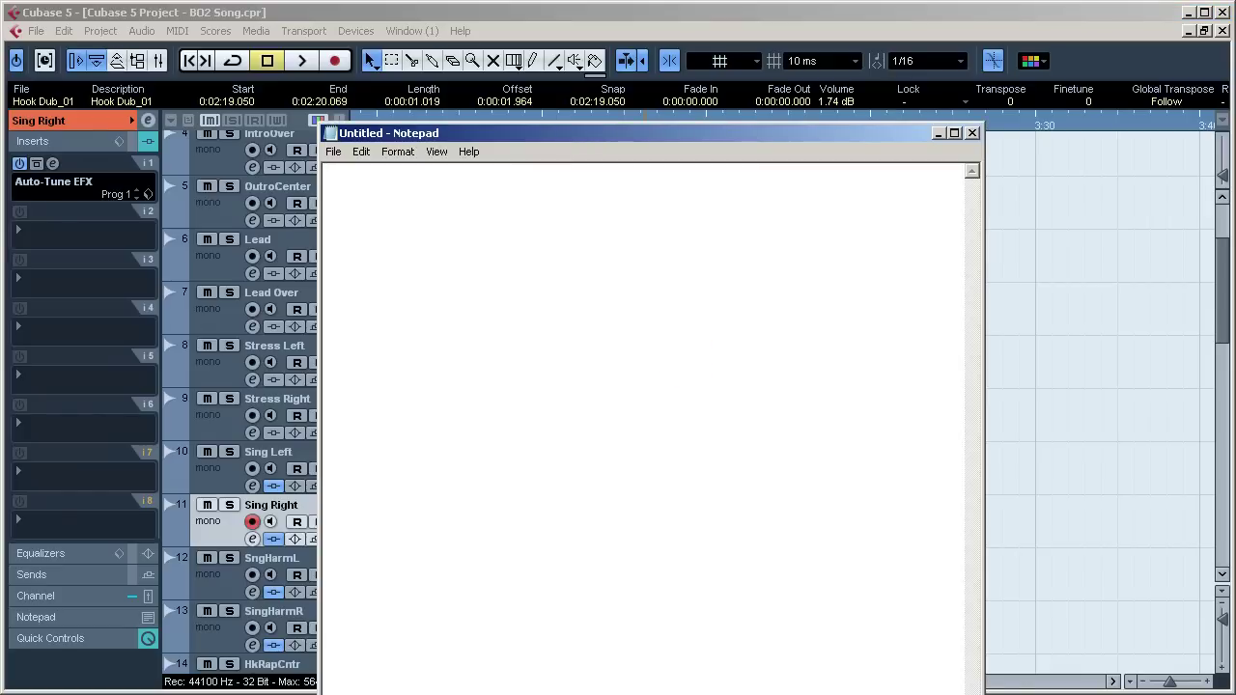
Step: Write the username in Notepad in mixed case and again in lowercase on a second line, and close the note without saving
text(ZxNiNj)
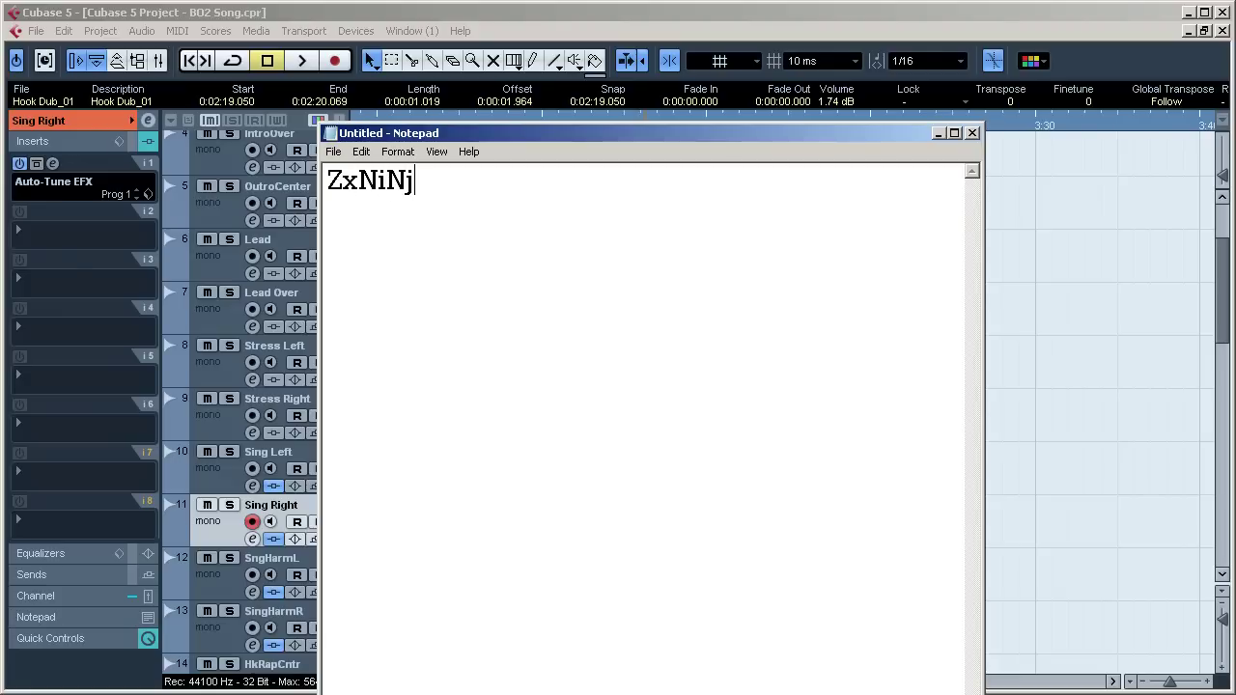
text(AxGuY)
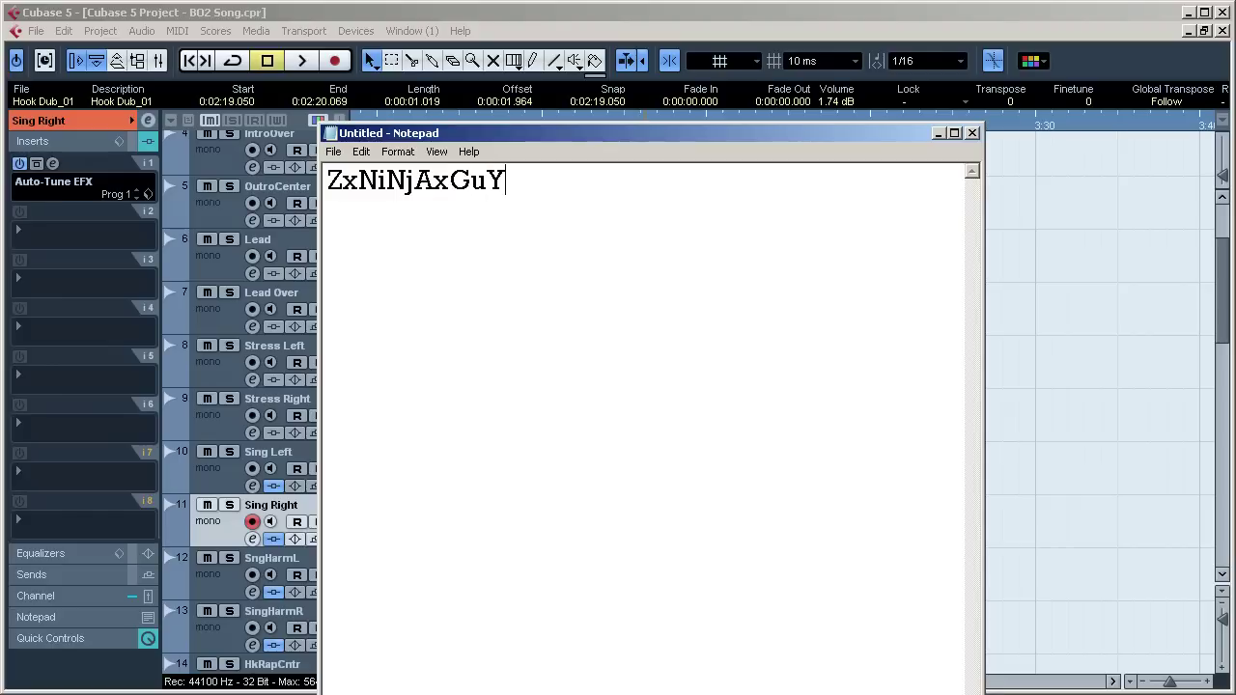
text(xZ)
key(Return)
text(zxn)
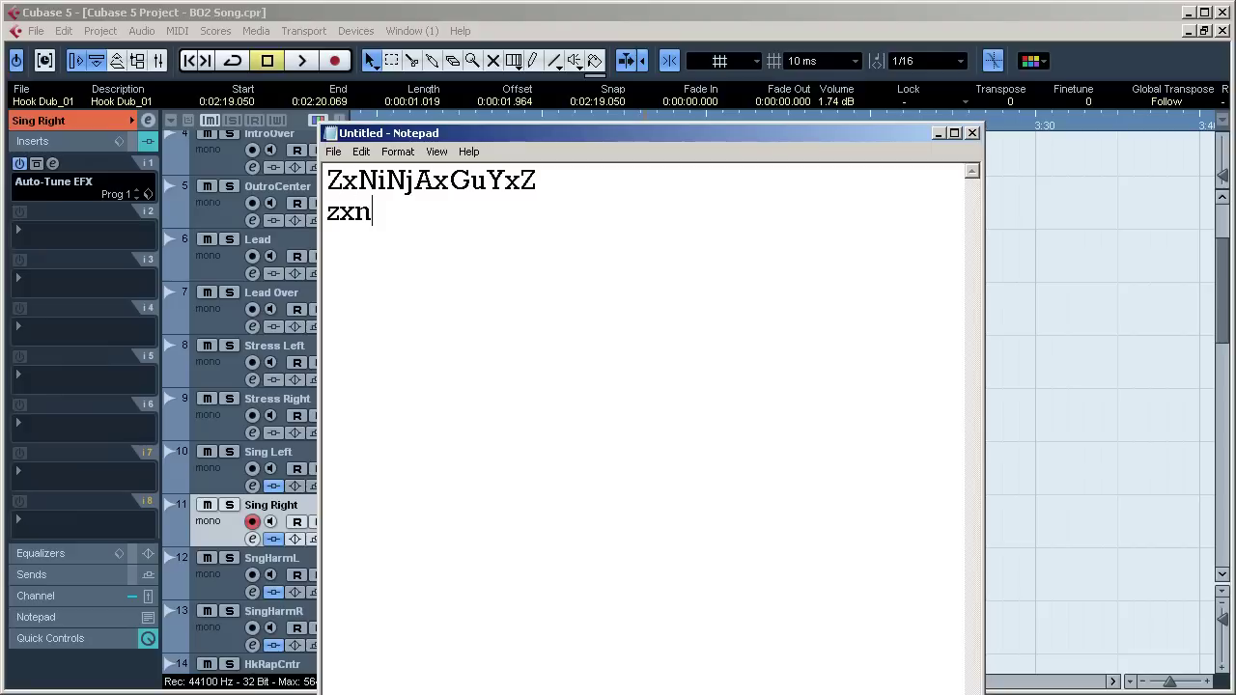
text(injaxguy)
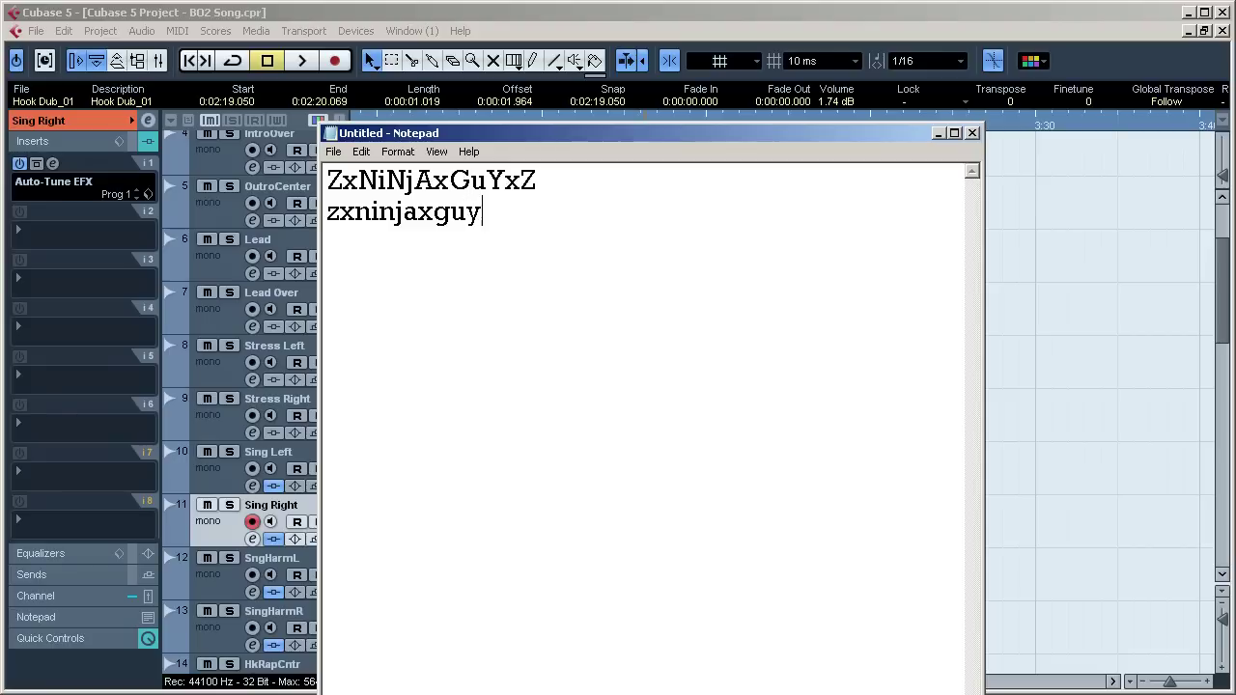
text(xz)
click(973, 132)
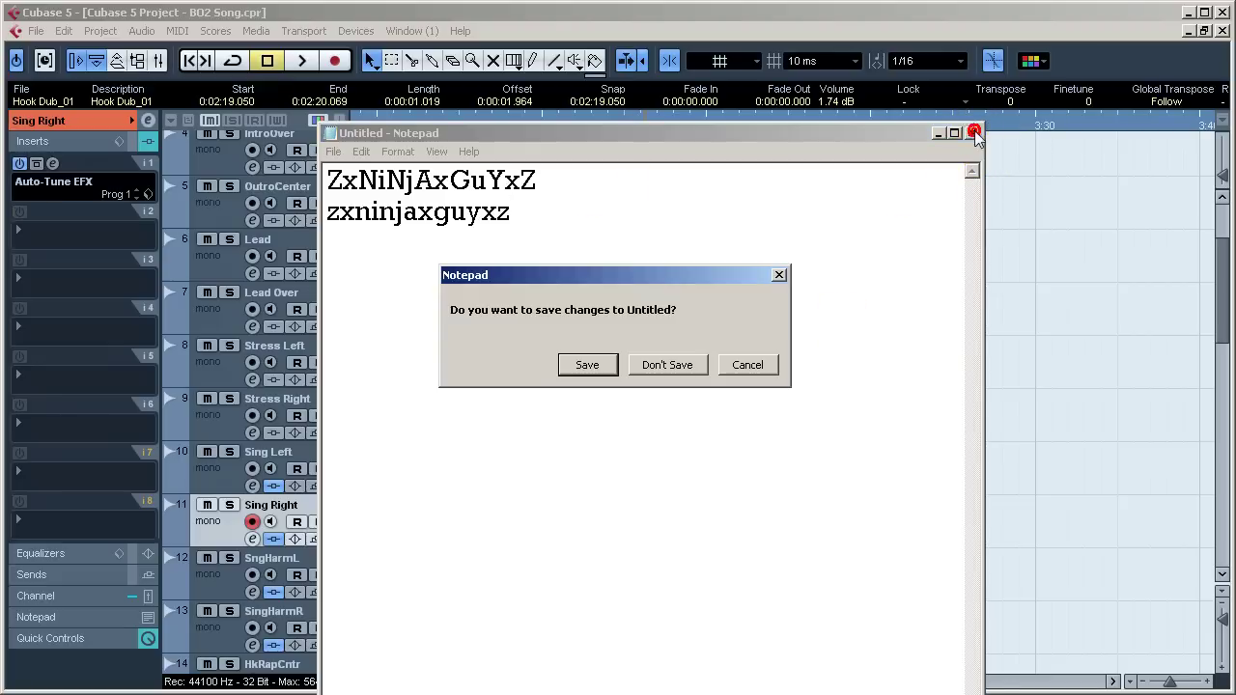
click(668, 364)
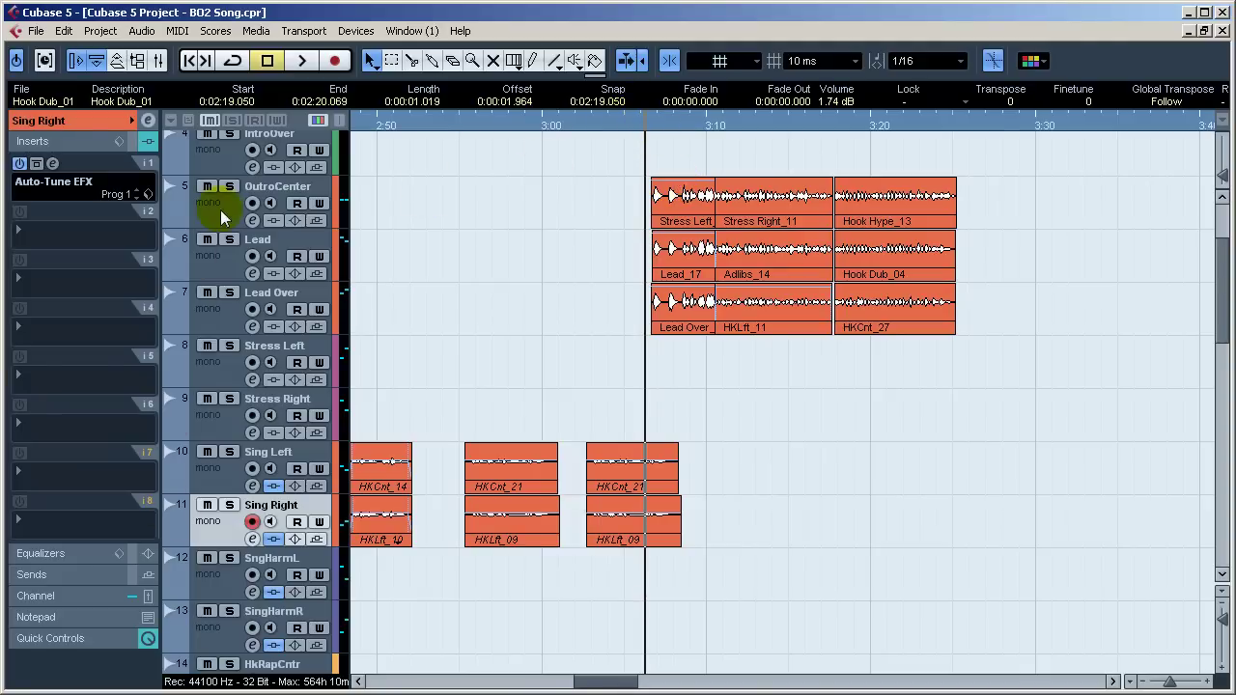
Step: Mute the Vocals track and play the start of the outro from about 3:06
scroll(482, 344, up, 3)
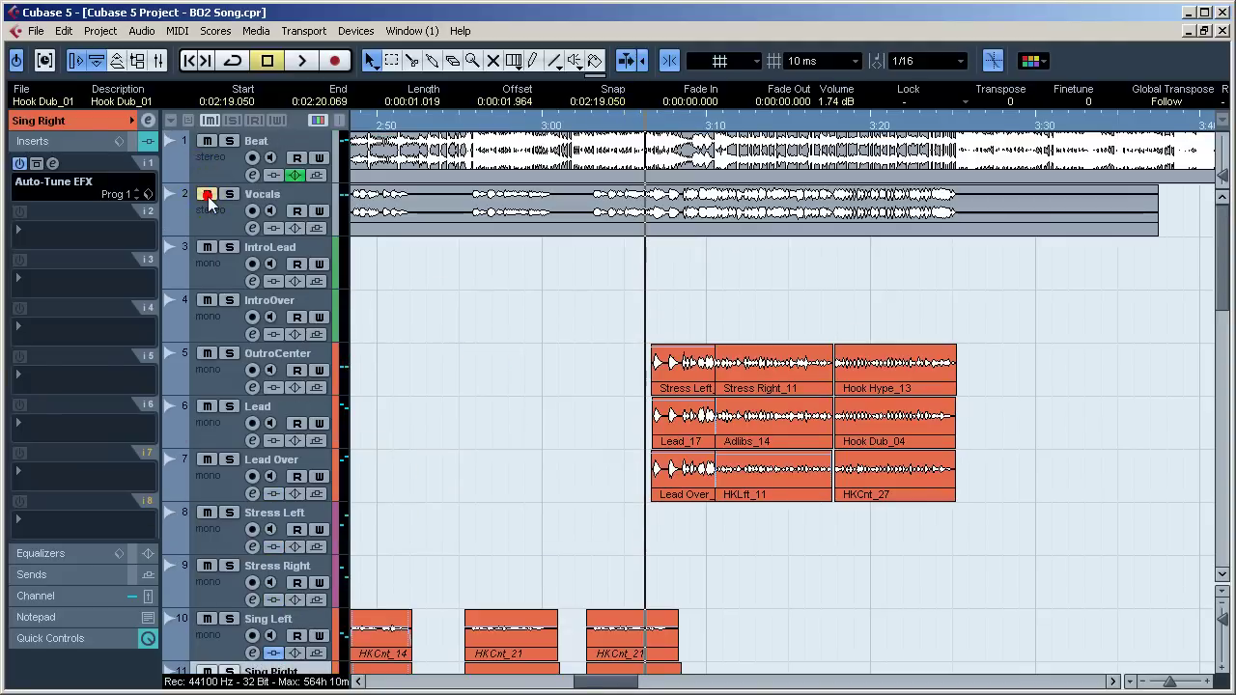
scroll(522, 373, down, 2)
key(space)
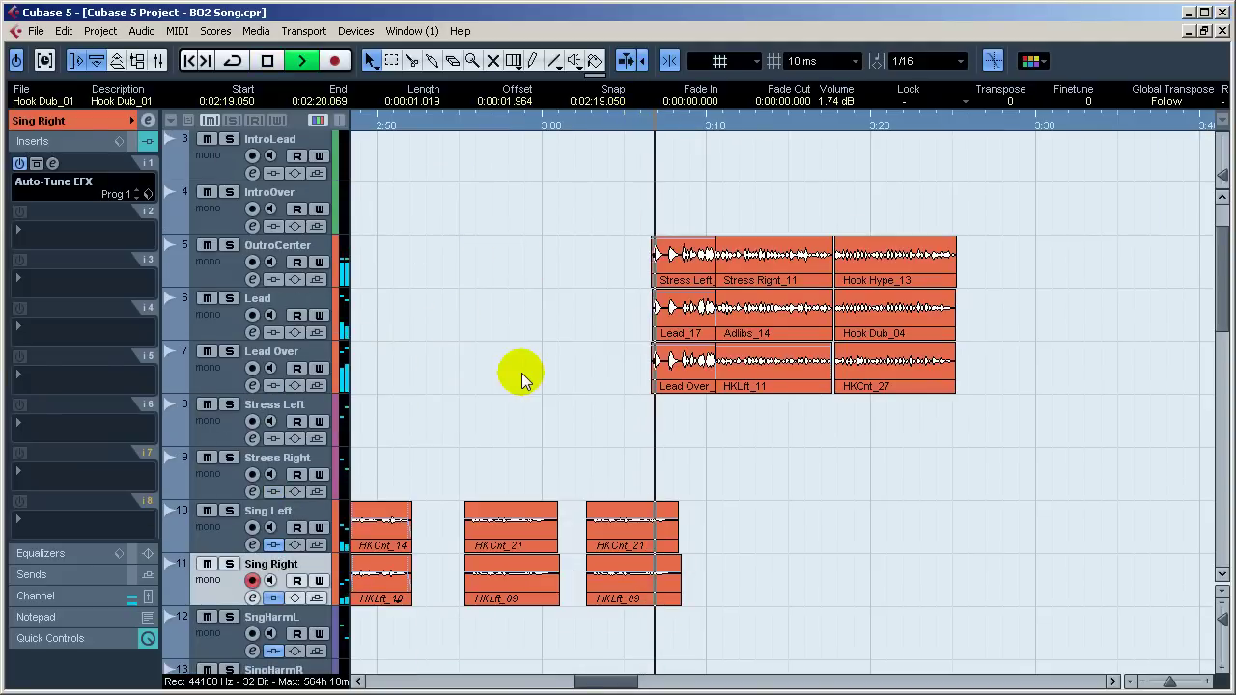
key(space)
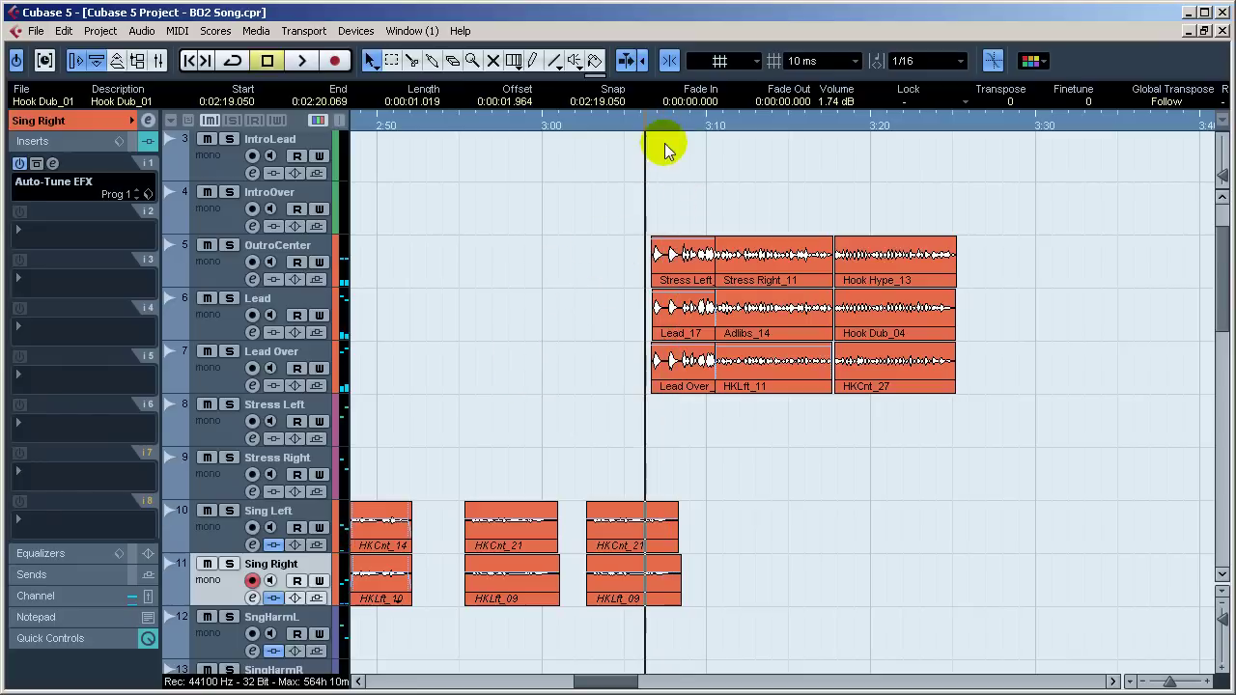
click(649, 121)
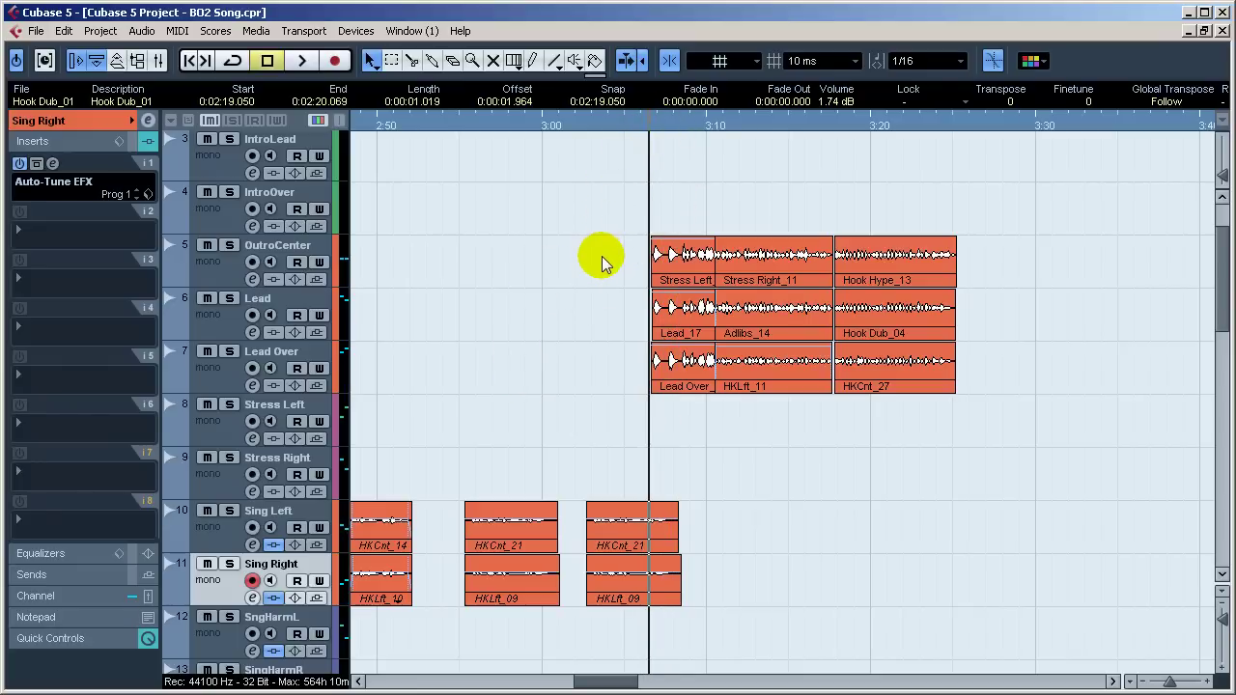
key(space)
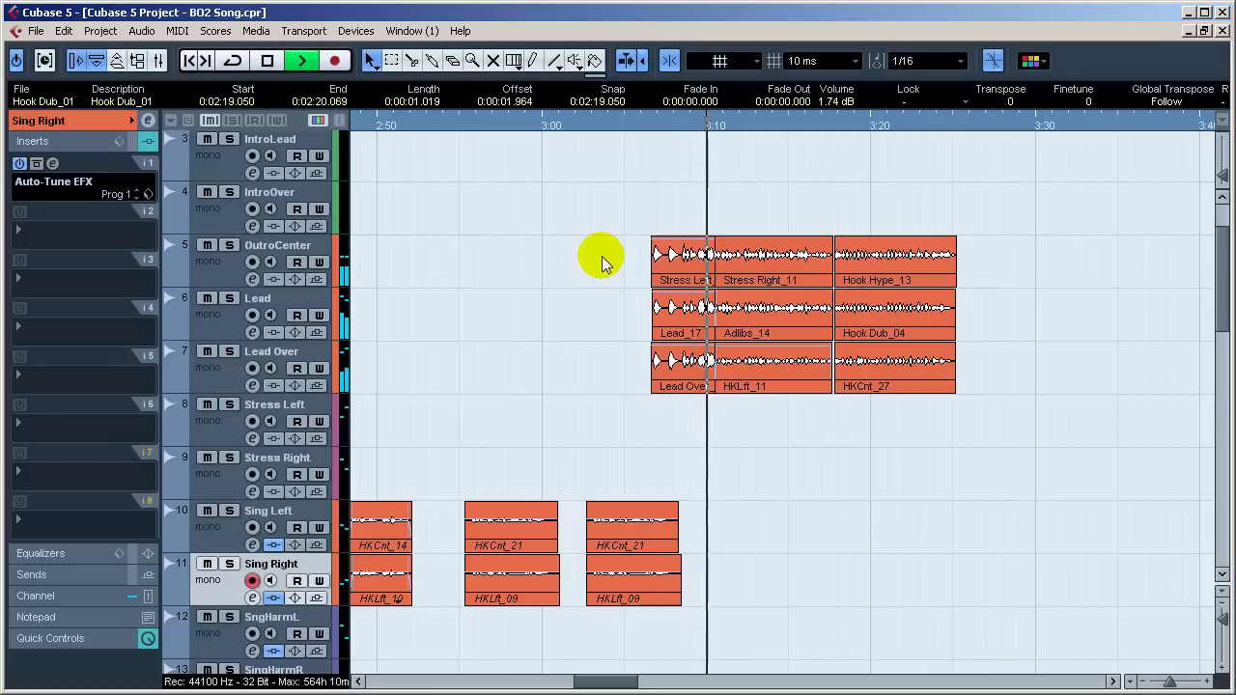
key(space)
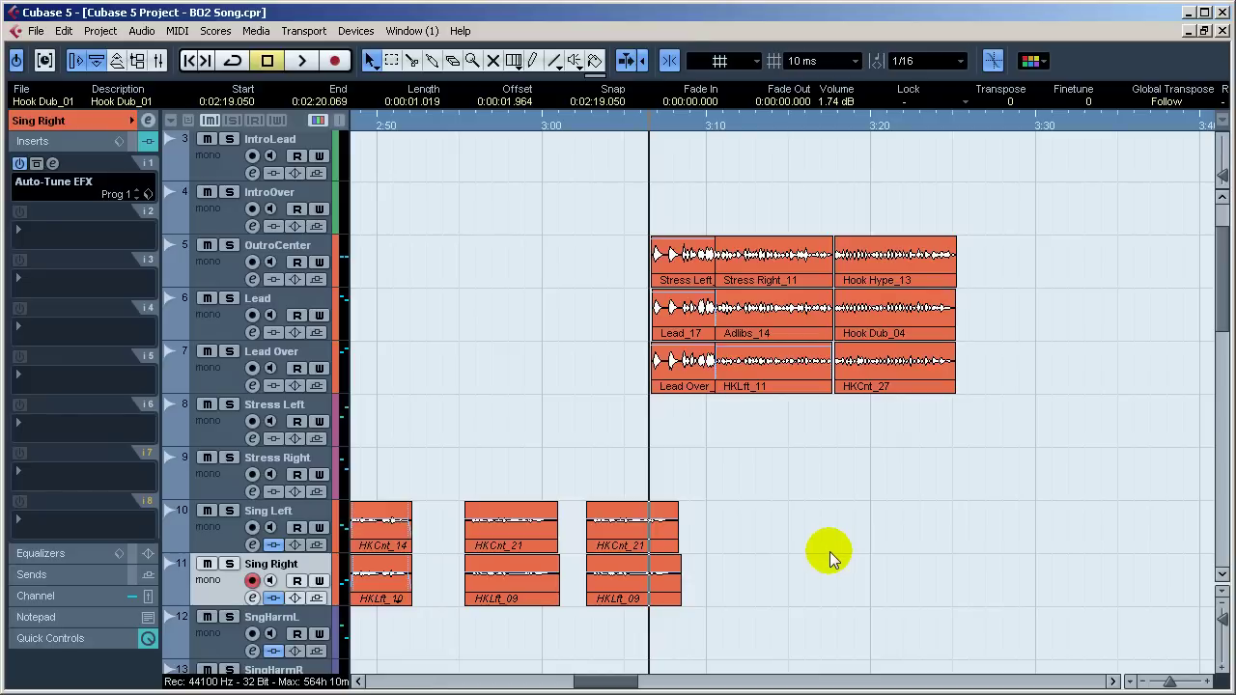
Step: Replay the outro from about 3:06 to about 3:23, enlarging the waveform display of the clips
click(645, 126)
click(652, 127)
click(645, 125)
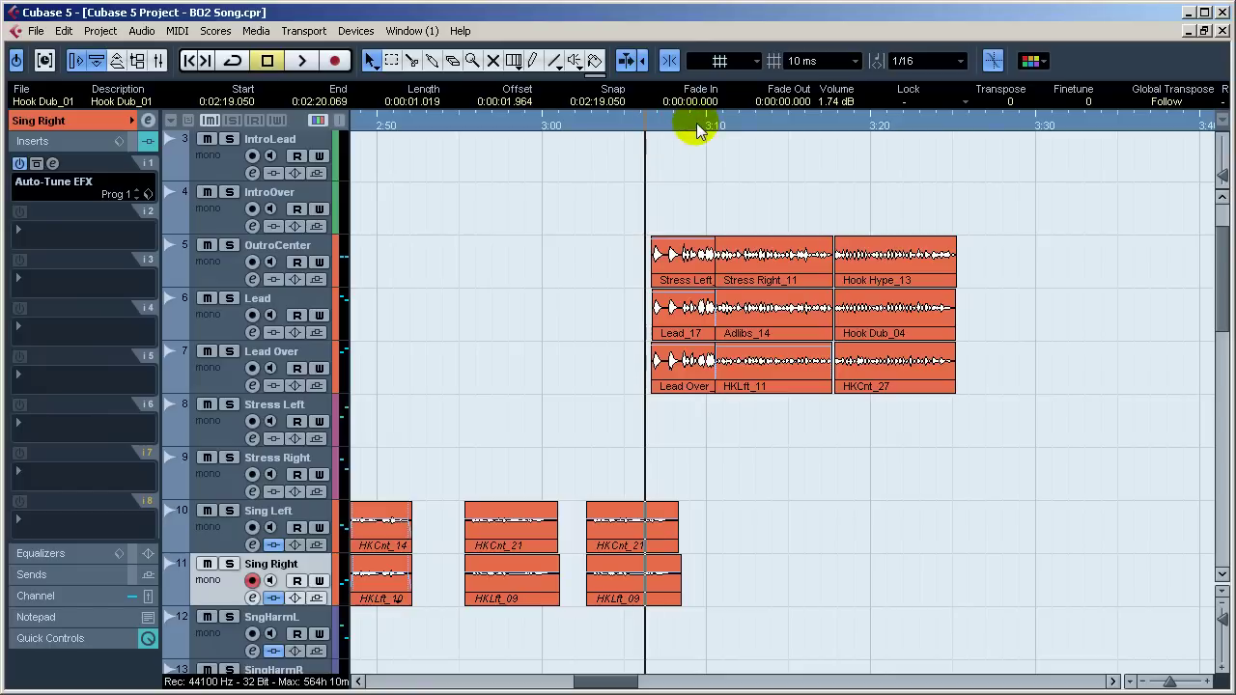
key(space)
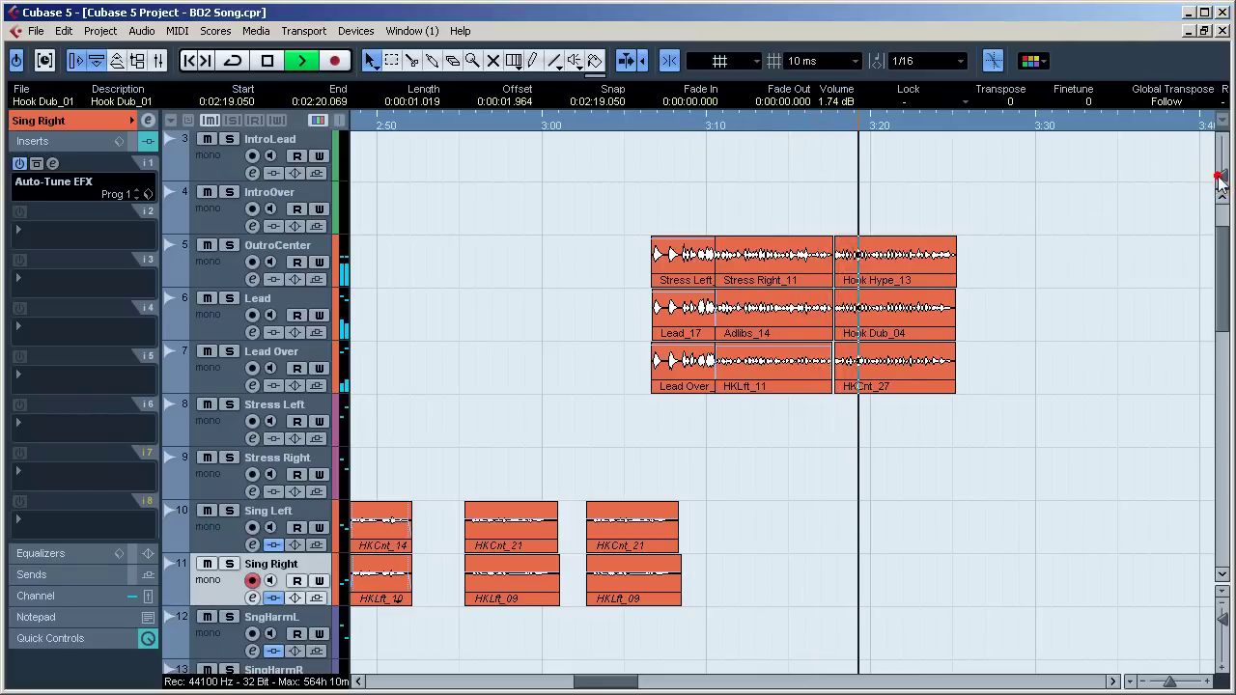
drag(1222, 174, 1221, 180)
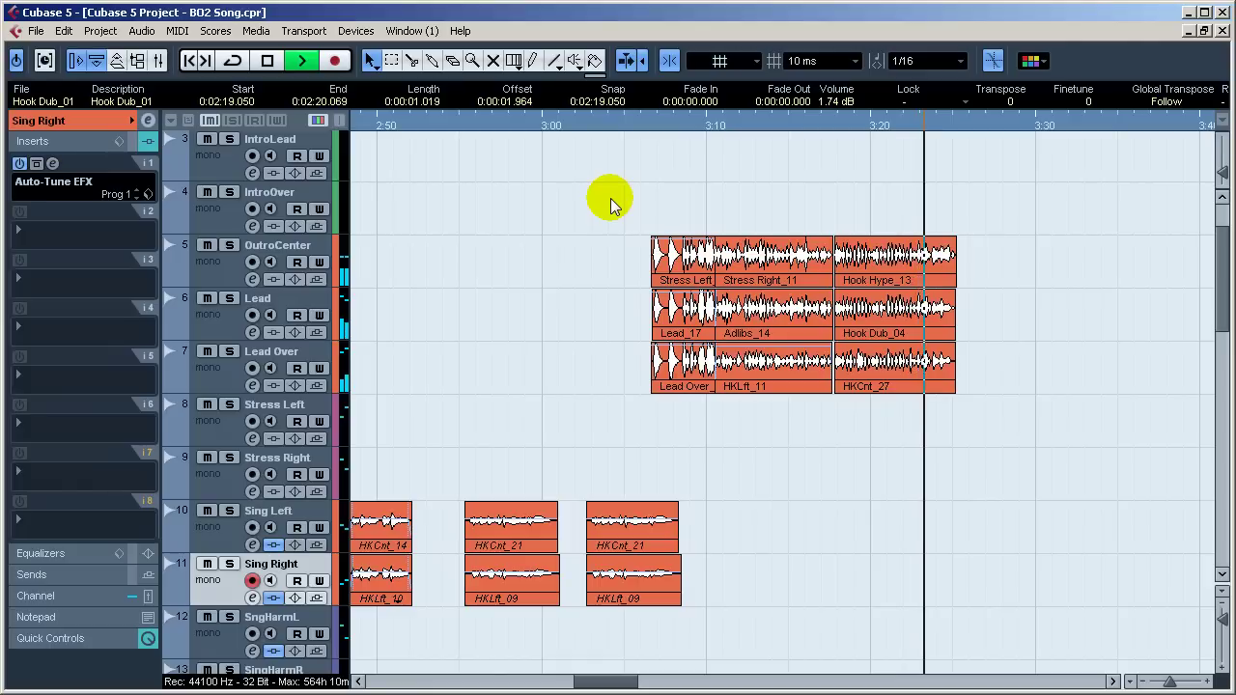
key(space)
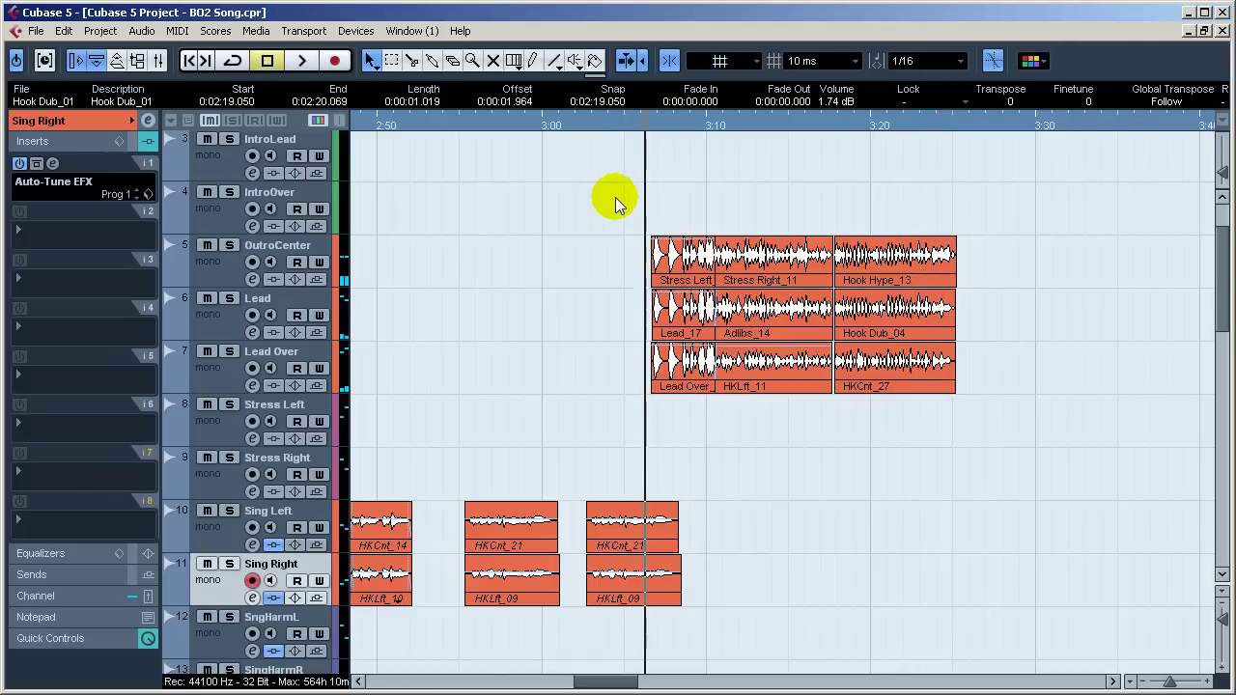
Step: Examine the waveform of the Stress Right_11 clip on OutroCenter in the Sample Editor at a higher vertical magnification
double_click(756, 262)
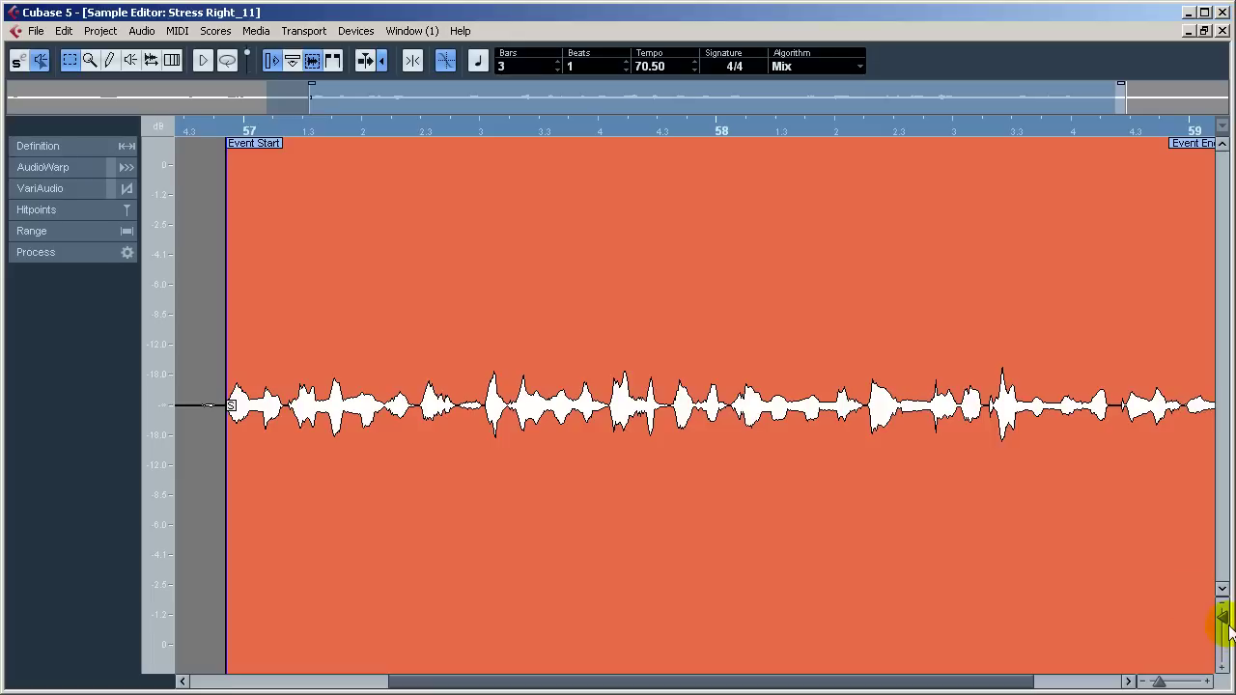
mouse_move(1224, 624)
mouse_down()
mouse_move(1223, 641)
mouse_move(1224, 627)
mouse_up()
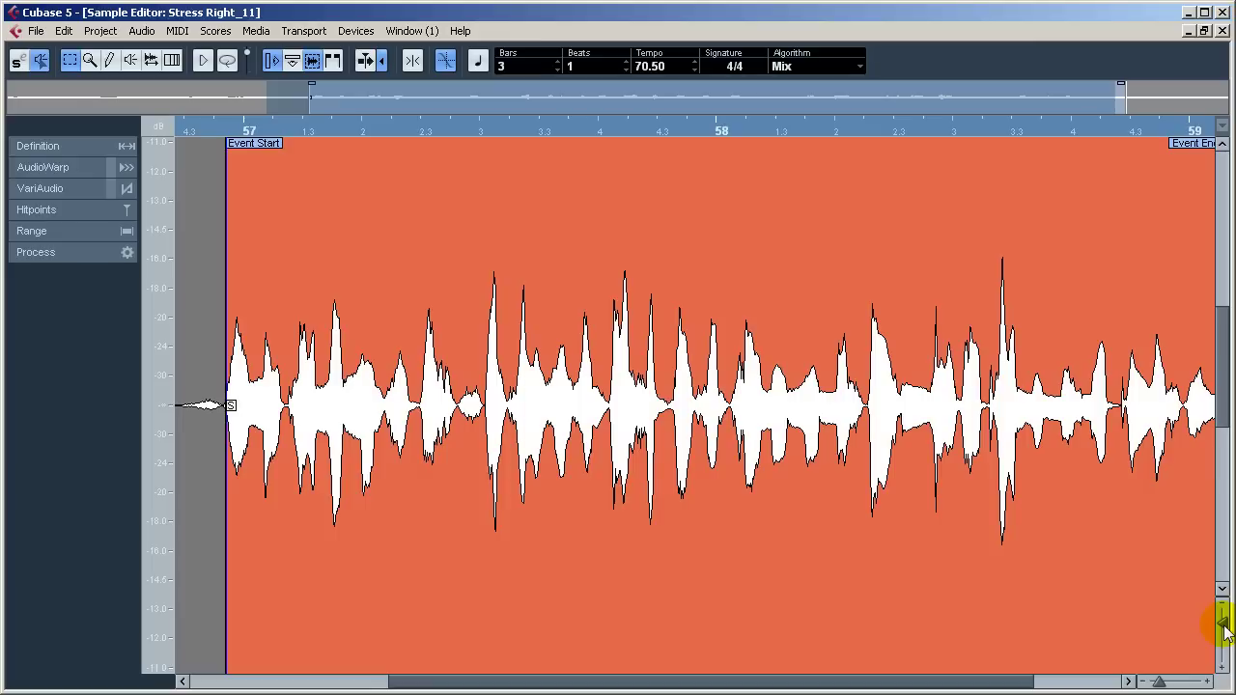
drag(1225, 627, 1223, 632)
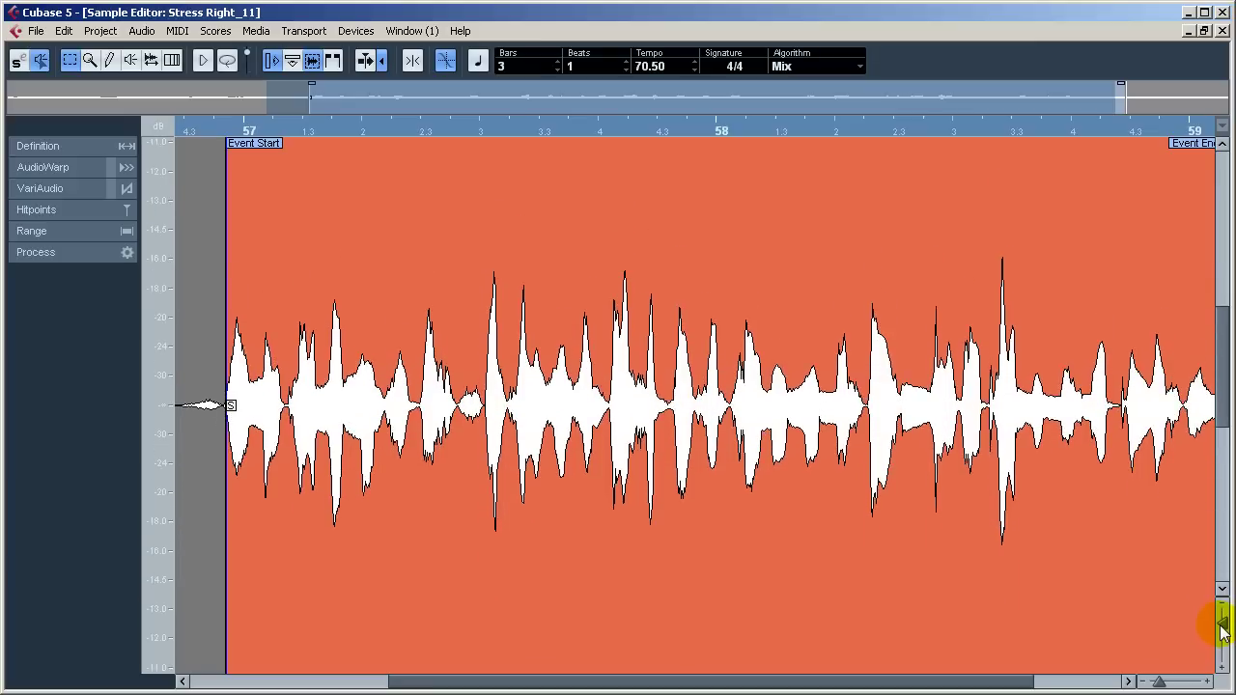
click(1223, 32)
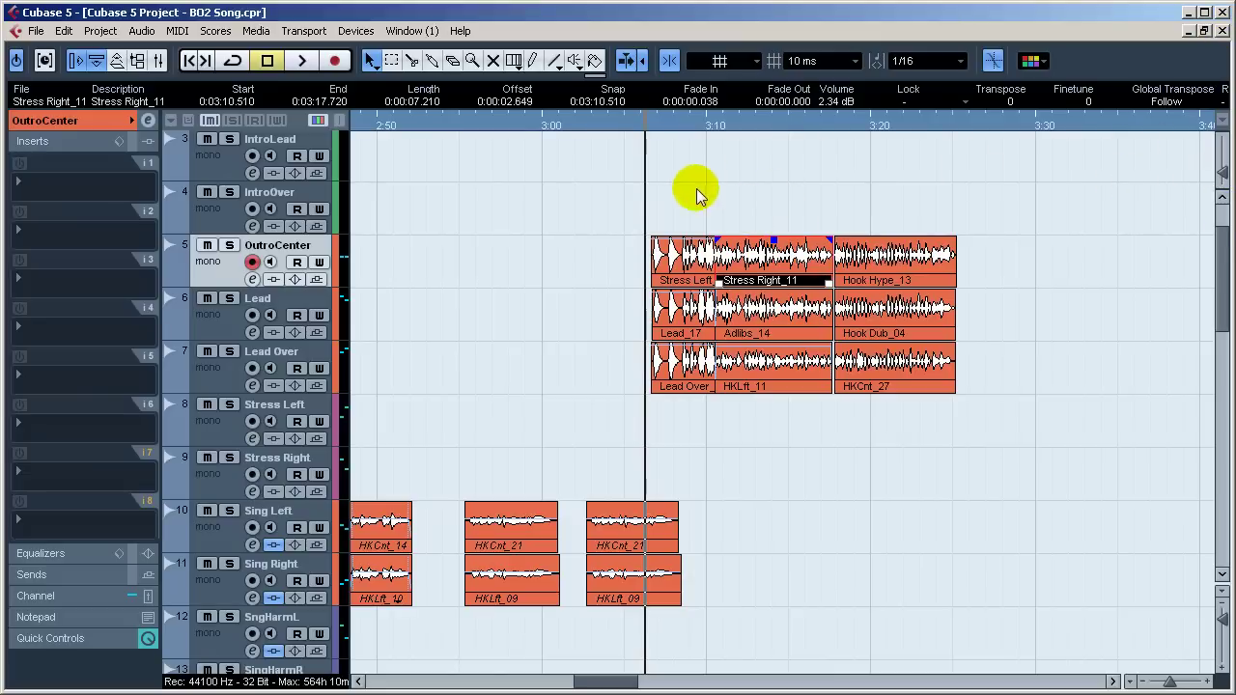
Step: Compare the panning and output routing of the OutroCenter, Lead and Lead Over tracks
click(222, 276)
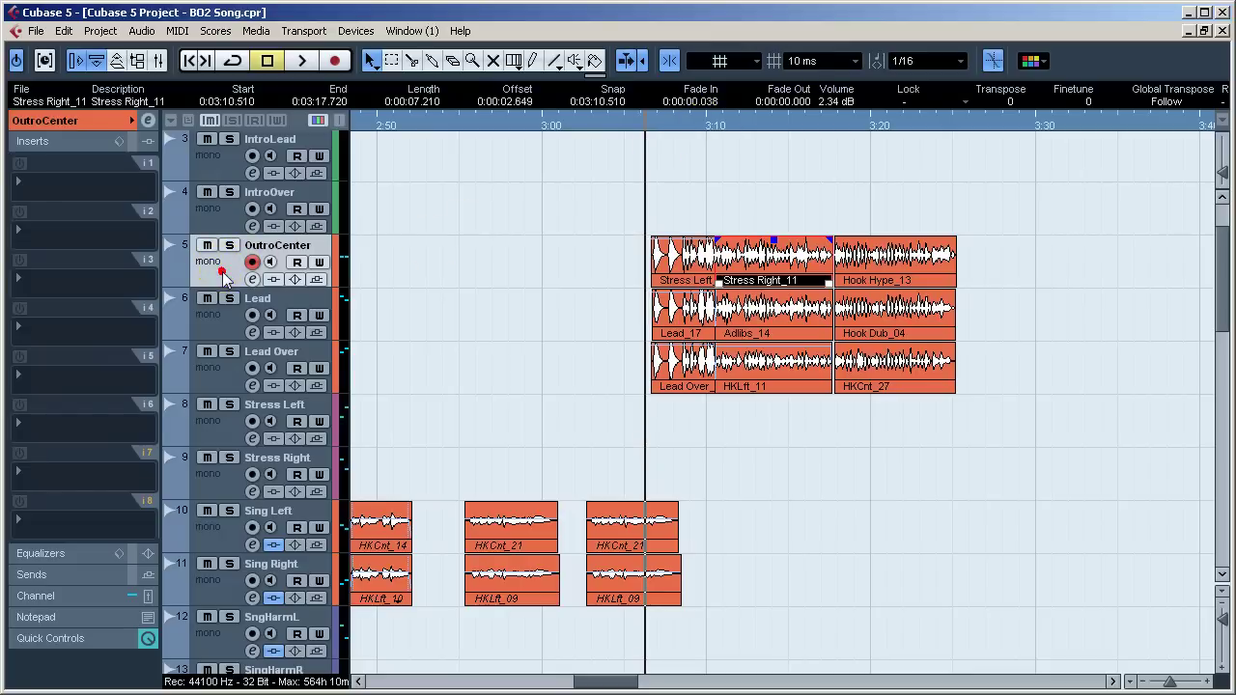
click(65, 117)
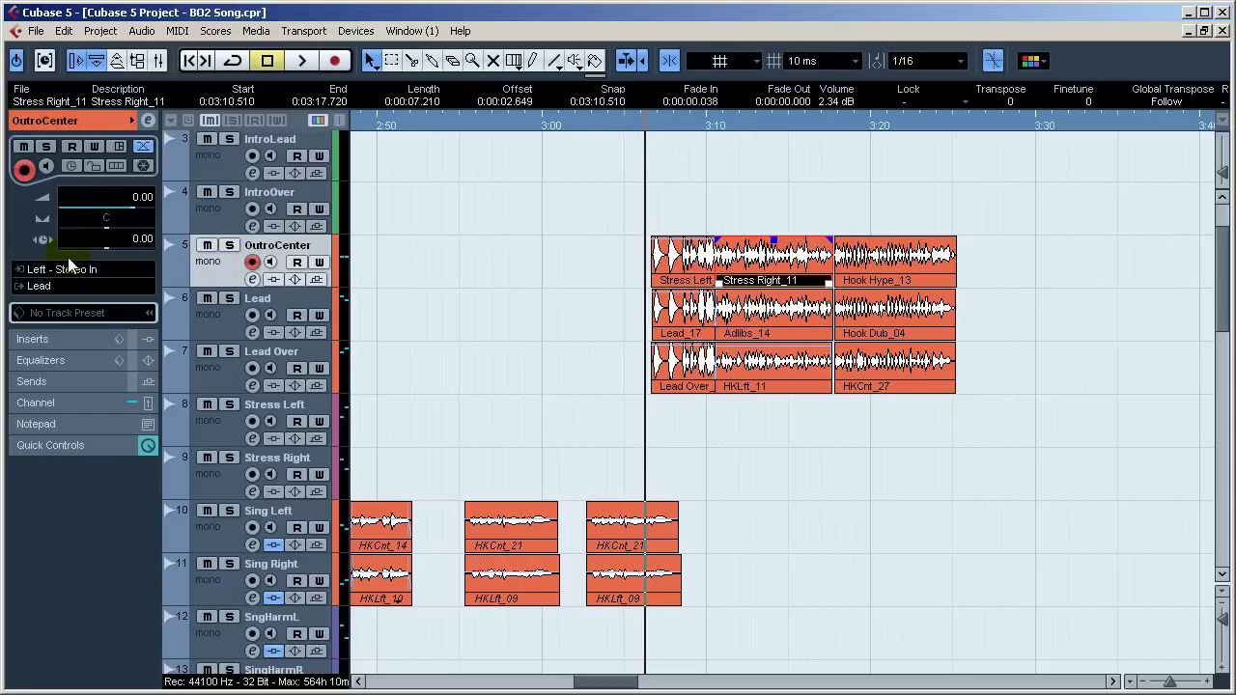
click(215, 326)
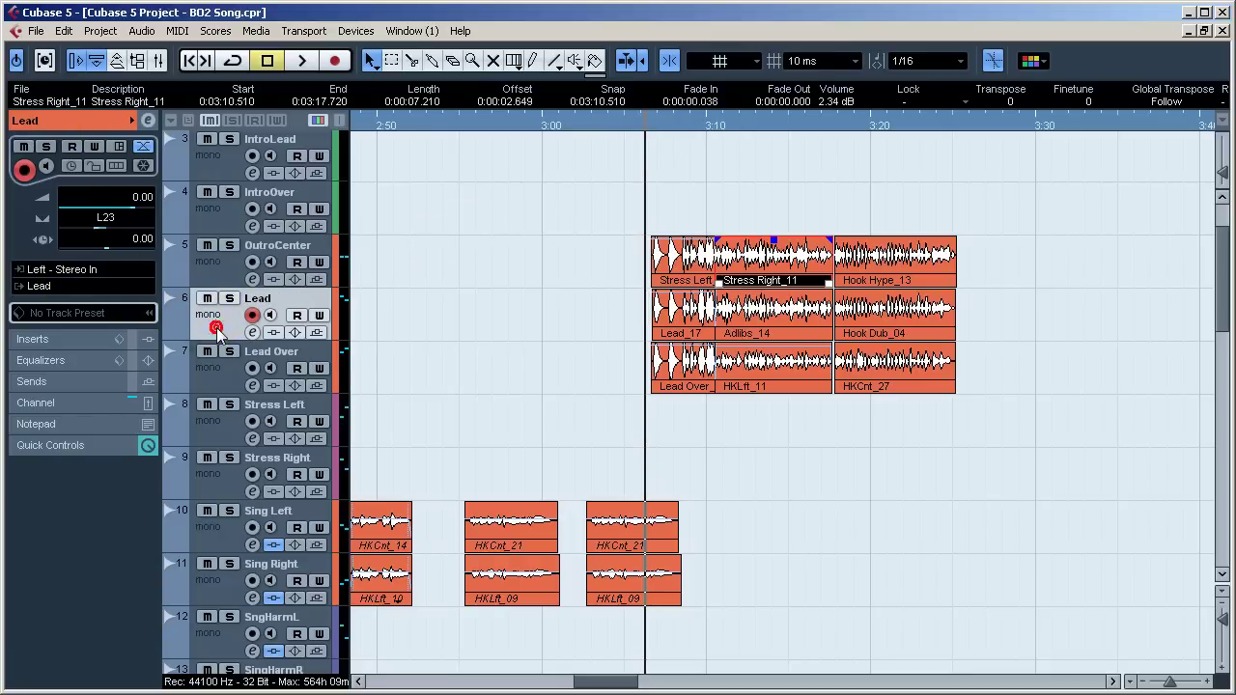
click(235, 378)
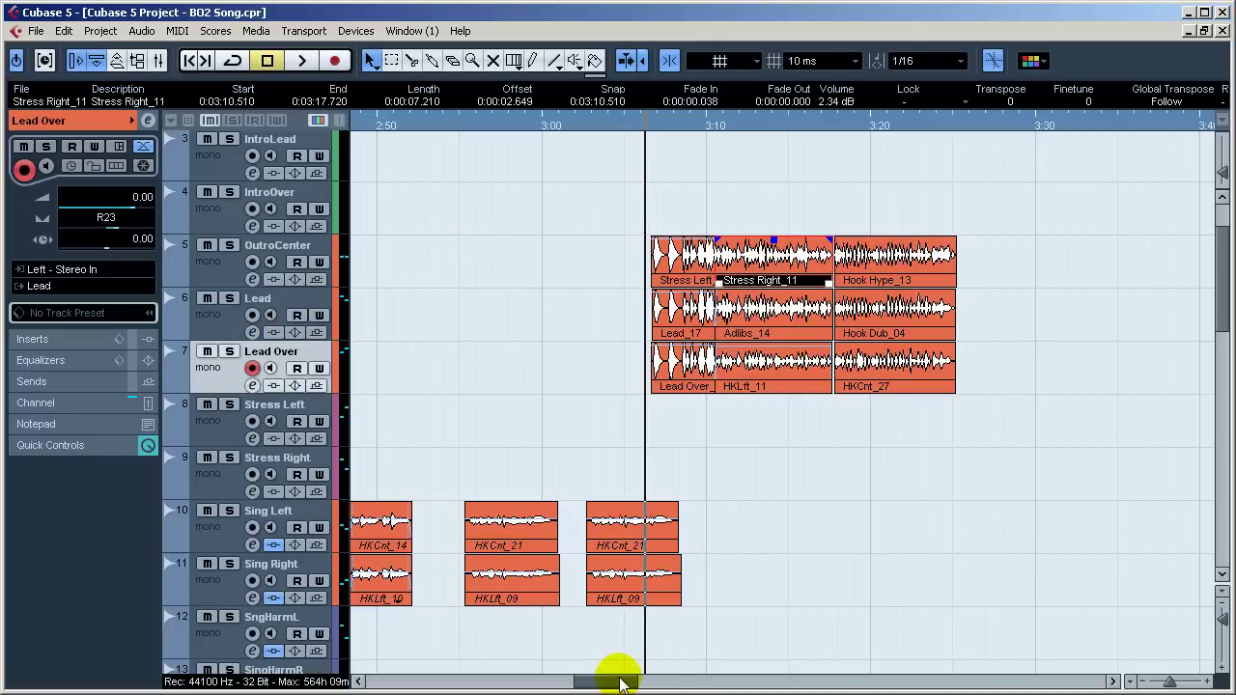
Step: Place the playhead at about 3:10, near the end of the first outro clips
mouse_move(626, 681)
mouse_down()
mouse_move(555, 684)
mouse_move(670, 682)
mouse_move(629, 679)
mouse_move(634, 666)
mouse_up()
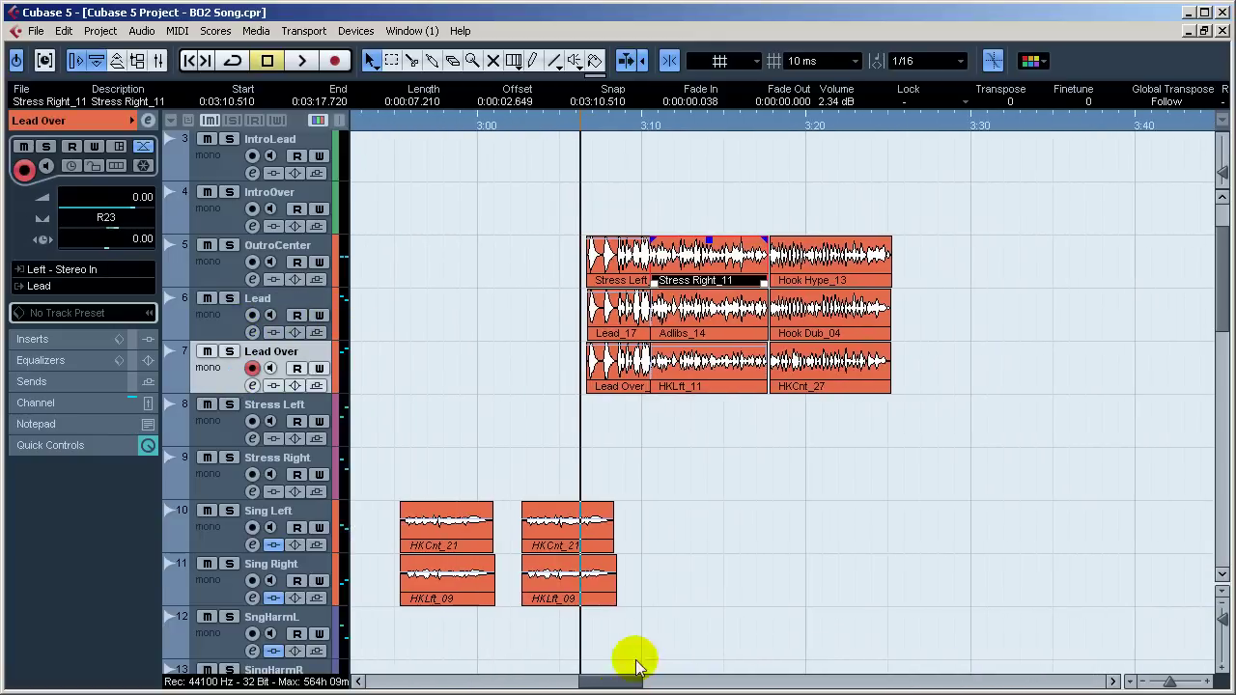
click(643, 127)
click(600, 123)
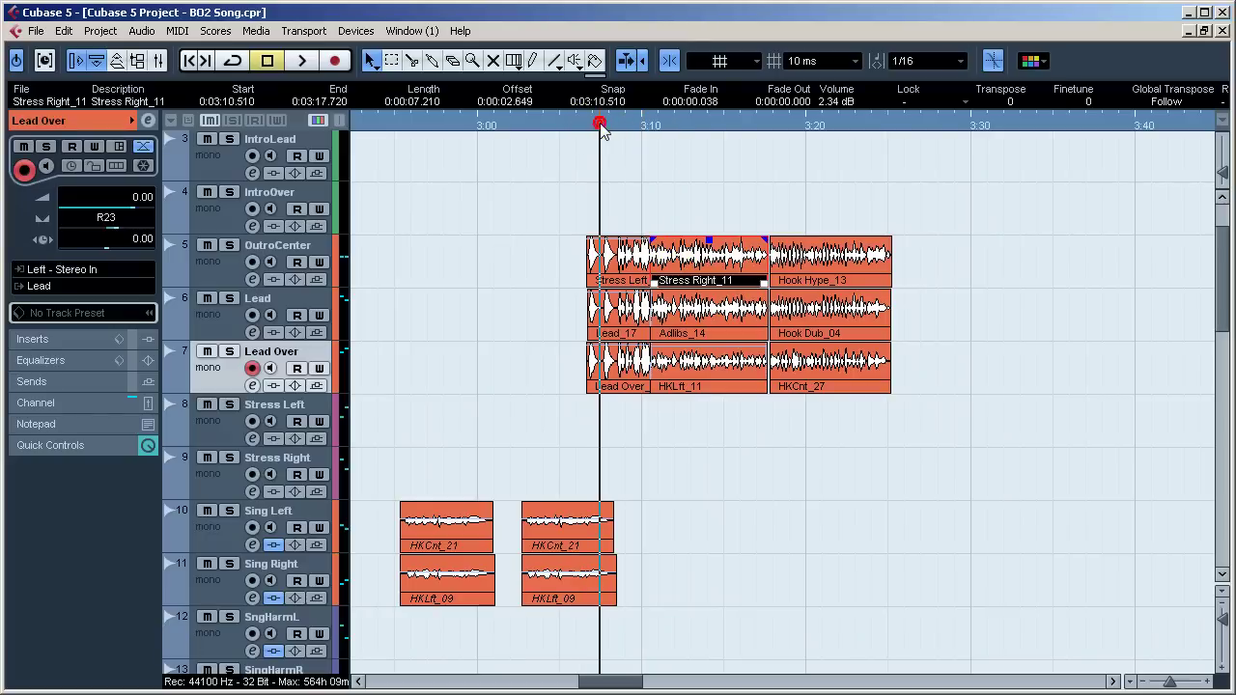
click(641, 126)
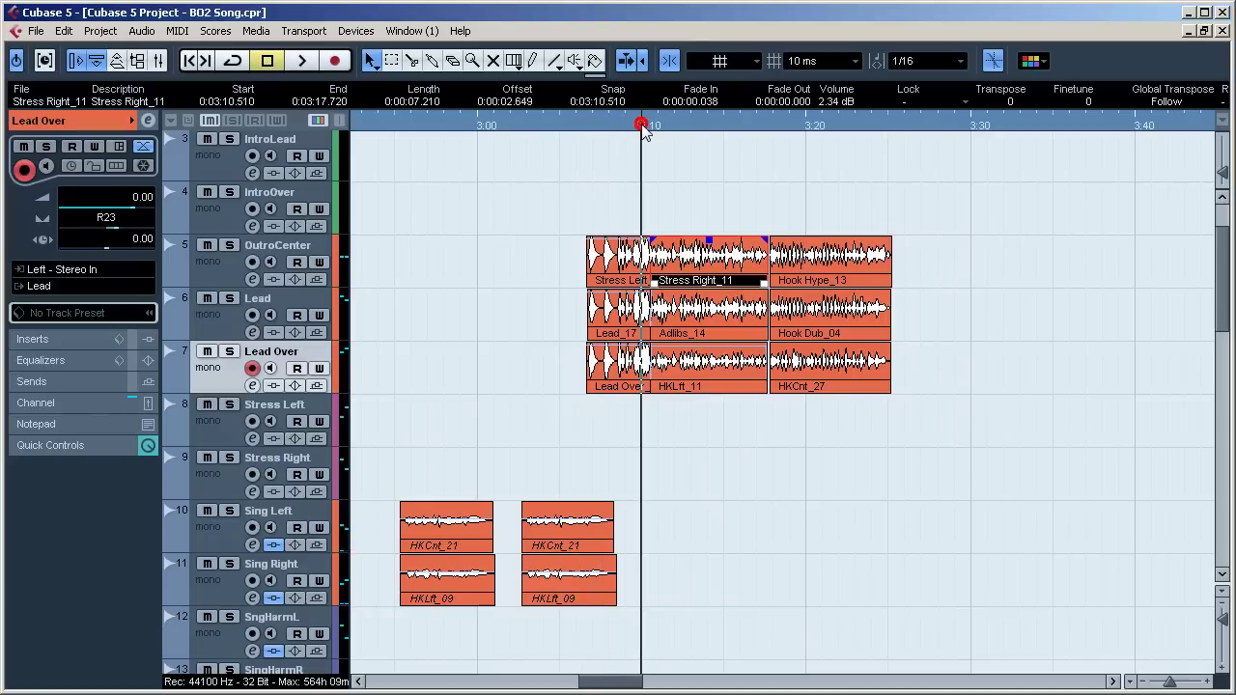
Step: Play short passages of the outro from about 3:10 and from about 3:12
key(space)
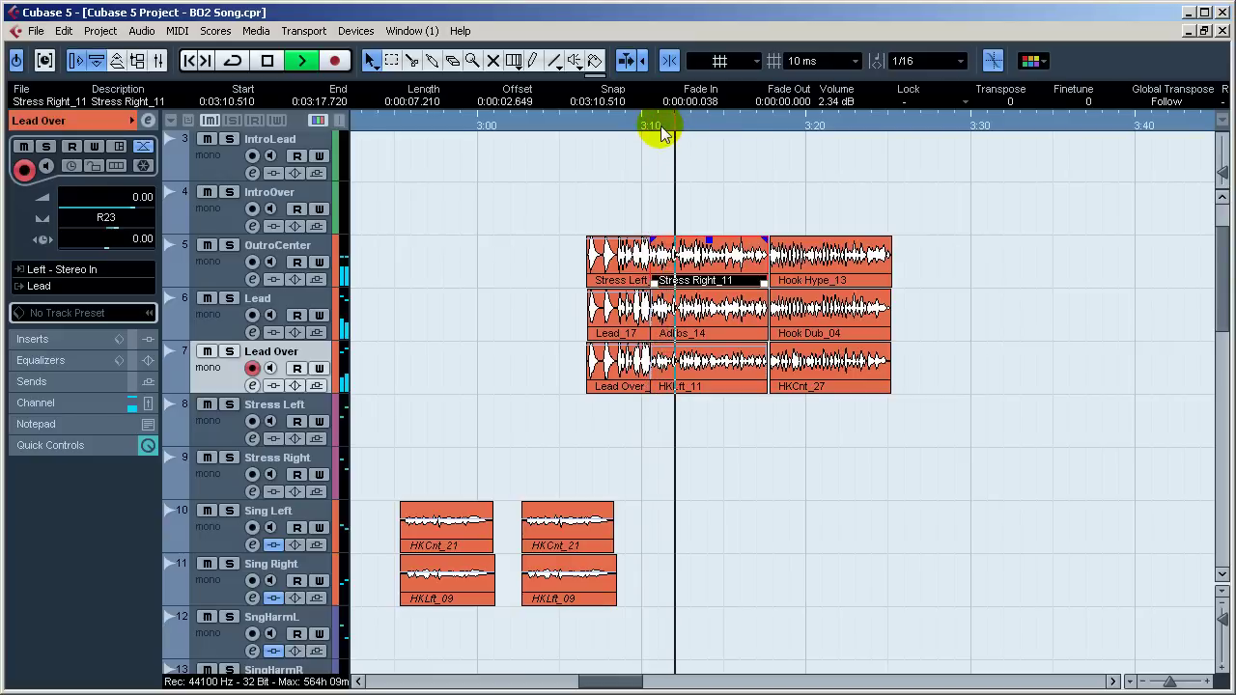
key(space)
click(678, 124)
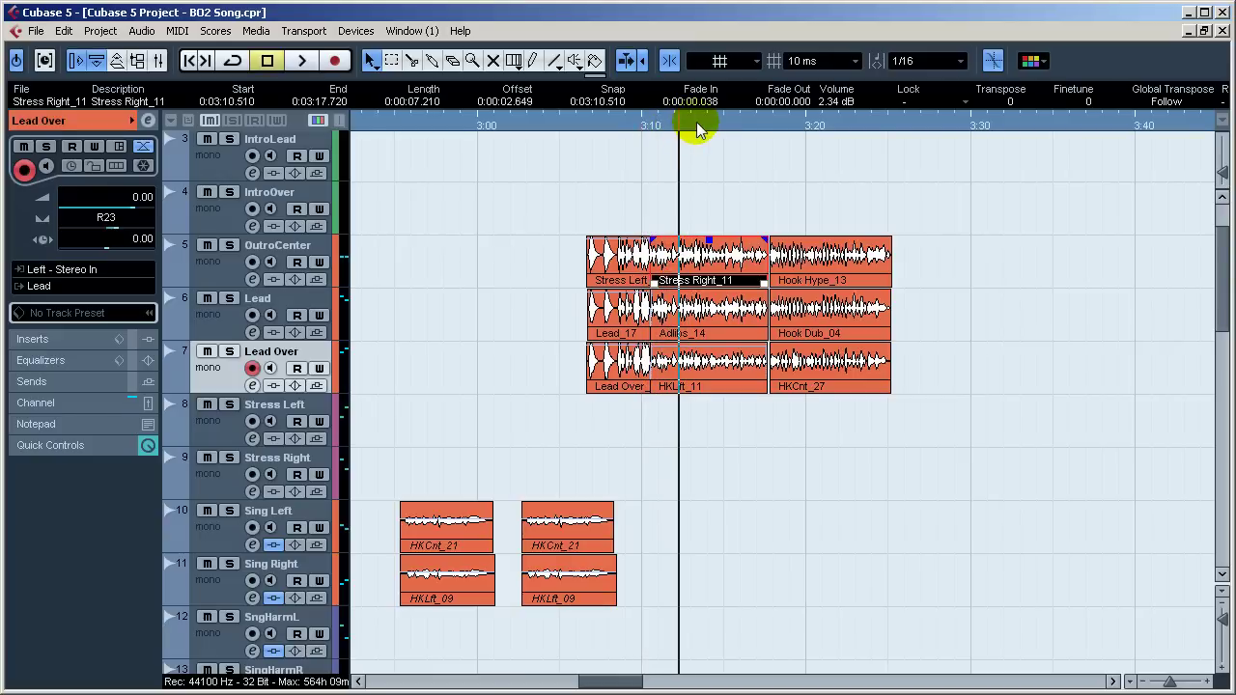
key(space)
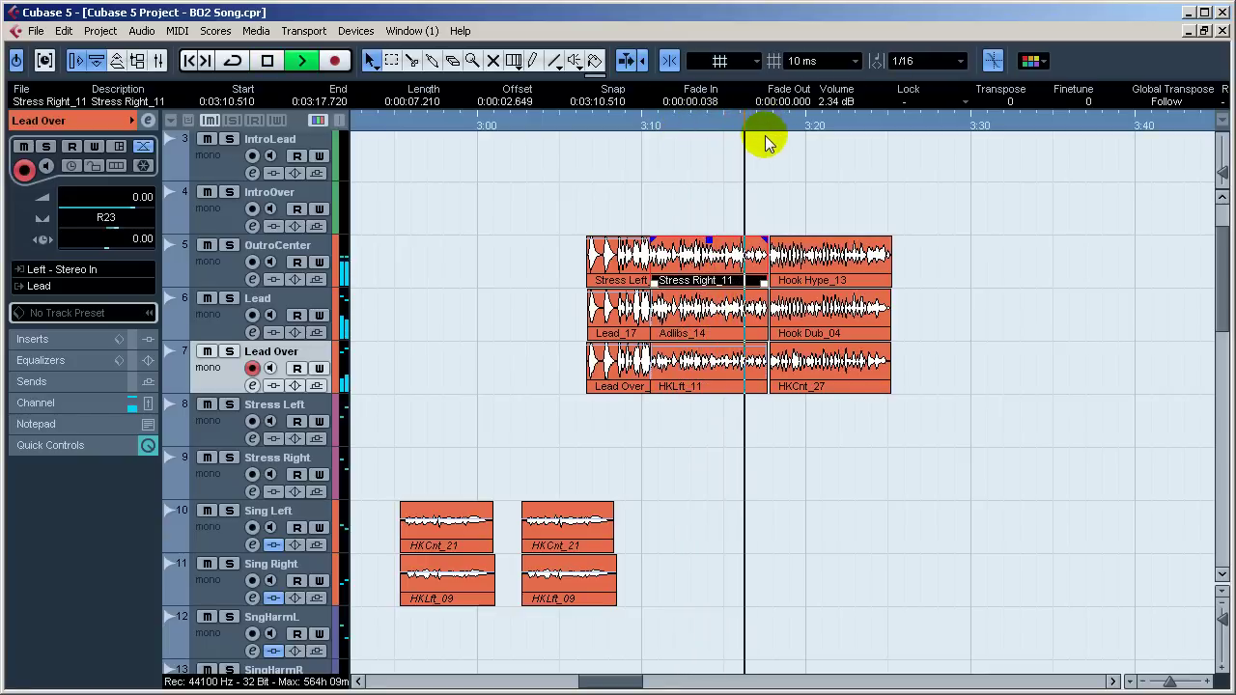
key(space)
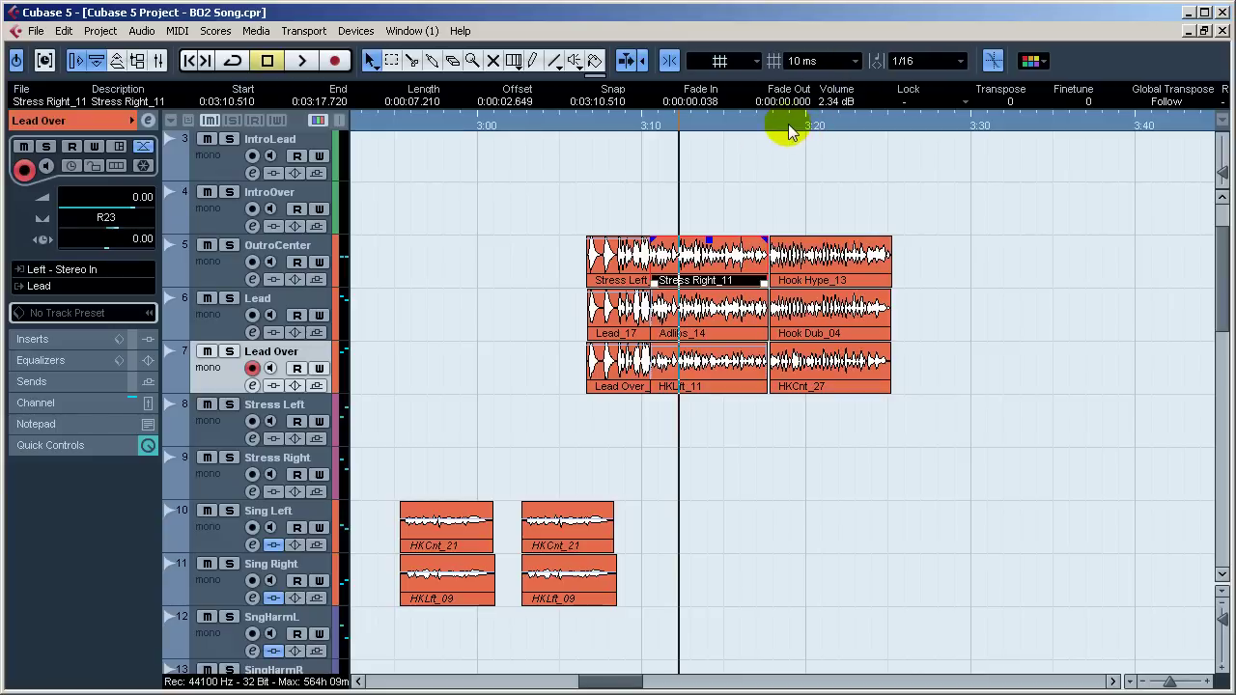
Step: Play the third set of outro clips from about 3:18 and place the playhead at about 3:21
click(778, 126)
key(space)
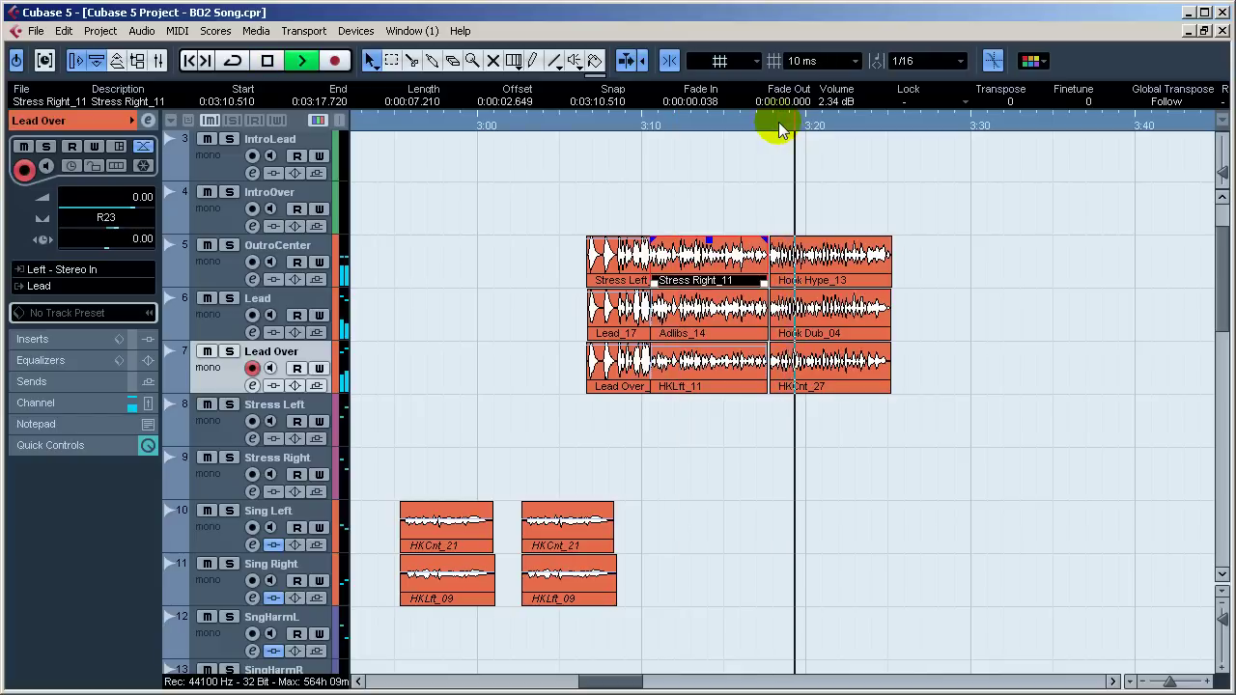
key(space)
click(773, 125)
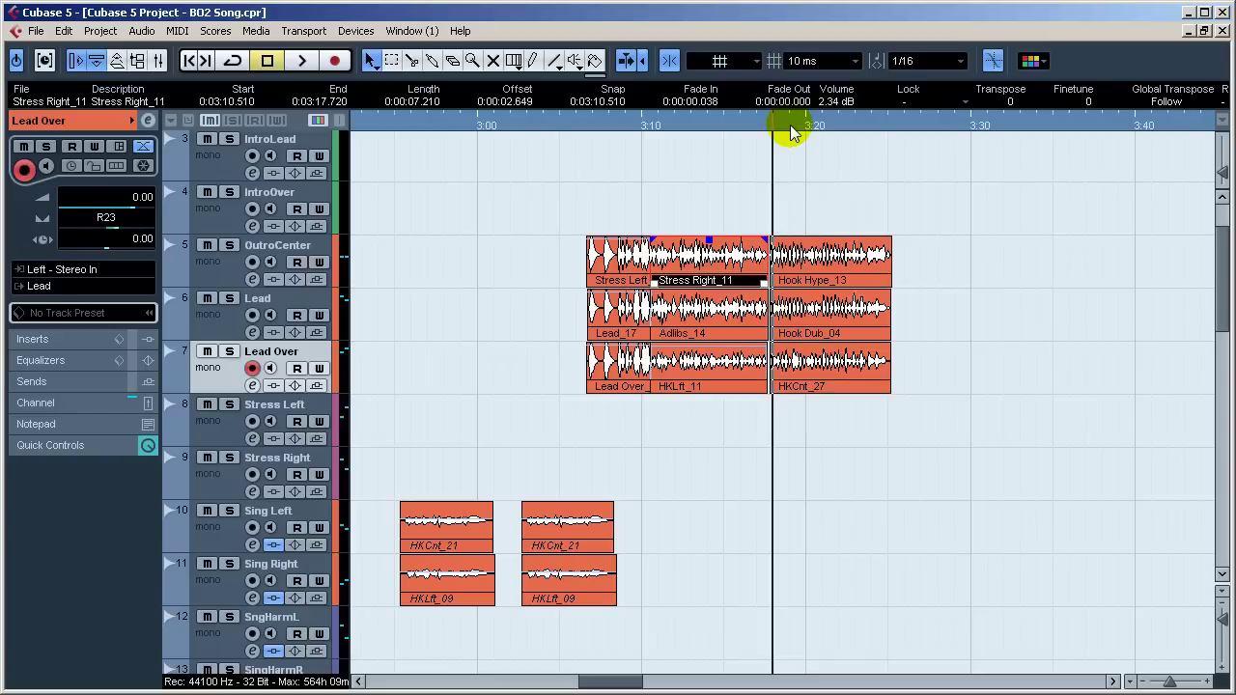
key(space)
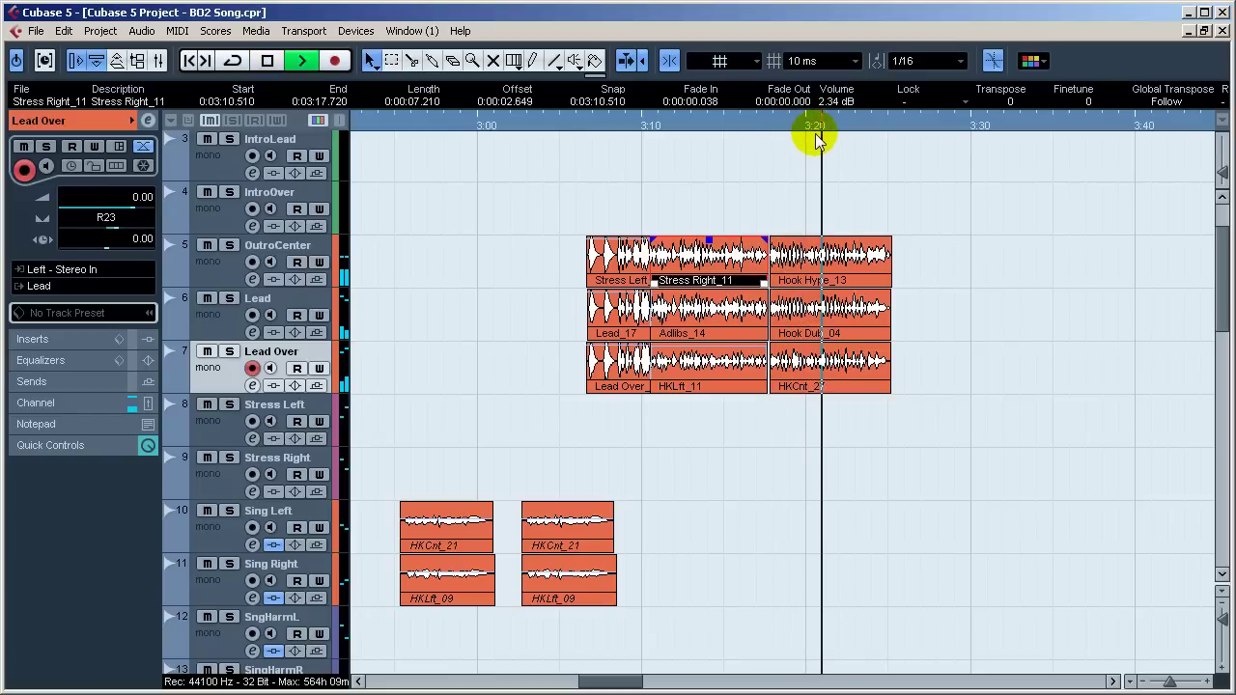
key(space)
click(825, 122)
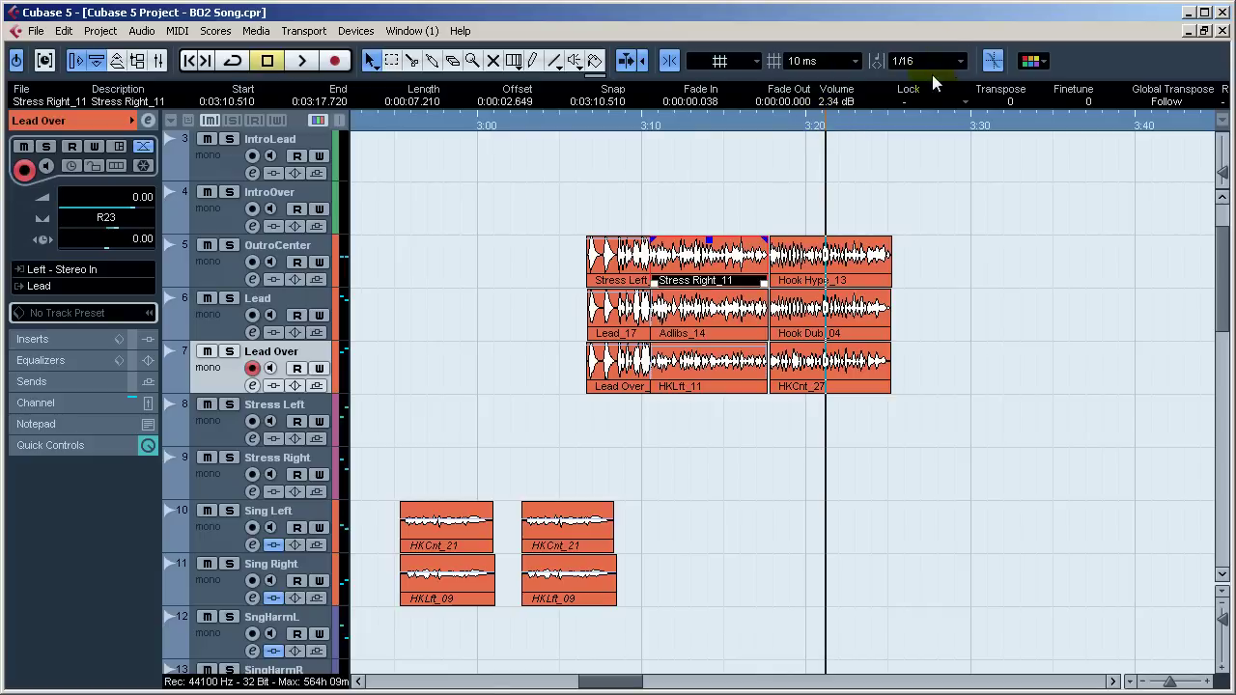
Step: Play the last part of the outro clips from about 3:23
click(843, 126)
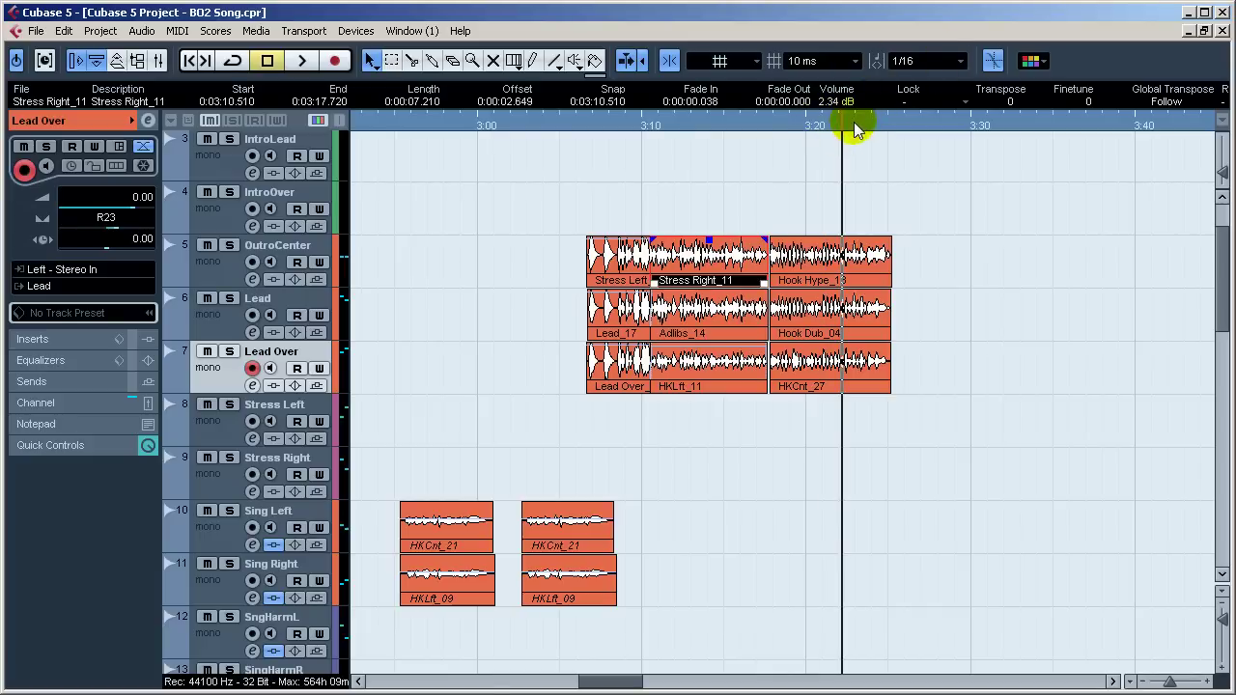
click(870, 124)
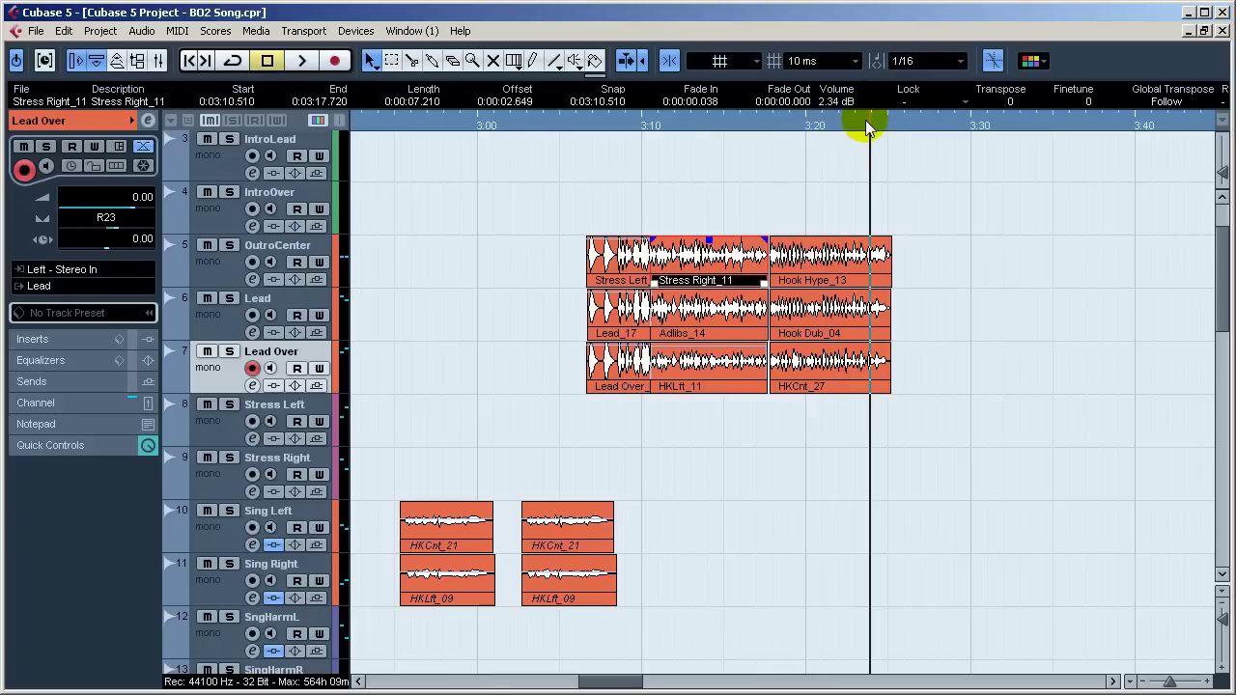
click(860, 124)
key(space)
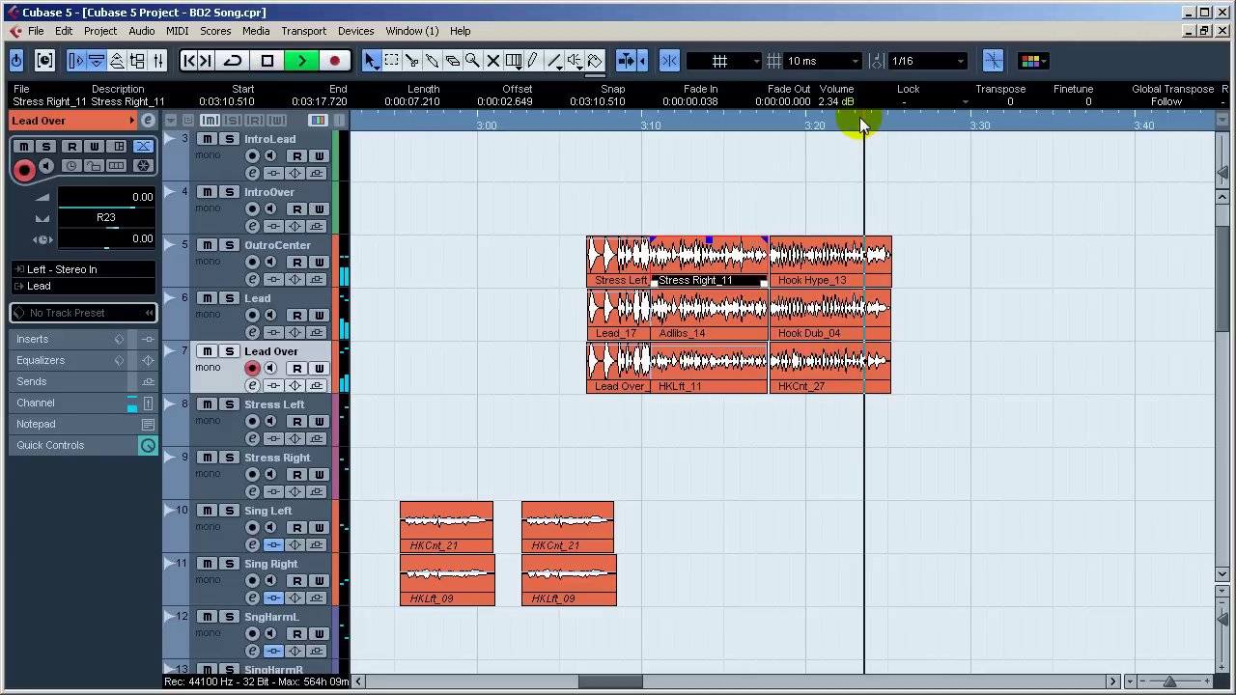
key(space)
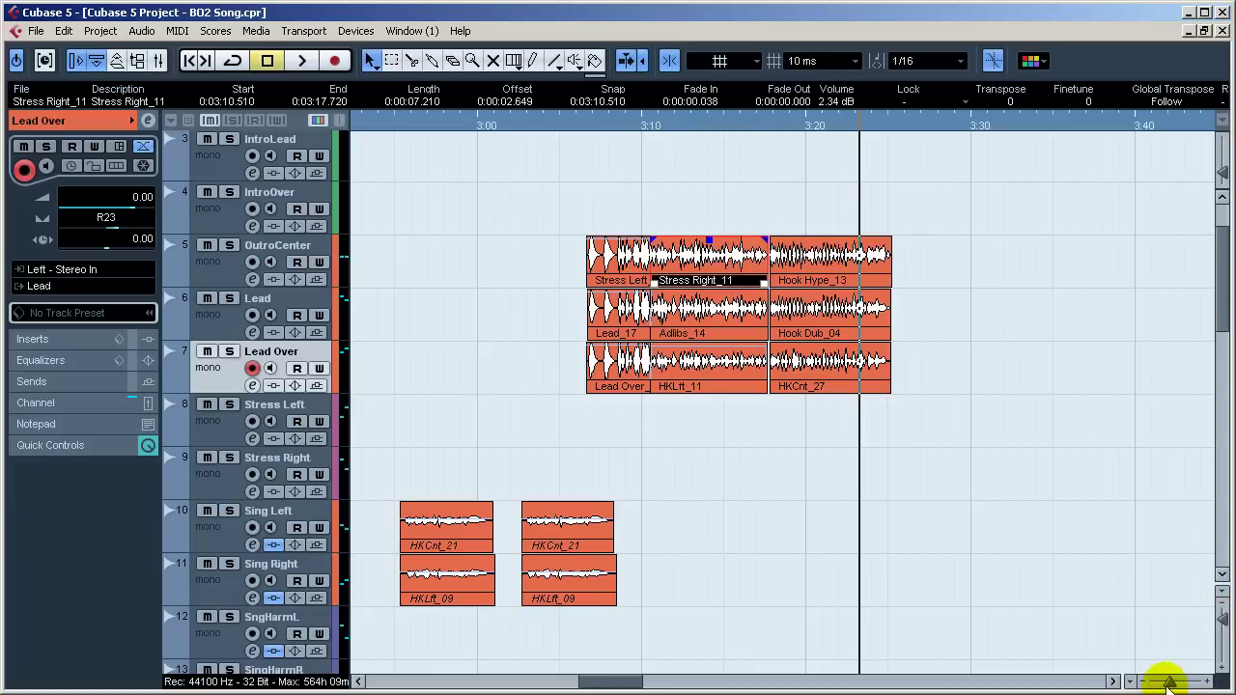
Step: Shrink the track rows and widen the timeline view to compare the outro with the verse, sung and harmony clips
drag(1168, 681, 1155, 679)
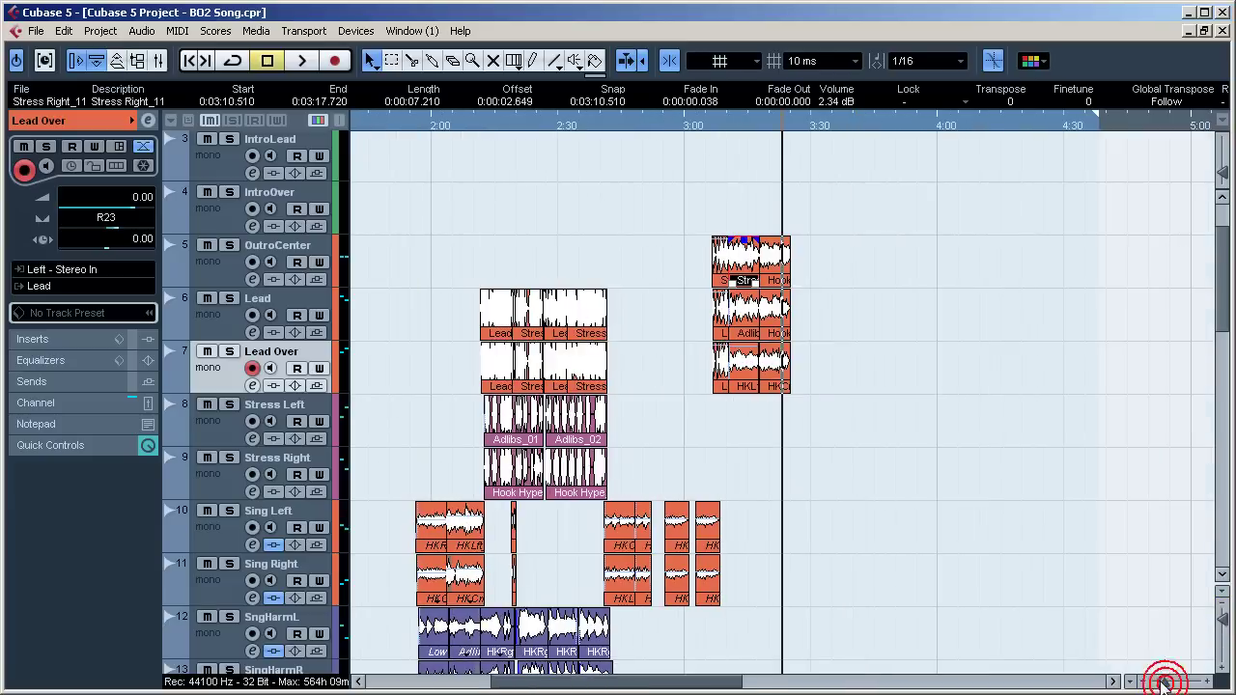
click(1222, 622)
click(1220, 618)
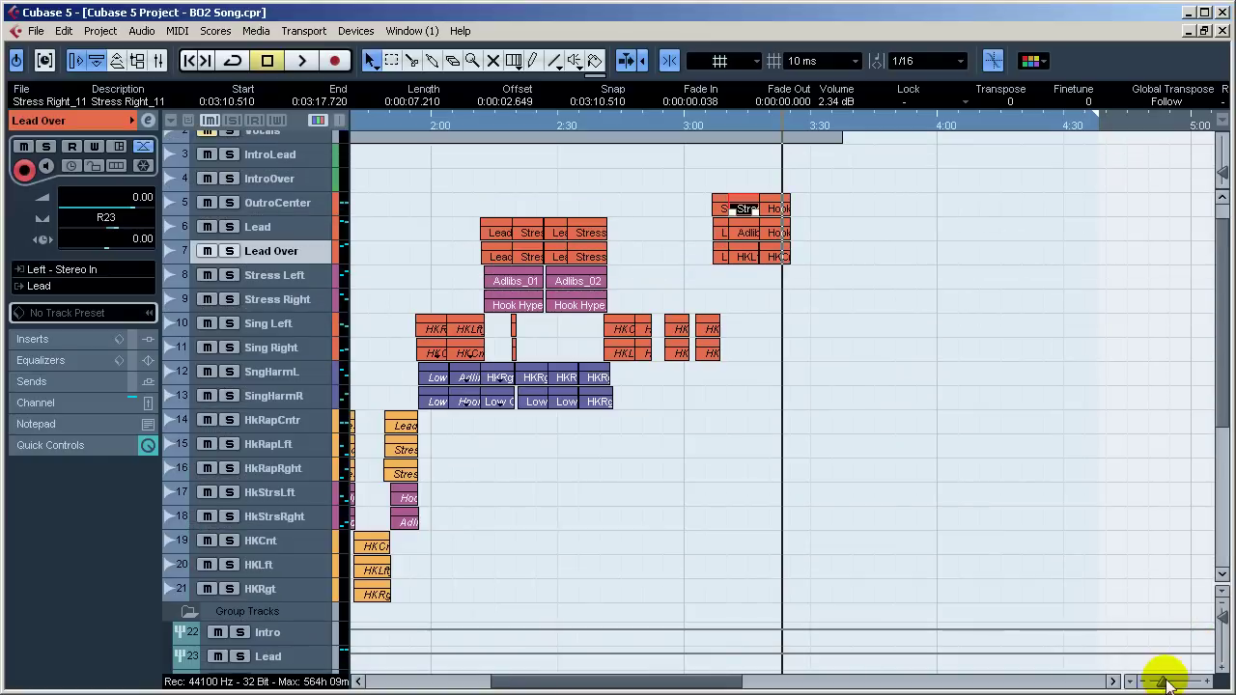
drag(1164, 683, 1170, 682)
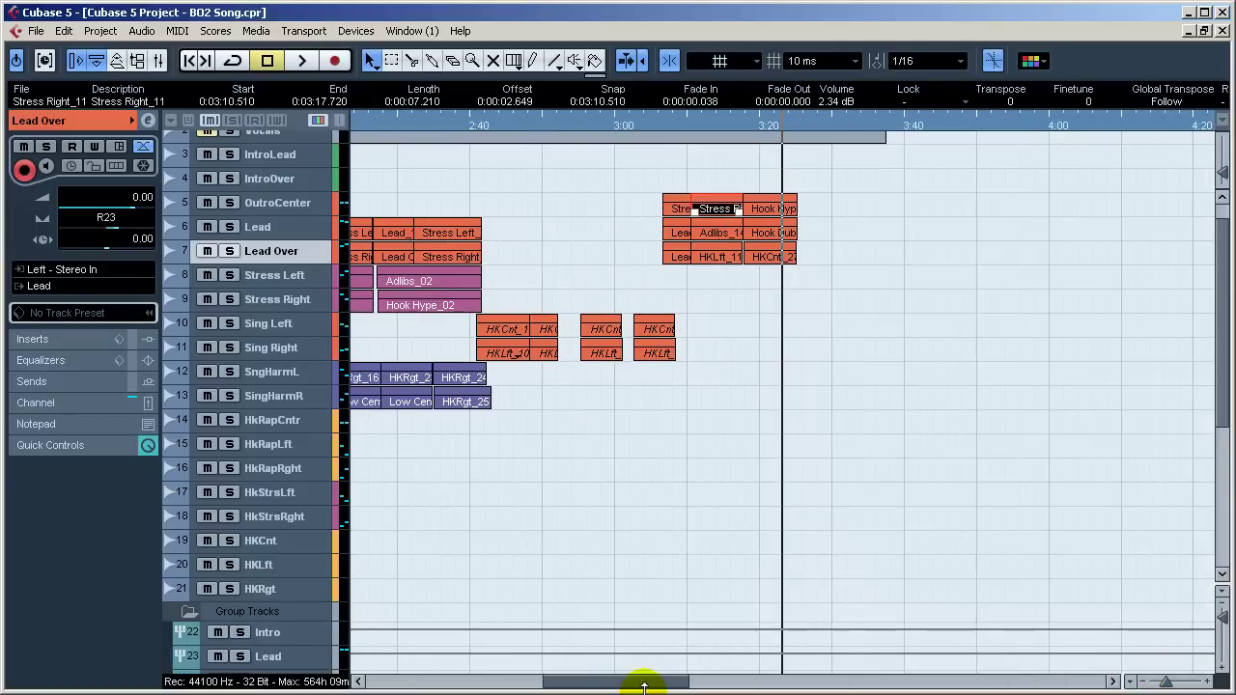
drag(641, 682, 608, 685)
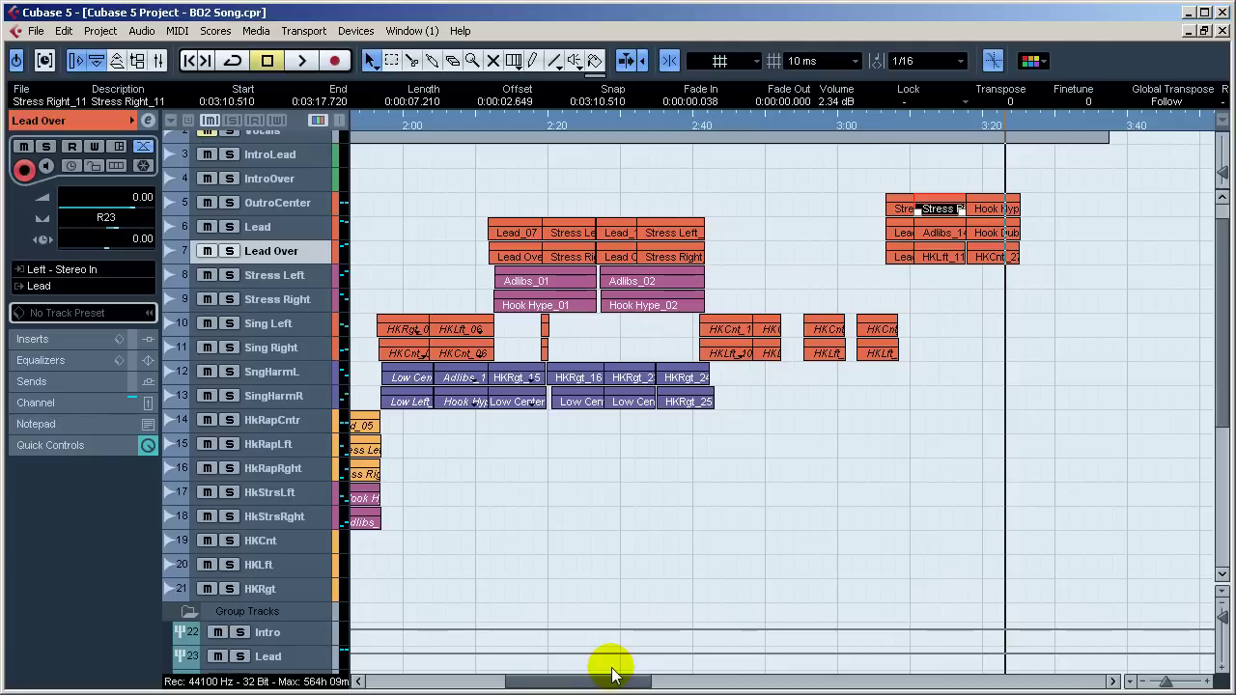
mouse_move(581, 686)
mouse_down()
mouse_move(441, 680)
mouse_move(598, 685)
mouse_up()
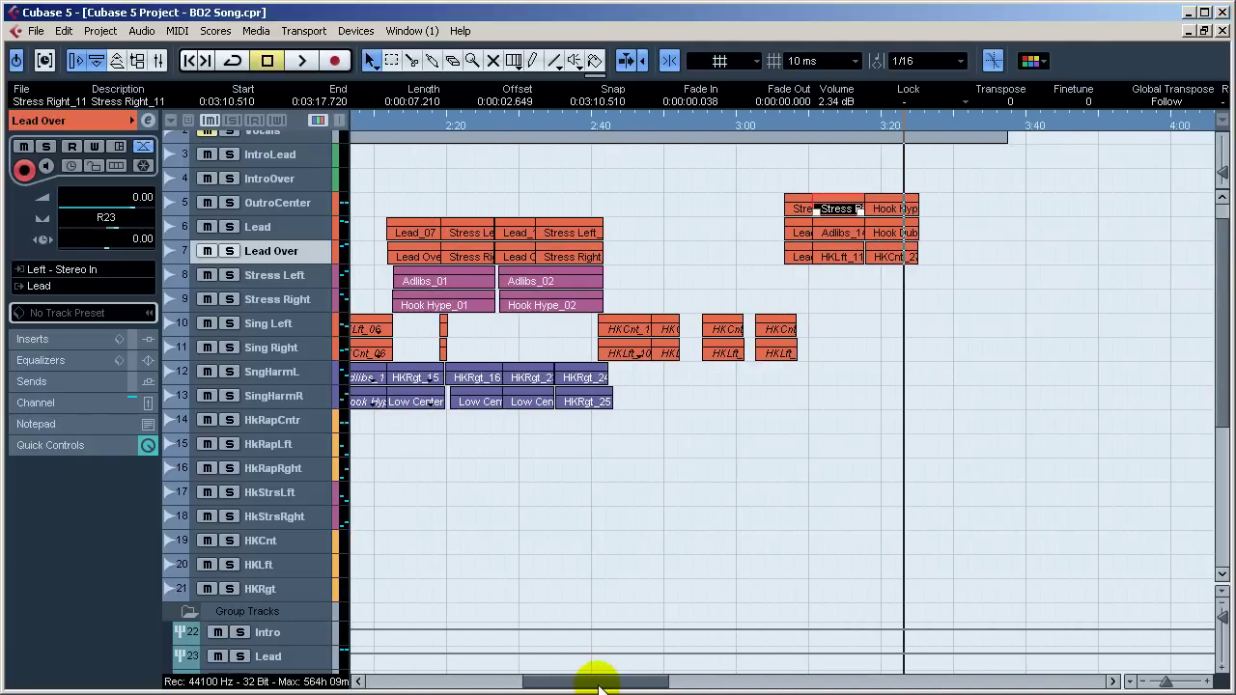
Step: Deselect the Stress Right_11 clip and place the playhead at about 3:23, near the end of the outro
click(873, 126)
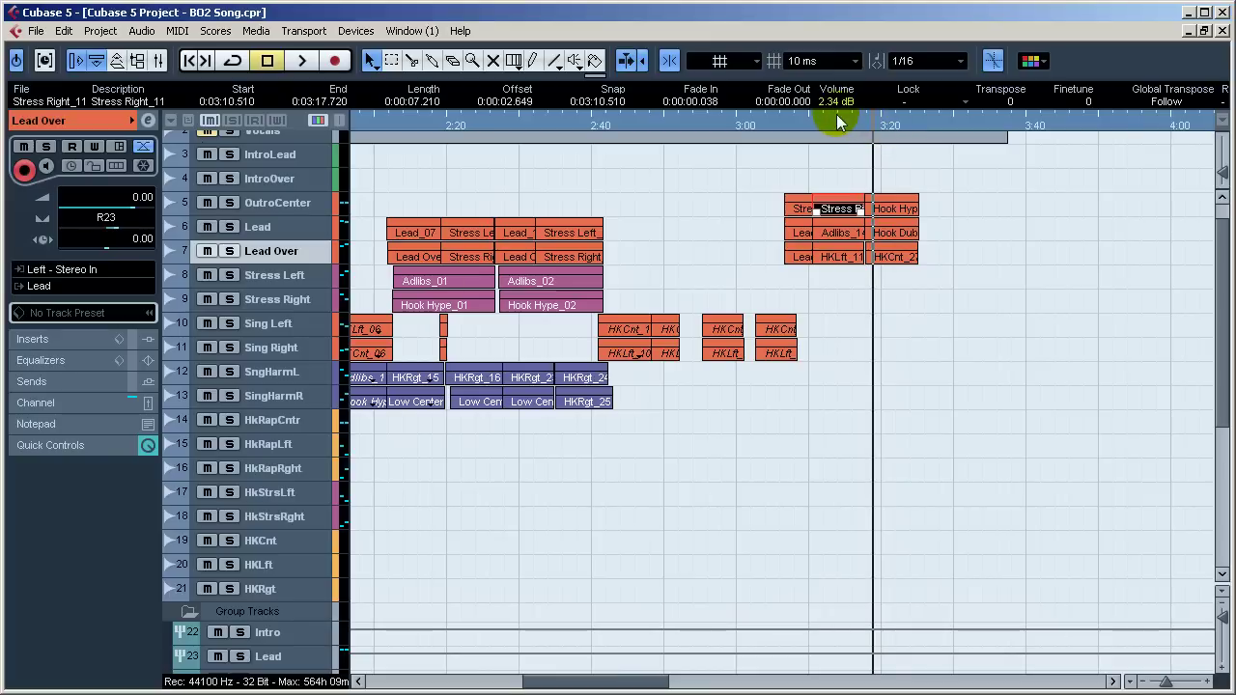
click(834, 117)
click(967, 207)
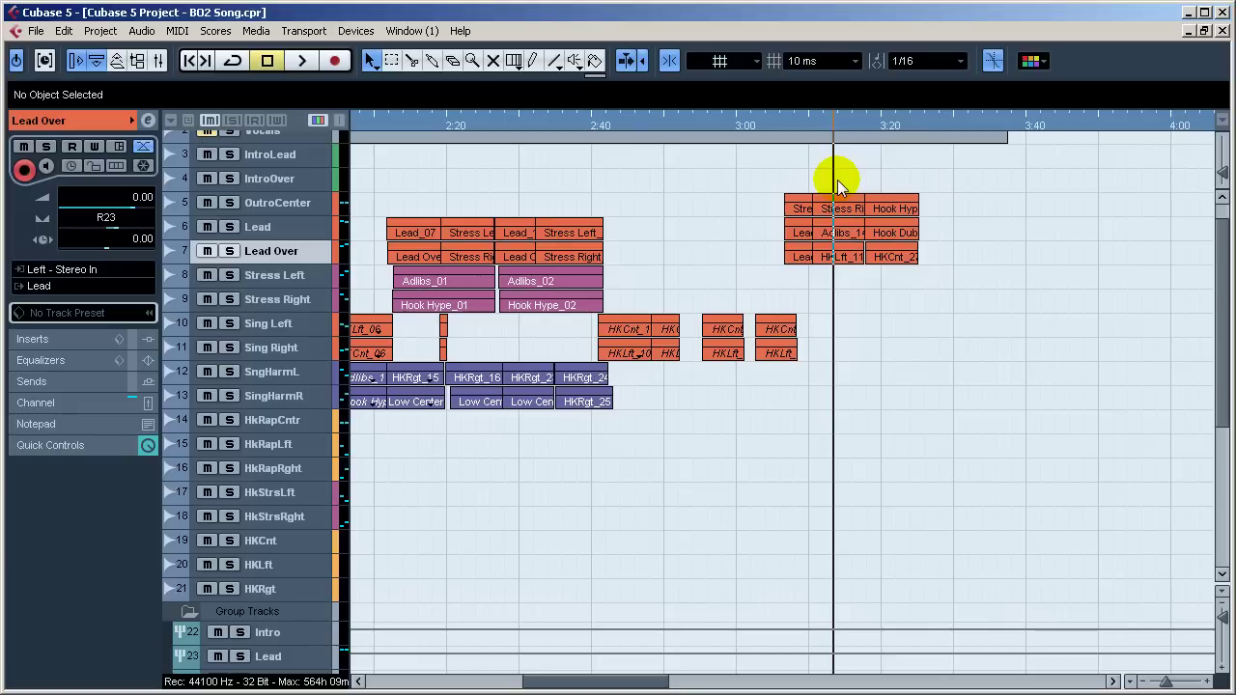
click(903, 121)
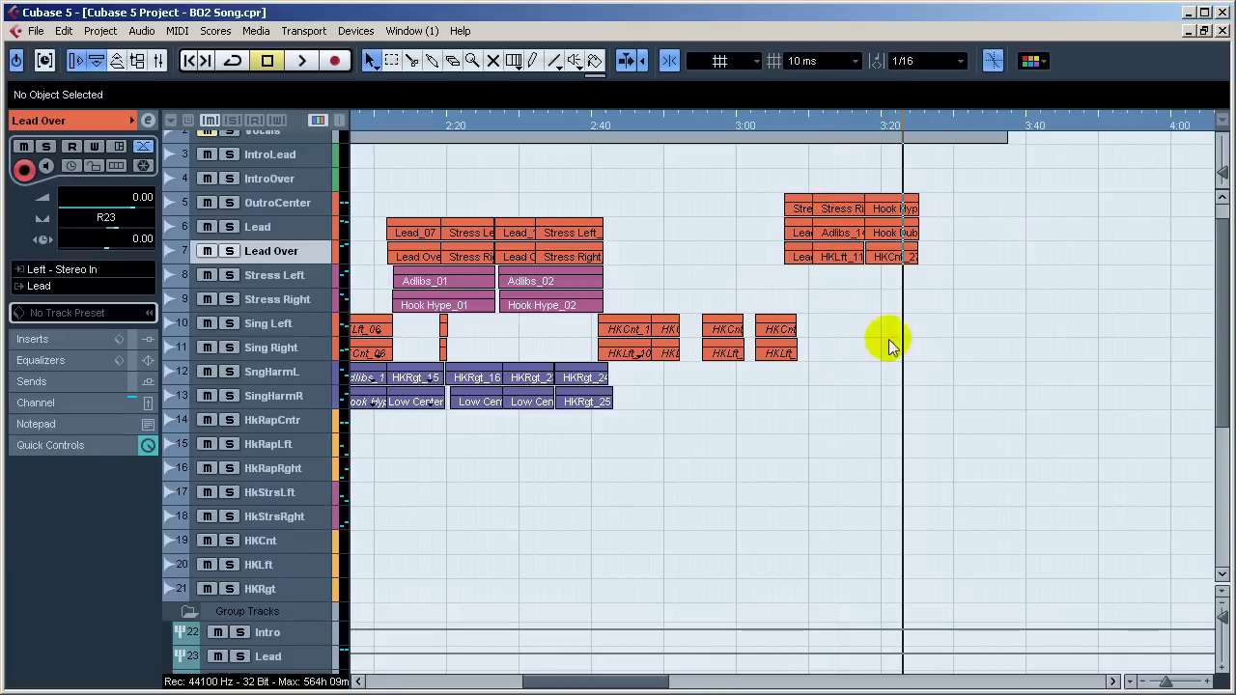
Step: Enlarge the track rows and play the transition into the Lead and Stress clips from about 2:10
scroll(1218, 380, up, 2)
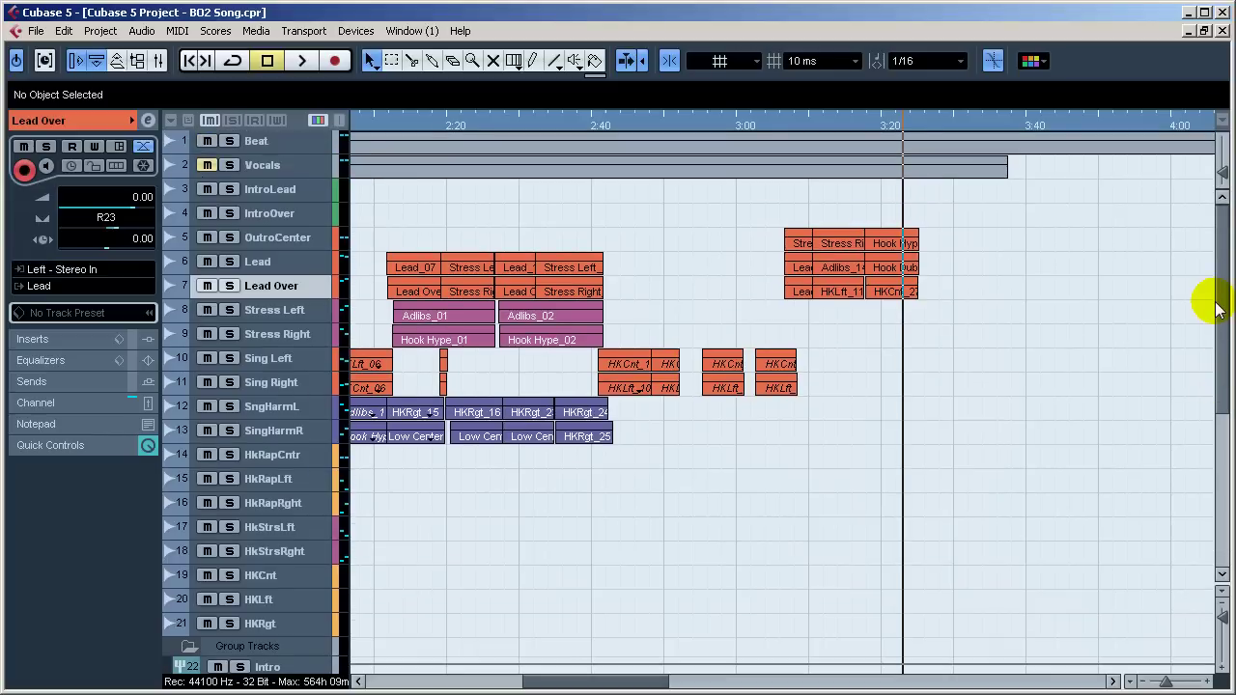
drag(1217, 624, 1219, 618)
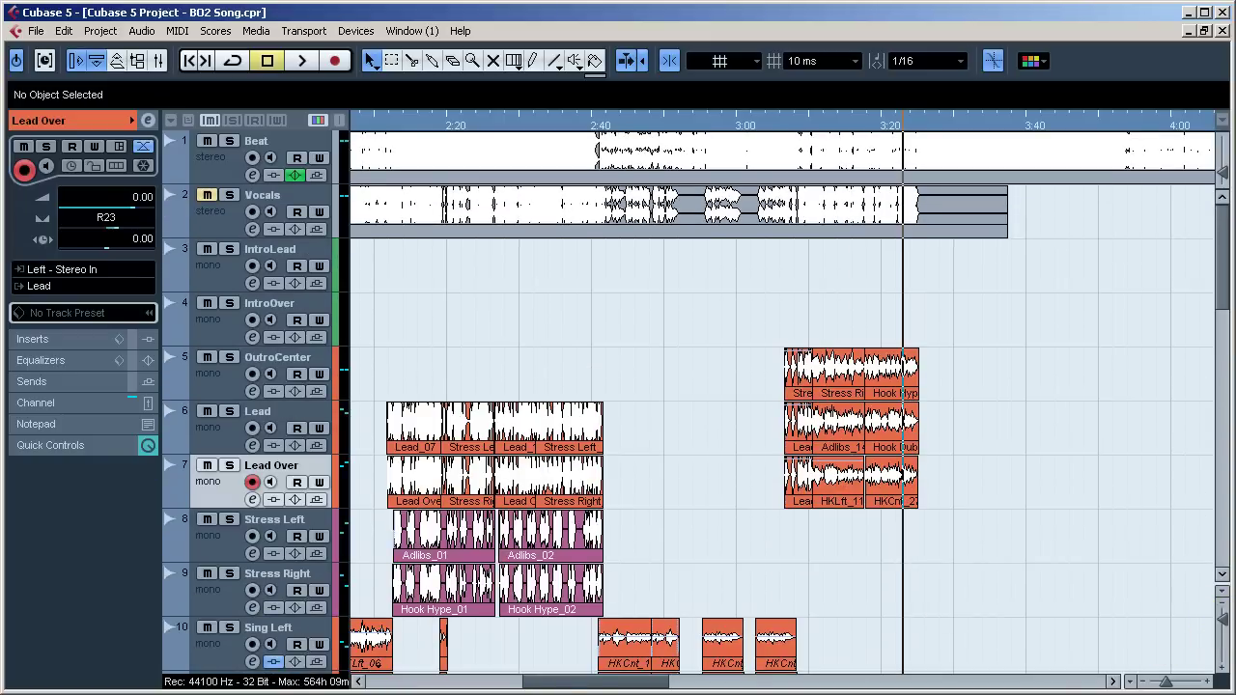
drag(637, 687, 596, 685)
scroll(657, 349, down, 2)
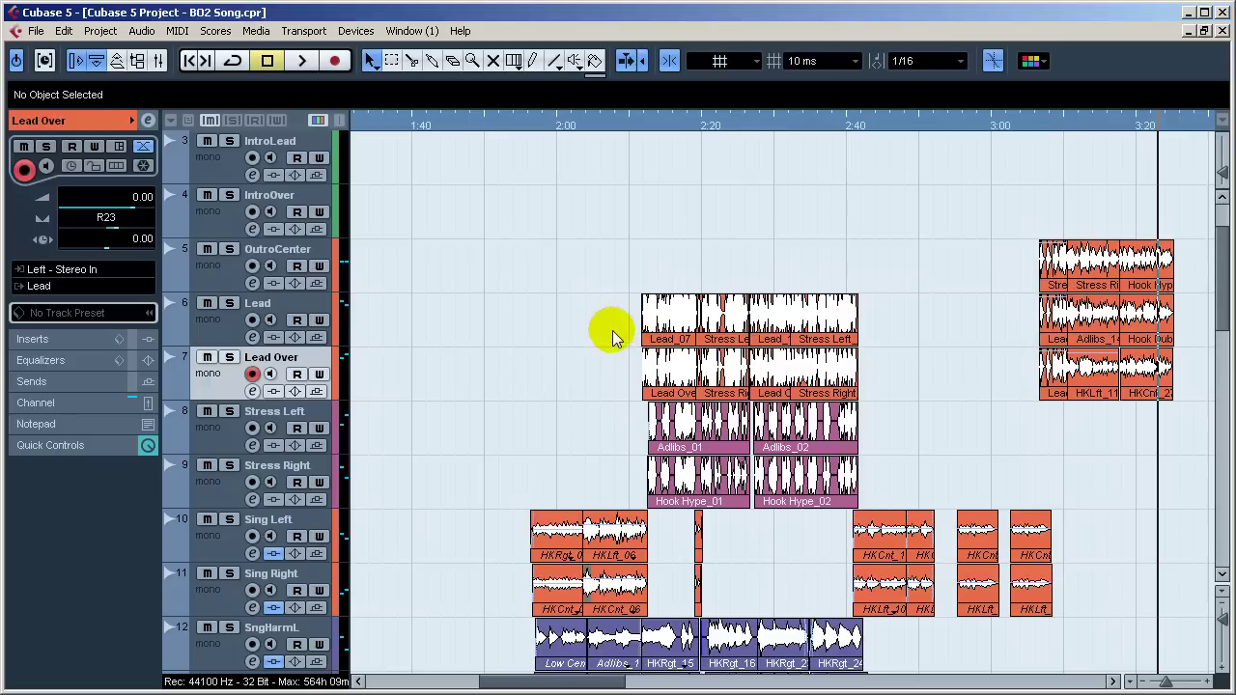
drag(616, 252, 739, 224)
click(633, 118)
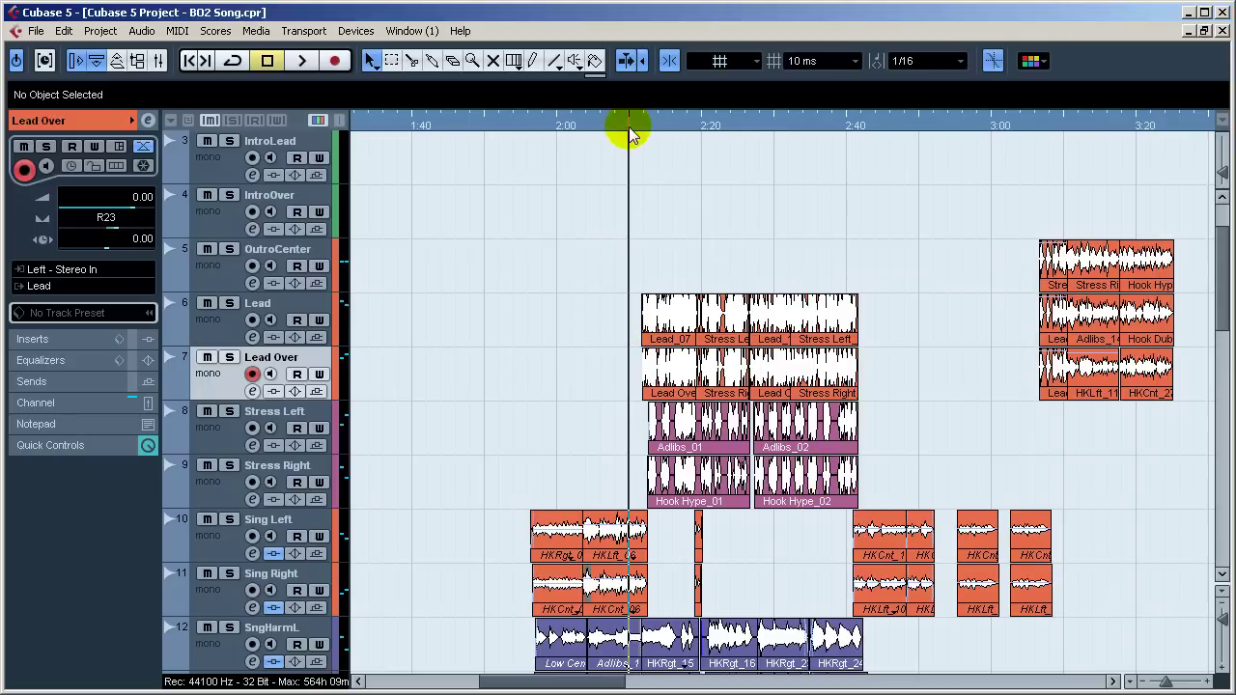
key(space)
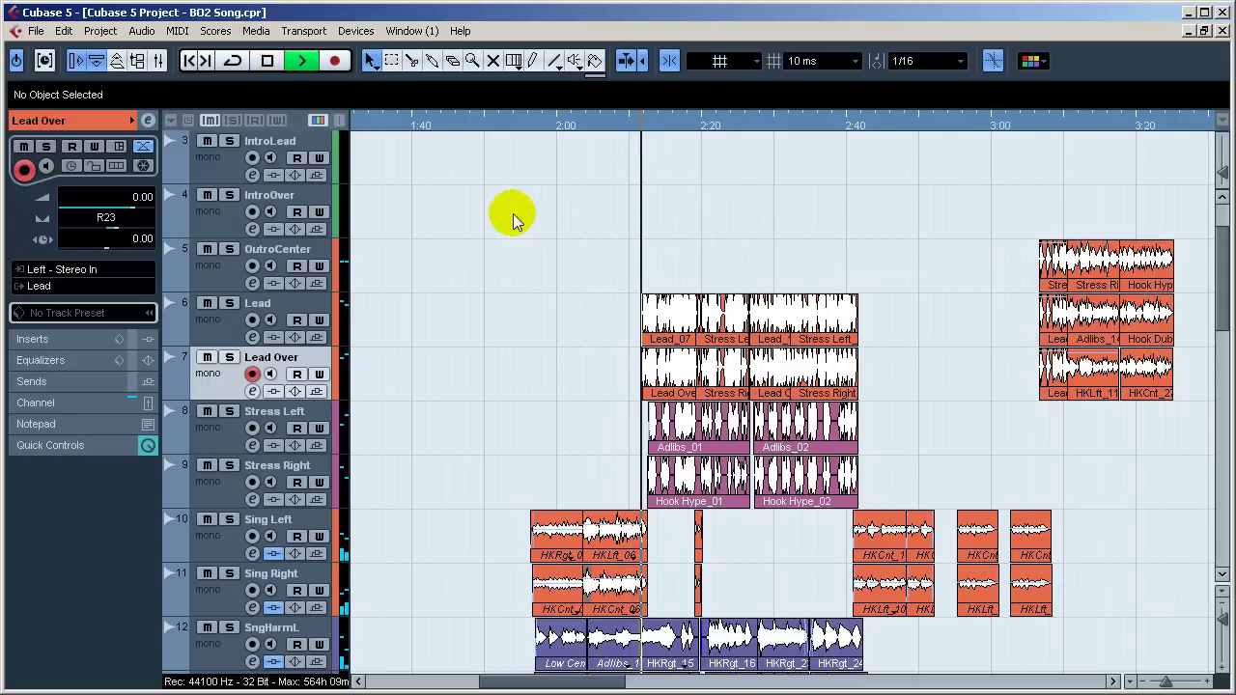
scroll(574, 312, up, 2)
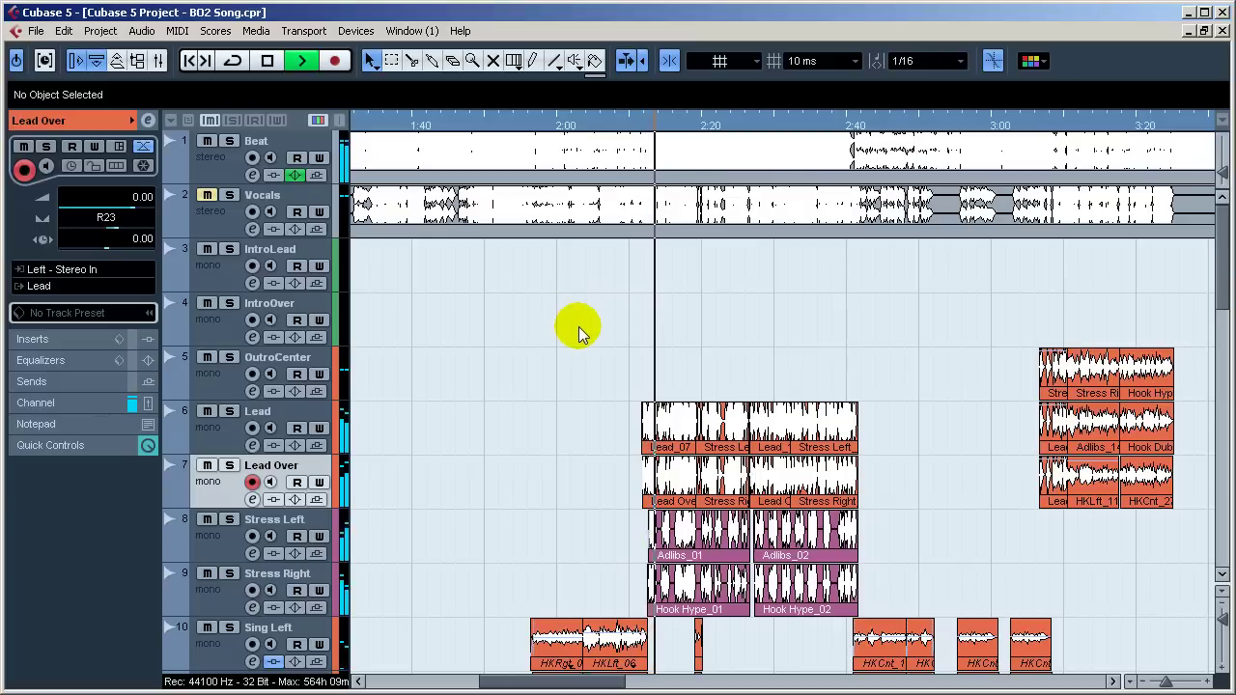
key(space)
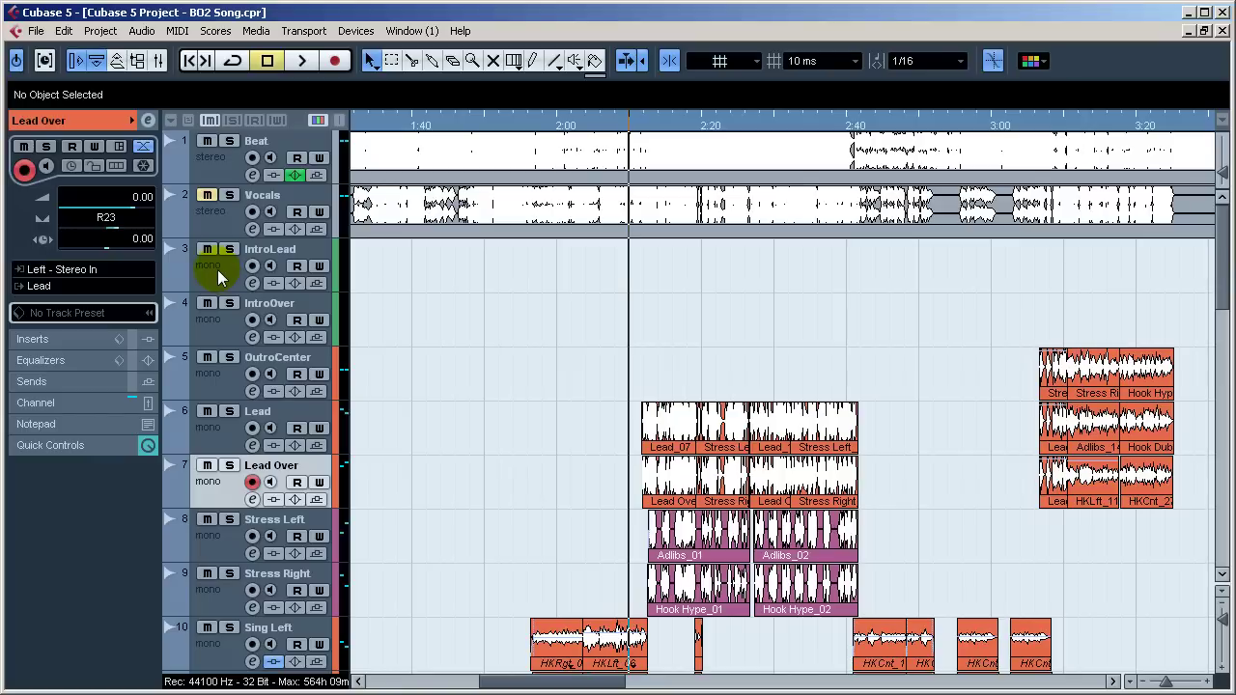
Step: Place the playhead at about 2:11, just before the Lead_07 clip
click(676, 323)
click(1222, 274)
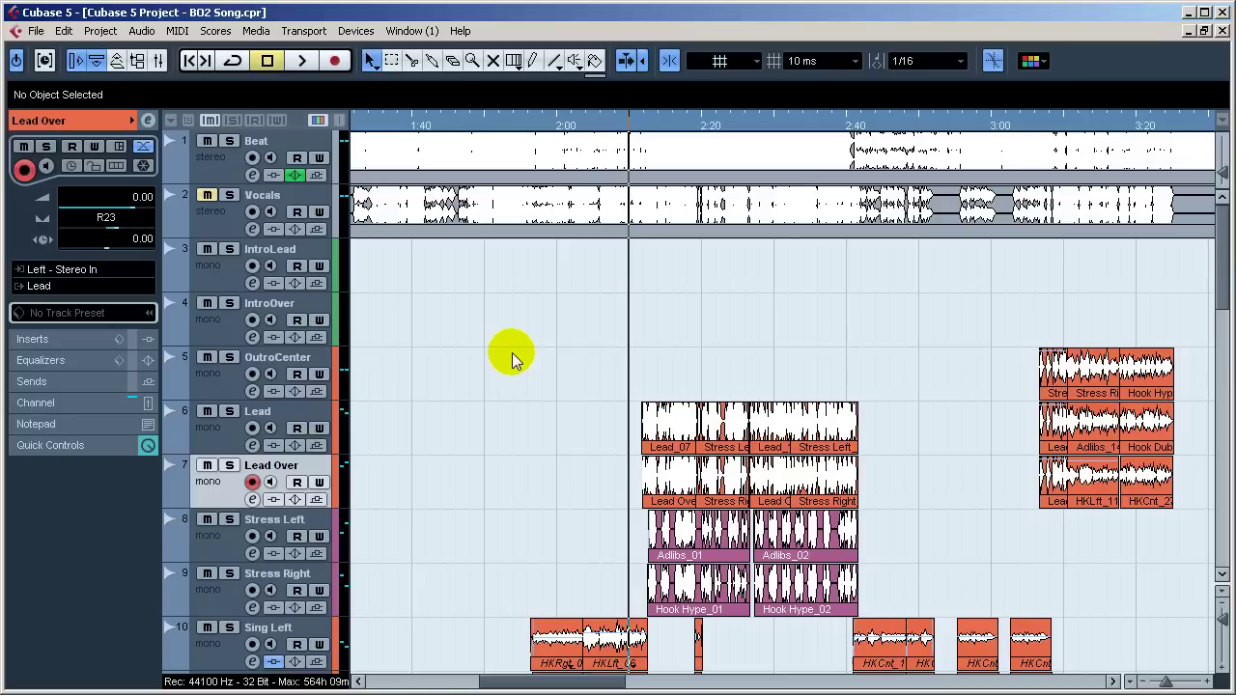
click(665, 127)
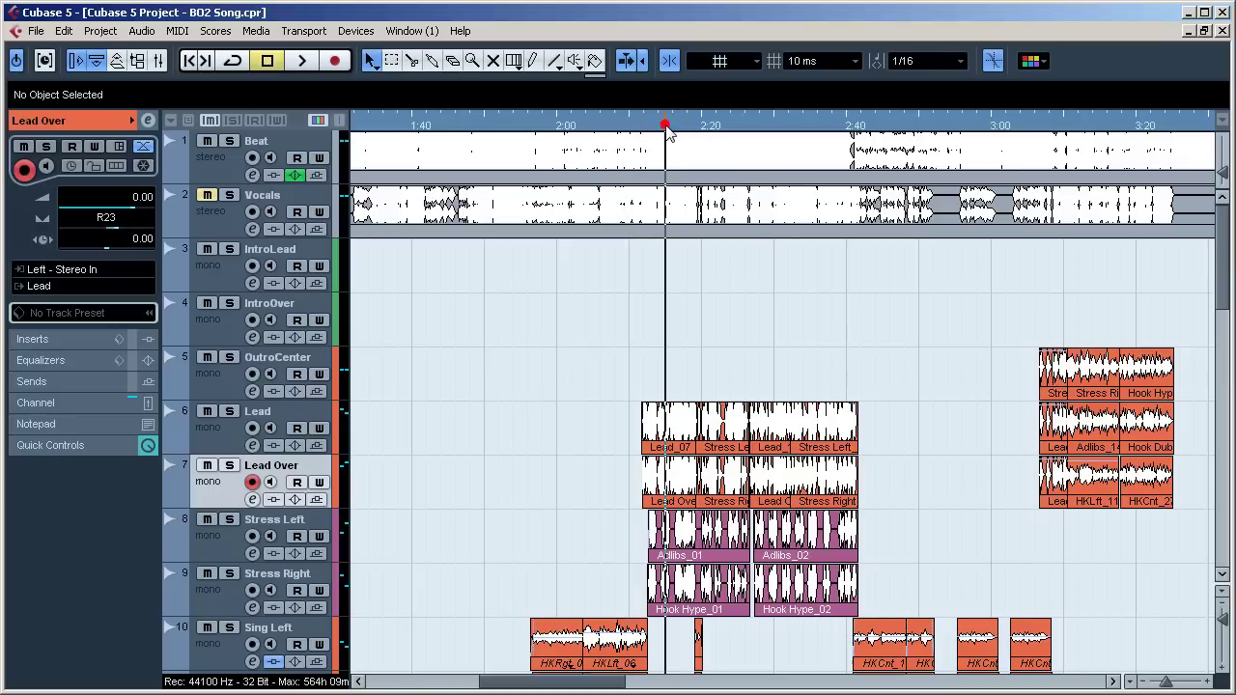
click(684, 126)
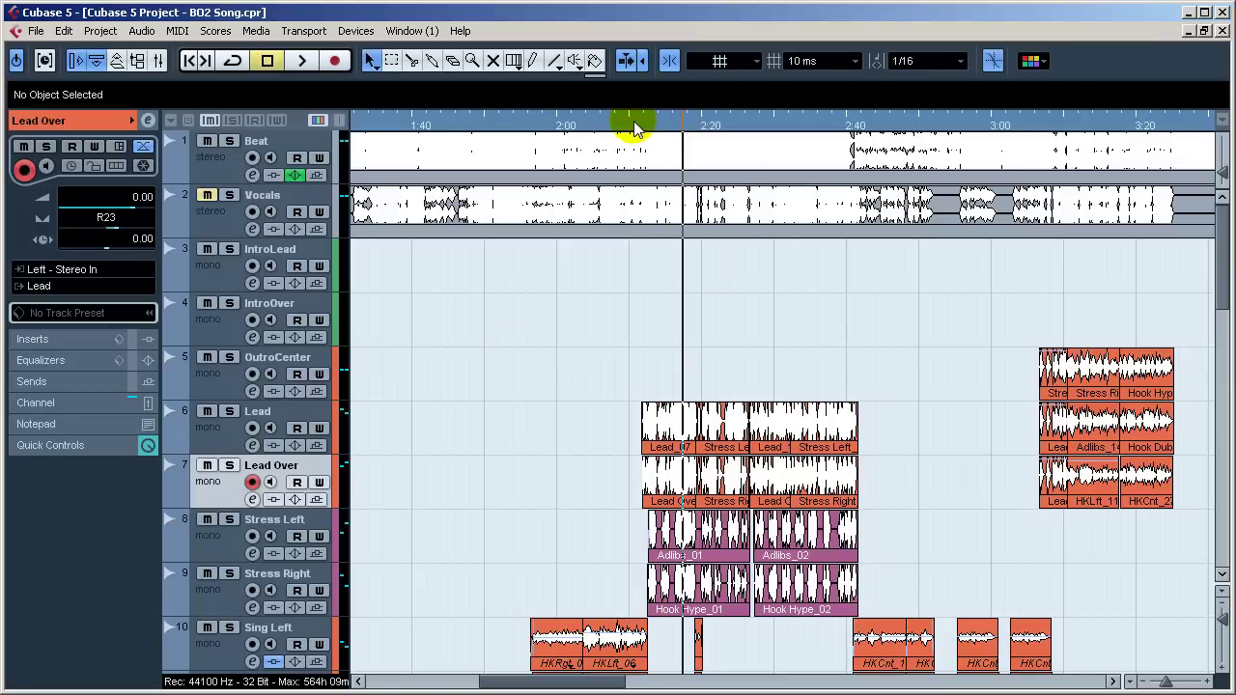
click(635, 124)
click(651, 124)
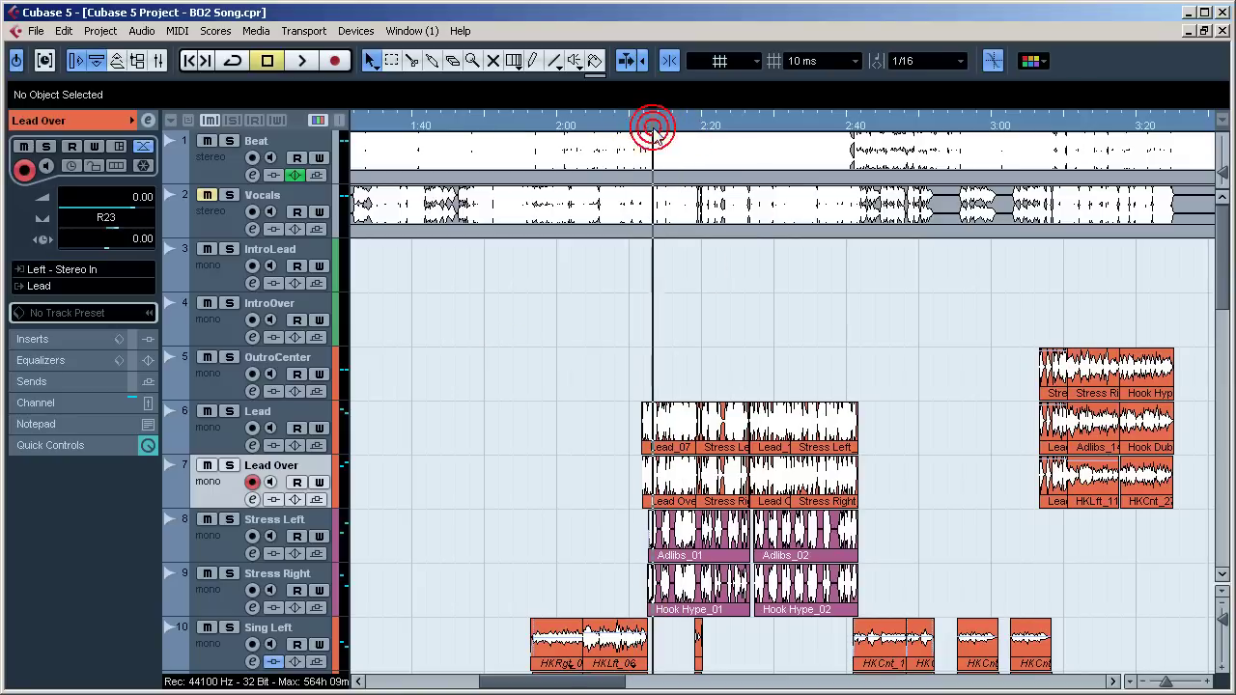
click(629, 124)
click(646, 124)
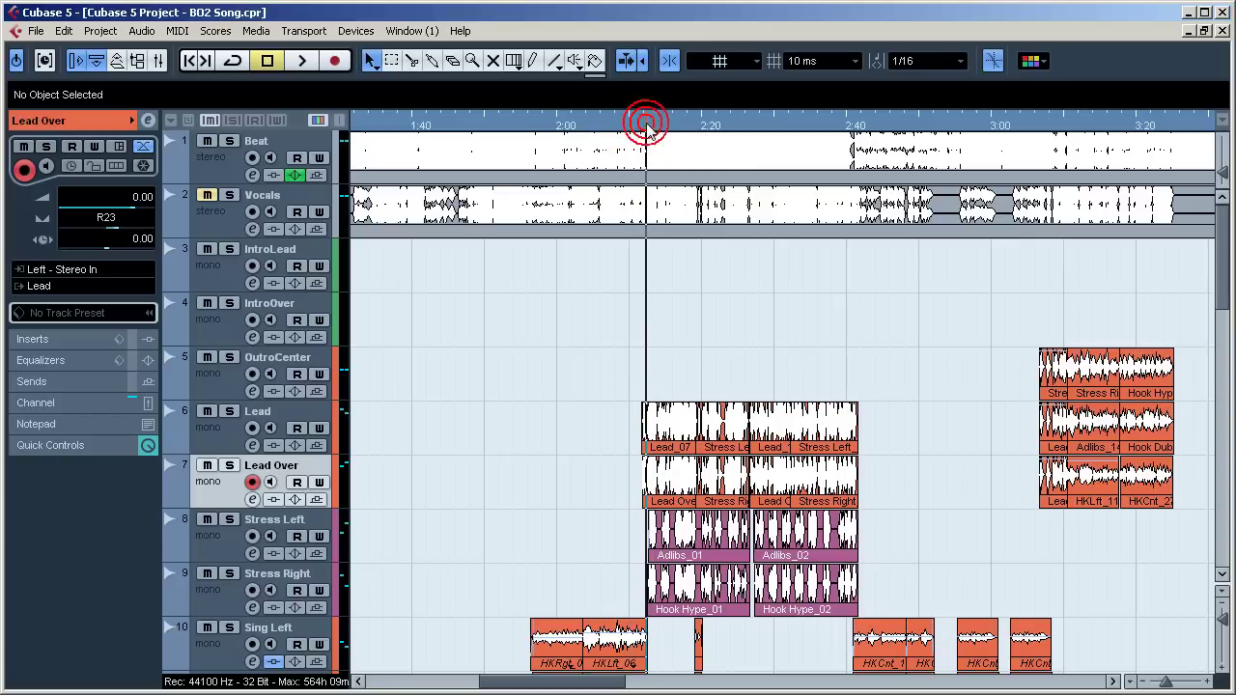
click(660, 125)
click(640, 121)
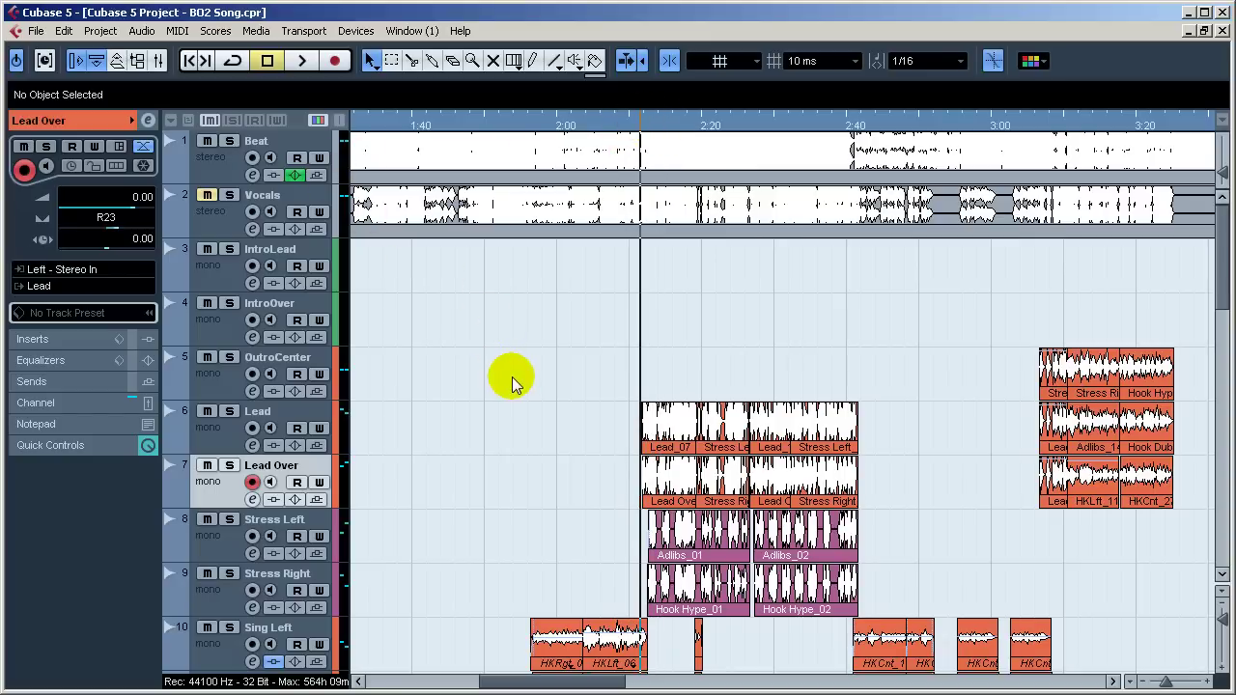
Step: Unmute and solo the Vocals track
click(207, 195)
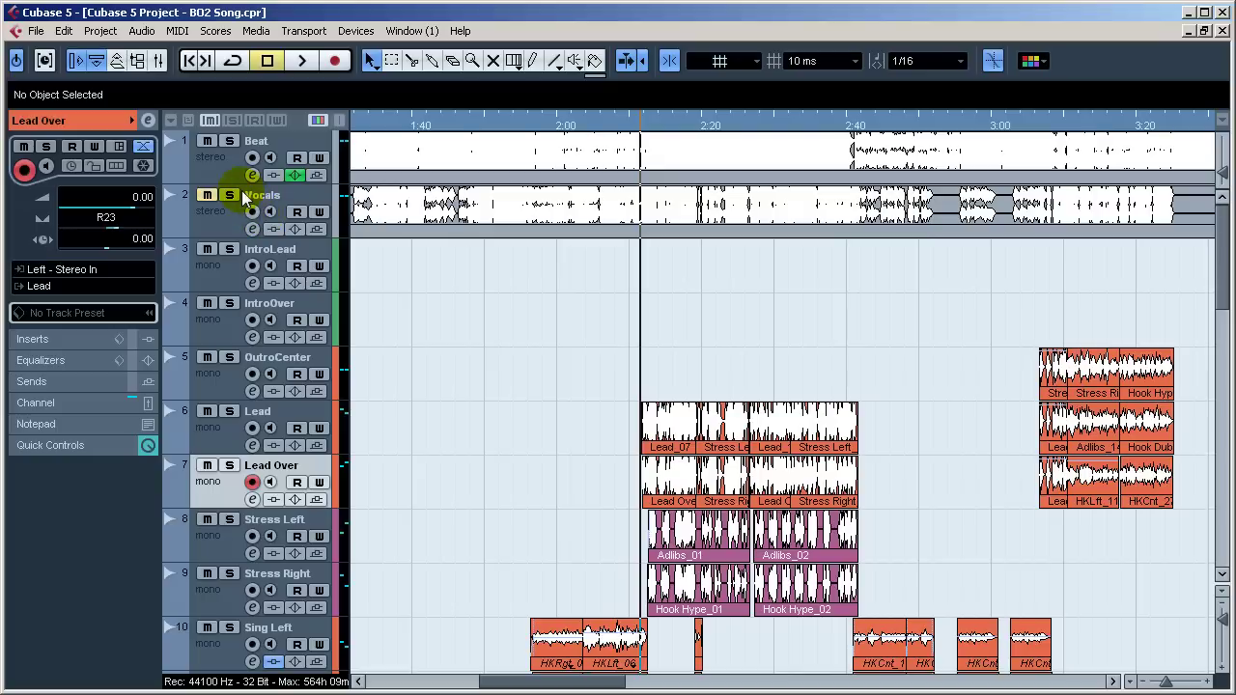
click(232, 196)
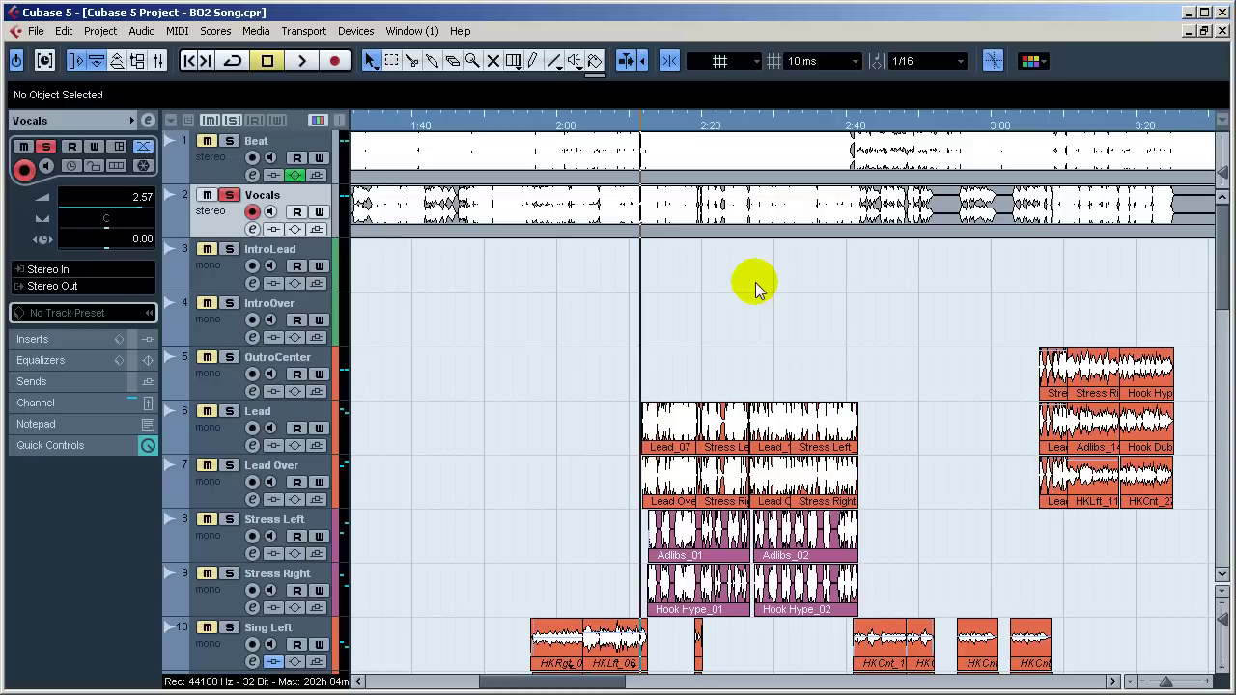
Step: Play the soloed Vocals mixdown from about 2:11 through the Lead and Stress section, and stop
key(space)
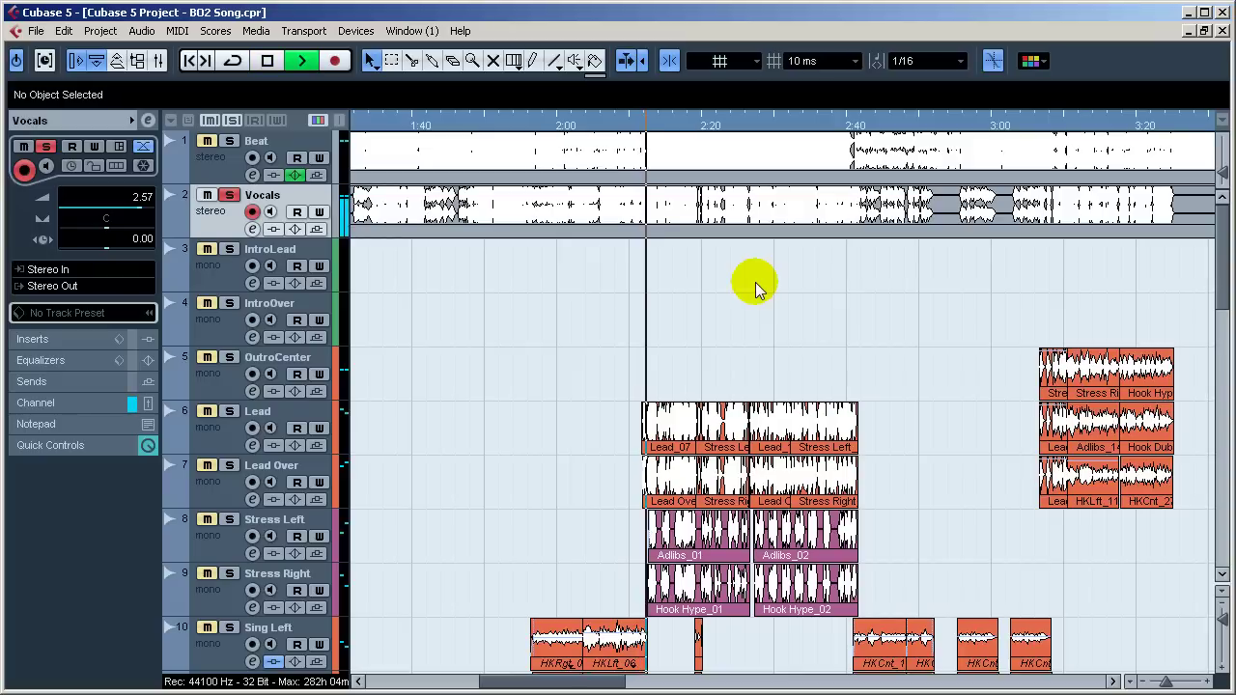
click(207, 142)
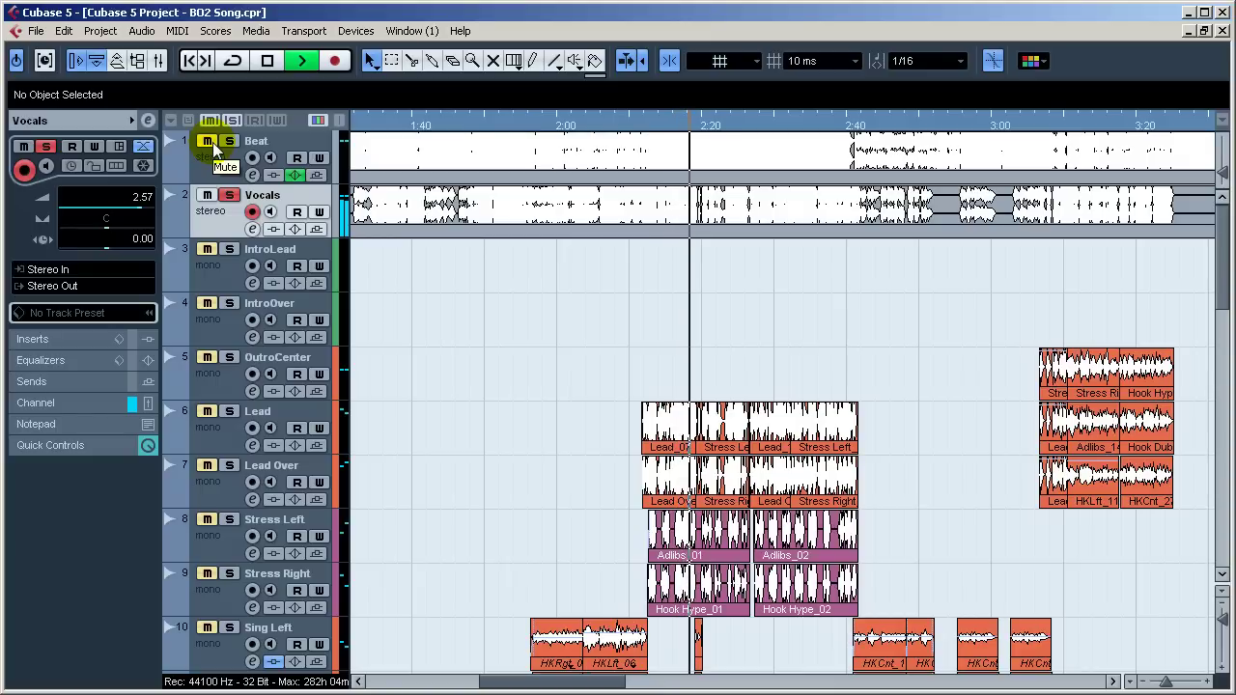
click(210, 201)
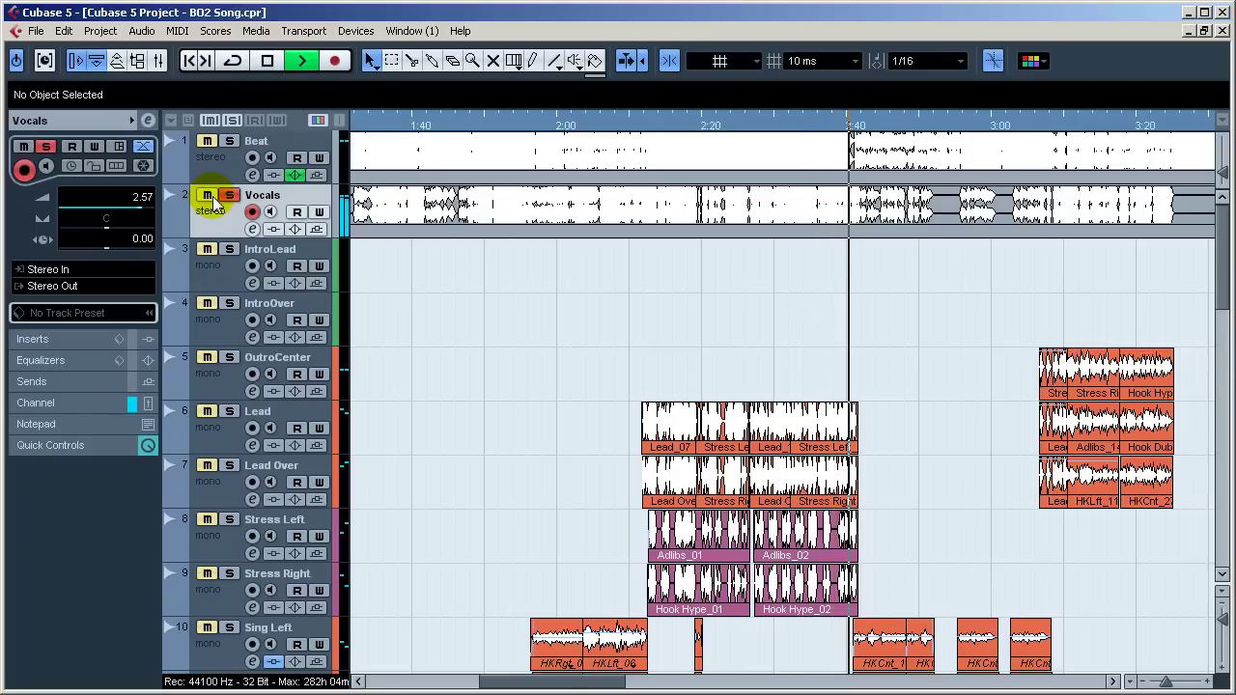
key(space)
Step: Mute the Vocals mixdown track and play the individual vocal tracks from about 2:40
click(207, 196)
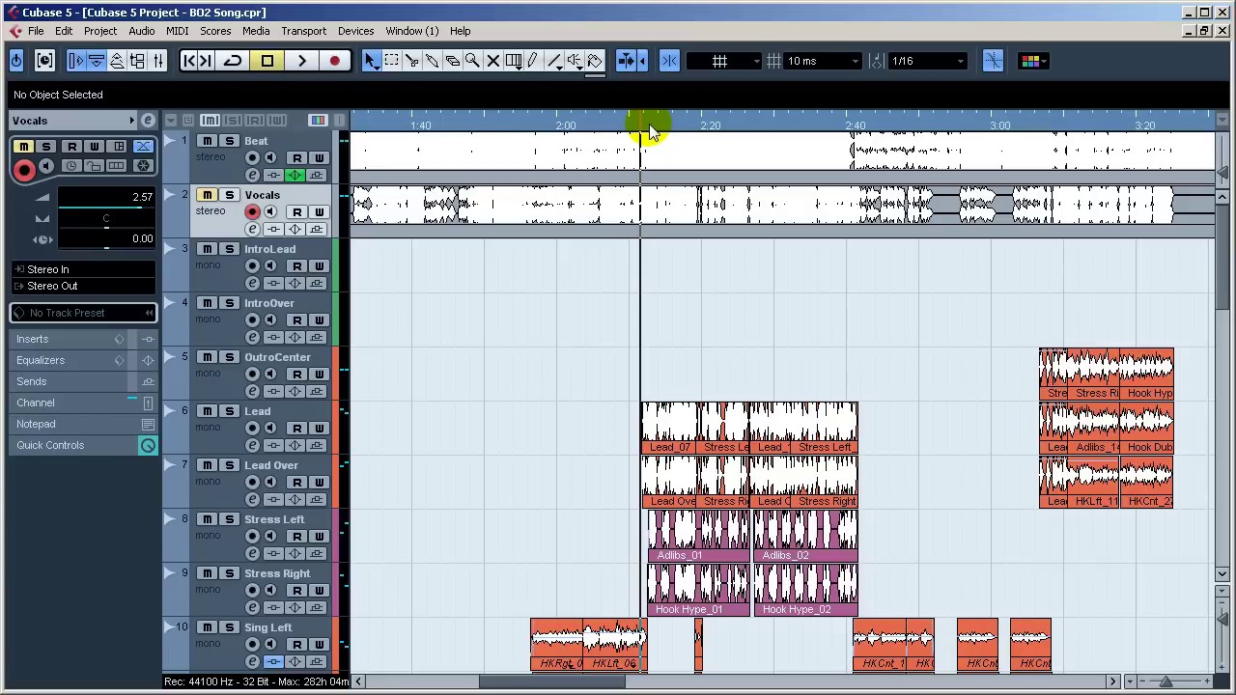
click(850, 124)
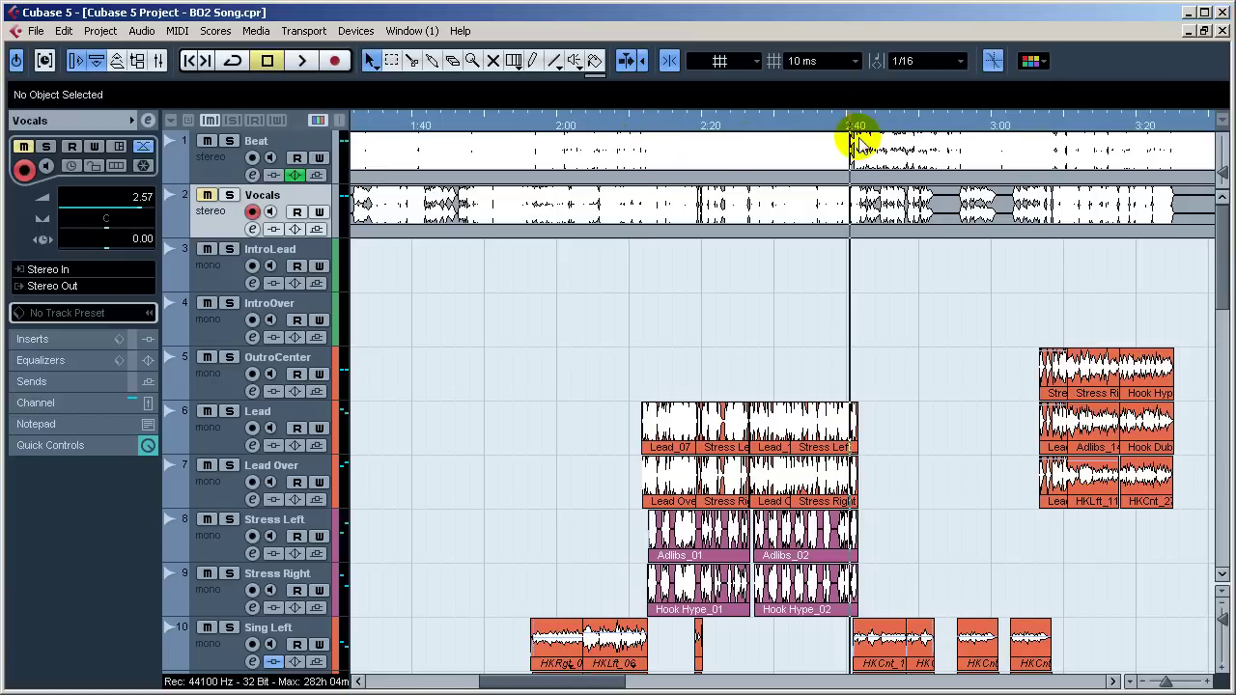
key(space)
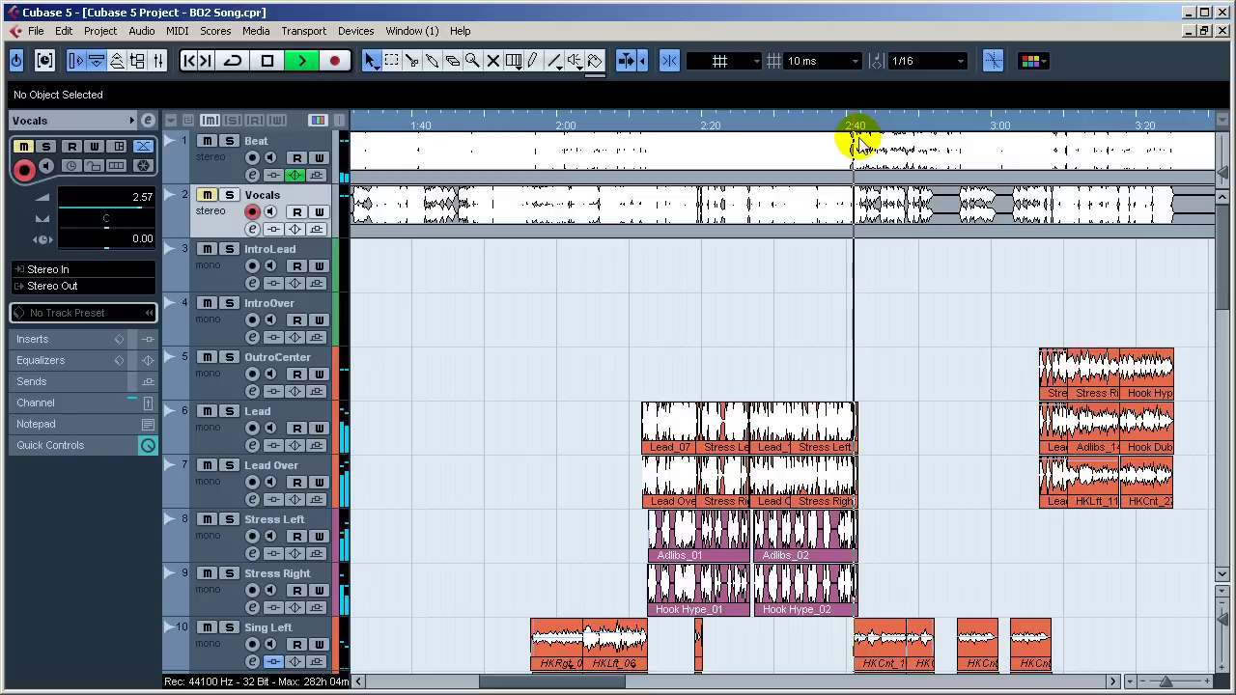
Step: Unmute and solo the Vocals mixdown, audition it from about 2:58, 3:04 and 3:09, and stop playback
click(209, 197)
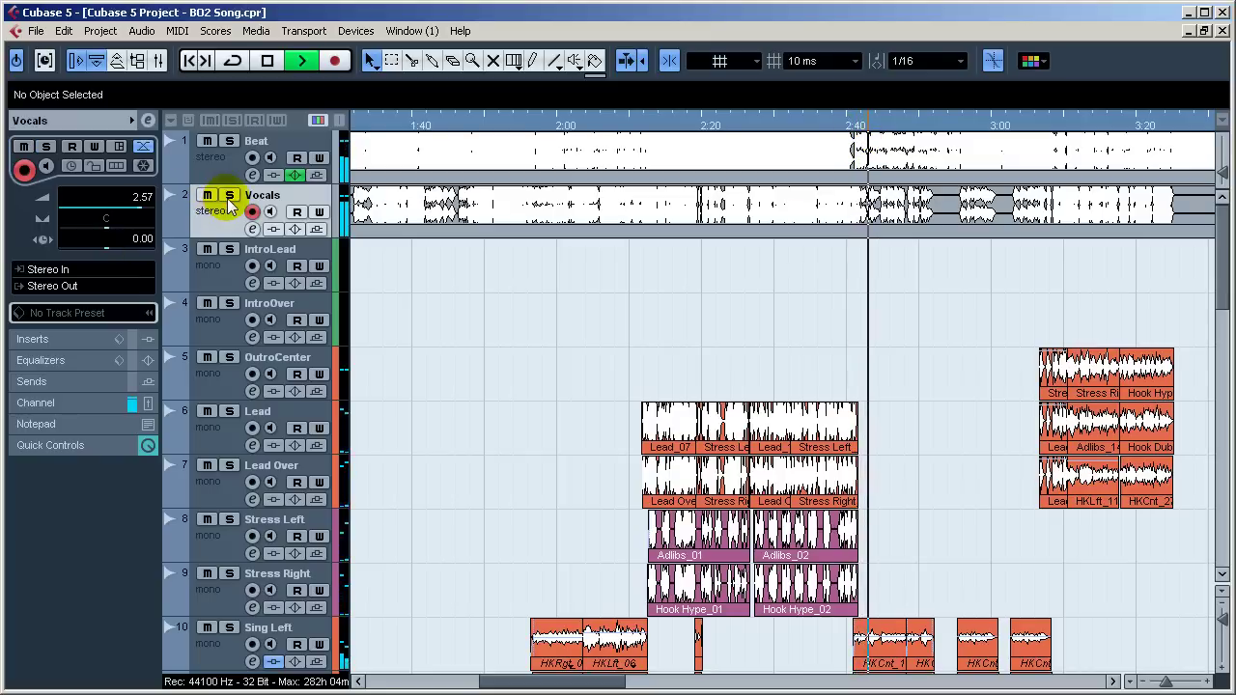
click(228, 197)
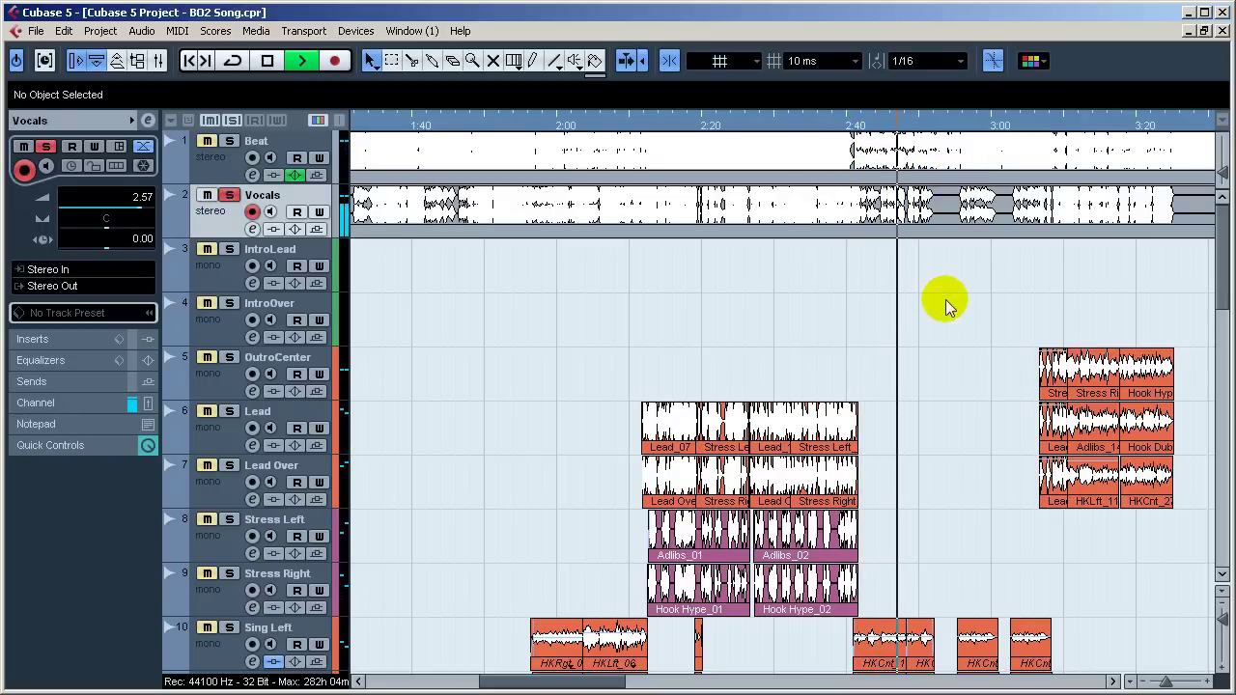
click(980, 125)
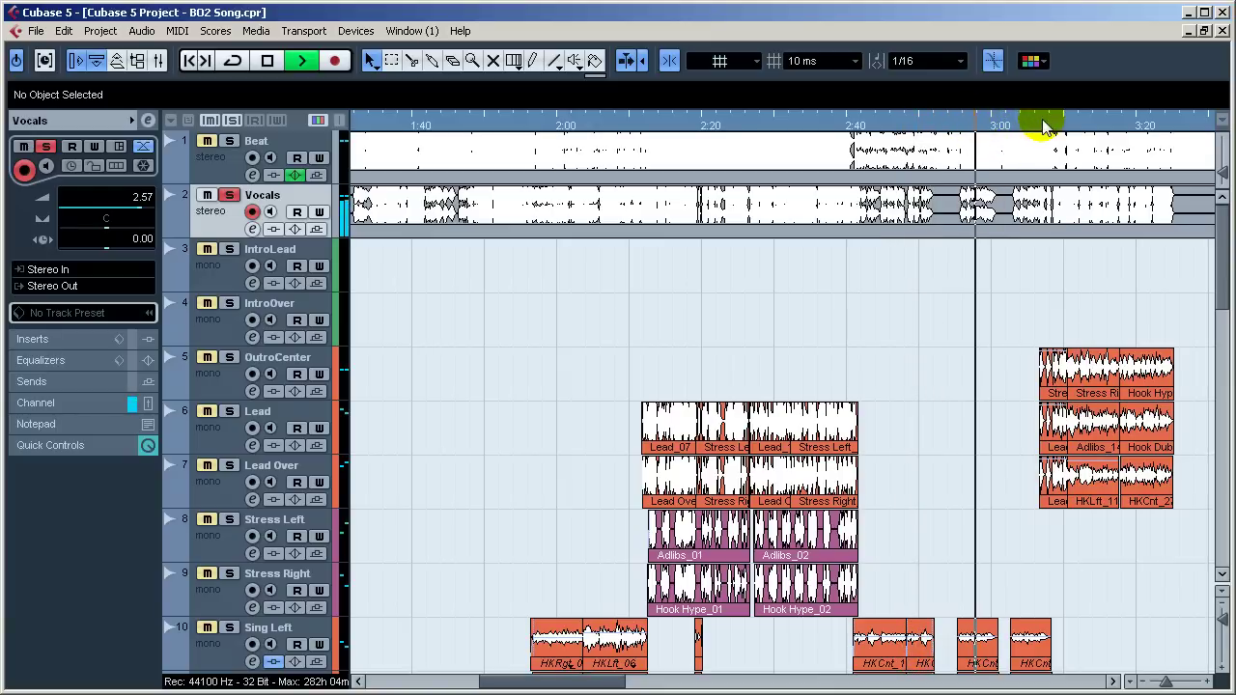
click(1021, 124)
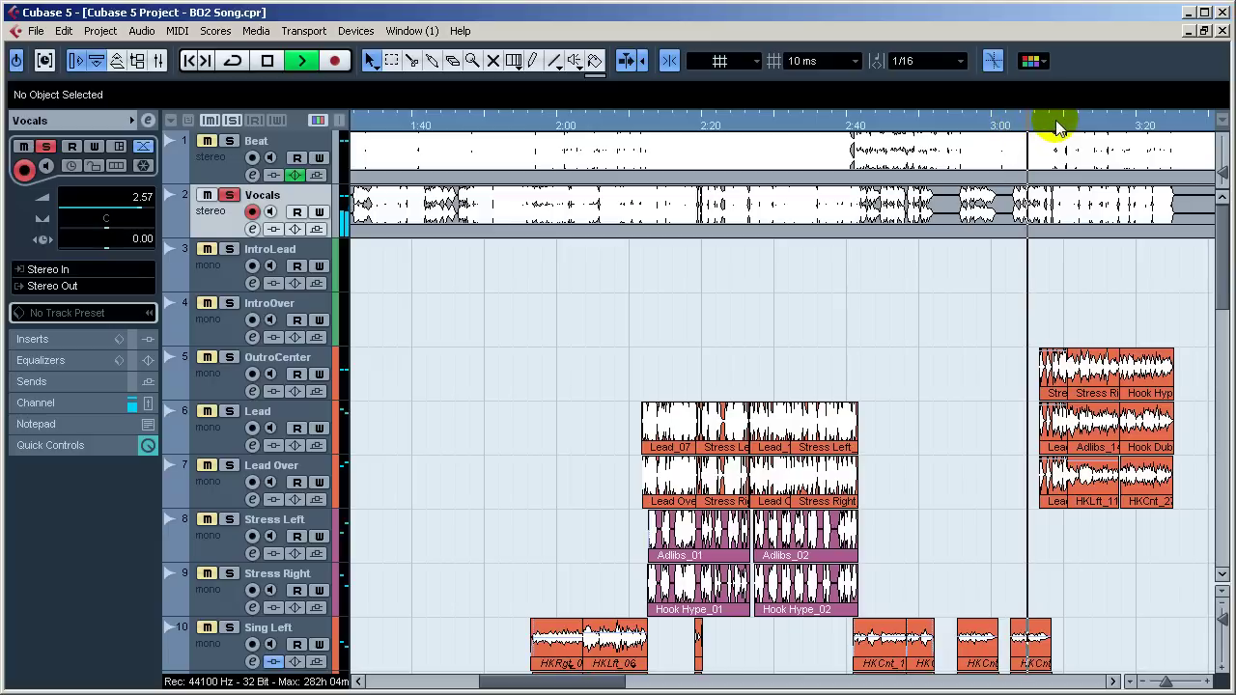
click(1055, 123)
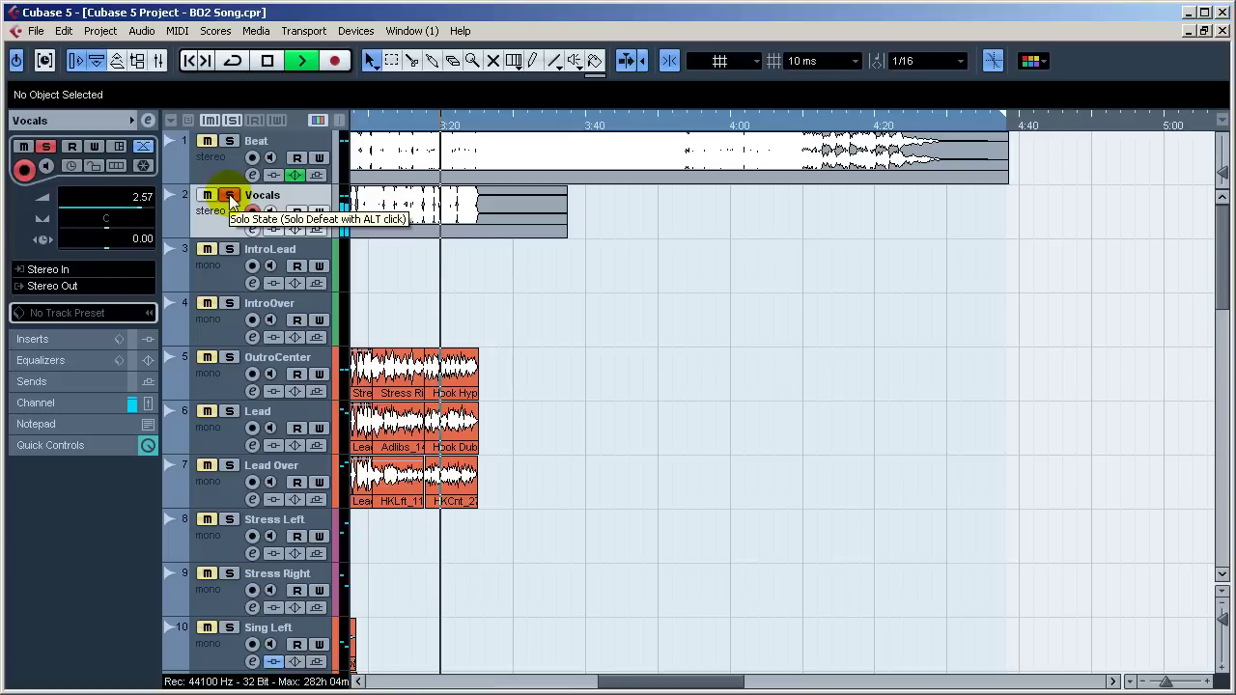
key(space)
Step: Turn off solo on the Vocals track and inspect the OutroCenter and Lead tracks and their output routing
click(232, 198)
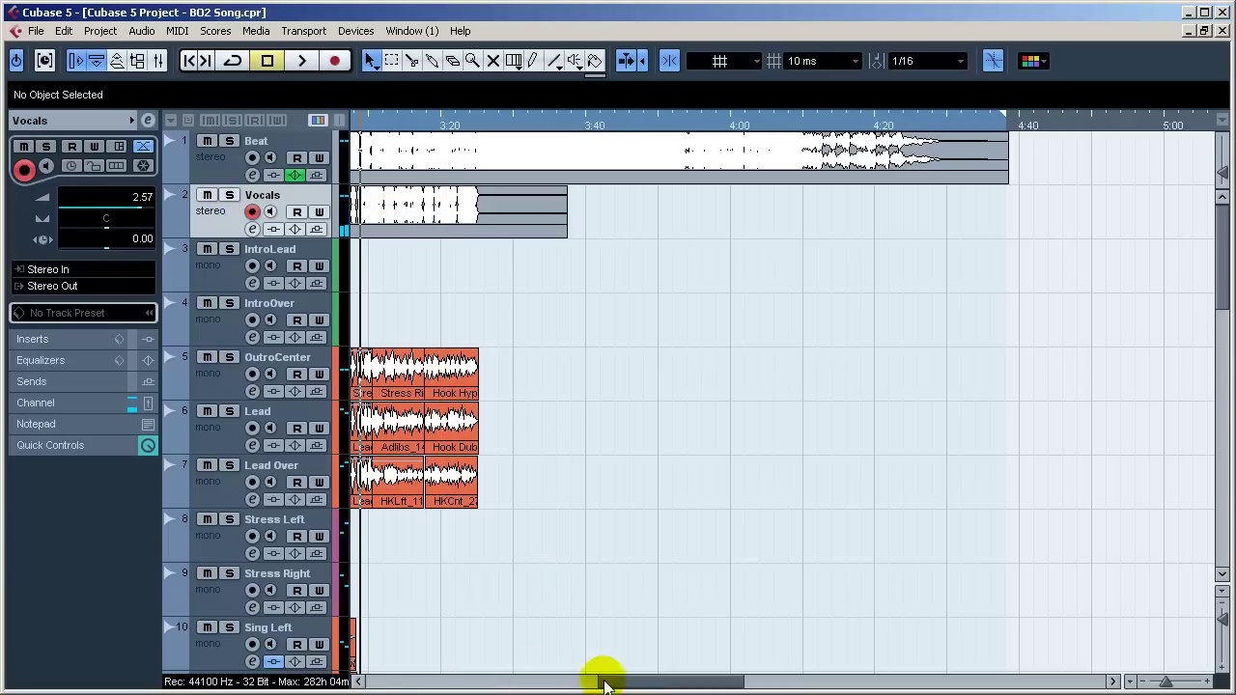
drag(618, 682, 571, 688)
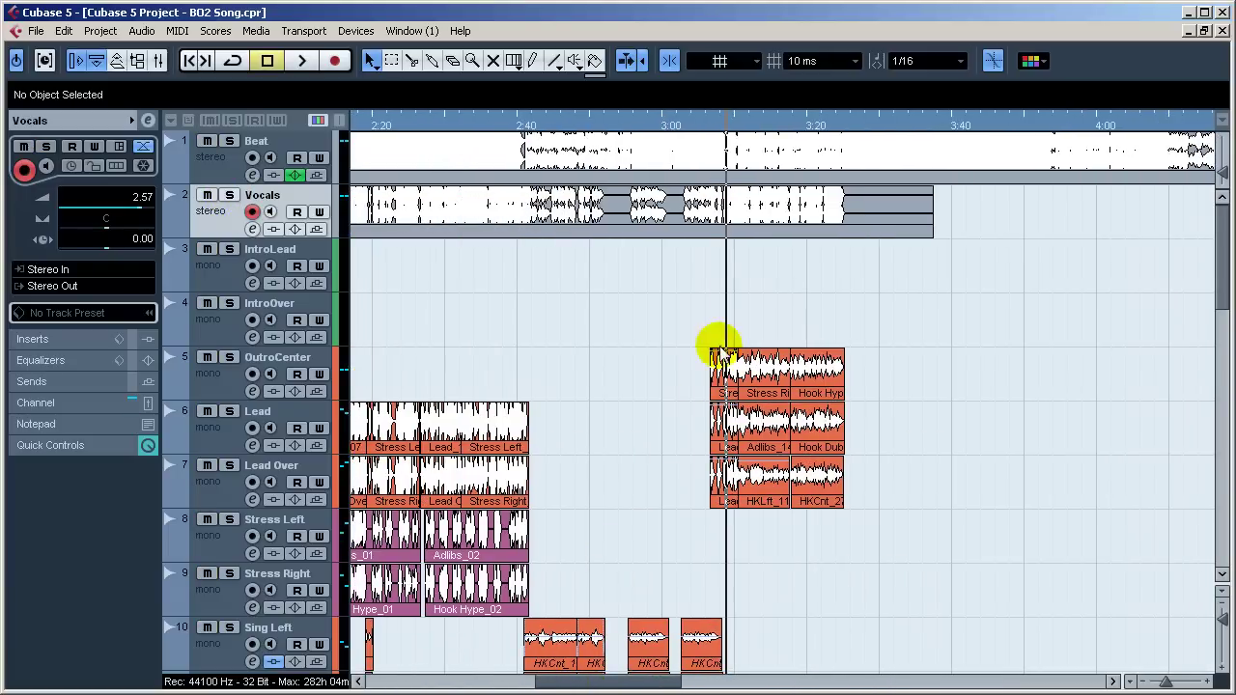
drag(639, 686, 587, 686)
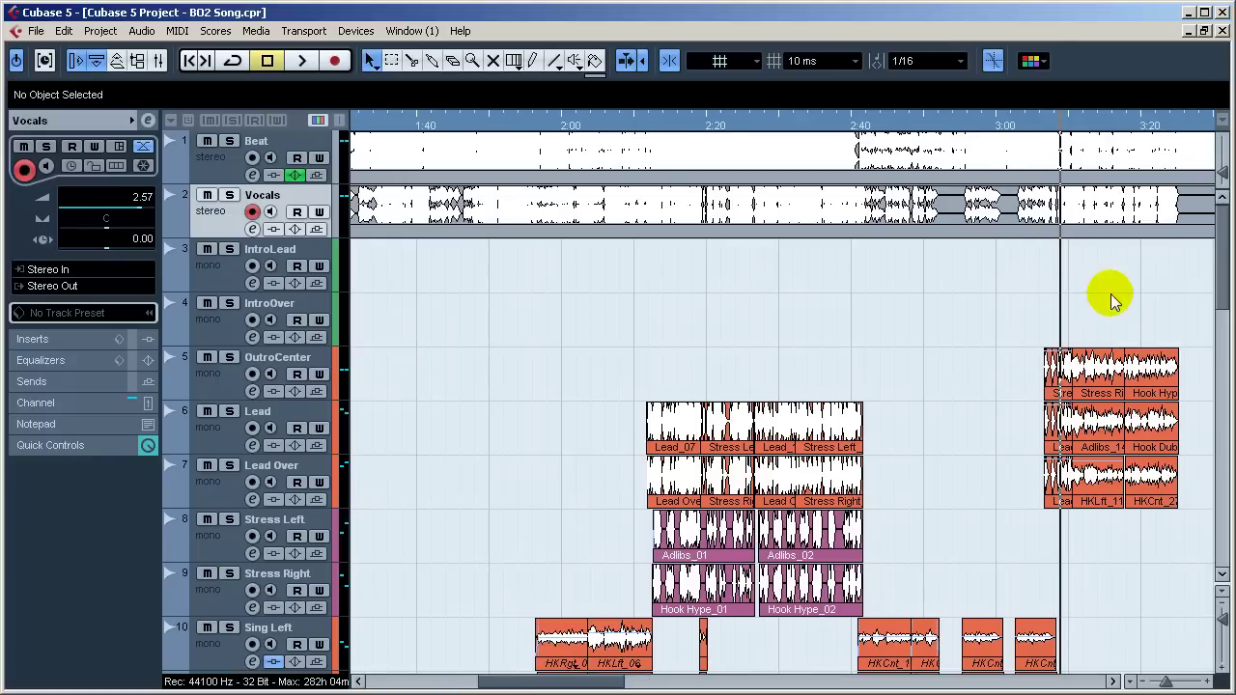
click(220, 379)
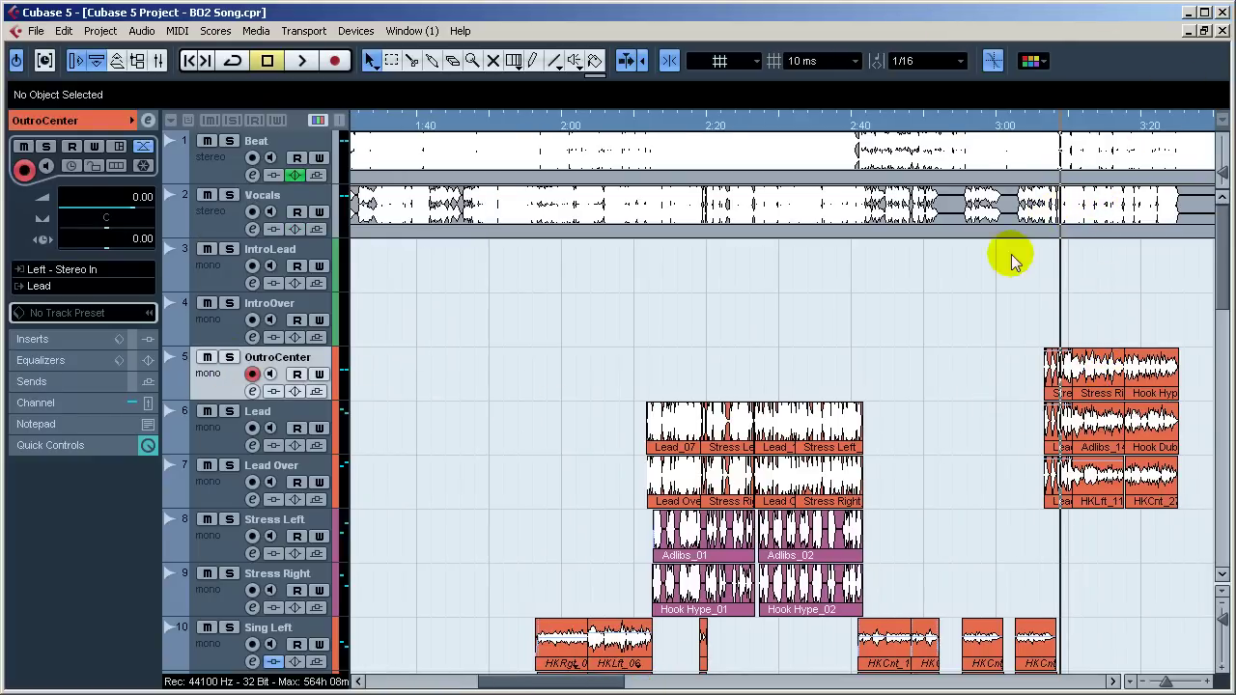
click(238, 441)
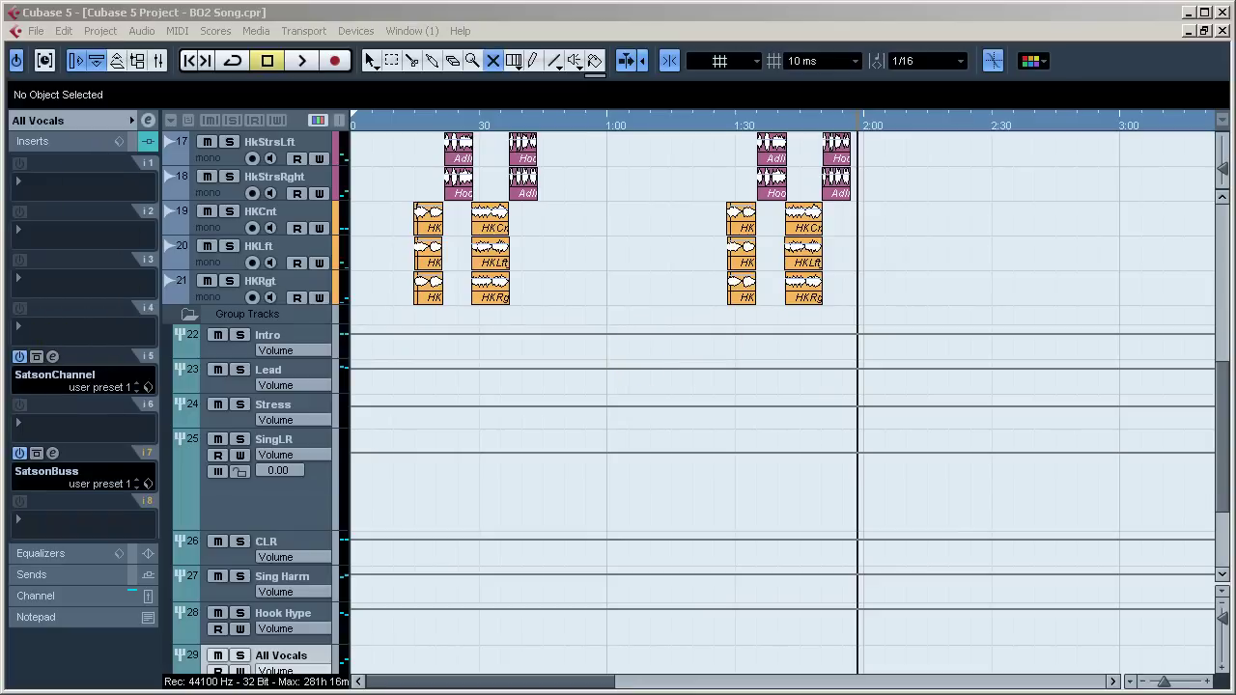
Step: Examine the insert effects on the Intro, Lead and Stress group tracks one after another
mouse_move(1221, 492)
mouse_down()
mouse_move(1221, 446)
mouse_move(1222, 473)
mouse_up()
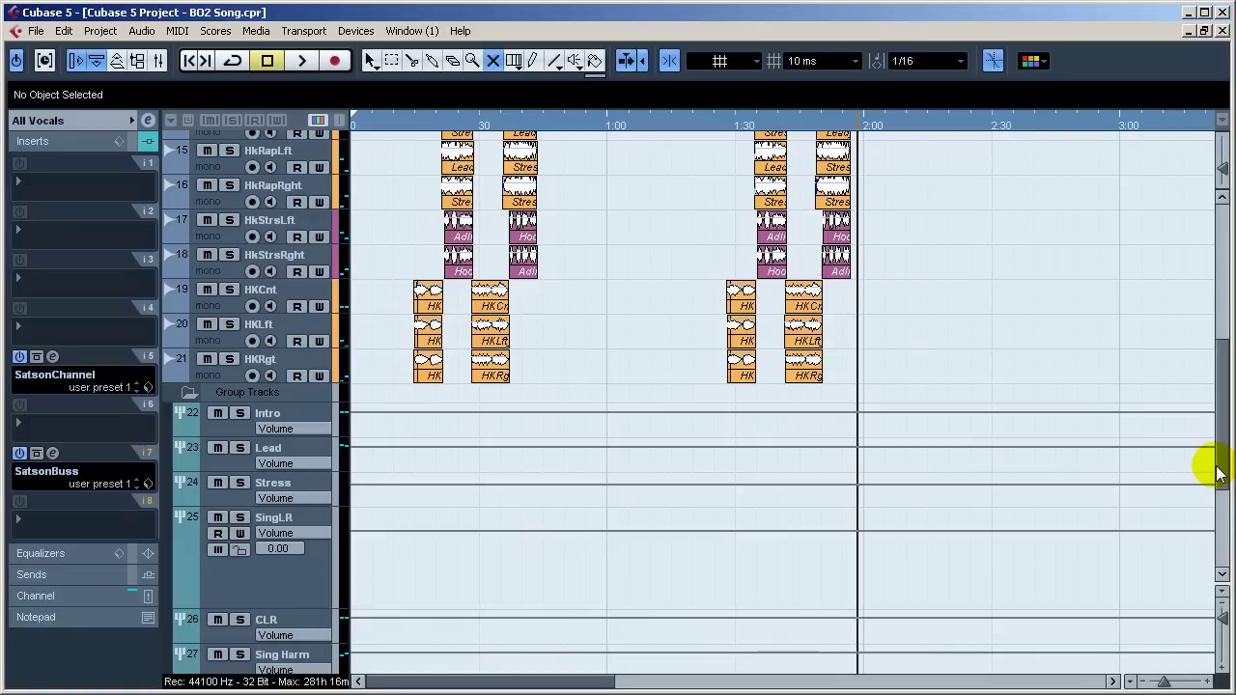
click(209, 429)
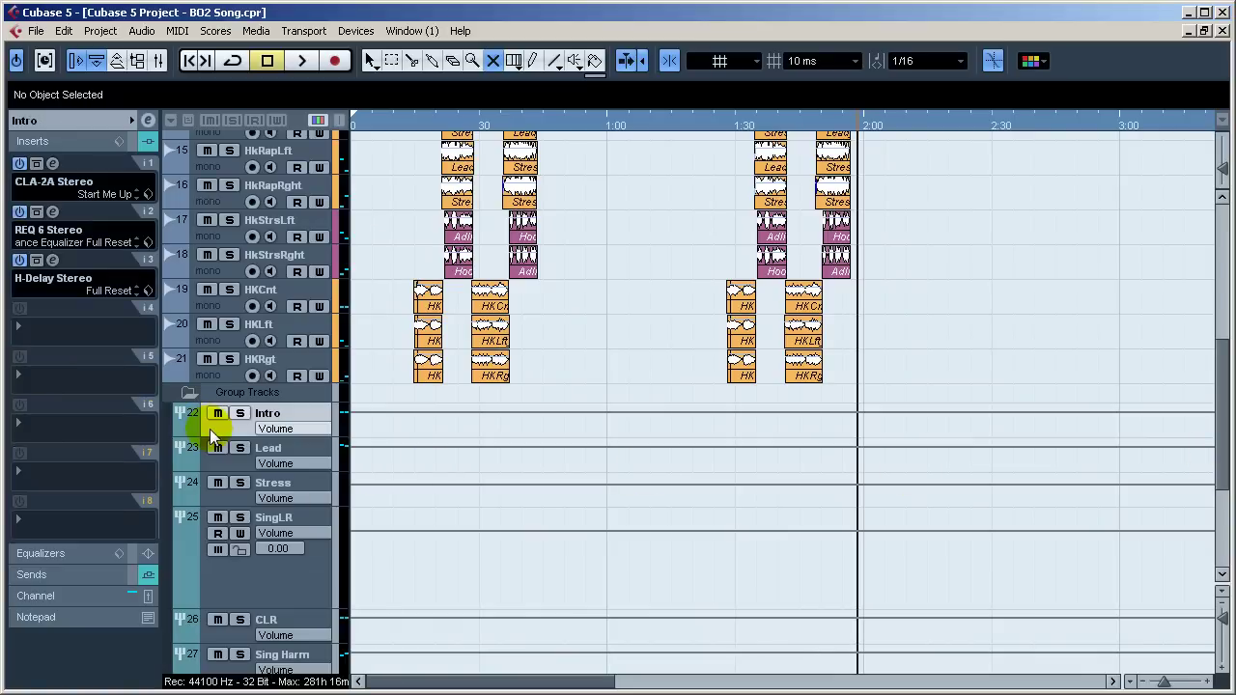
click(224, 464)
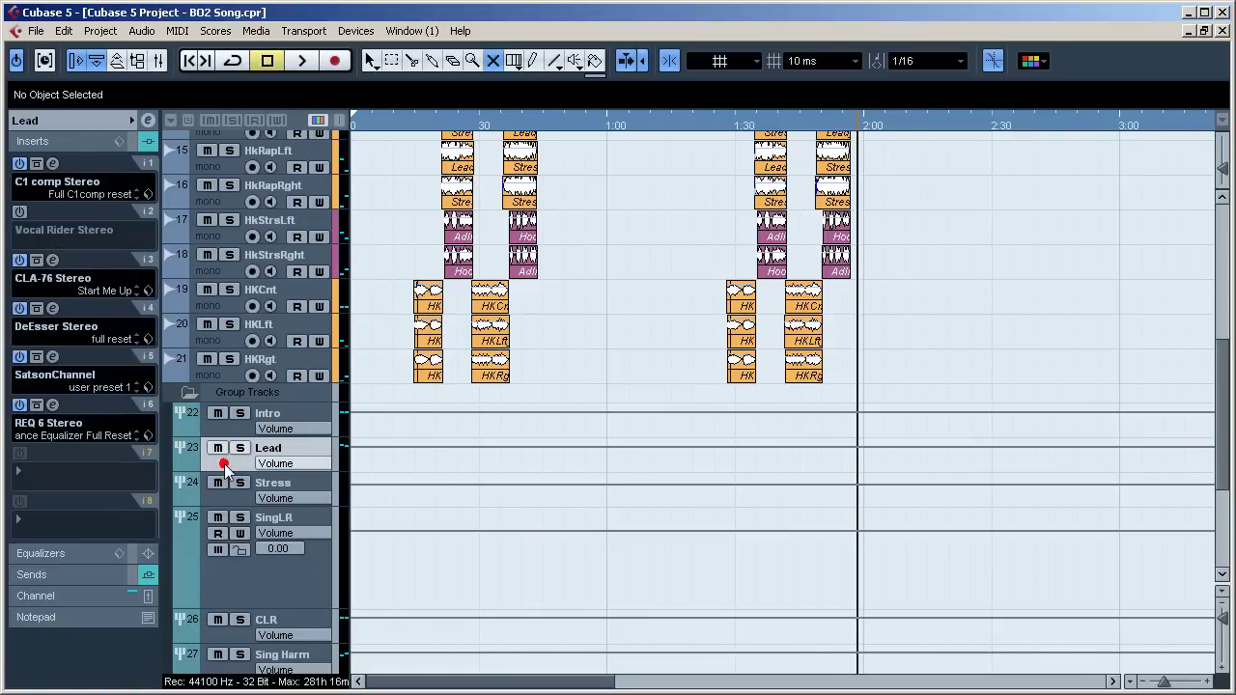
click(221, 494)
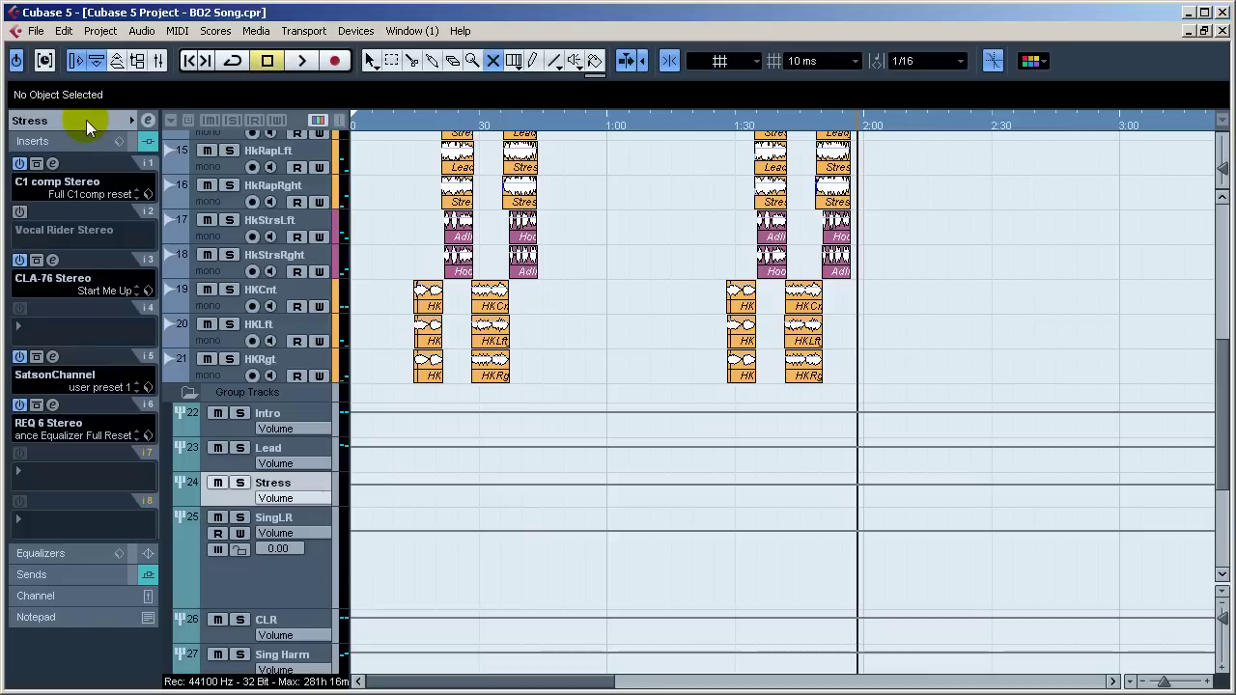
Step: Check the output routing of the Stress, Lead and Intro group tracks
click(48, 121)
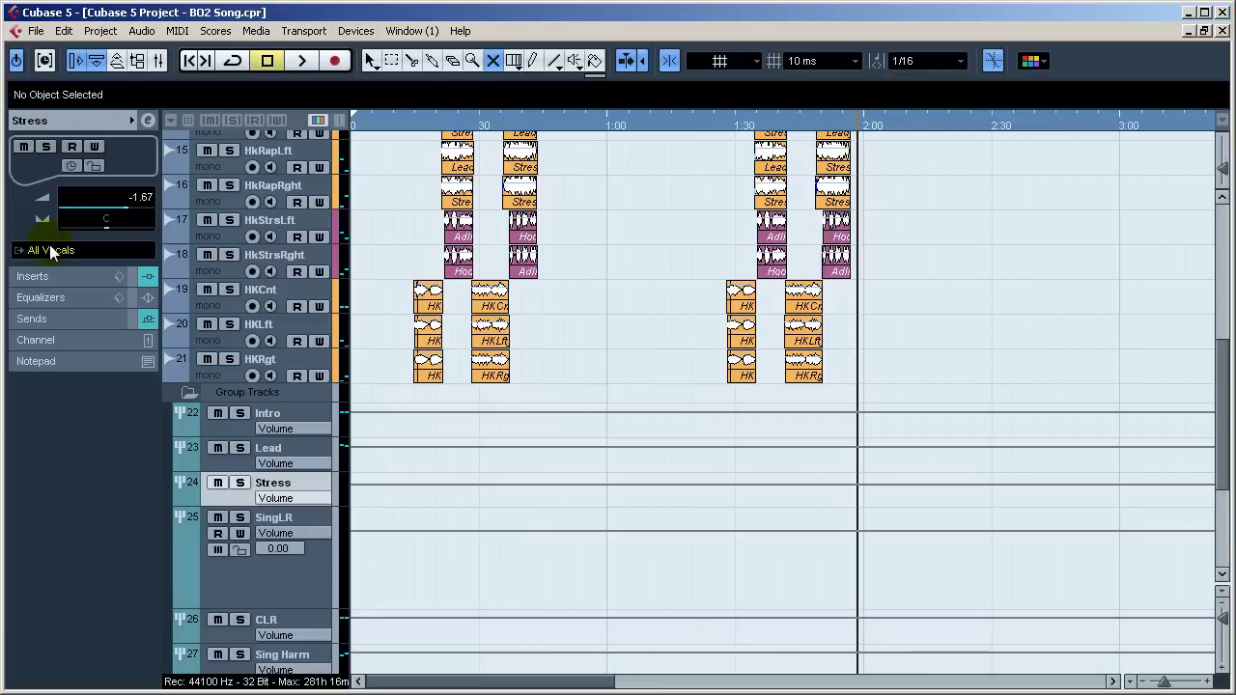
click(217, 449)
click(218, 470)
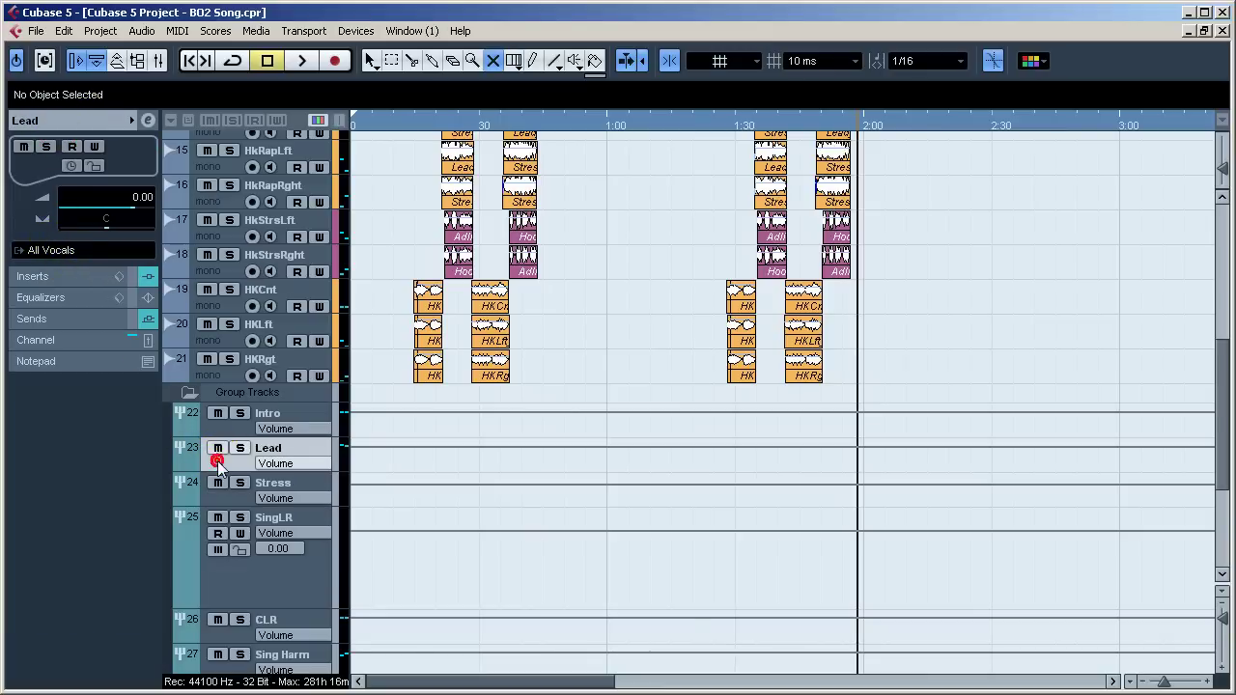
click(213, 425)
click(215, 429)
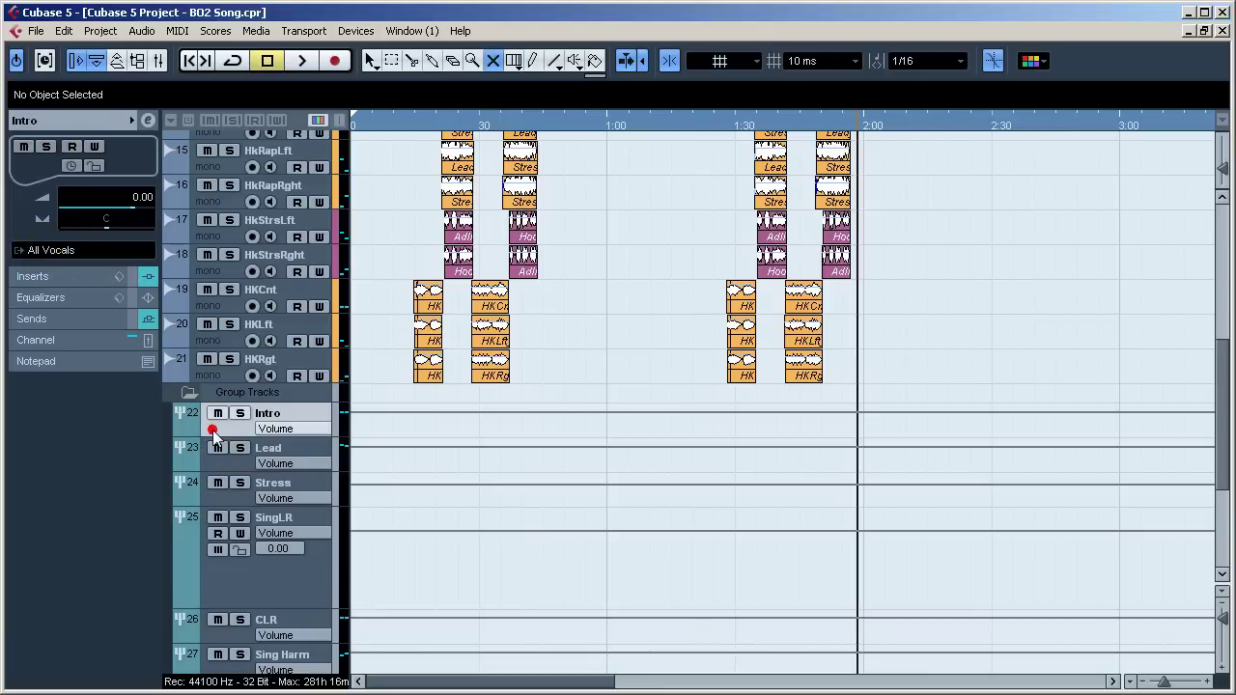
Step: Show the All Vocals group's inserts and open its SatsonChannel and SatsonBuss plug-in windows
drag(1221, 350, 1216, 463)
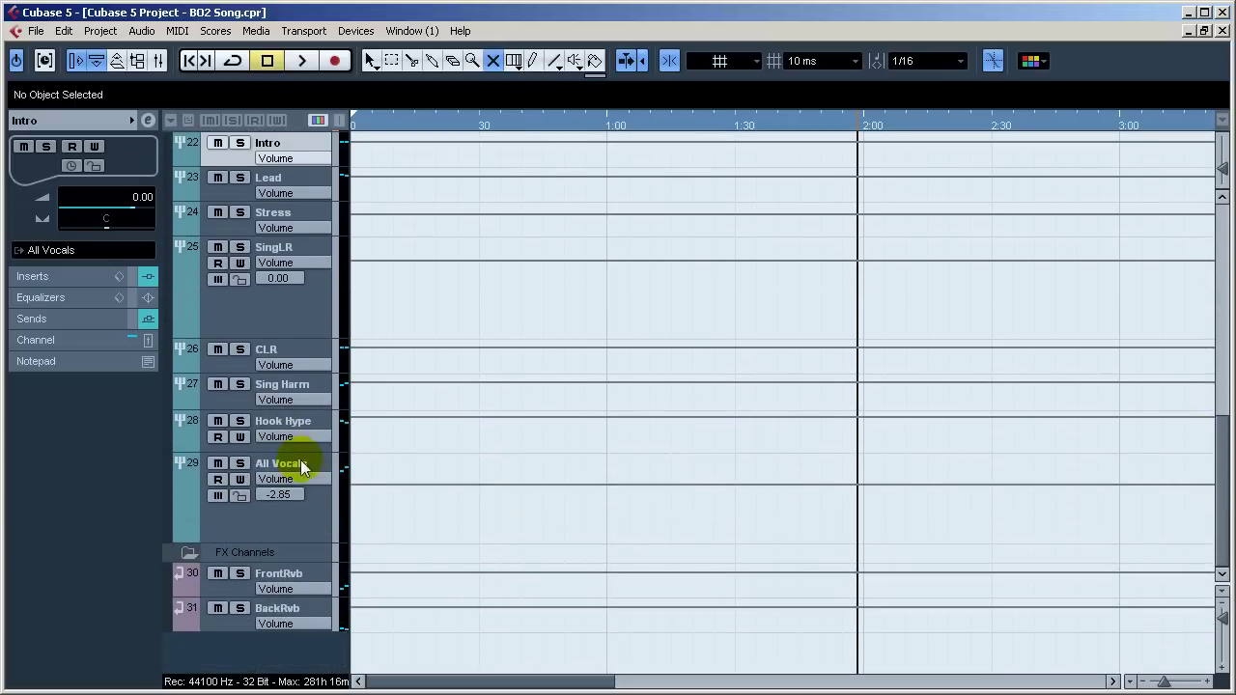
click(311, 509)
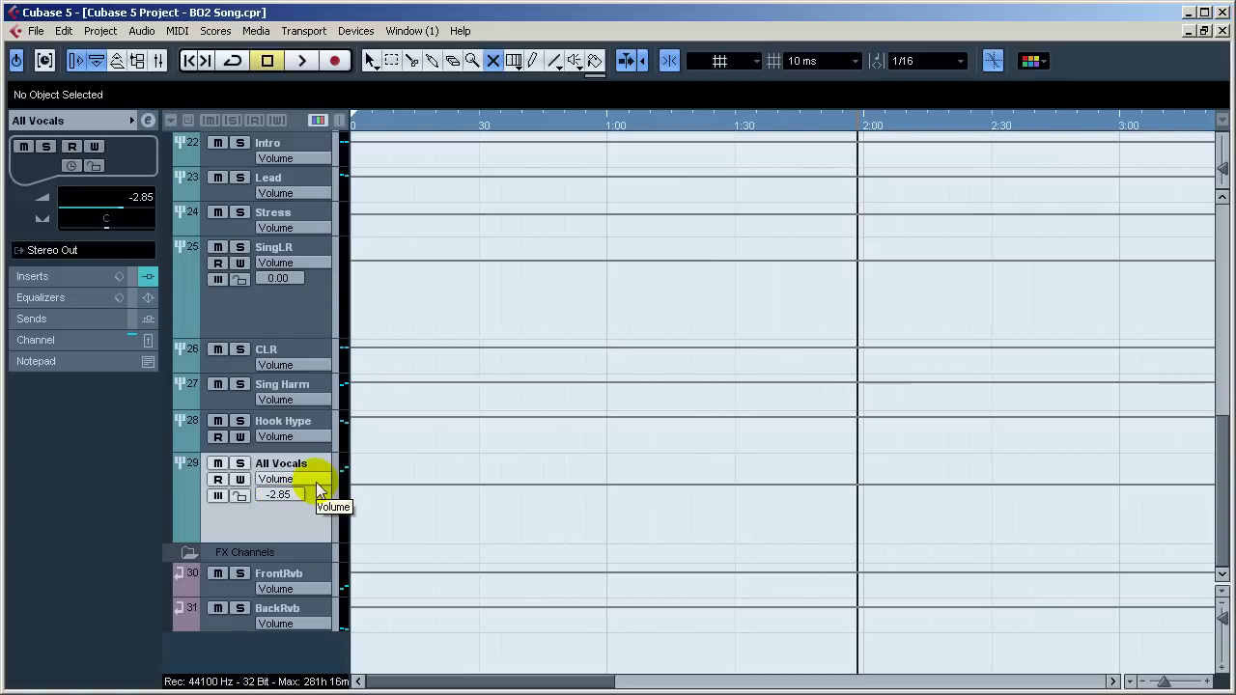
click(72, 273)
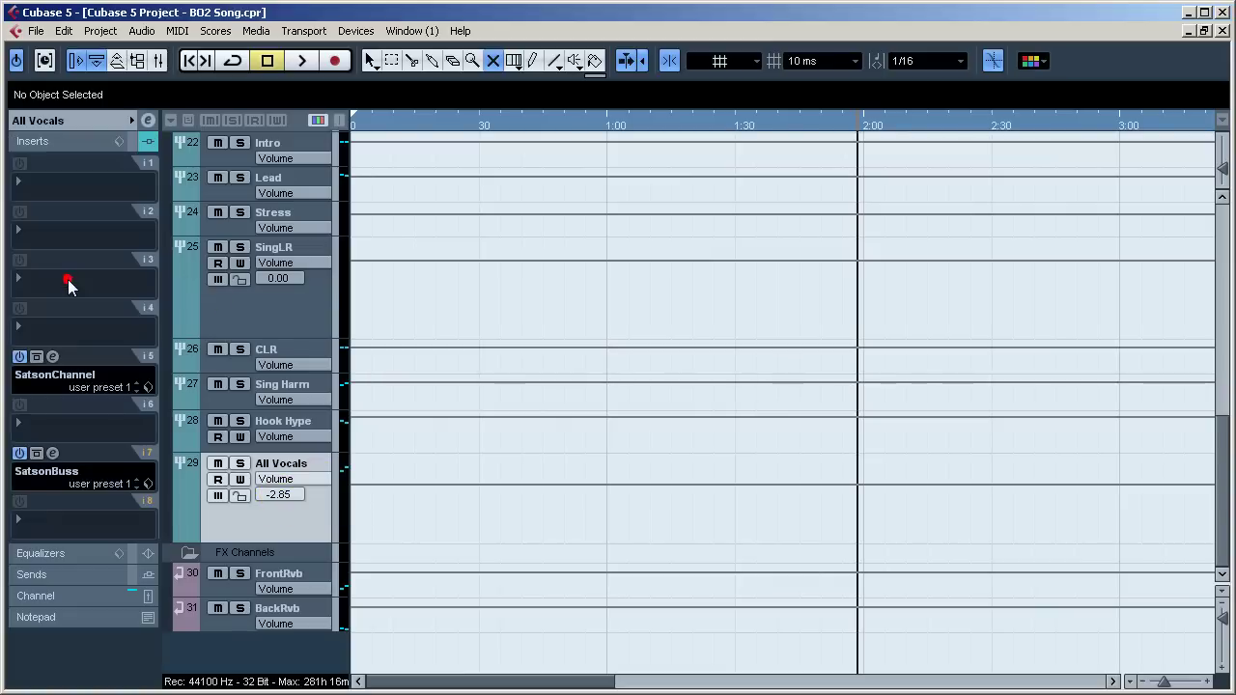
click(53, 357)
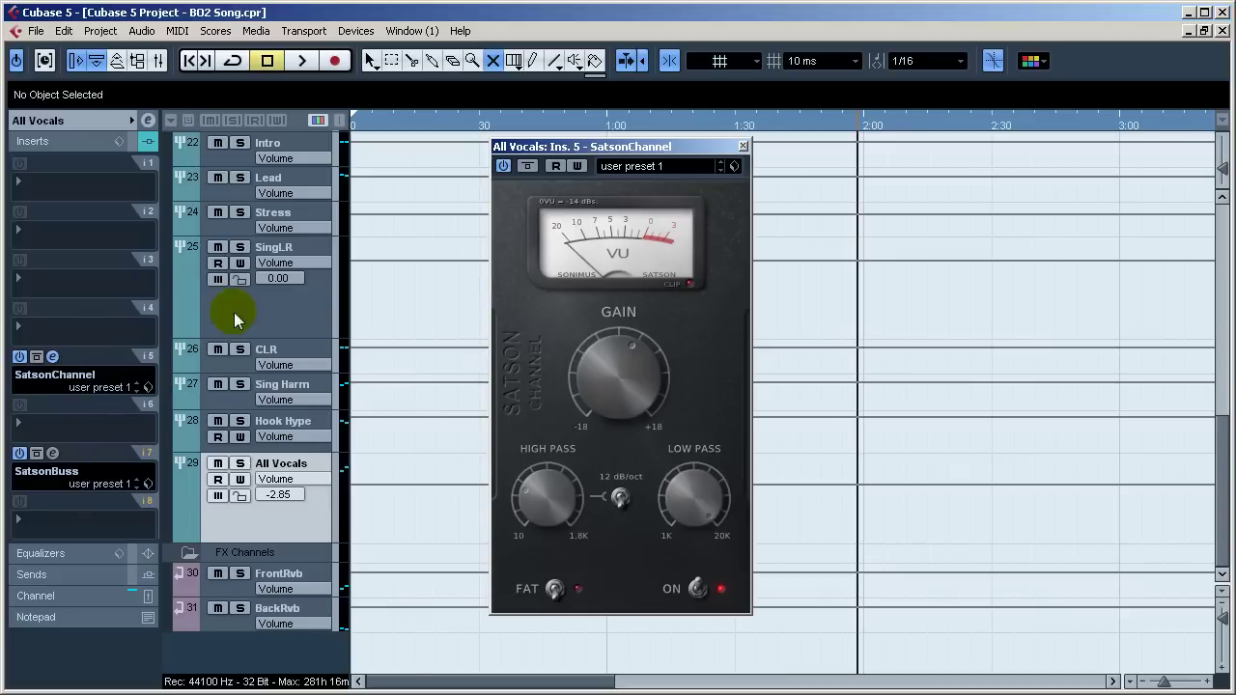
click(55, 454)
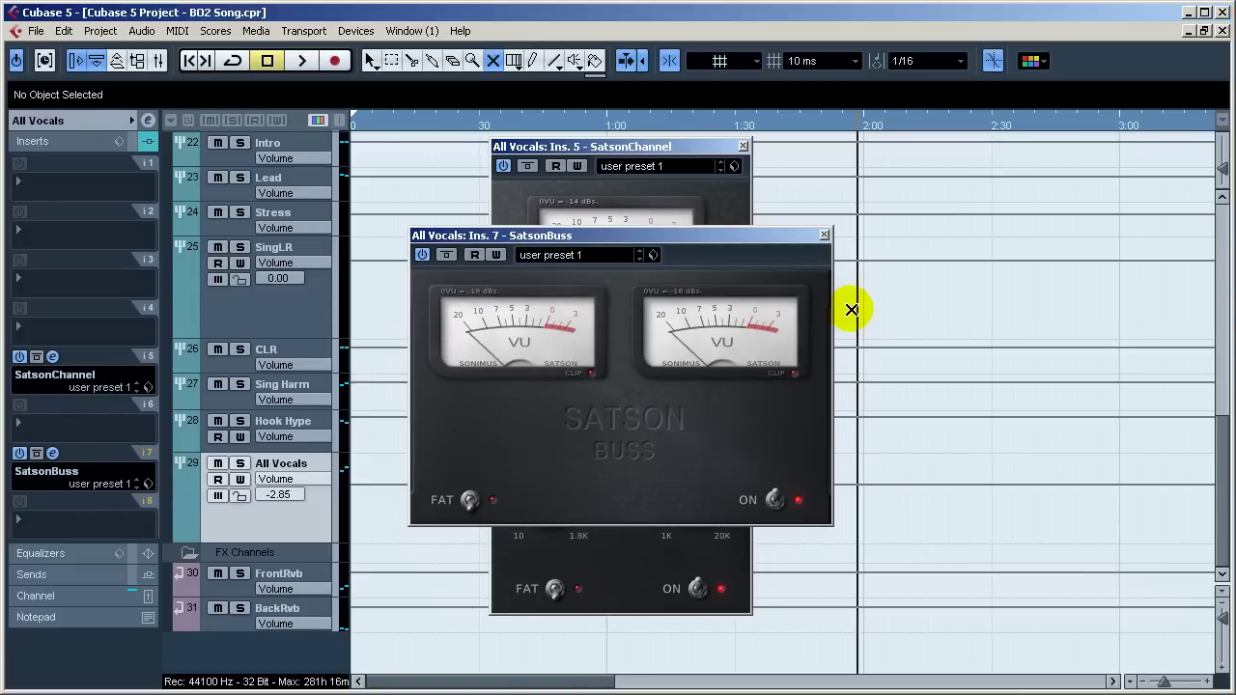
Step: Play from about 2:14 to watch the plug-in VU meters, close the SatsonBuss window and stop playback
click(923, 125)
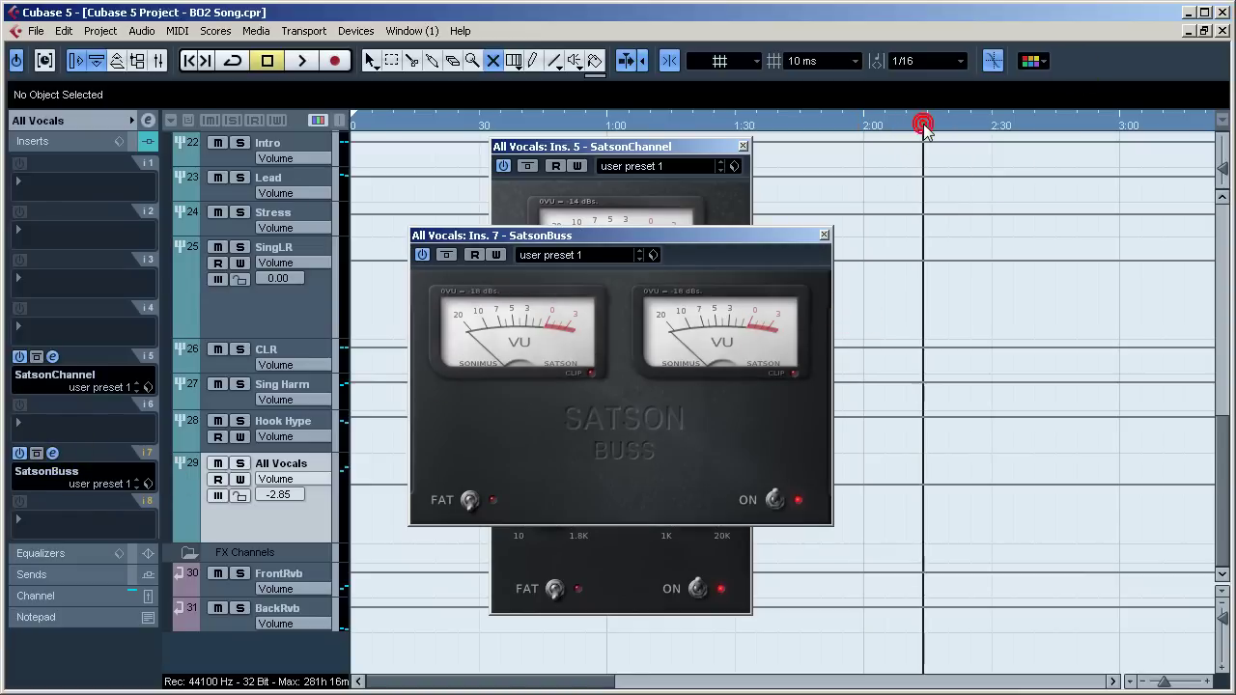
key(space)
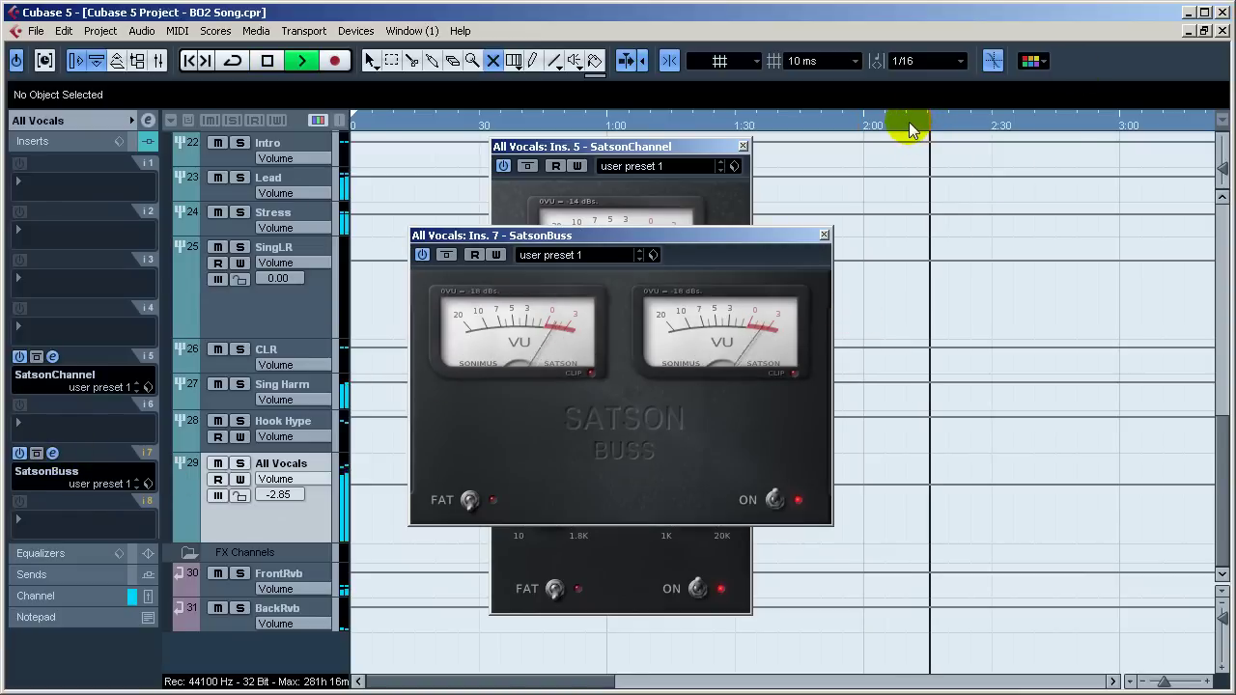
click(741, 239)
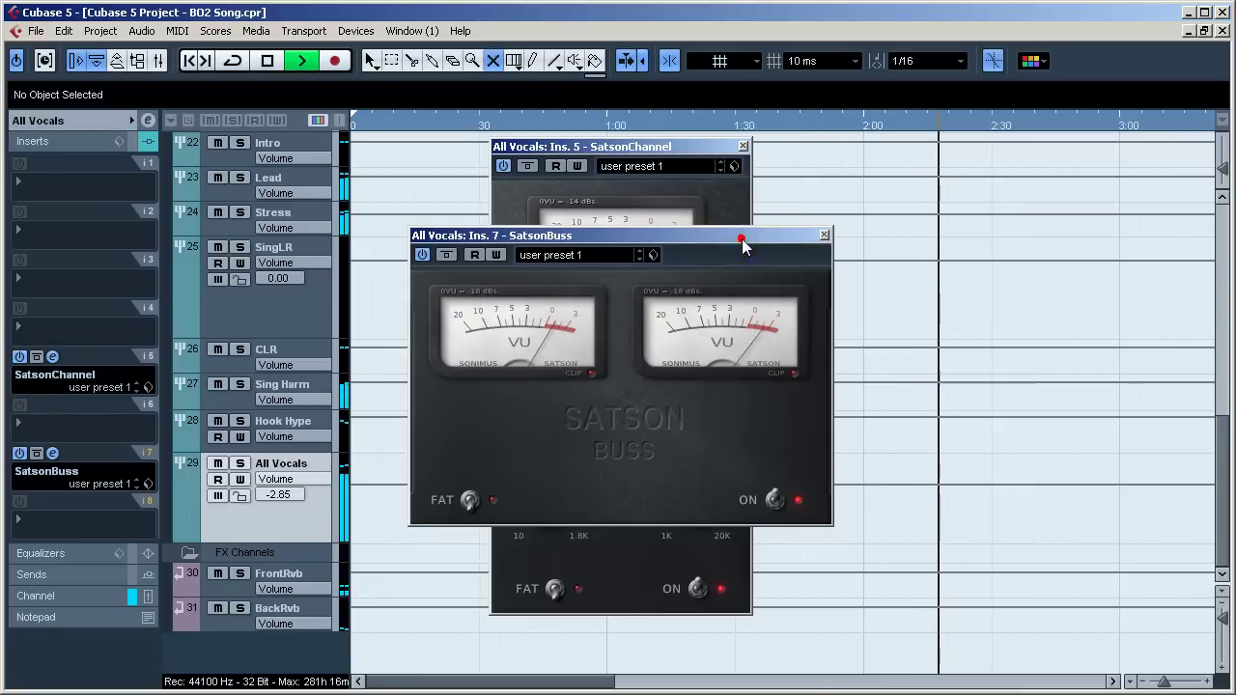
drag(742, 247, 729, 398)
click(813, 393)
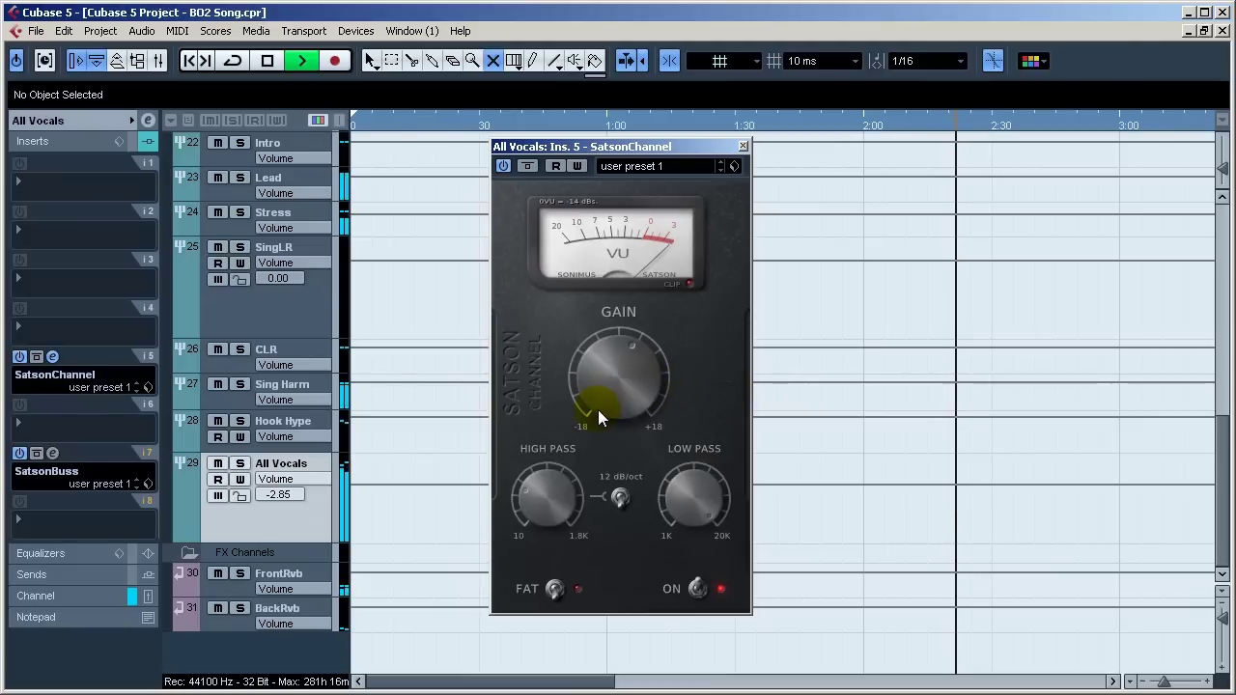
key(space)
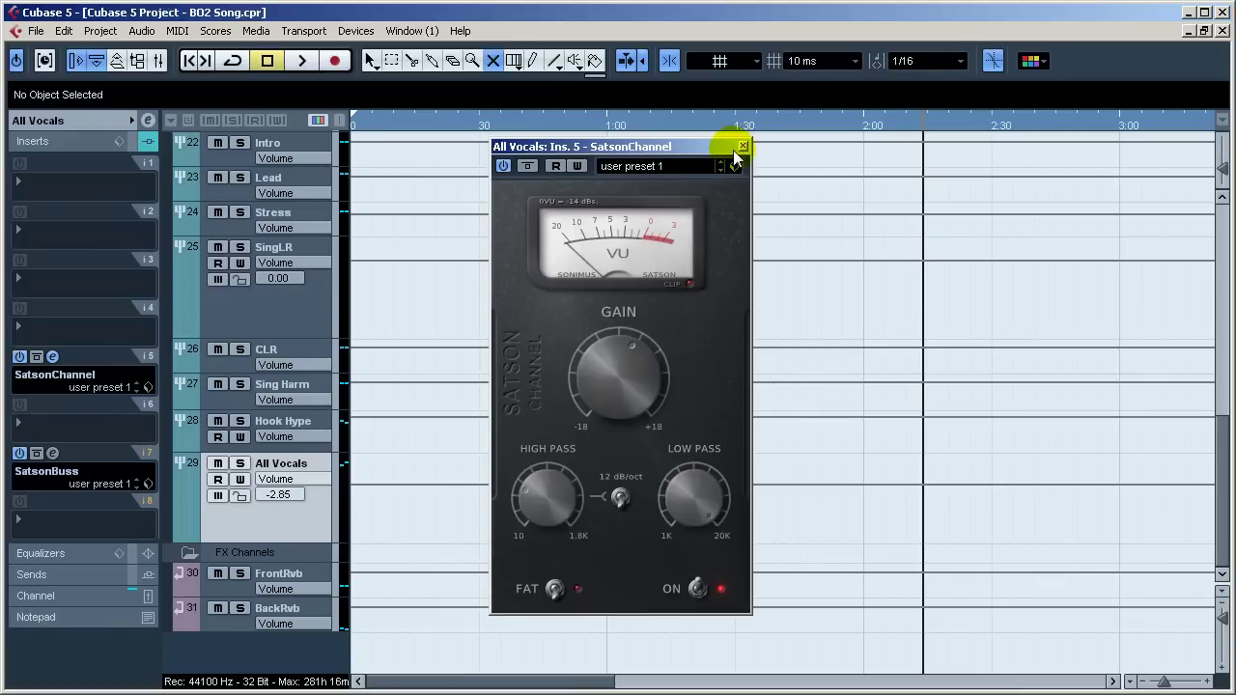
Step: Open the Mixer, close the SatsonChannel window and move the Mixer to show all the group channels
key(F3)
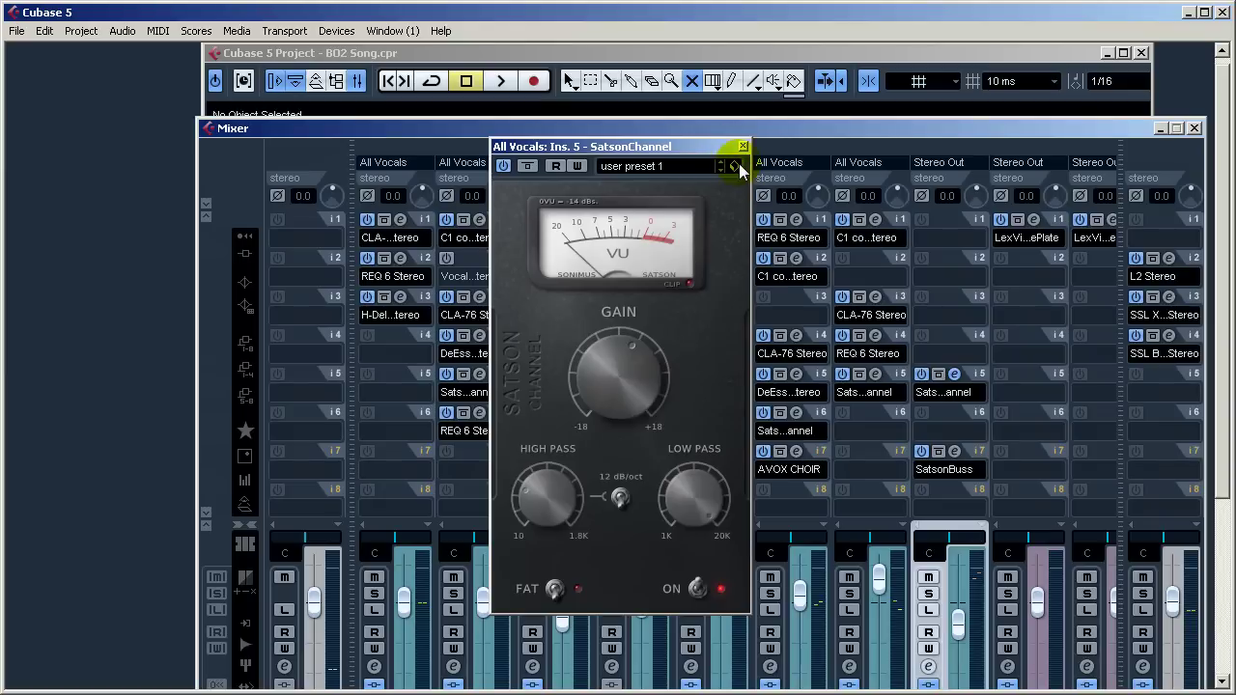
click(743, 146)
drag(867, 126, 742, 122)
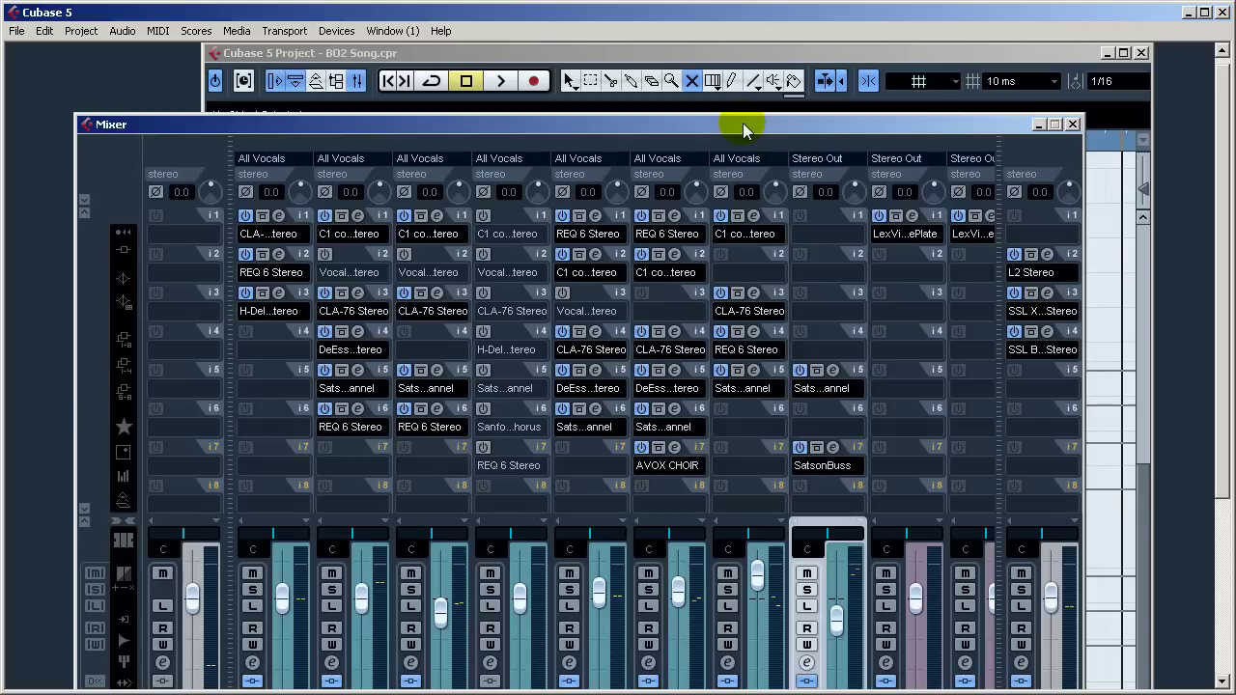
Step: Open the Stereo Out's L2 plug-in window, play the song to watch its attenuation meter, stop playback and close the window
click(1048, 256)
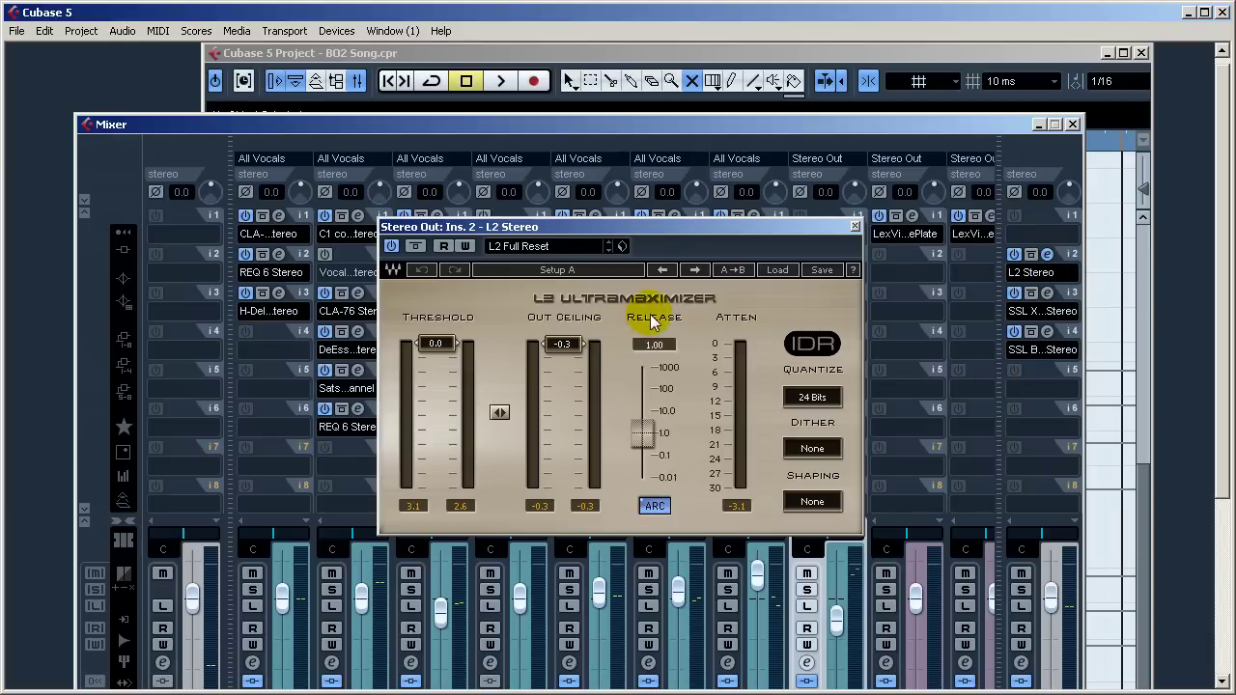
key(space)
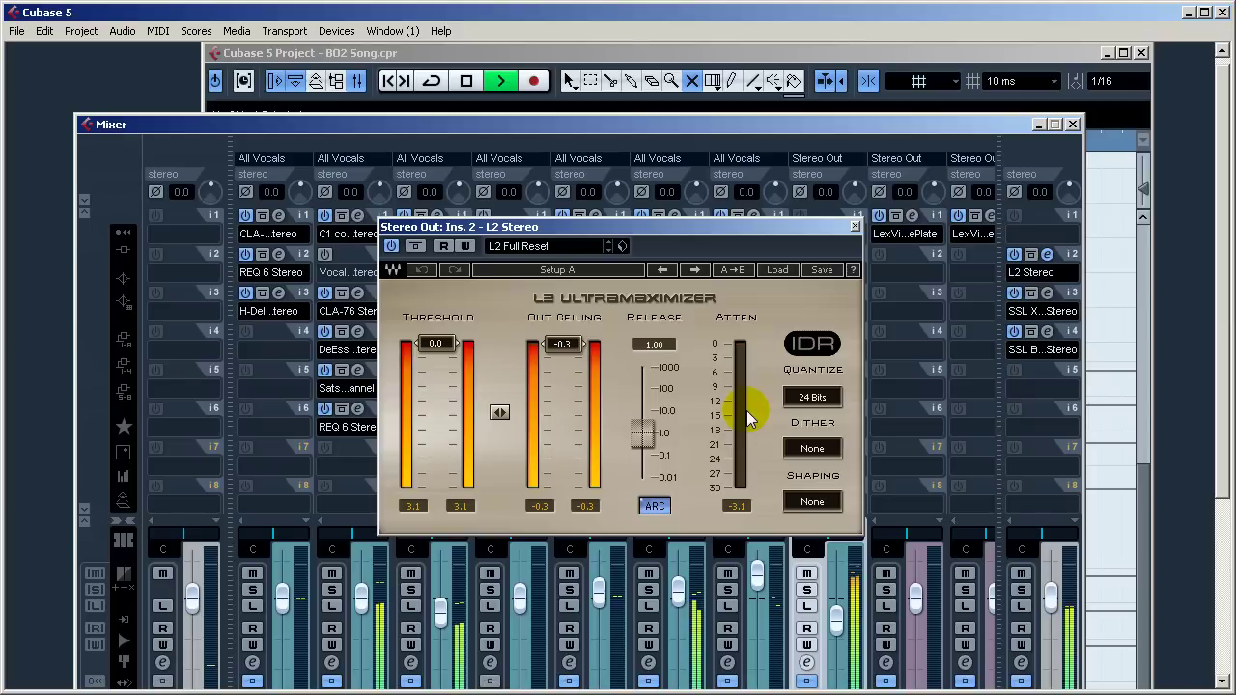
key(space)
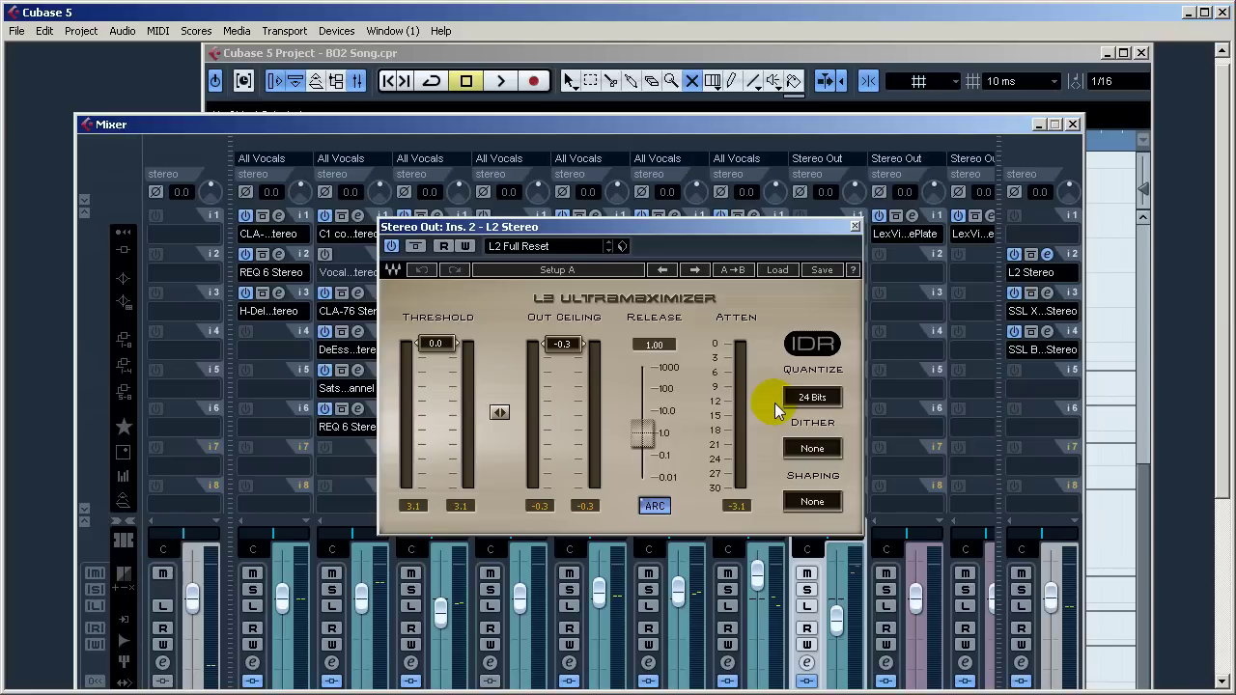
click(855, 228)
Step: Open the Stereo Out's SSL X-EQ window, examine its filter curve and meters during playback, stop the song and close the window
click(1048, 293)
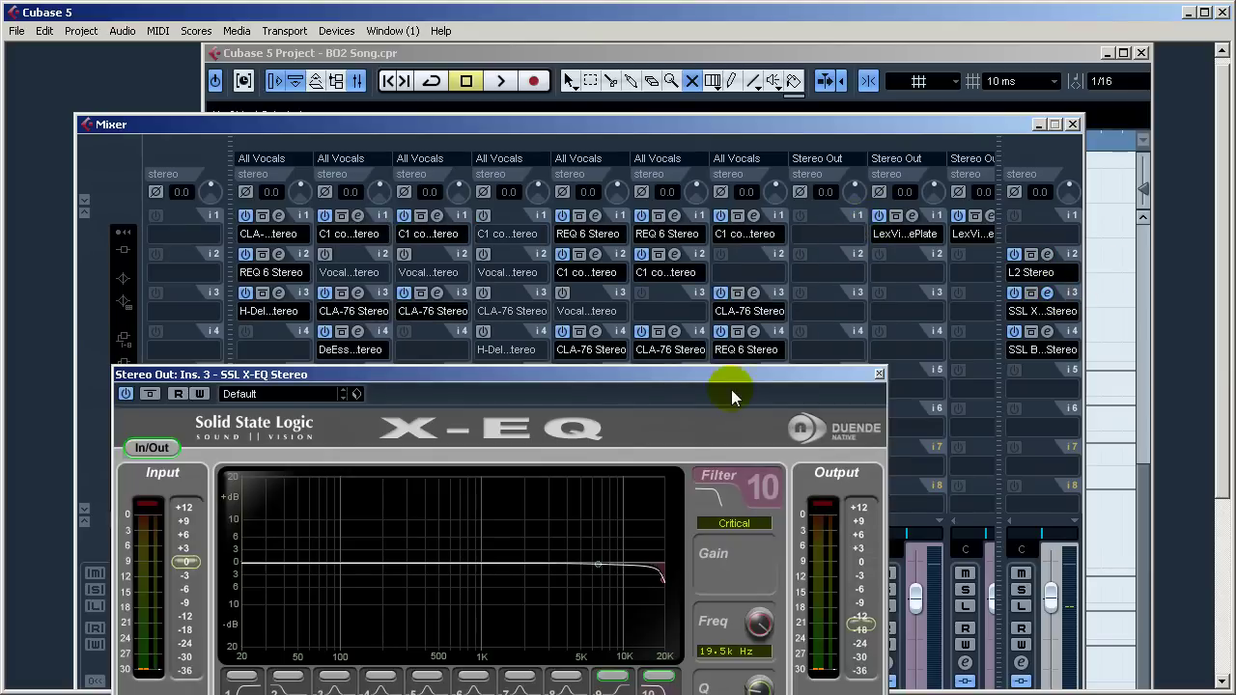
key(space)
drag(642, 380, 685, 258)
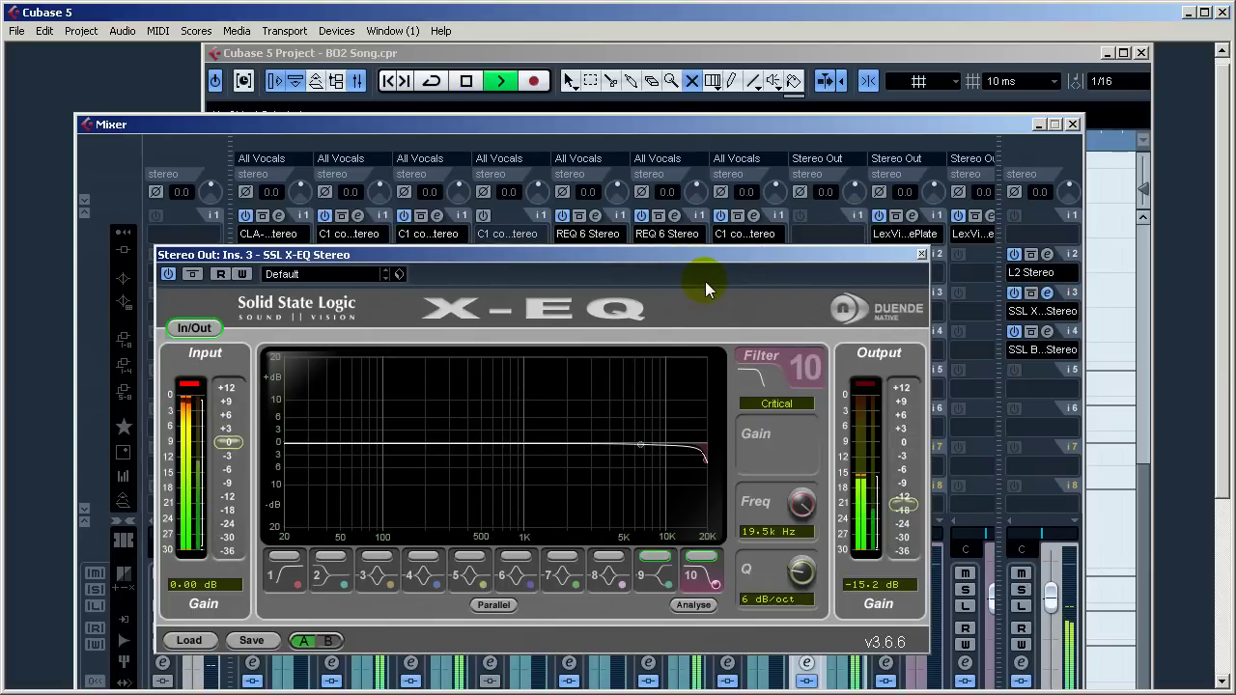
key(space)
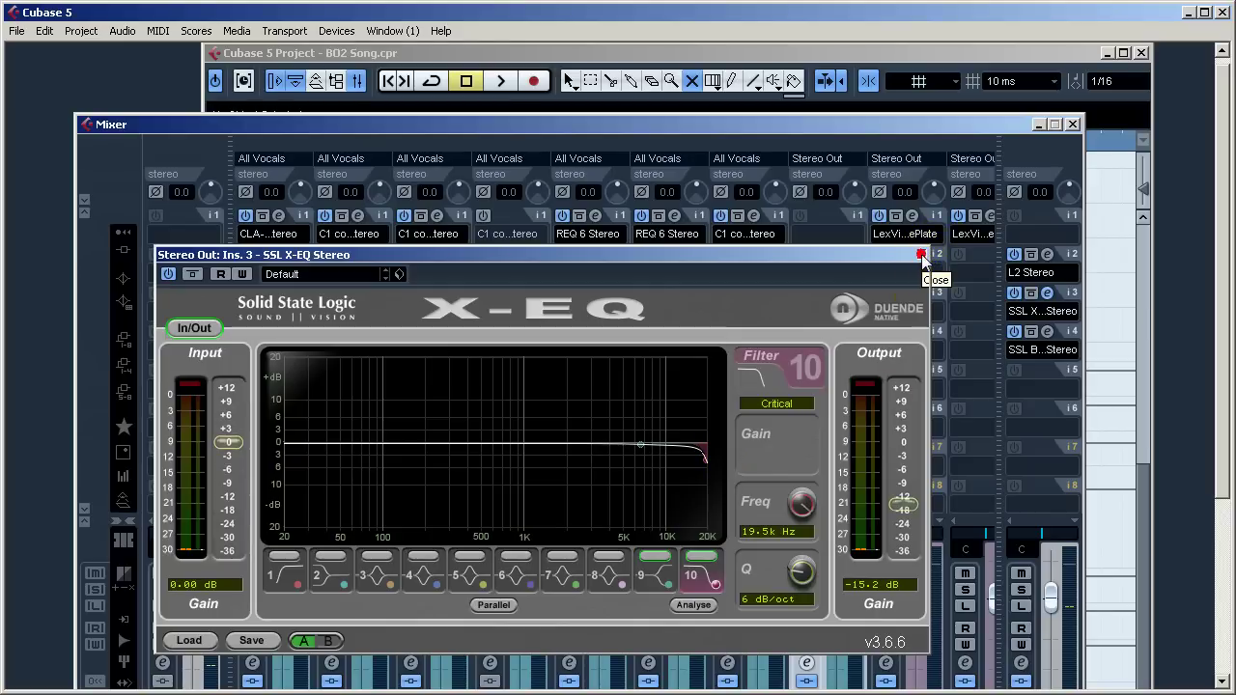
click(922, 256)
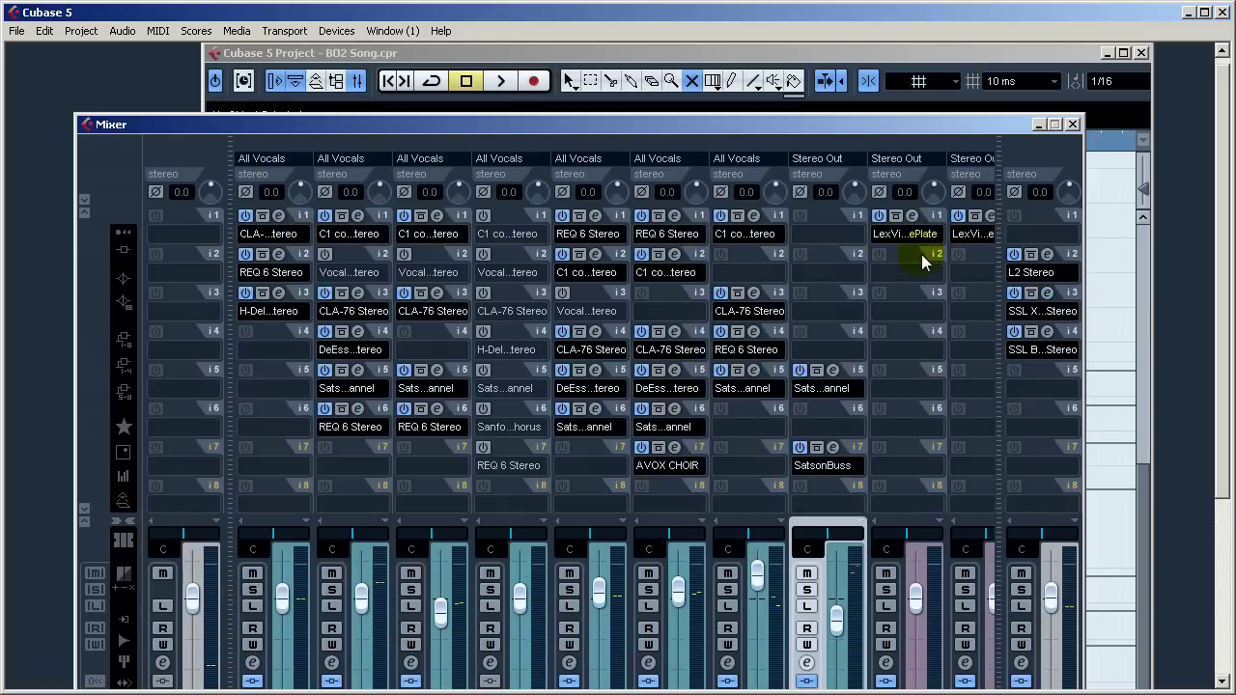
click(1047, 292)
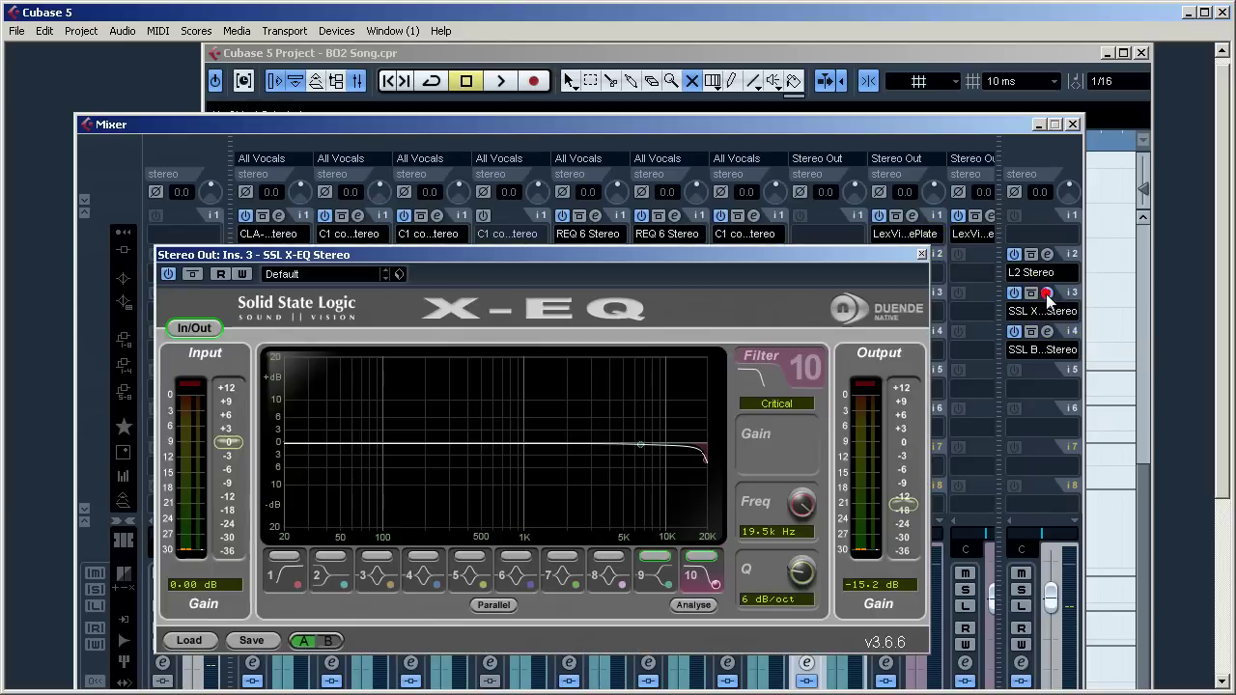
click(922, 255)
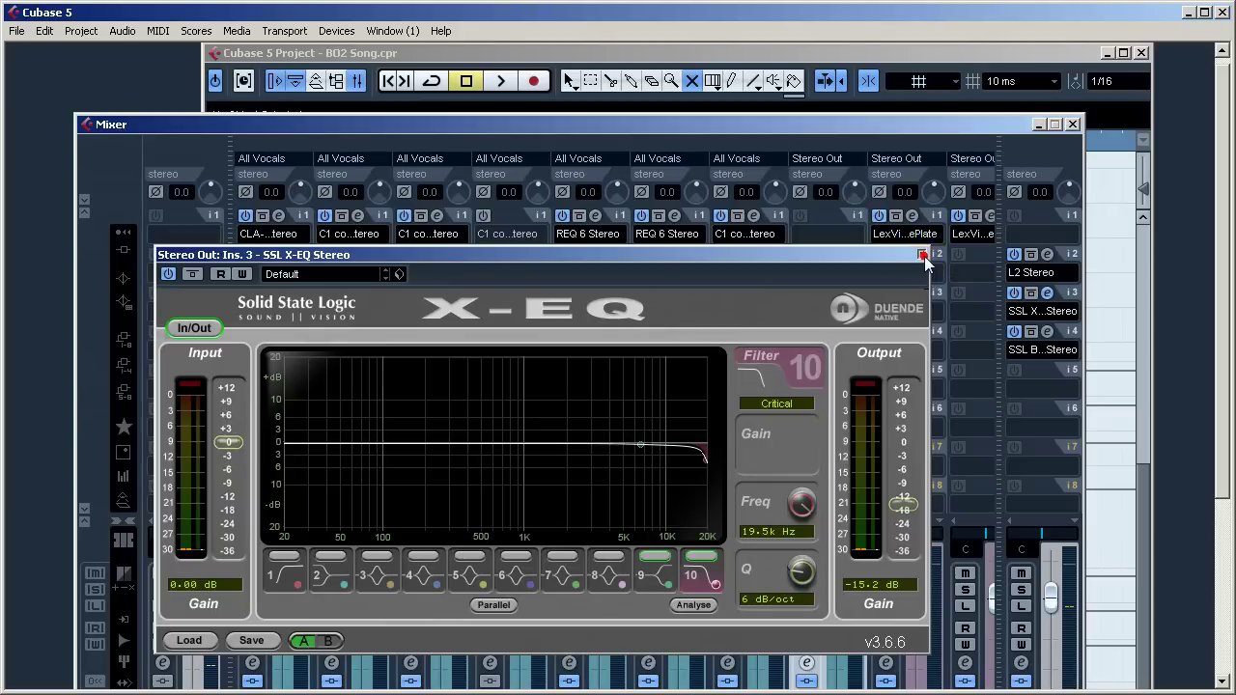
Step: Open the Stereo Out's SSL Bus Compressor, examine its settings and the mixer fader levels, and close the plug-in window
click(1048, 331)
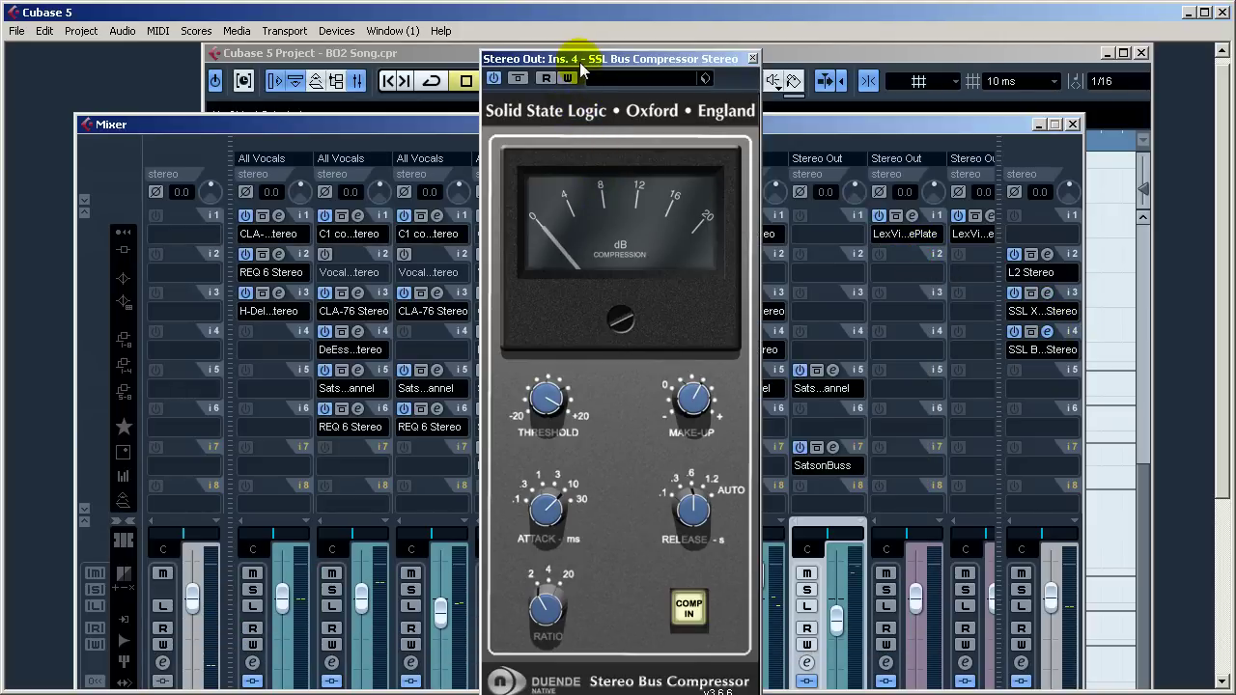
drag(580, 59, 579, 40)
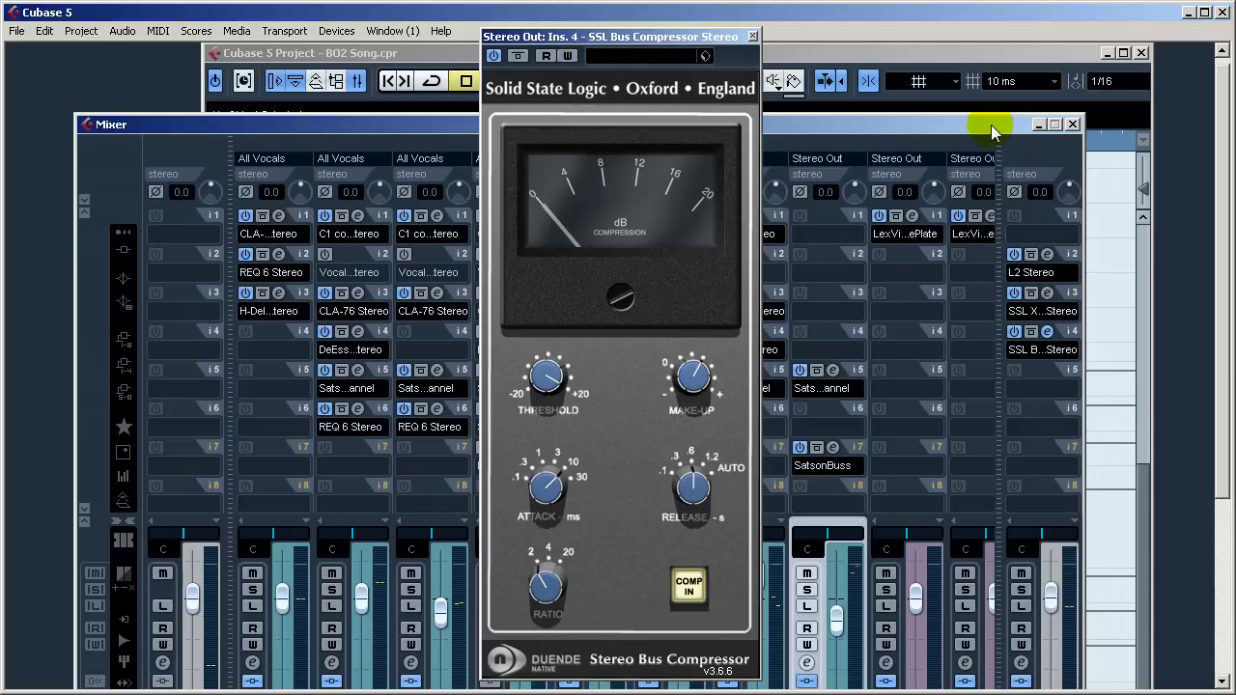
click(1225, 499)
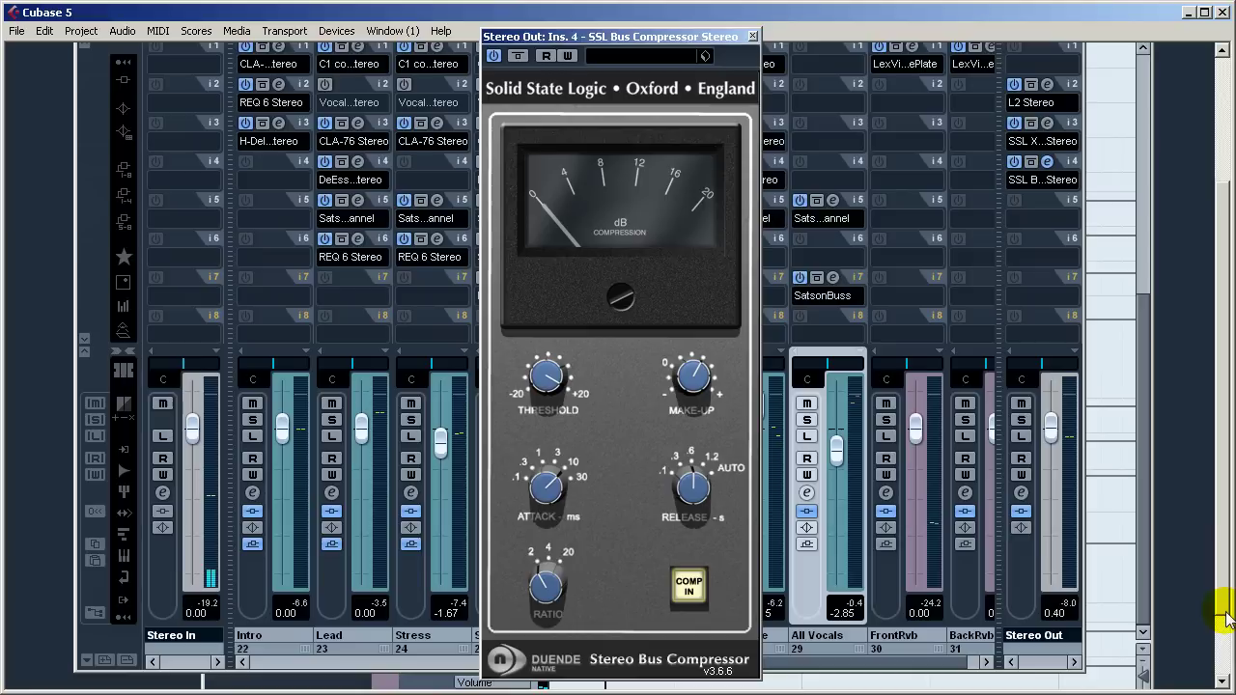
click(1225, 408)
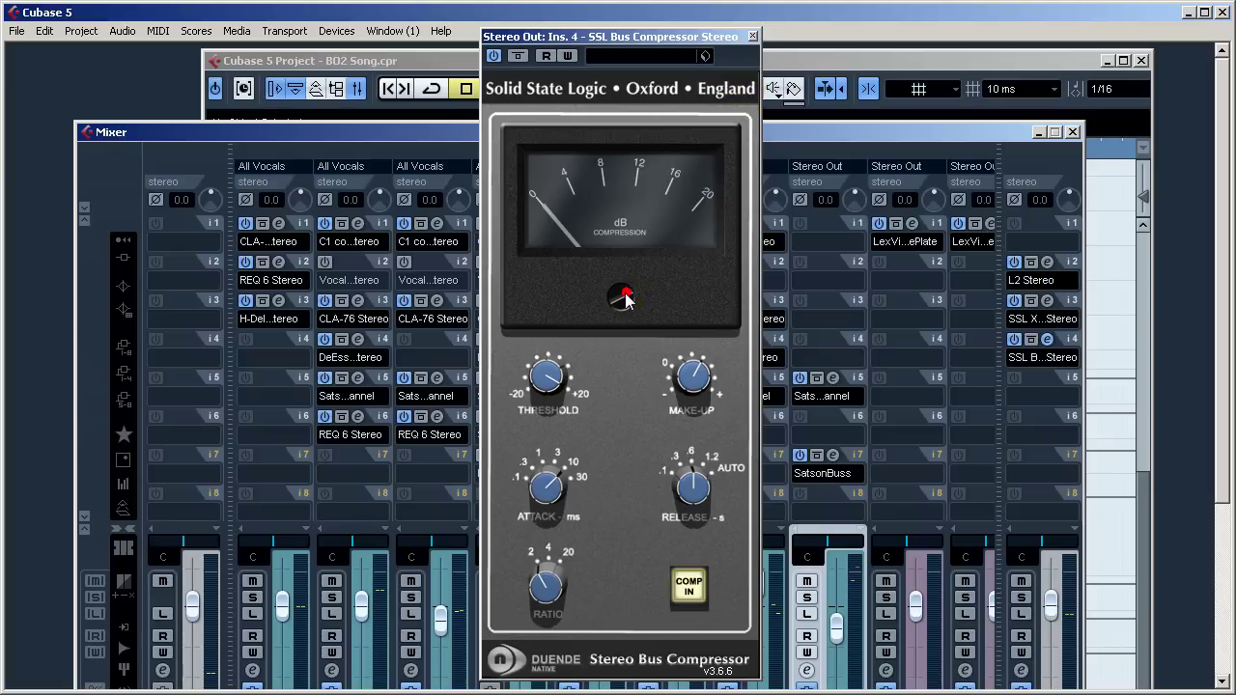
click(752, 35)
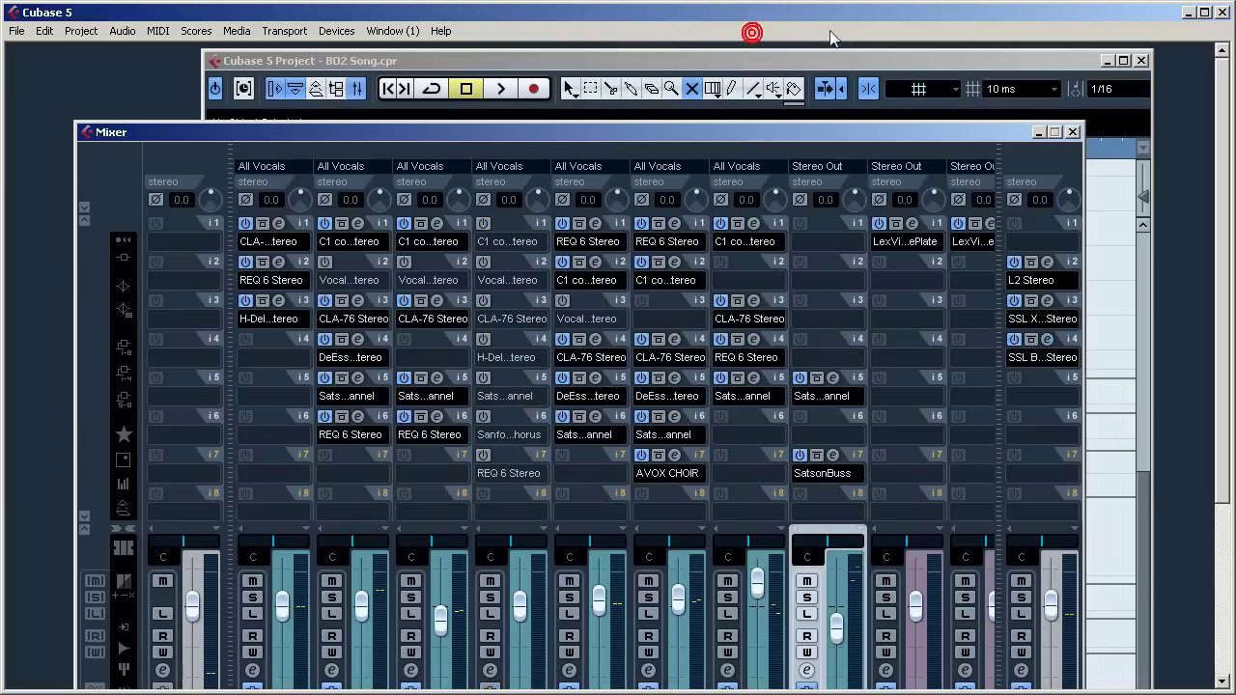
Step: Close the Mixer and maximize the project window to show the upper audio tracks
click(1072, 131)
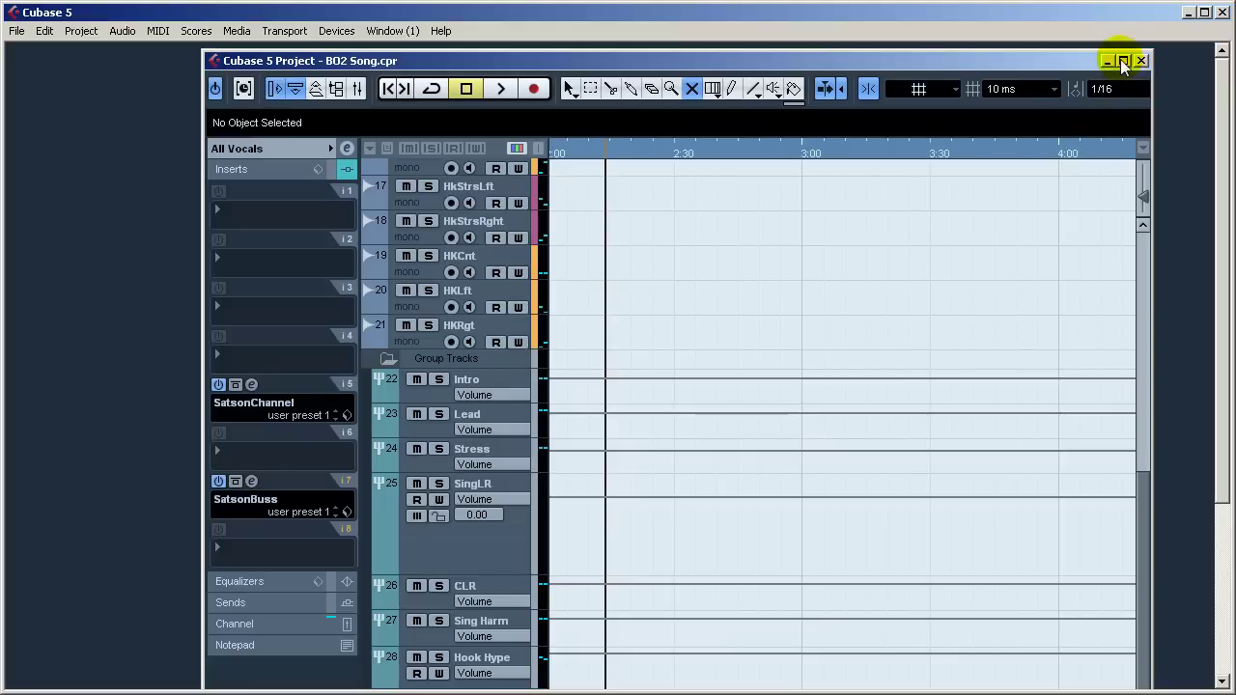
click(1122, 61)
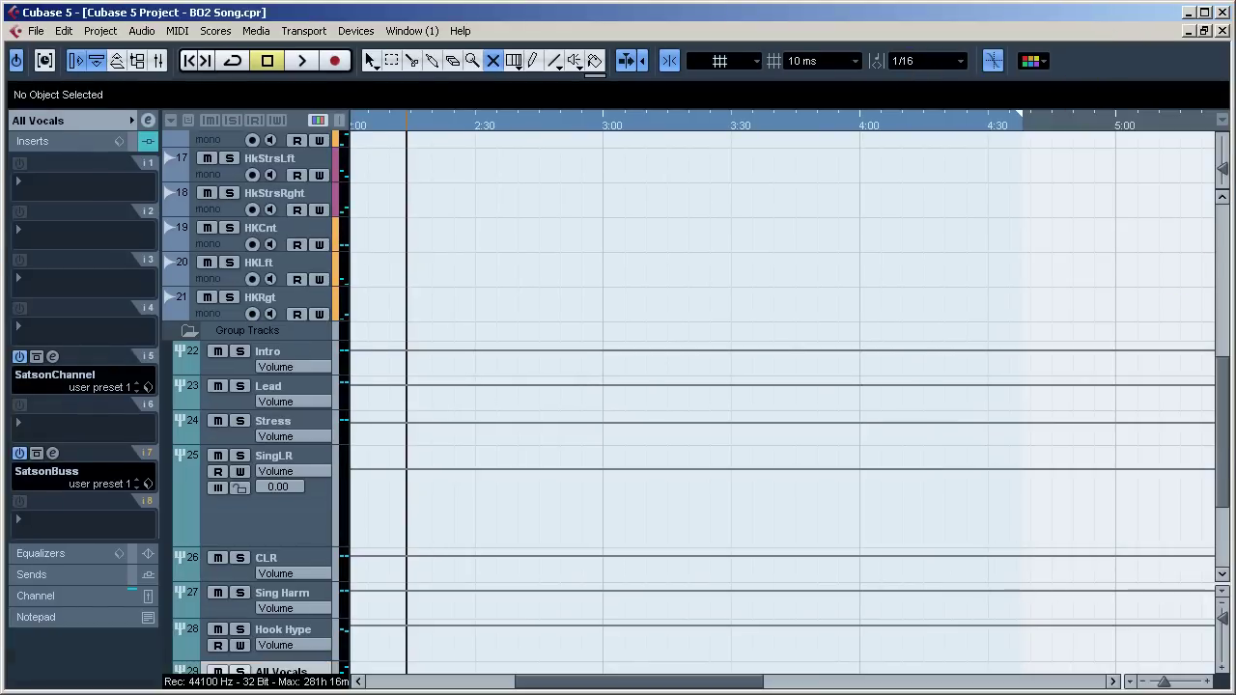
drag(1224, 444, 1217, 242)
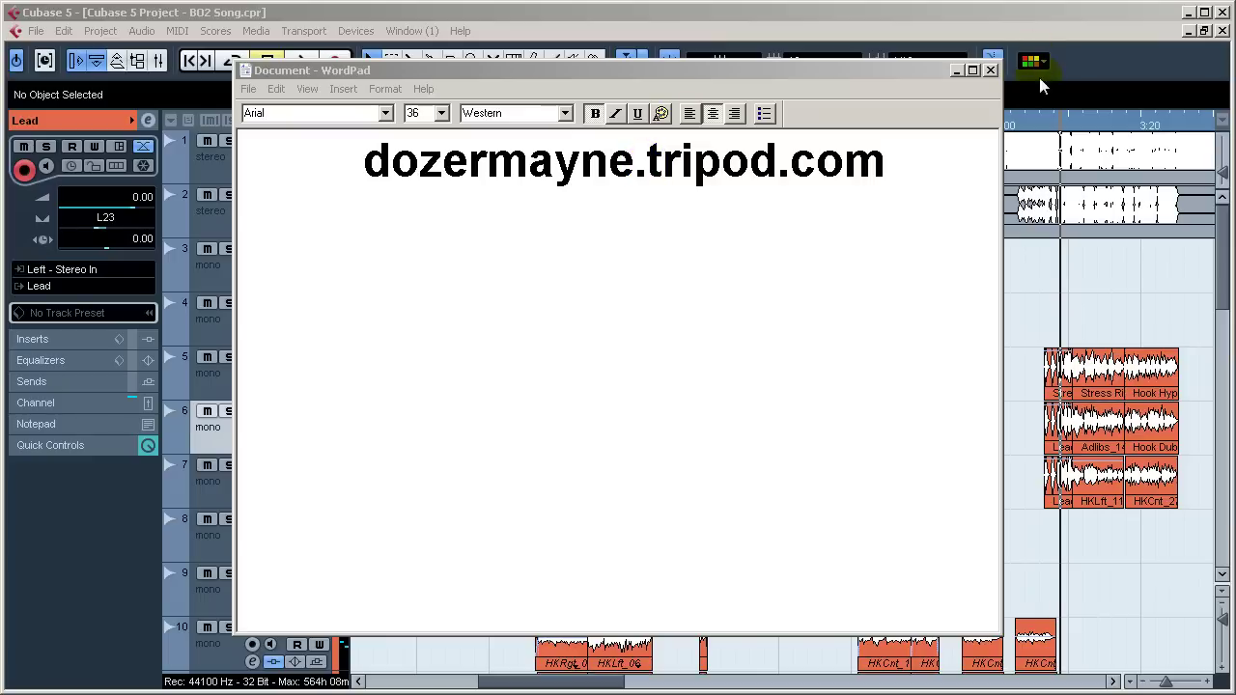
Step: Minimize the WordPad document and select the CLR group track to show its inserts
click(957, 71)
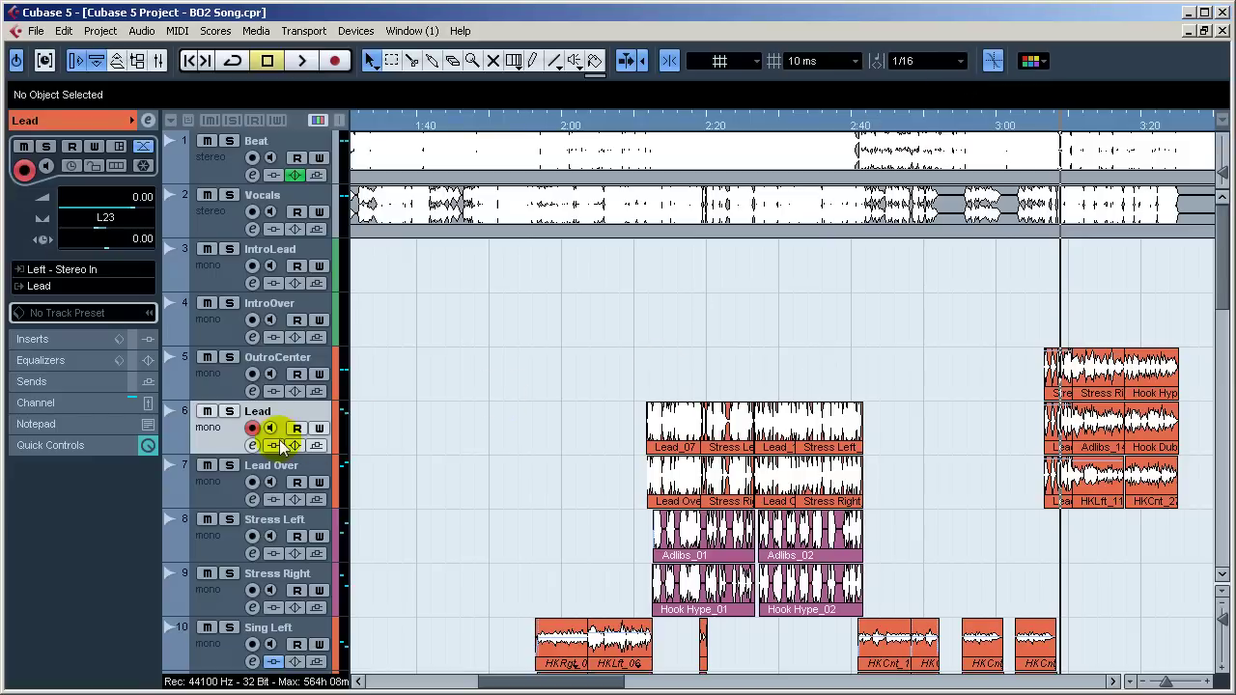
scroll(228, 545, down, 10)
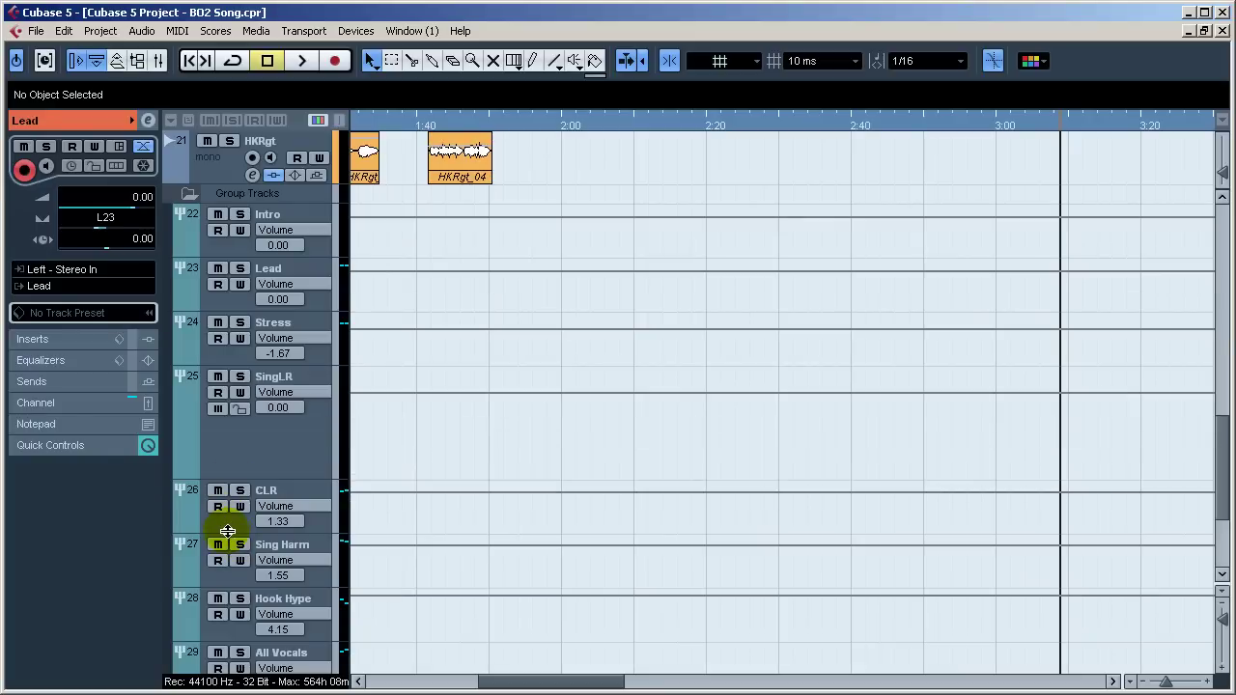
click(234, 524)
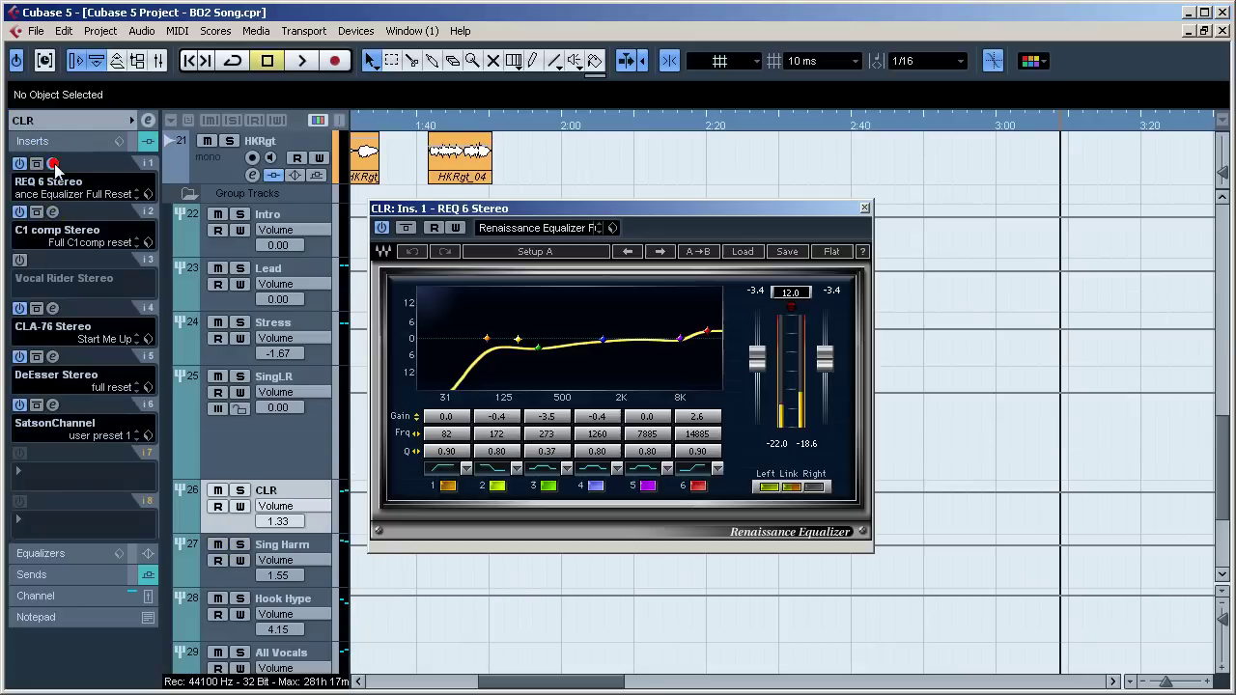
Step: Open the CLR group's REQ 6 and C1 comp plug-in windows to examine their settings, and close both
click(52, 164)
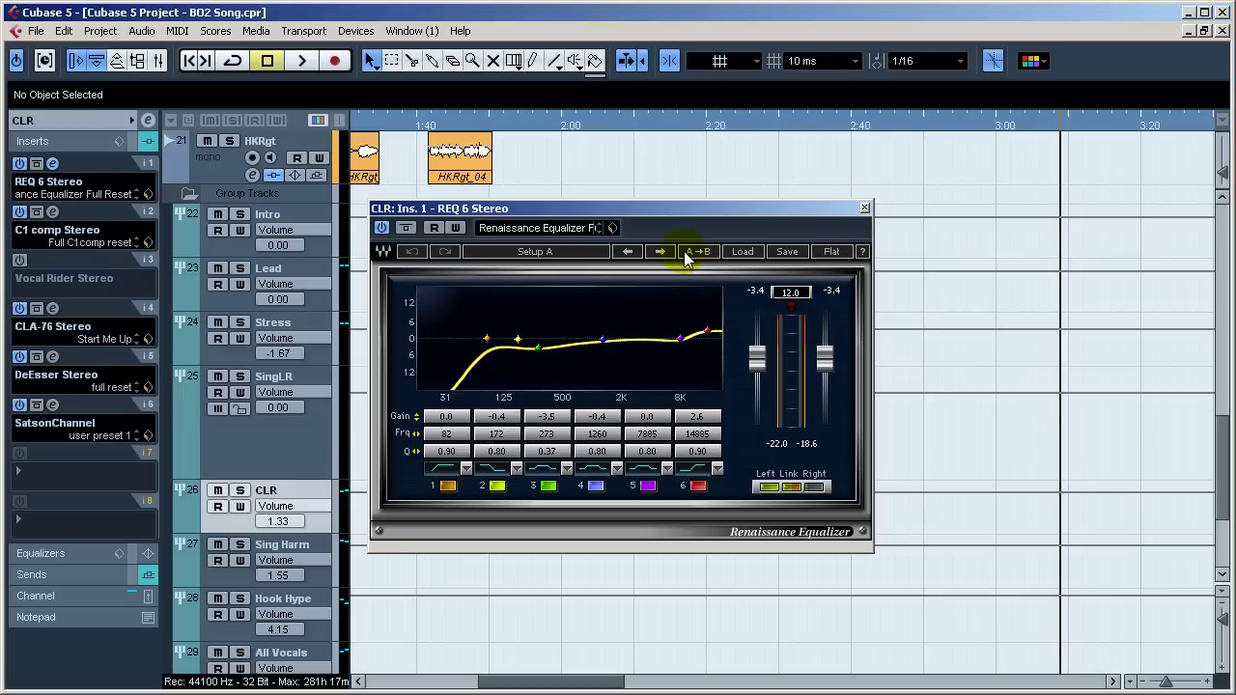
click(53, 214)
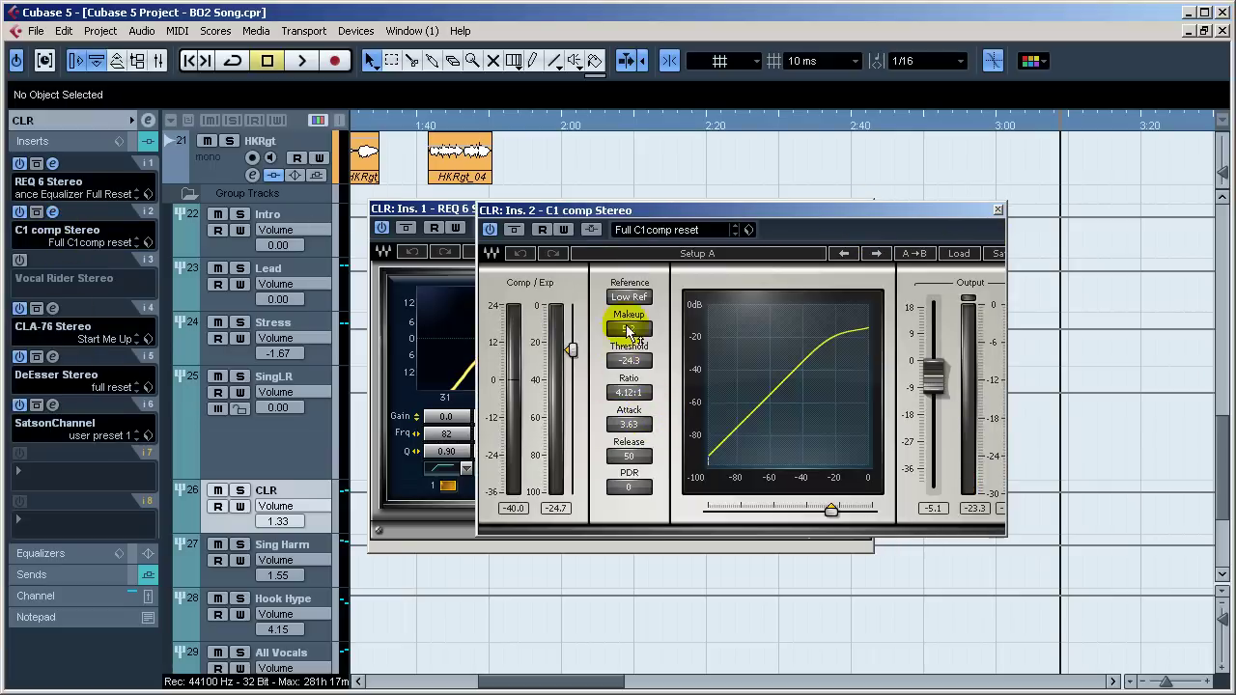
click(999, 210)
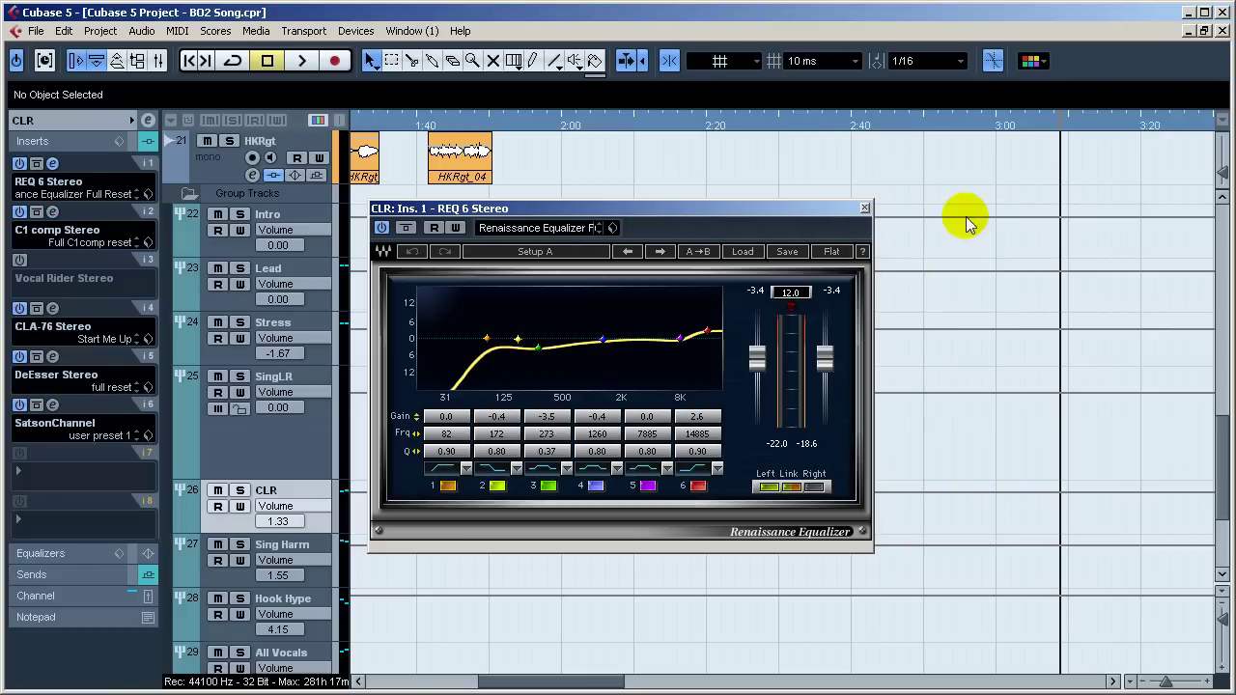
click(865, 207)
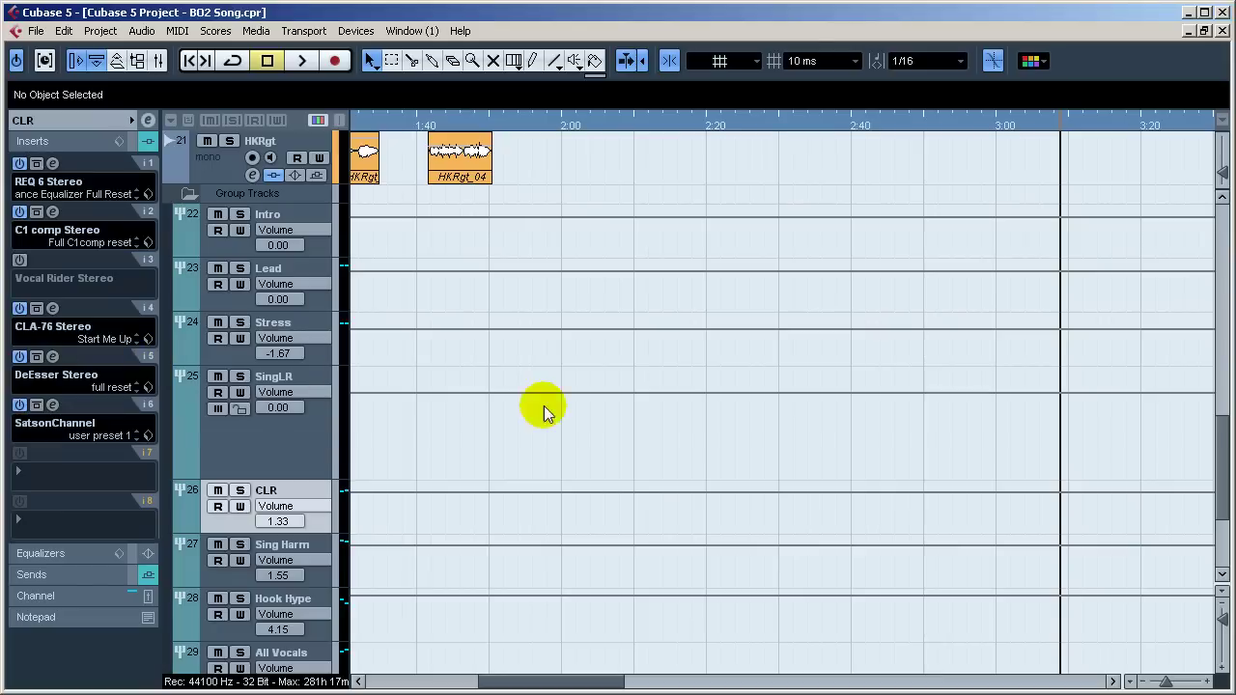
scroll(1222, 488, up, 1)
drag(1222, 487, 1226, 311)
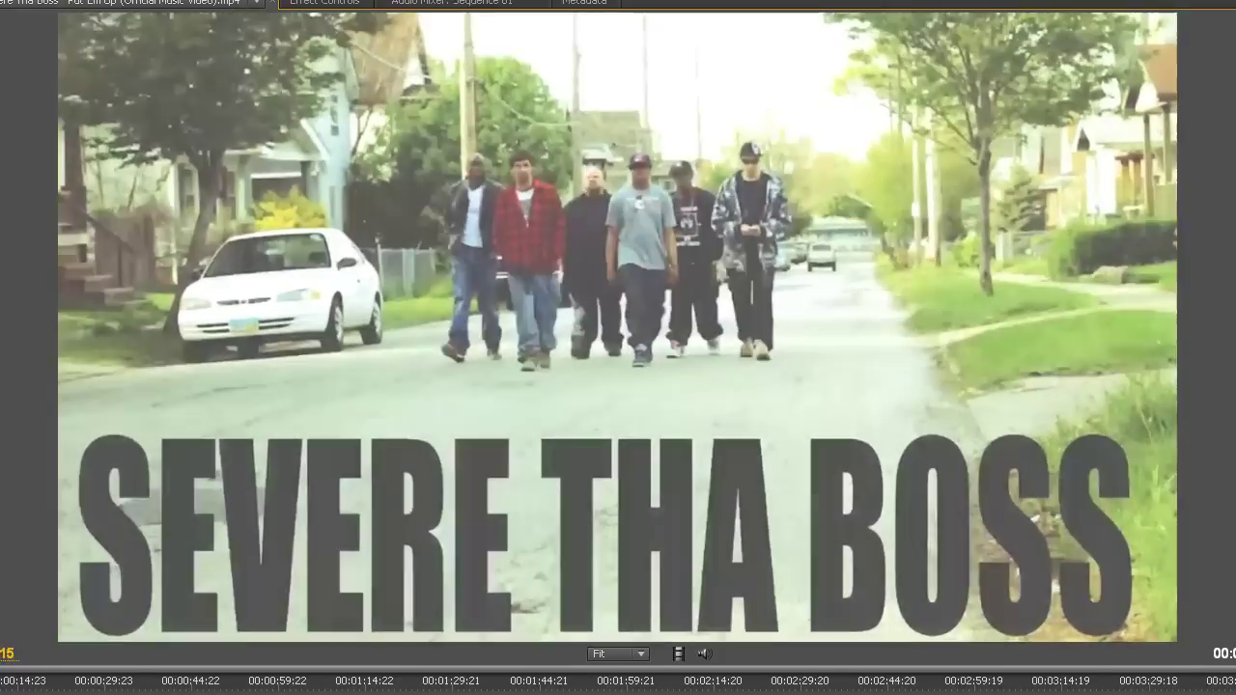
Step: Switch to Premiere Pro and skip through the music video to about 1:22 and about 2:02
click(405, 687)
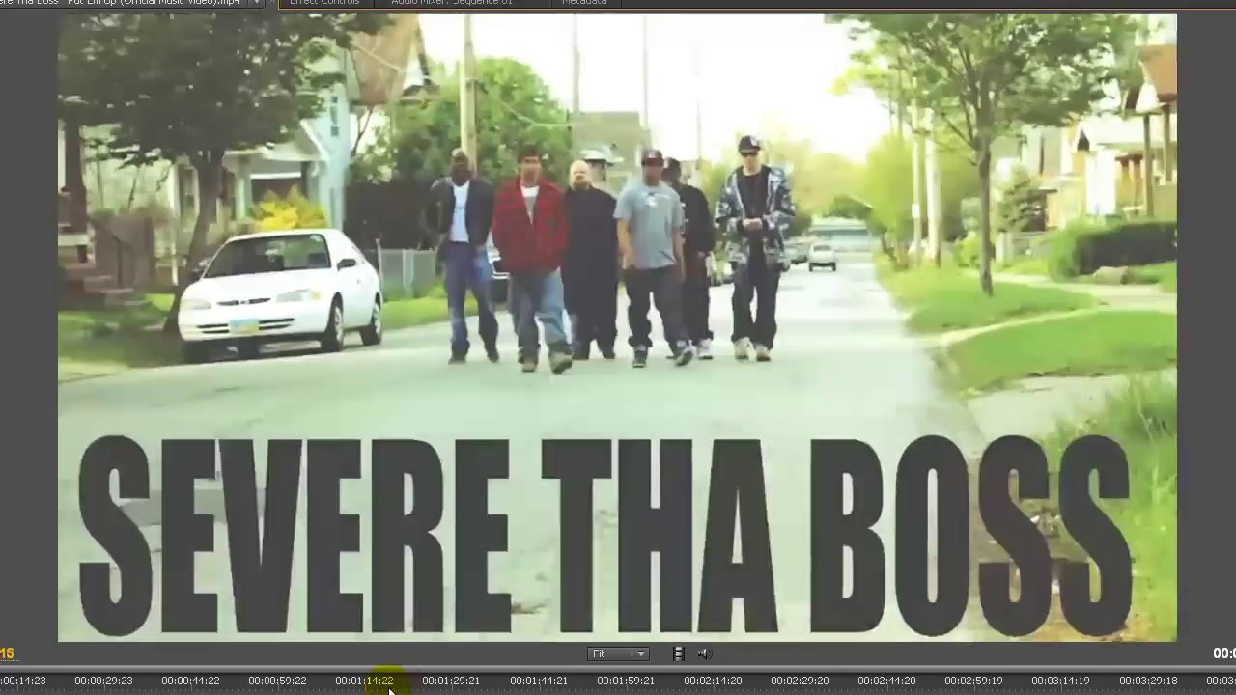
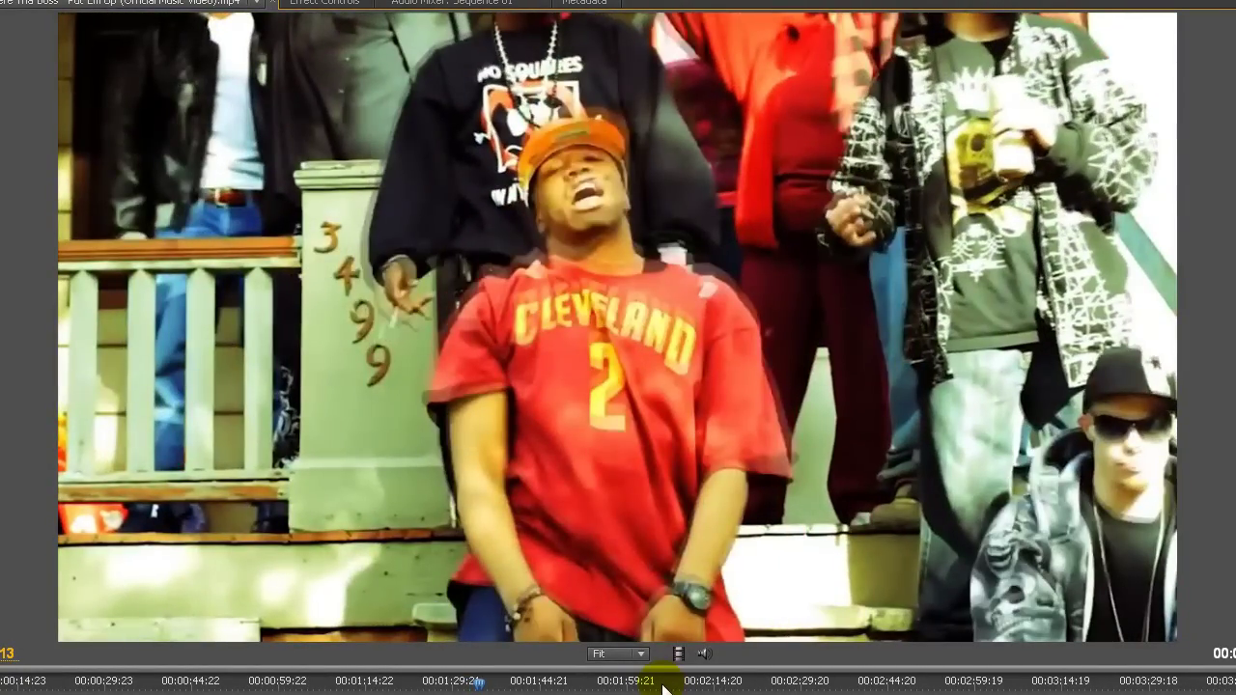
click(662, 687)
click(640, 687)
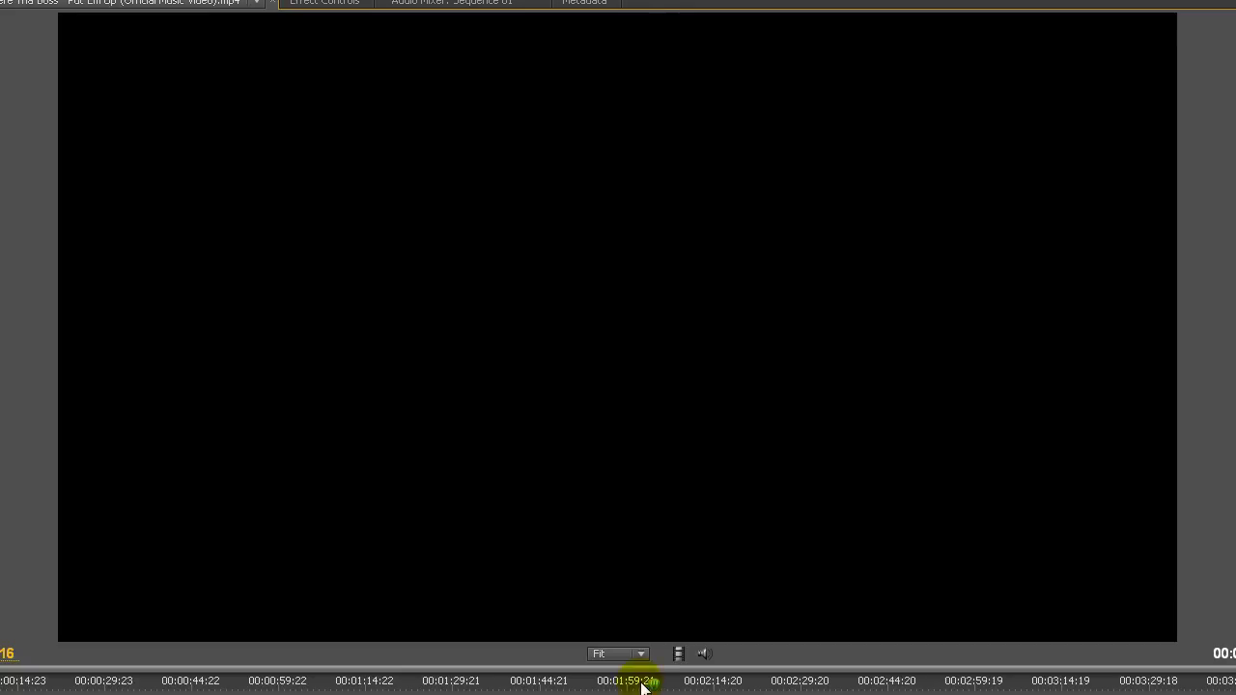